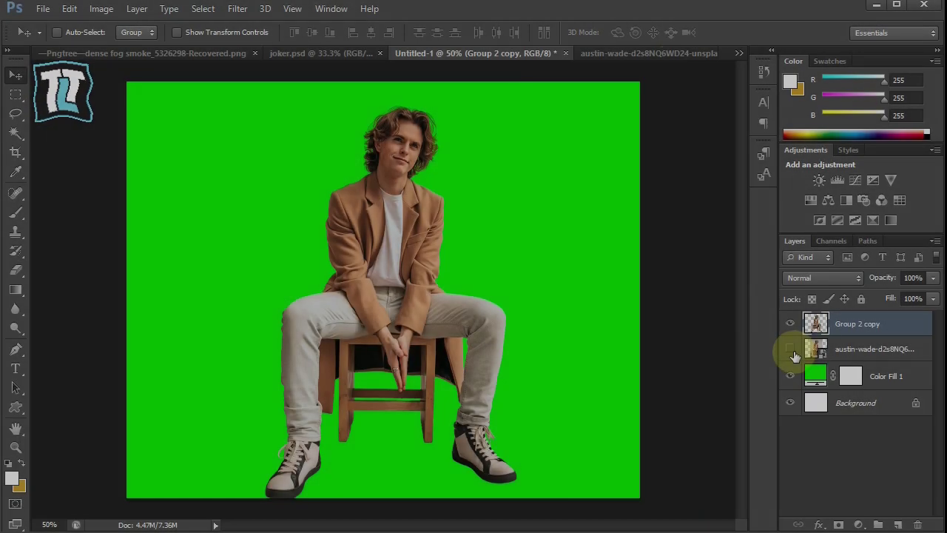
# Step: Compare against the original photo, then change Color Fill 1 from green to light grey #cdcdcd
pyautogui.click(790, 348)
pyautogui.click(790, 348)
pyautogui.click(790, 349)
pyautogui.click(790, 348)
pyautogui.click(790, 348)
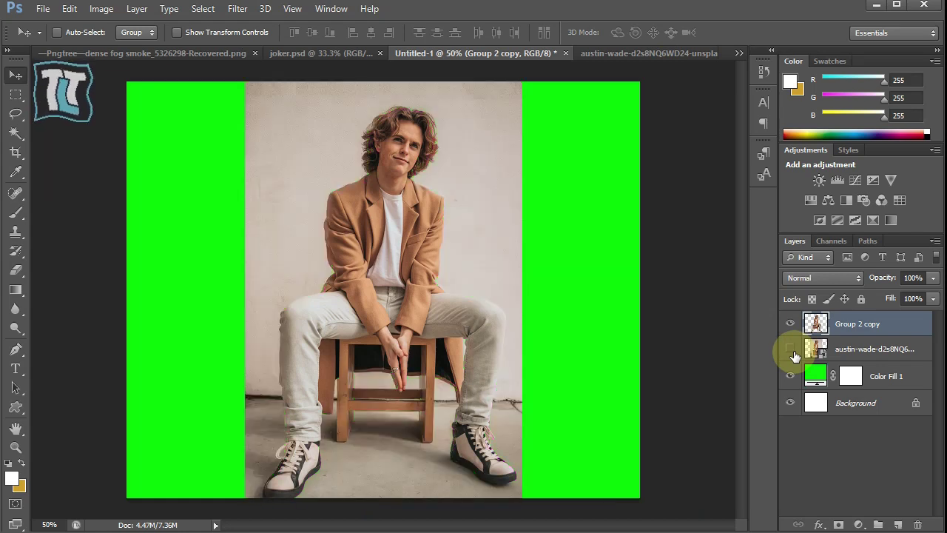
pyautogui.click(790, 348)
pyautogui.doubleClick(815, 376)
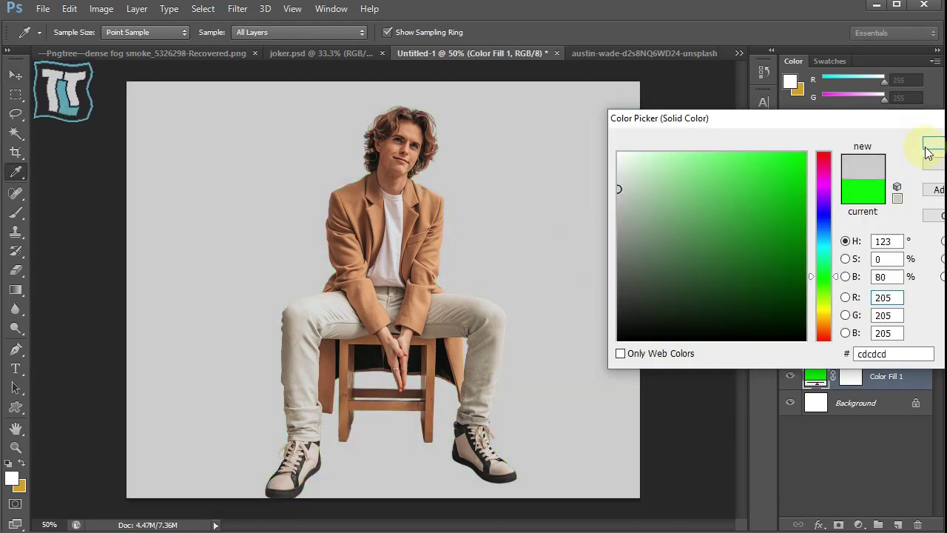
pyautogui.click(934, 143)
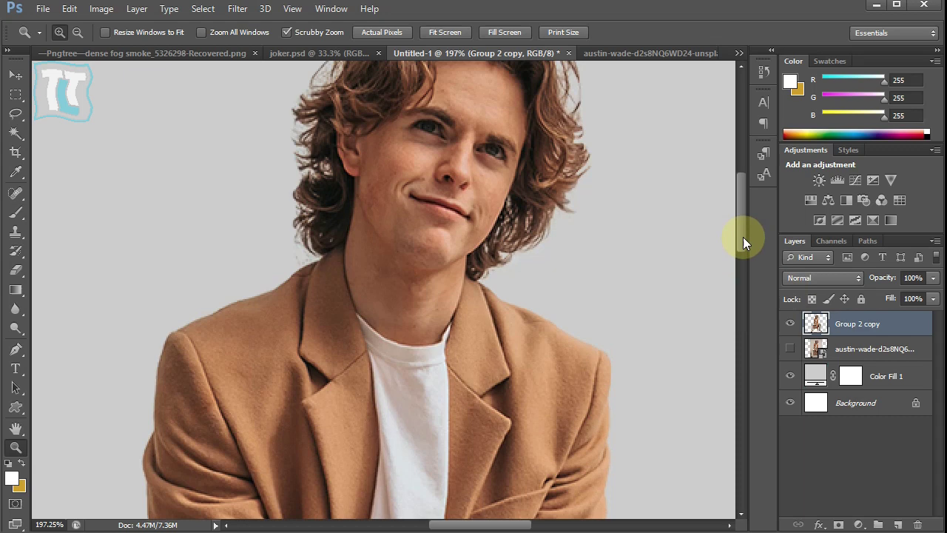
# Step: Erase the leftover green fringe around the man's hair with a slightly larger eraser
pyautogui.scroll(5, 742, 221)
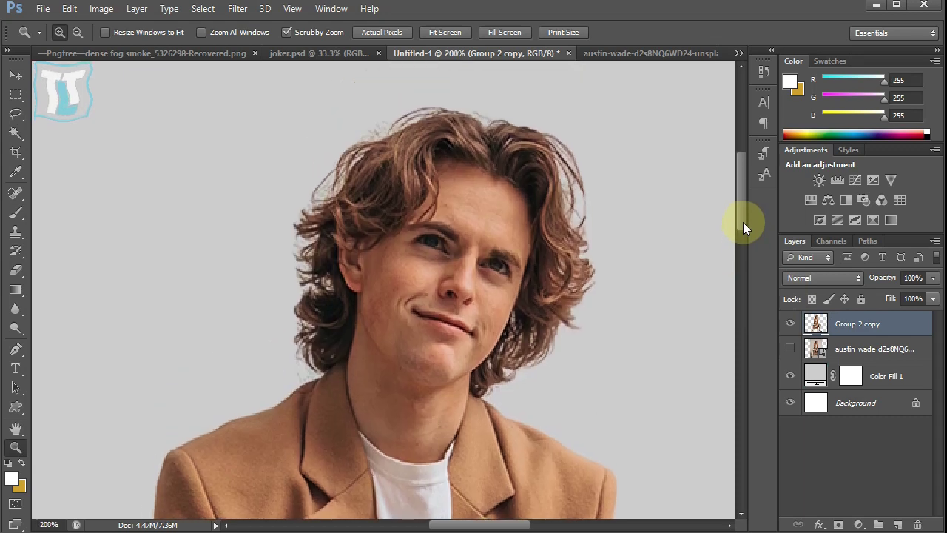
pyautogui.press('e')
pyautogui.rightClick(252, 444)
pyautogui.press('Return')
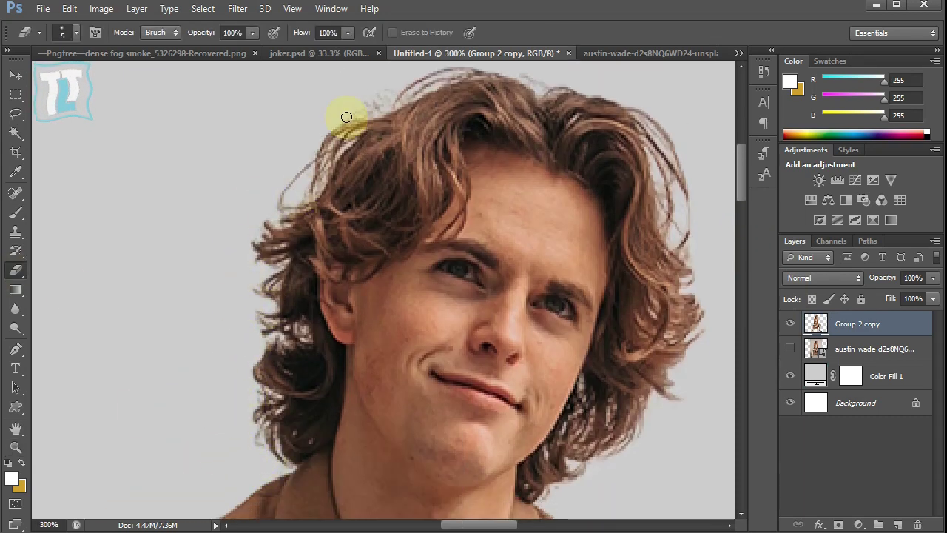
pyautogui.scroll(3, 742, 189)
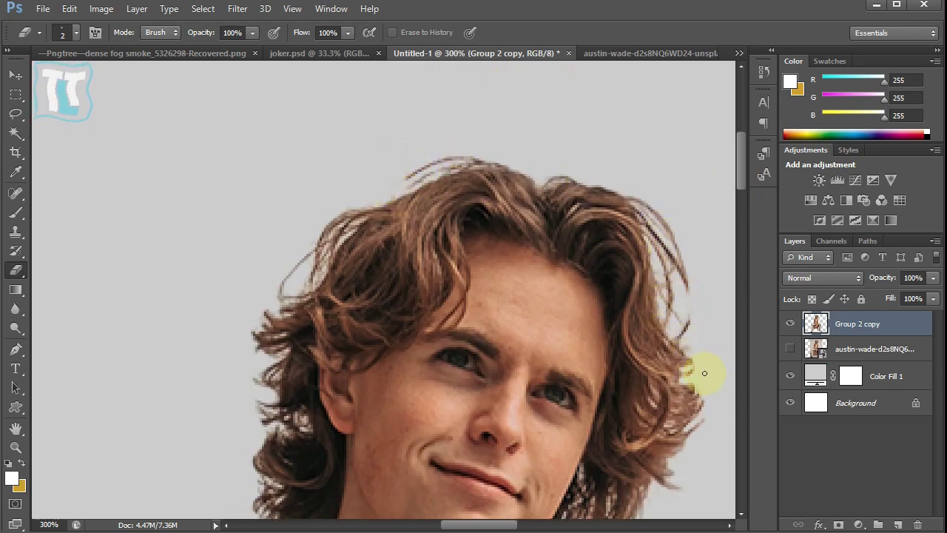
pyautogui.scroll(-5, 741, 178)
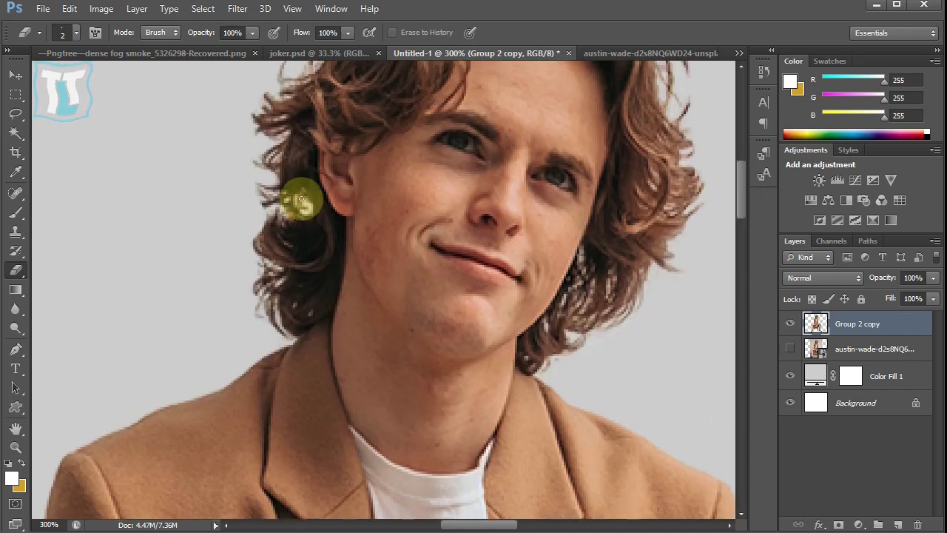
pyautogui.scroll(-5, 738, 209)
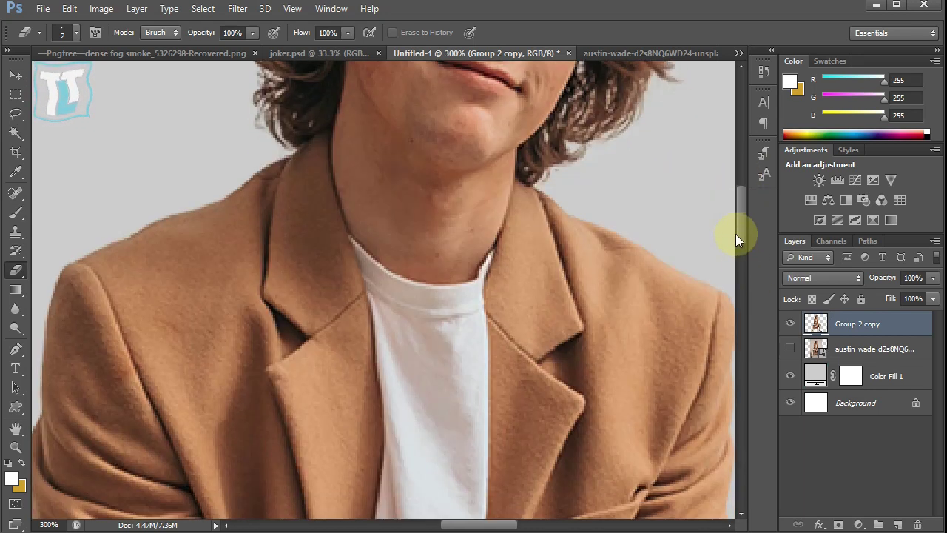
pyautogui.scroll(-10, 740, 233)
# Step: Scale the seated man and chair down from a corner with Free Transform
pyautogui.hotkey('ctrl', '0')
pyautogui.hotkey('ctrl', 't')
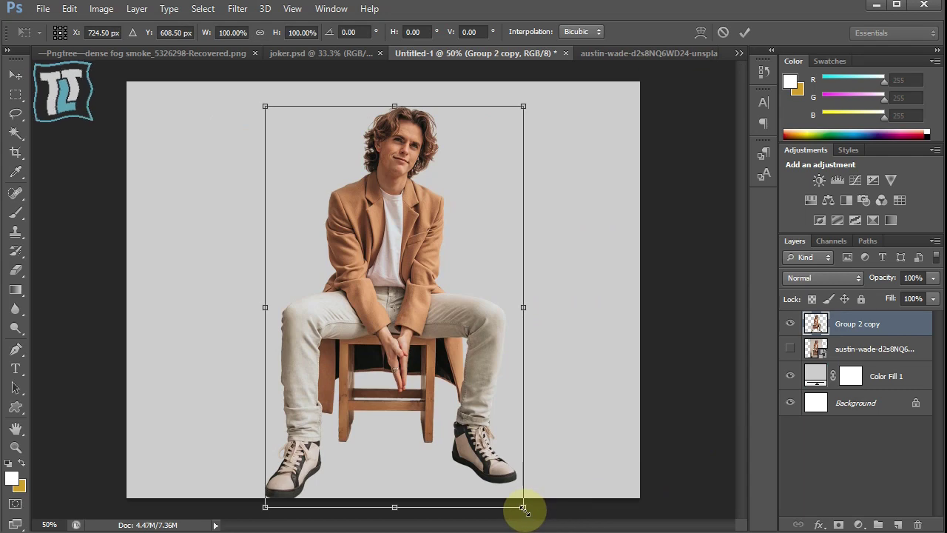
pyautogui.moveTo(522, 507); pyautogui.dragTo(493, 469)
pyautogui.press('Return')
pyautogui.press('e')
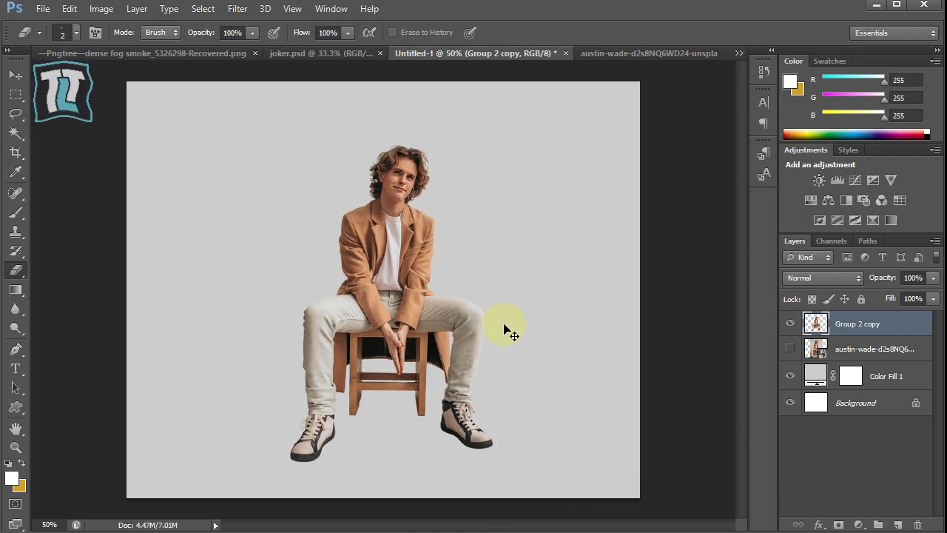
pyautogui.hotkey('ctrl', '+')
pyautogui.hotkey('ctrl', '+')
pyautogui.hotkey('ctrl', '+')
# Step: Add a new shadow layer and try a black brush stroke beside the chair leg
pyautogui.click(859, 348)
pyautogui.click(898, 525)
pyautogui.click(16, 212)
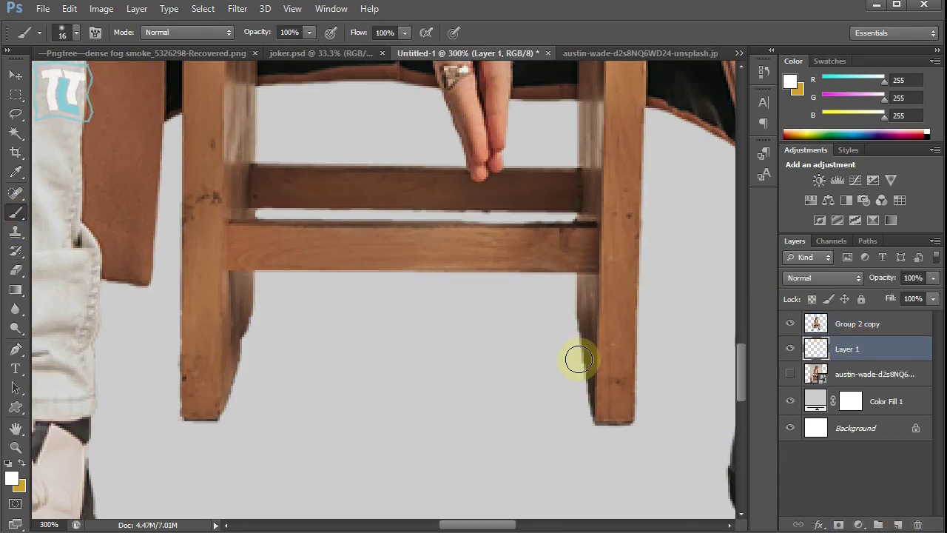
pyautogui.click(11, 478)
pyautogui.press('Return')
pyautogui.moveTo(563, 355); pyautogui.dragTo(573, 403)
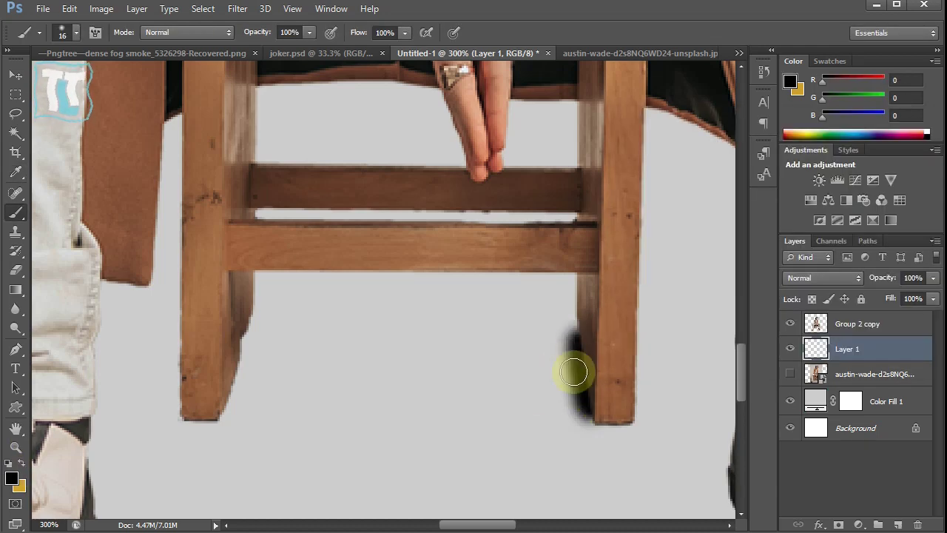
pyautogui.hotkey('ctrl', 't')
pyautogui.moveTo(549, 362)
pyautogui.mouseDown()
pyautogui.moveTo(481, 362)
pyautogui.moveTo(645, 360)
pyautogui.mouseUp()
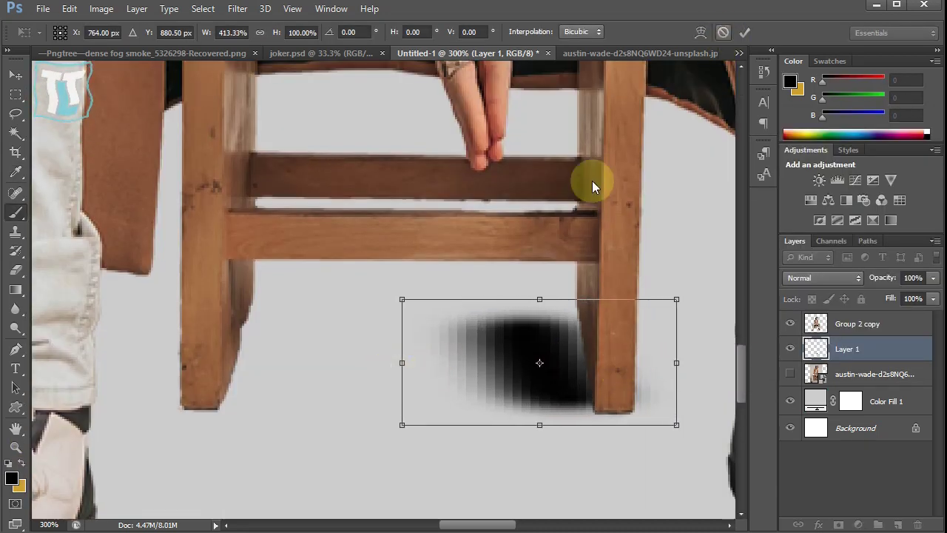
pyautogui.press('Escape')
# Step: Paint a wide black shadow between the chair legs and set the layer to 50% opacity
pyautogui.press('e')
pyautogui.hotkey('ctrl', 'z')
pyautogui.press('b')
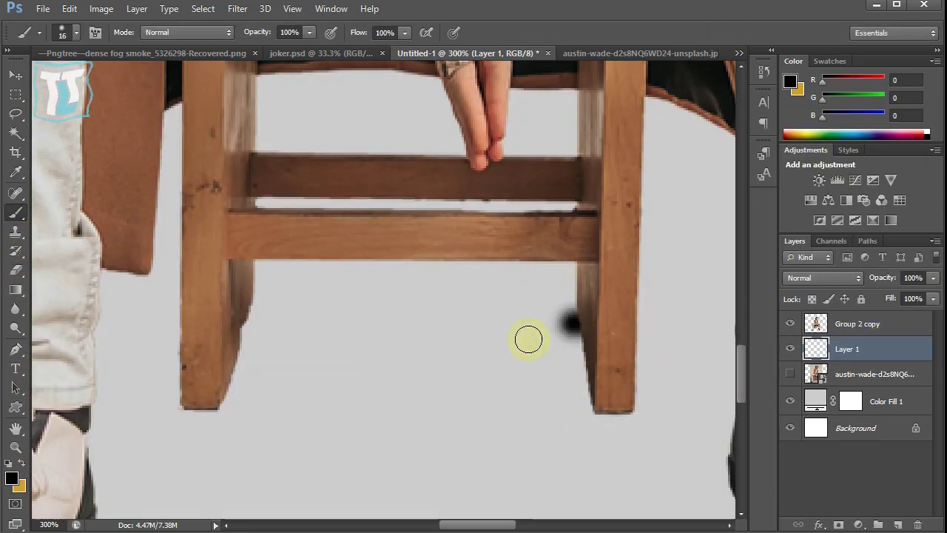
pyautogui.moveTo(570, 318)
pyautogui.mouseDown()
pyautogui.moveTo(515, 338)
pyautogui.moveTo(469, 372)
pyautogui.moveTo(280, 340)
pyautogui.mouseUp()
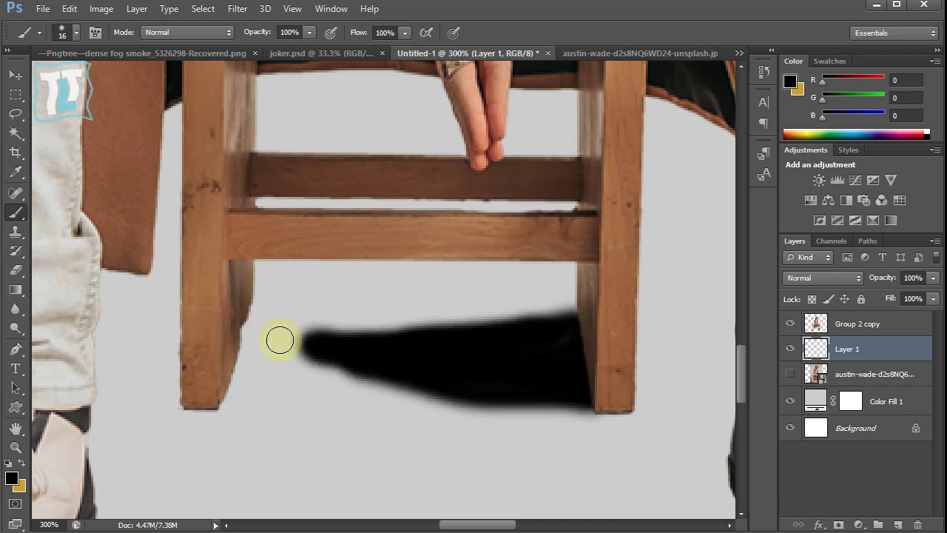
pyautogui.moveTo(125, 319)
pyautogui.mouseDown()
pyautogui.moveTo(158, 321)
pyautogui.moveTo(106, 348)
pyautogui.mouseUp()
pyautogui.moveTo(933, 277); pyautogui.dragTo(898, 295)
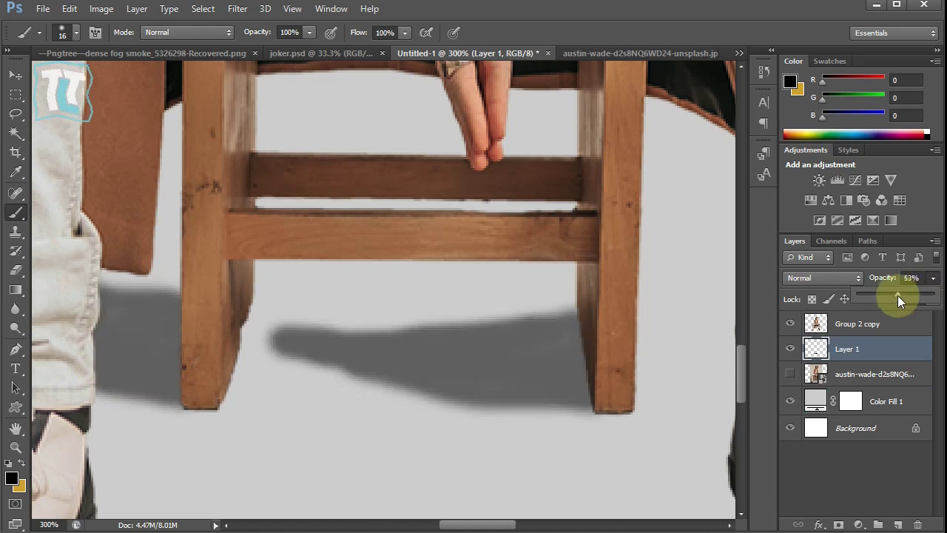
# Step: Soften the chair shadow's edges with a size-25 soft eraser
pyautogui.press('e')
pyautogui.rightClick(396, 485)
pyautogui.press('Return')
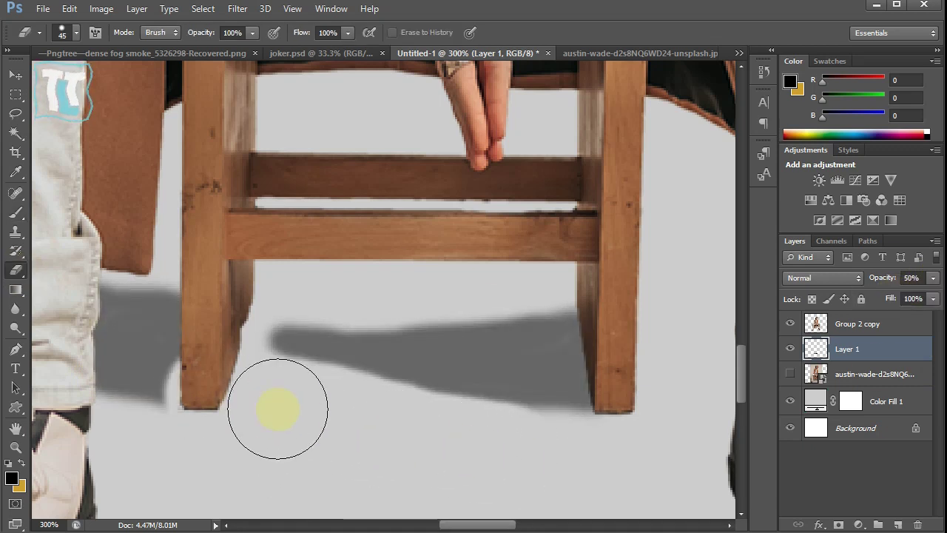
pyautogui.press('[')
pyautogui.press('[')
pyautogui.press('[')
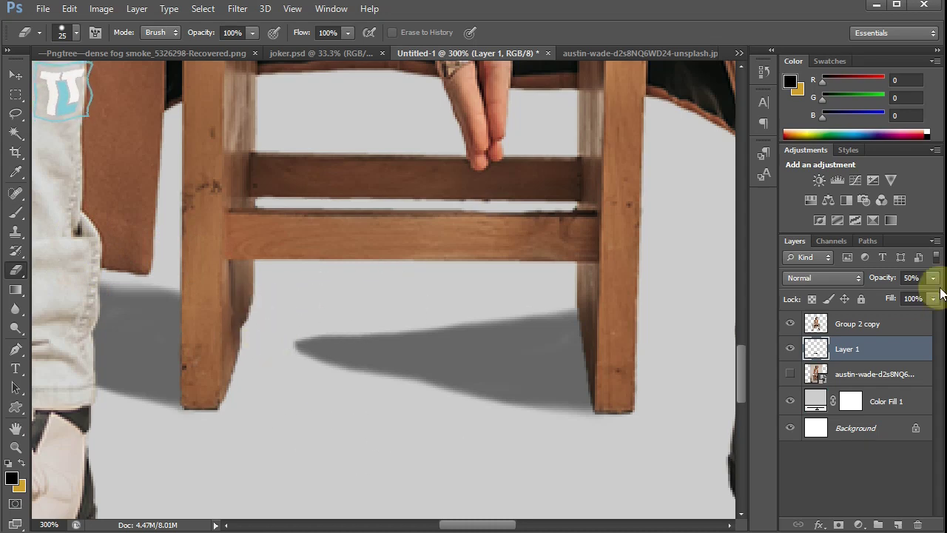
pyautogui.moveTo(933, 277); pyautogui.dragTo(888, 295)
pyautogui.scroll(-5, 384, 288)
# Step: On a new Layer 2, stretch a black brush dot into a patch under the right shoe
pyautogui.hotkey('ctrl', 'shift', 'alt', 'n')
pyautogui.press('b')
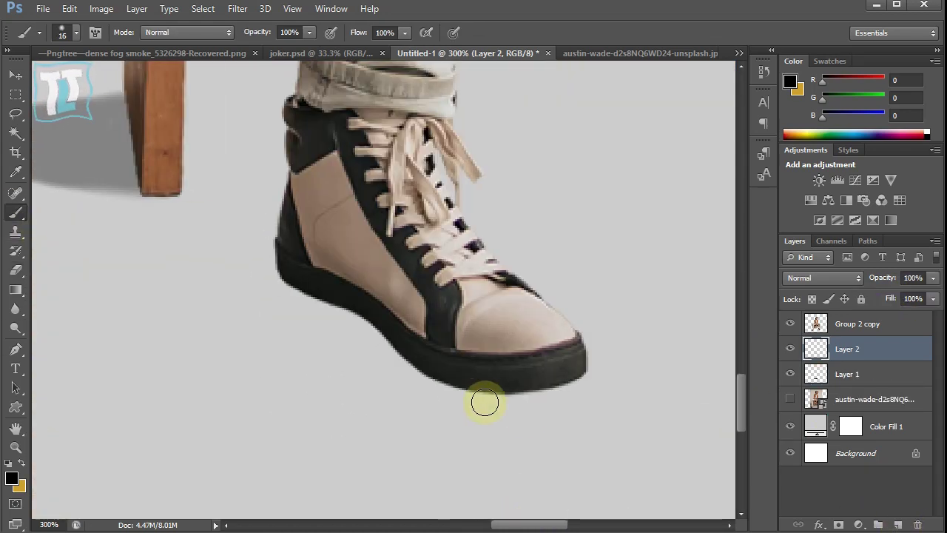
pyautogui.hotkey('ctrl', 't')
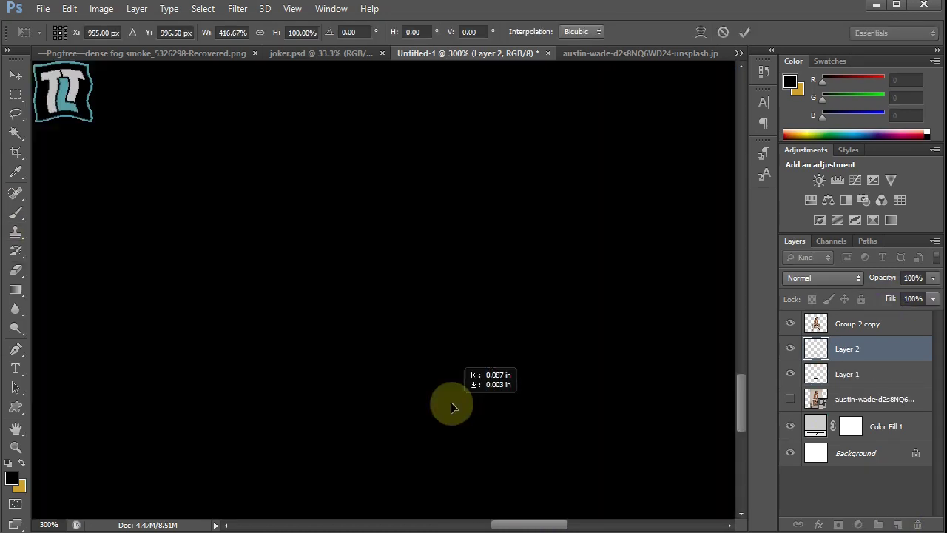
pyautogui.moveTo(531, 402)
pyautogui.mouseDown()
pyautogui.moveTo(605, 402)
pyautogui.moveTo(545, 386)
pyautogui.mouseUp()
pyautogui.moveTo(619, 398)
pyautogui.mouseDown()
pyautogui.moveTo(626, 391)
pyautogui.moveTo(554, 397)
pyautogui.mouseUp()
pyautogui.click(745, 32)
pyautogui.hotkey('ctrl', 't')
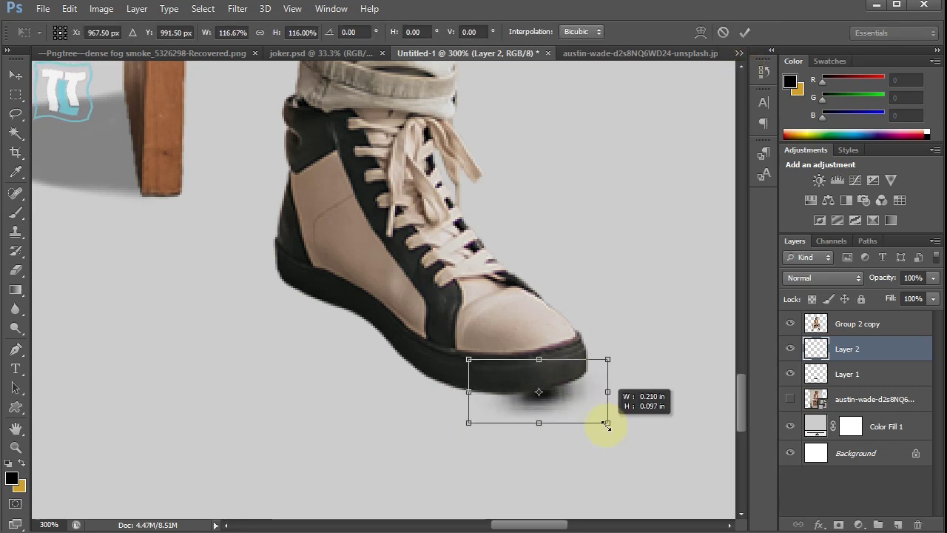
pyautogui.moveTo(607, 423)
pyautogui.mouseDown()
pyautogui.moveTo(617, 438)
pyautogui.moveTo(566, 402)
pyautogui.mouseUp()
pyautogui.click(745, 32)
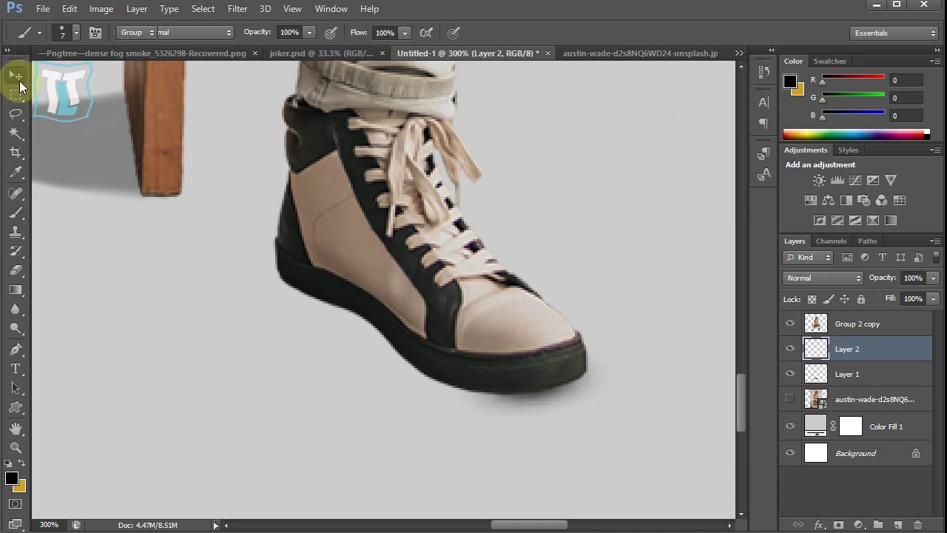
# Step: Reshape the patch beneath the sole and set Layer 2 to 90% opacity
pyautogui.click(17, 79)
pyautogui.hotkey('ctrl', 't')
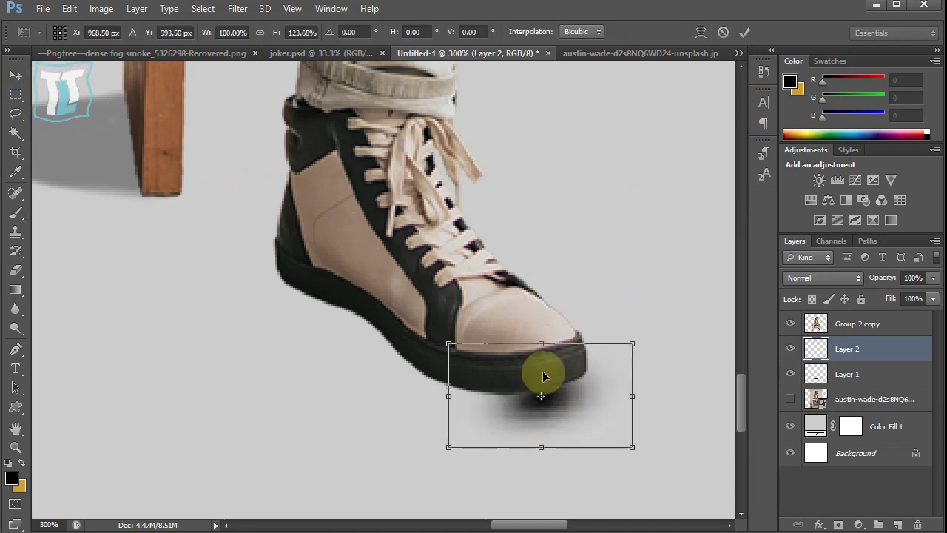
pyautogui.moveTo(450, 395); pyautogui.dragTo(397, 381)
pyautogui.moveTo(518, 448); pyautogui.dragTo(516, 435)
pyautogui.moveTo(519, 325)
pyautogui.mouseDown()
pyautogui.moveTo(518, 370)
pyautogui.moveTo(545, 392)
pyautogui.mouseUp()
pyautogui.press('Return')
pyautogui.click(933, 278)
pyautogui.moveTo(929, 285); pyautogui.dragTo(925, 301)
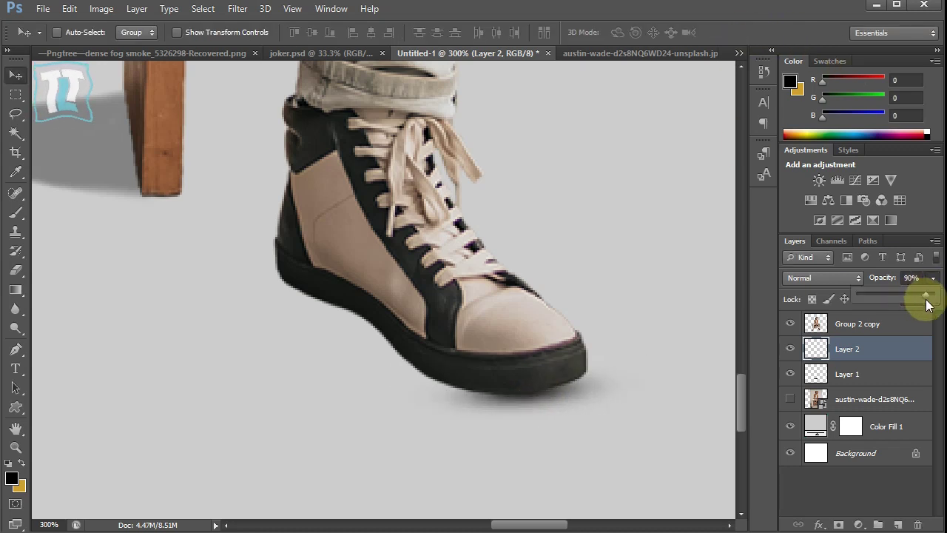
# Step: Add Layer 3 and paint a vertical black stroke near the shoe
pyautogui.moveTo(553, 525); pyautogui.dragTo(547, 524)
pyautogui.press('b')
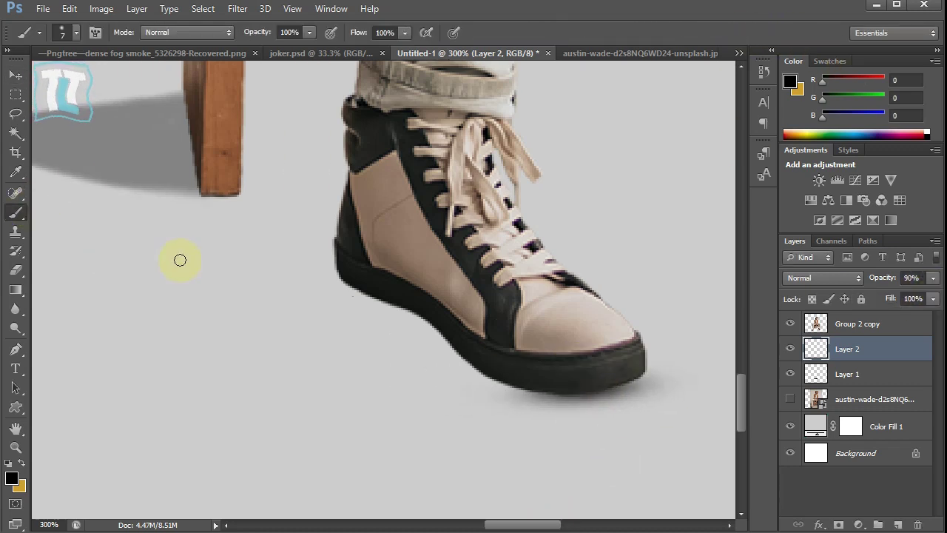
pyautogui.hotkey('ctrl', 't')
pyautogui.press('Escape')
pyautogui.hotkey('ctrl', 'z')
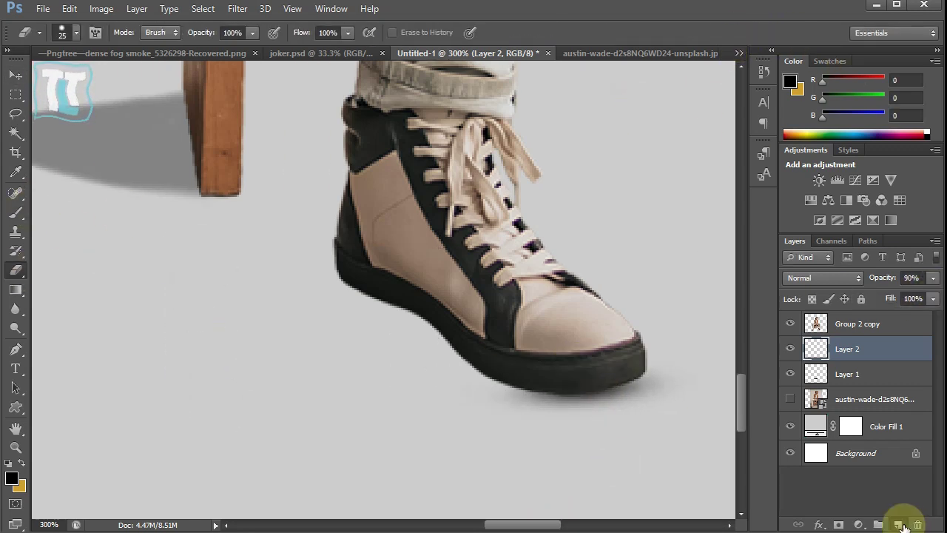
pyautogui.click(897, 524)
pyautogui.moveTo(183, 248); pyautogui.dragTo(190, 400)
# Step: Enlarge the Layer 3 stroke, move it right and rotate it to slant under the shoe
pyautogui.hotkey('ctrl', 't')
pyautogui.moveTo(194, 327); pyautogui.dragTo(194, 503)
pyautogui.click(744, 32)
pyautogui.press('v')
pyautogui.moveTo(202, 349); pyautogui.dragTo(338, 383)
pyautogui.hotkey('ctrl', 't')
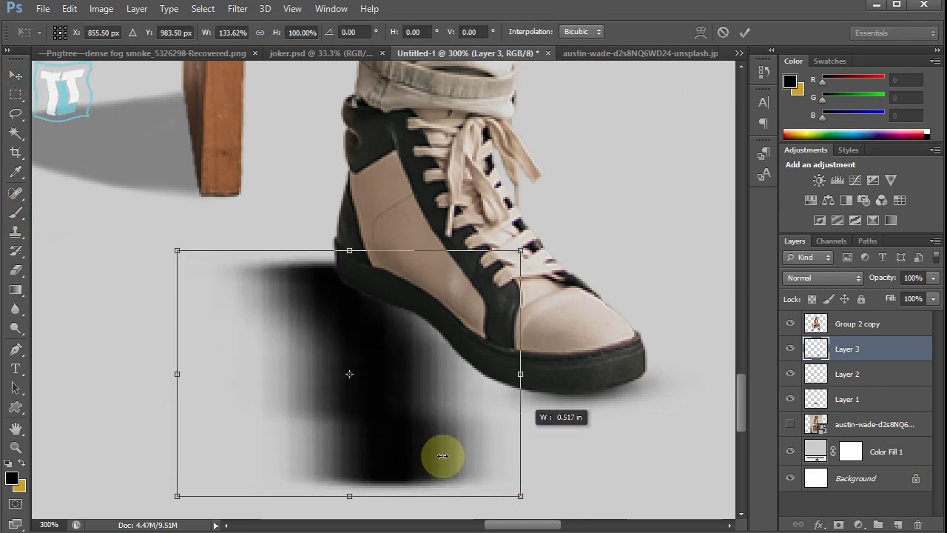
pyautogui.moveTo(445, 452)
pyautogui.mouseDown()
pyautogui.moveTo(379, 413)
pyautogui.moveTo(346, 432)
pyautogui.mouseUp()
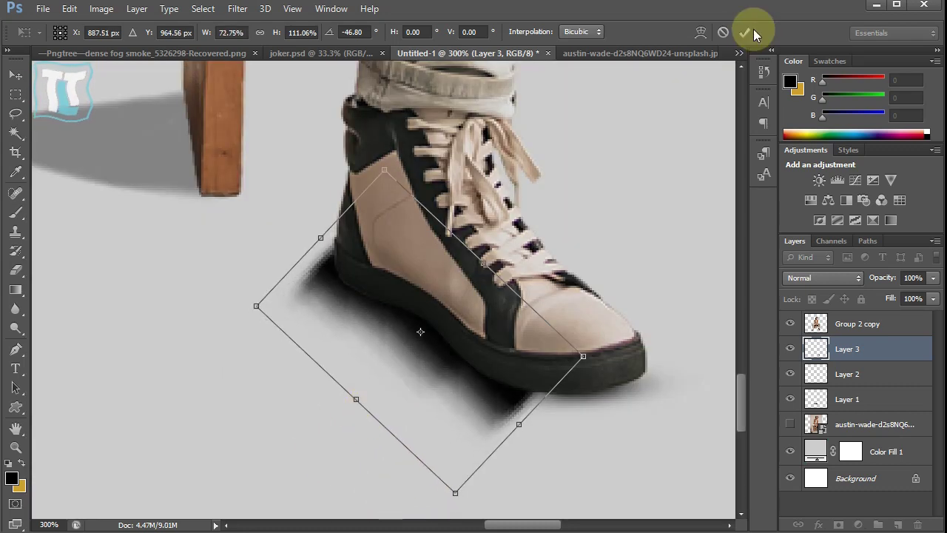
pyautogui.click(745, 32)
# Step: Stretch the slanted stroke's bottom and left sides into a cast-shadow shape
pyautogui.hotkey('ctrl', 't')
pyautogui.moveTo(419, 450); pyautogui.dragTo(423, 476)
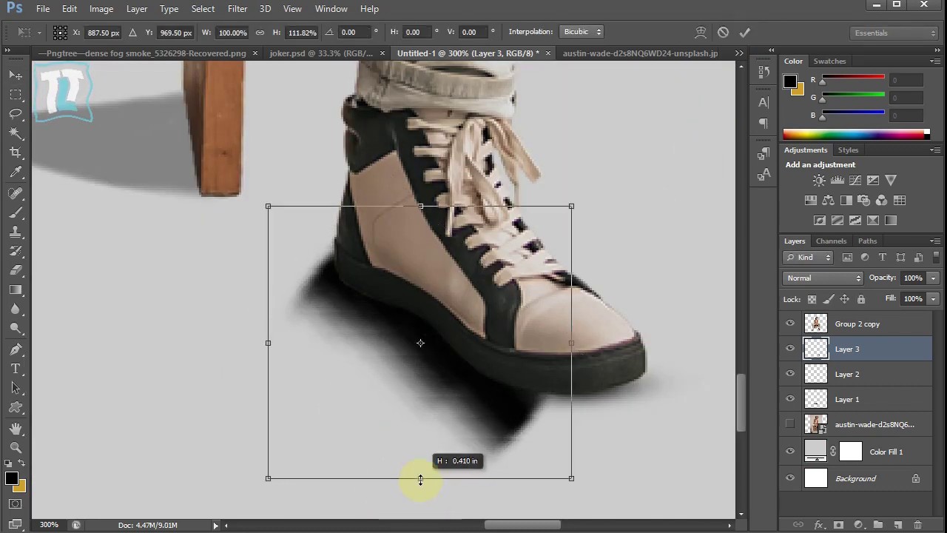
pyautogui.moveTo(265, 343); pyautogui.dragTo(158, 320)
pyautogui.moveTo(369, 205); pyautogui.dragTo(401, 186)
pyautogui.press('Return')
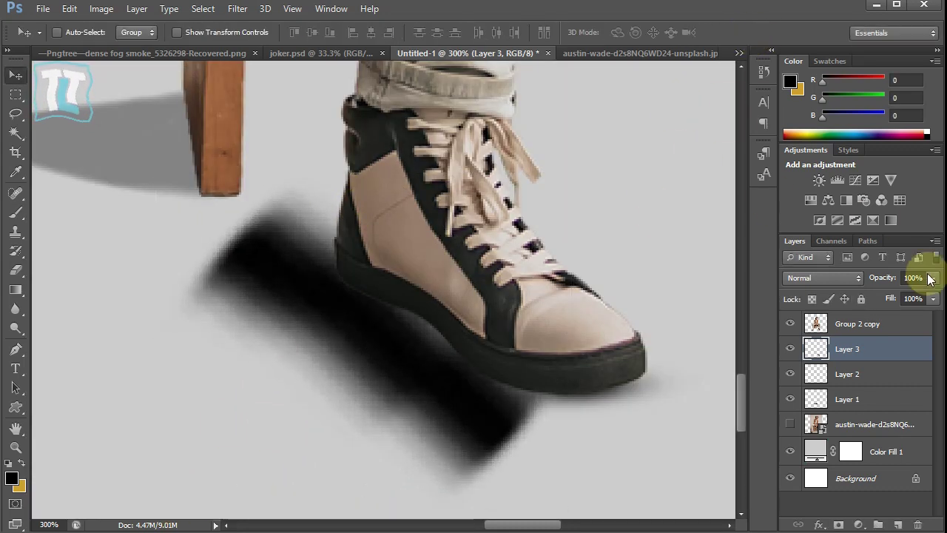
# Step: Drop the shadow to 57% opacity and erase its upper, lower and outer ends
pyautogui.moveTo(933, 278); pyautogui.dragTo(909, 295)
pyautogui.click(16, 270)
pyautogui.moveTo(207, 222); pyautogui.dragTo(282, 281)
pyautogui.rightClick(270, 208)
pyautogui.moveTo(222, 237); pyautogui.dragTo(296, 311)
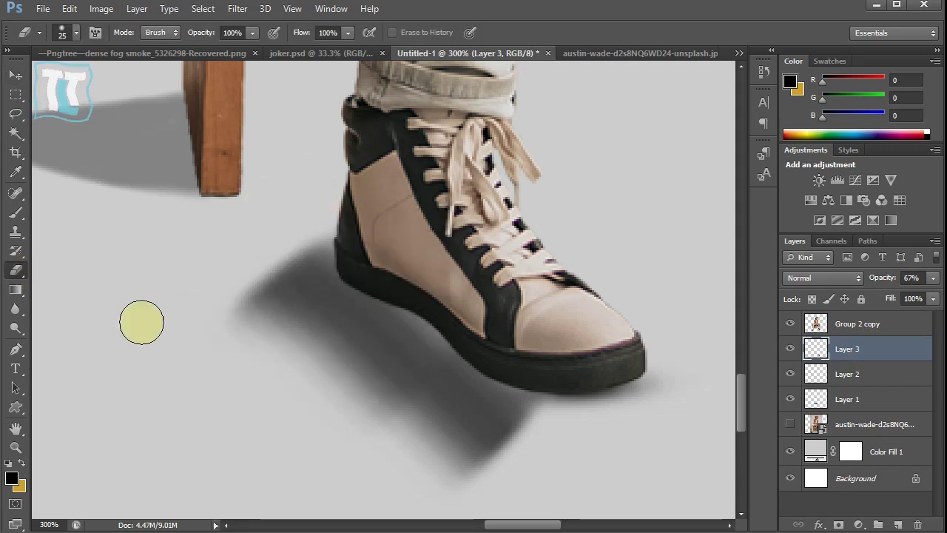
pyautogui.moveTo(369, 414)
pyautogui.mouseDown()
pyautogui.moveTo(458, 460)
pyautogui.moveTo(353, 416)
pyautogui.moveTo(232, 331)
pyautogui.mouseUp()
# Step: Nudge the shadow right against the sole and set Layer 3 to 52% opacity
pyautogui.press('v')
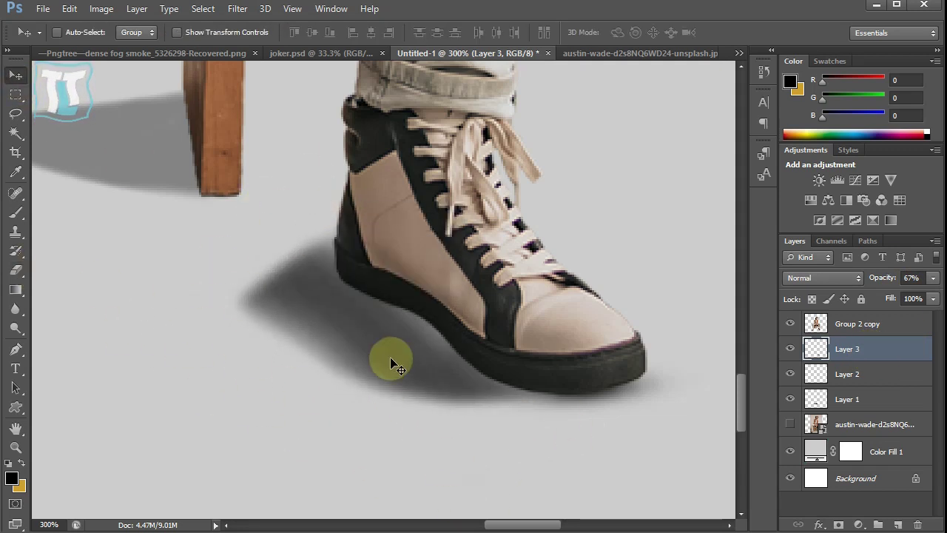
pyautogui.moveTo(390, 356); pyautogui.dragTo(428, 358)
pyautogui.click(933, 278)
pyautogui.moveTo(896, 294); pyautogui.dragTo(903, 293)
pyautogui.moveTo(547, 525); pyautogui.dragTo(442, 524)
pyautogui.scroll(-1, 742, 394)
pyautogui.hotkey('ctrl', '-')
pyautogui.hotkey('ctrl', '-')
pyautogui.hotkey('ctrl', '-')
pyautogui.hotkey('ctrl', '-')
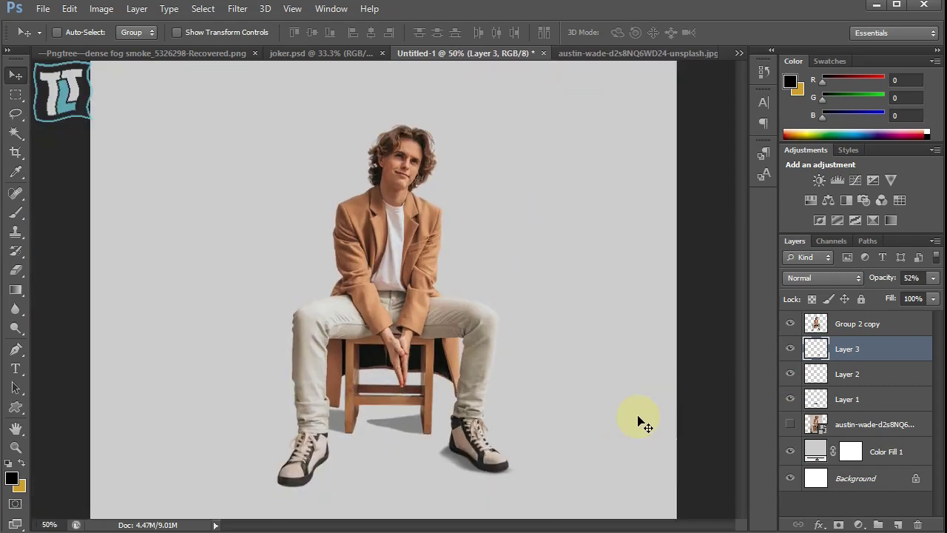
# Step: Place the istockphoto stage image, scale it to the canvas and move it beneath the man
pyautogui.click(43, 8)
pyautogui.click(52, 247)
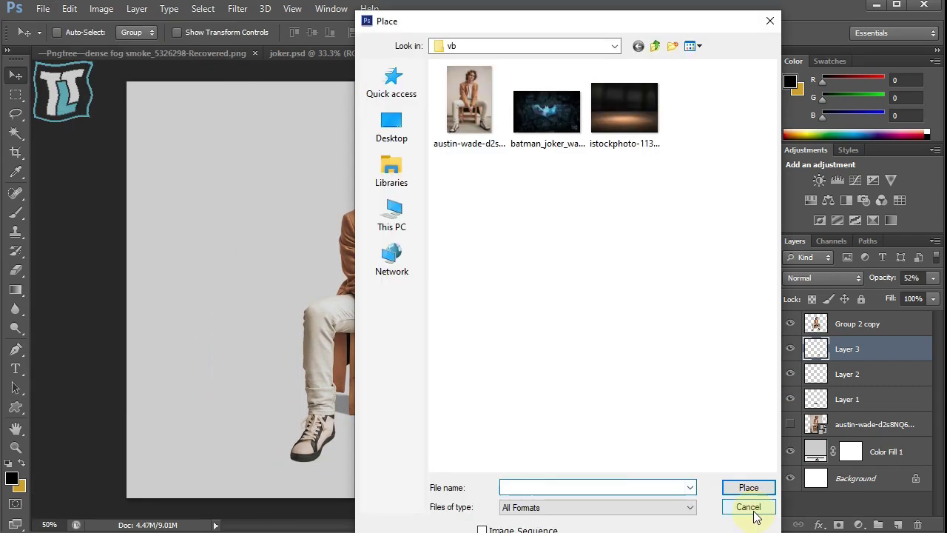
pyautogui.doubleClick(625, 129)
pyautogui.moveTo(435, 338); pyautogui.dragTo(645, 508)
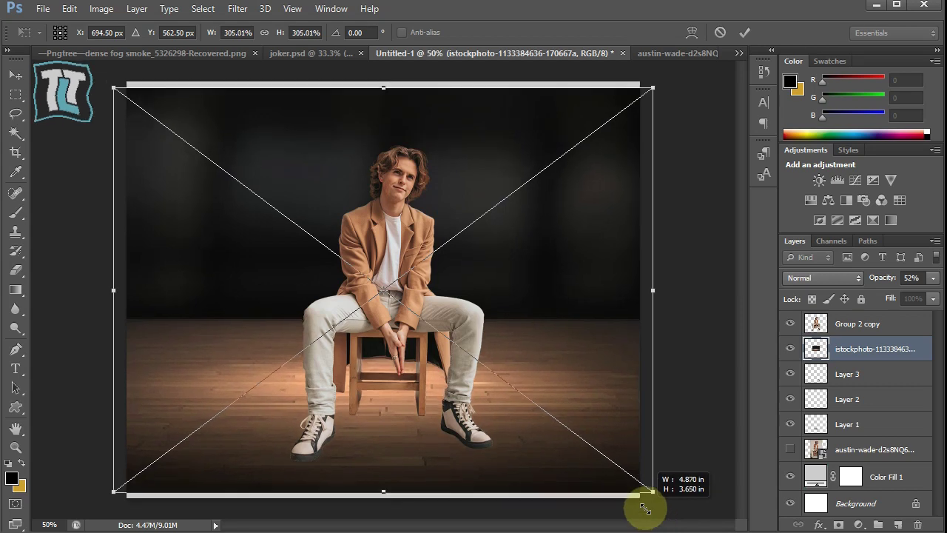
pyautogui.moveTo(383, 65); pyautogui.dragTo(401, 137)
pyautogui.click(744, 32)
pyautogui.moveTo(873, 348); pyautogui.dragTo(859, 459)
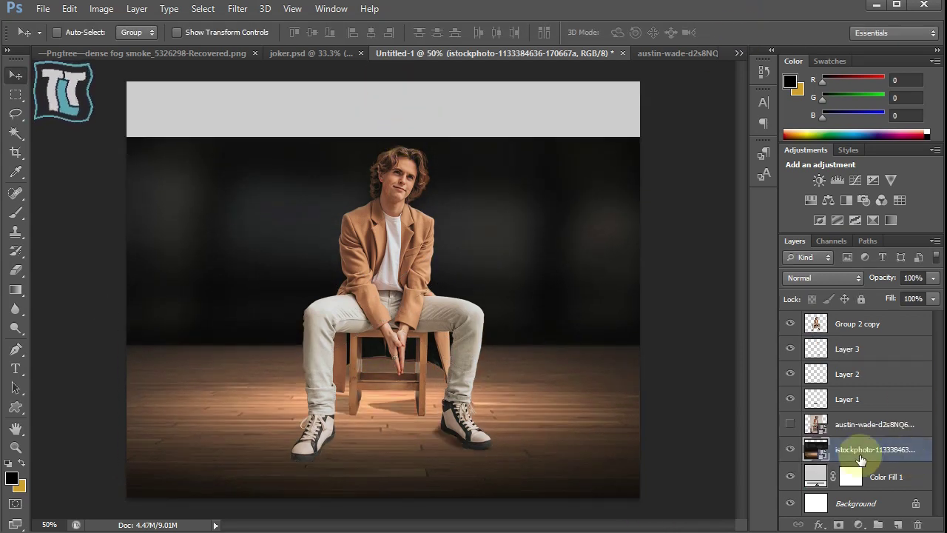
pyautogui.hotkey('ctrl', 't')
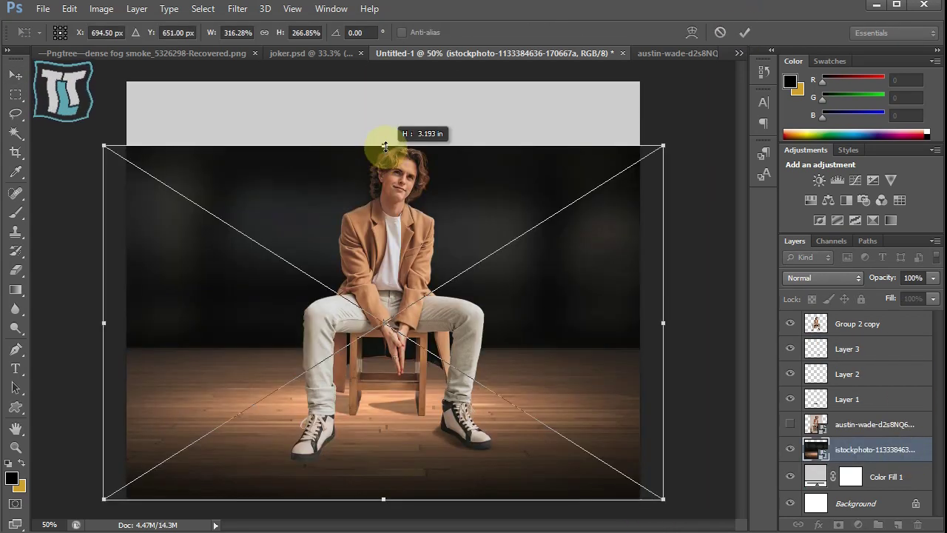
pyautogui.doubleClick(815, 476)
# Step: Hide the istockphoto layer and reset Color Fill 1 to grey #c4c4c4
pyautogui.click(328, 158)
pyautogui.press('Return')
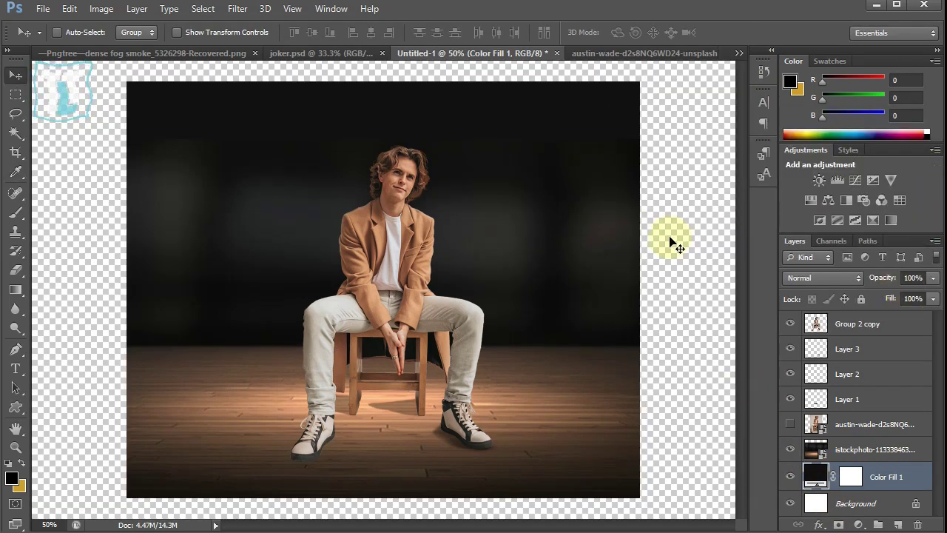
pyautogui.click(875, 453)
pyautogui.click(791, 449)
pyautogui.doubleClick(815, 476)
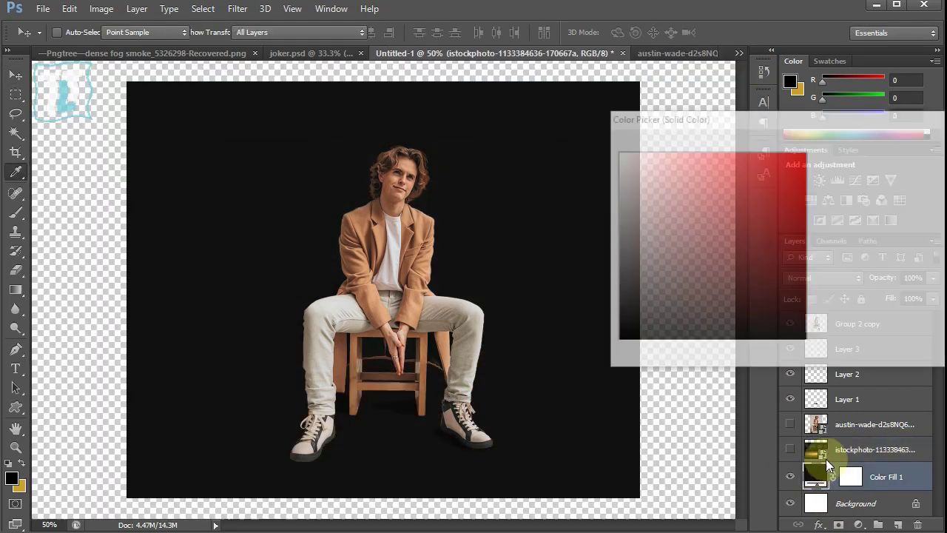
pyautogui.moveTo(630, 281); pyautogui.dragTo(619, 195)
pyautogui.click(940, 145)
pyautogui.click(857, 323)
# Step: Quick-select the jacket's left side, right sleeve cuff and right inner edge on Group 2 copy
pyautogui.hotkey('ctrl', '+')
pyautogui.hotkey('ctrl', '+')
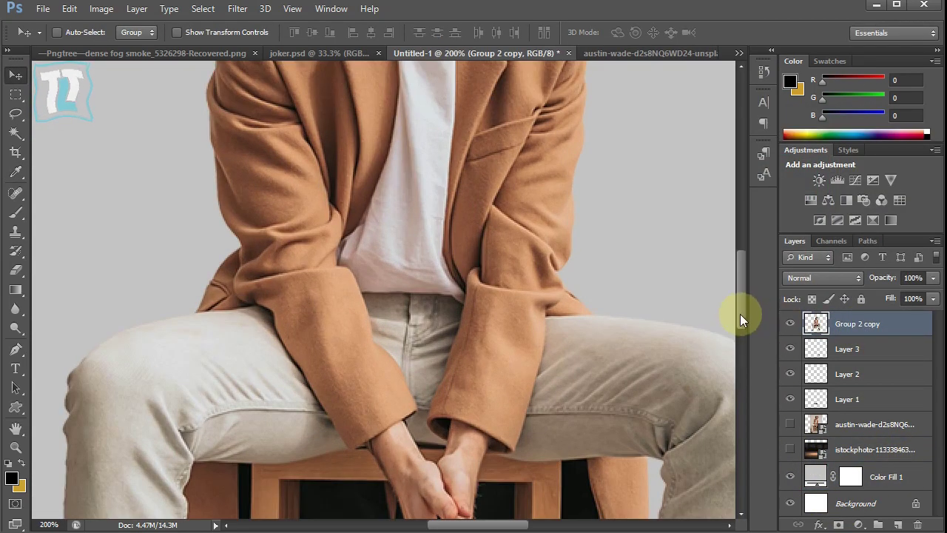
pyautogui.moveTo(739, 314); pyautogui.dragTo(740, 281)
pyautogui.rightClick(16, 133)
pyautogui.click(66, 126)
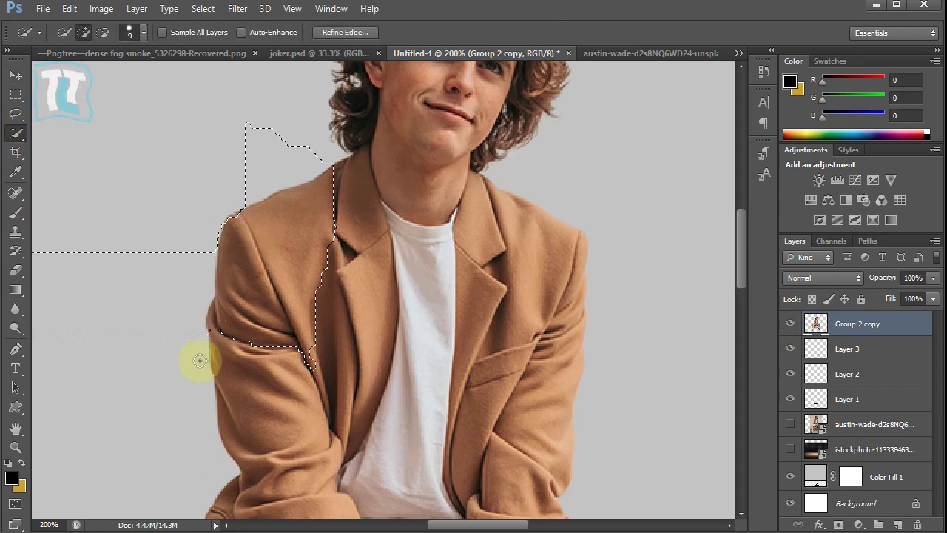
pyautogui.moveTo(345, 210); pyautogui.dragTo(399, 218)
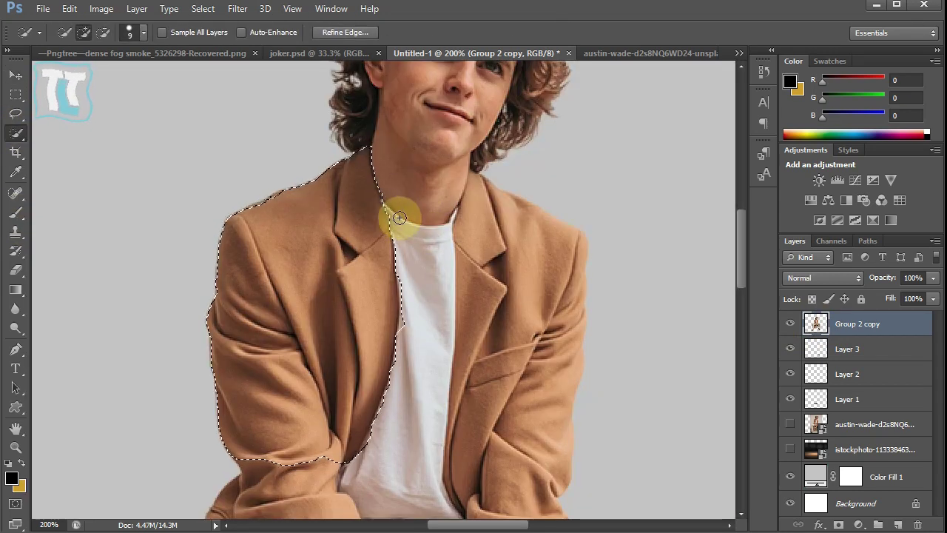
pyautogui.scroll(-5, 672, 306)
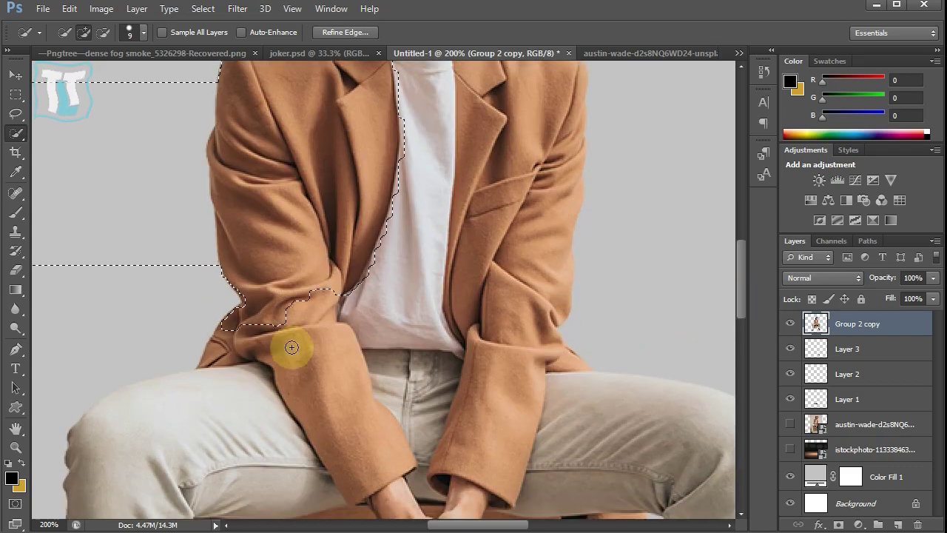
pyautogui.moveTo(291, 343); pyautogui.dragTo(396, 380)
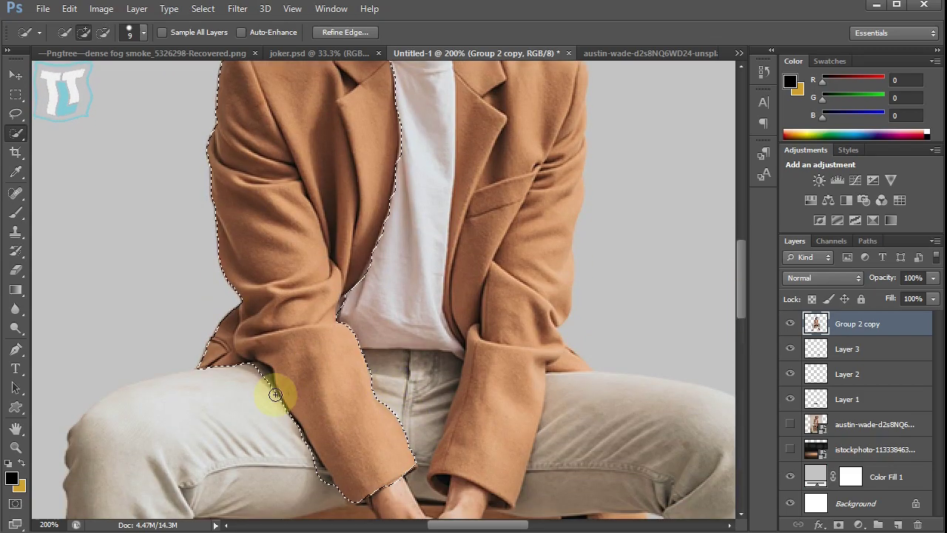
pyautogui.moveTo(458, 425); pyautogui.dragTo(508, 501)
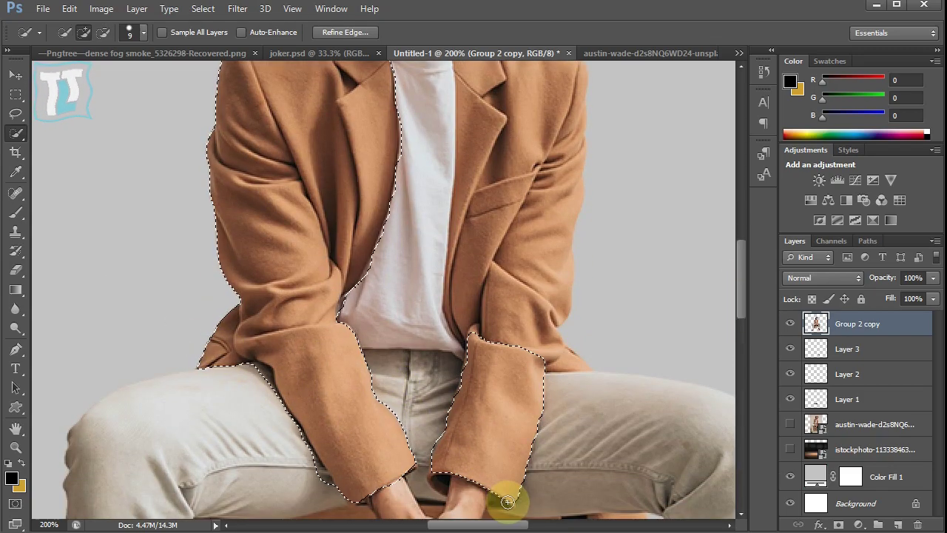
pyautogui.moveTo(446, 486)
pyautogui.mouseDown()
pyautogui.moveTo(501, 395)
pyautogui.moveTo(562, 355)
pyautogui.mouseUp()
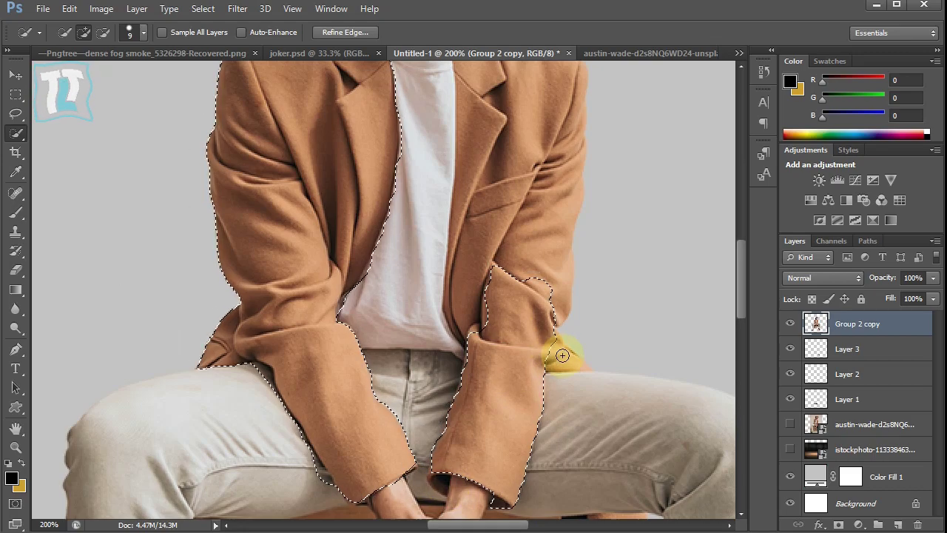
pyautogui.moveTo(536, 318); pyautogui.dragTo(455, 243)
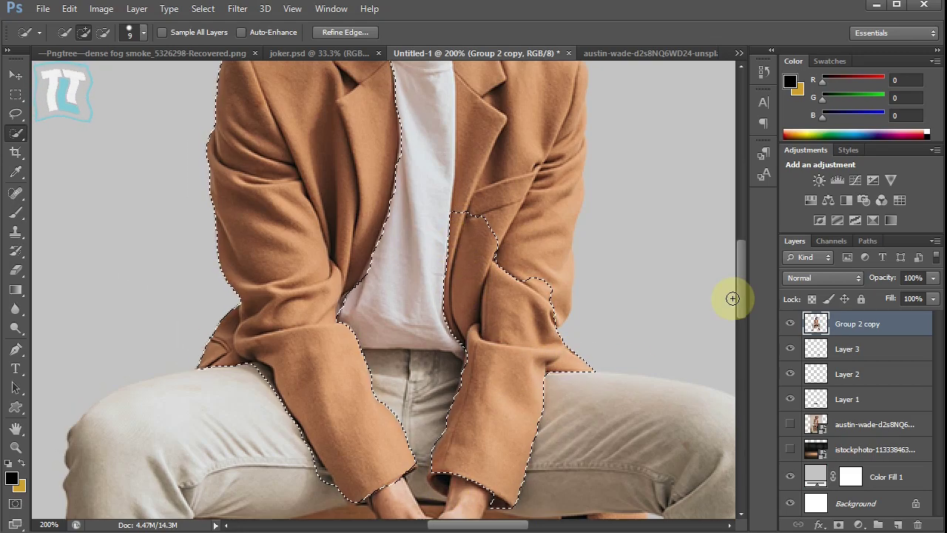
# Step: With a smaller brush, subtract the trousers between the sleeves and the hands
pyautogui.hotkey('ctrl', '+')
pyautogui.scroll(-5, 733, 298)
pyautogui.press('[')
pyautogui.press('[')
pyautogui.press('[')
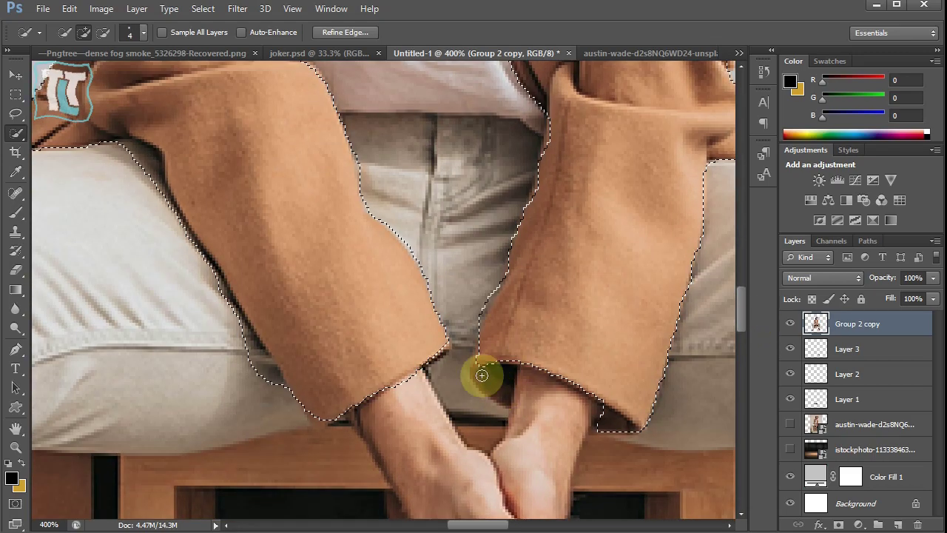
pyautogui.moveTo(489, 383)
pyautogui.mouseDown()
pyautogui.moveTo(469, 412)
pyautogui.moveTo(429, 381)
pyautogui.mouseUp()
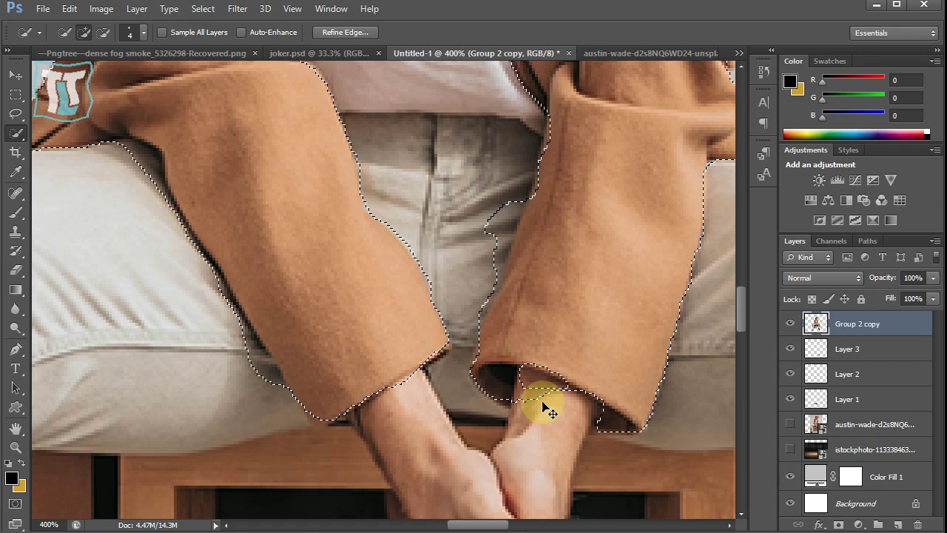
pyautogui.click(764, 70)
pyautogui.click(666, 91)
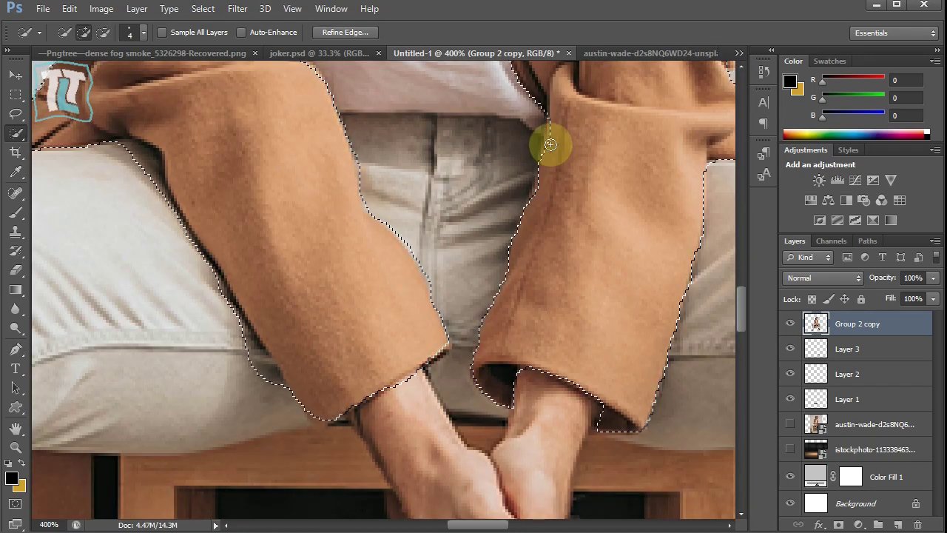
pyautogui.moveTo(741, 300); pyautogui.dragTo(741, 241)
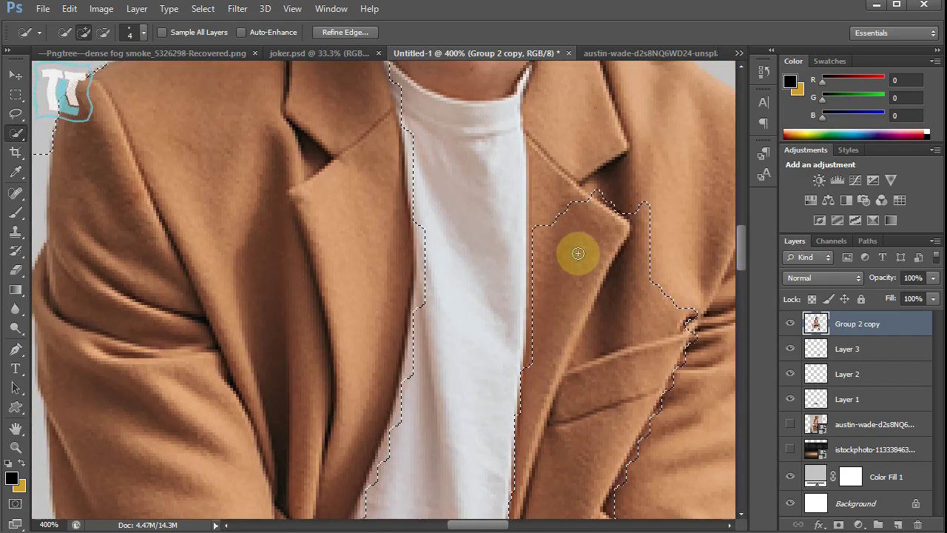
pyautogui.scroll(5, 530, 133)
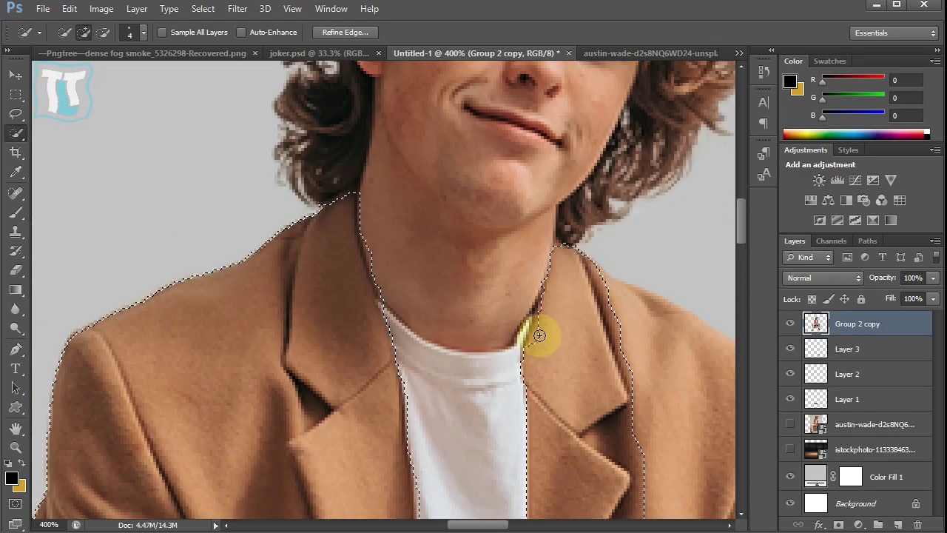
# Step: Refine the selection along the left sleeve, removing trousers beside it
pyautogui.hotkey('ctrl', '-')
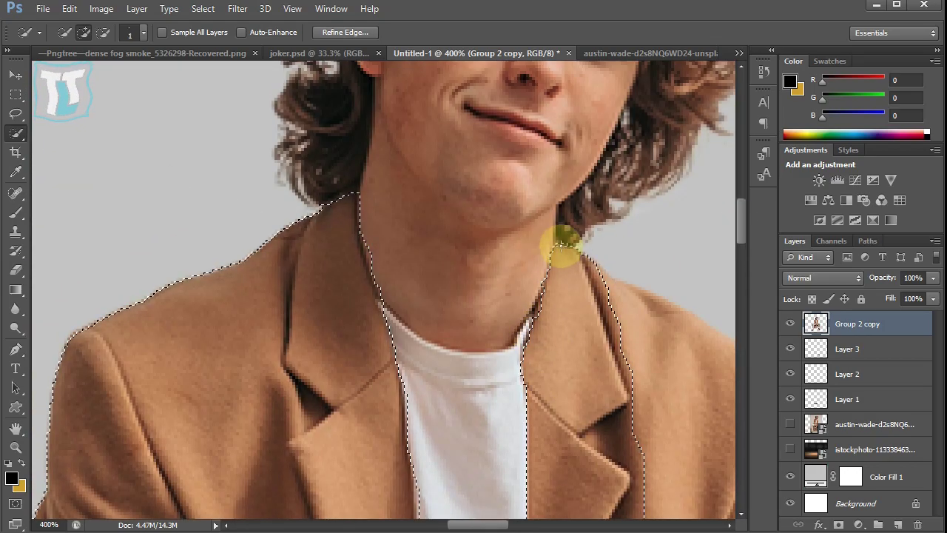
pyautogui.press(']')
pyautogui.press(']')
pyautogui.press(']')
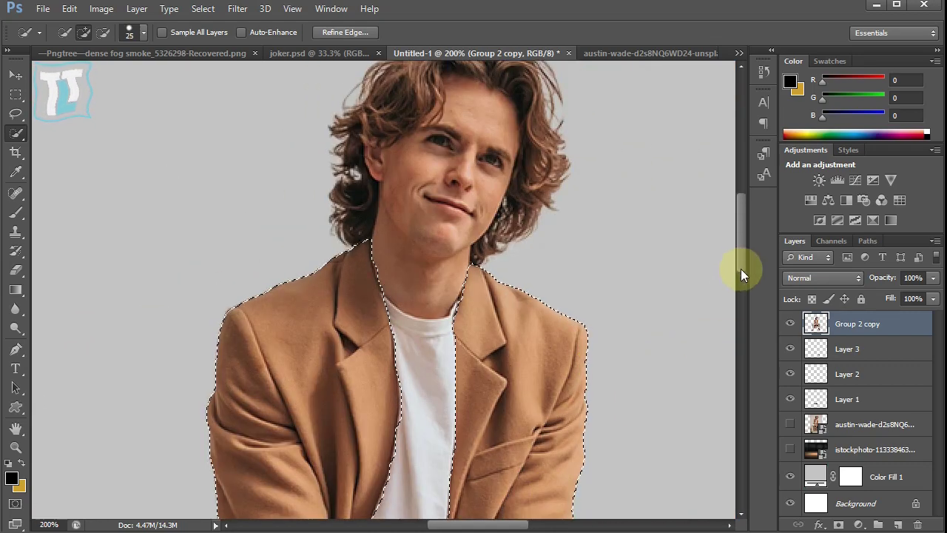
pyautogui.moveTo(740, 268)
pyautogui.mouseDown()
pyautogui.moveTo(742, 364)
pyautogui.moveTo(730, 342)
pyautogui.mouseUp()
pyautogui.press('[')
pyautogui.press('[')
pyautogui.press('[')
pyautogui.hotkey('ctrl', '+')
pyautogui.hotkey('ctrl', '+')
pyautogui.hotkey('ctrl', '+')
pyautogui.scroll(3, 292, 222)
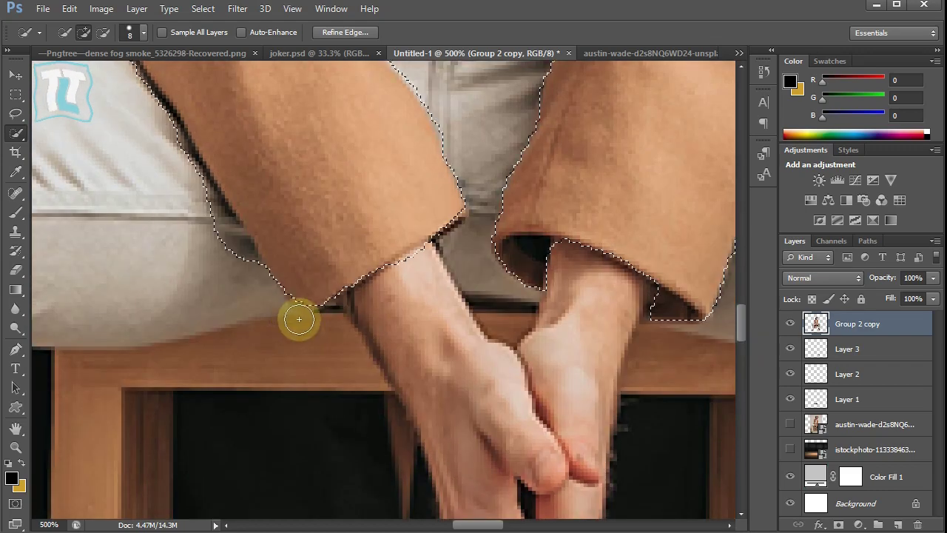
pyautogui.press('[')
pyautogui.press('[')
pyautogui.press('[')
pyautogui.moveTo(236, 261); pyautogui.dragTo(228, 235)
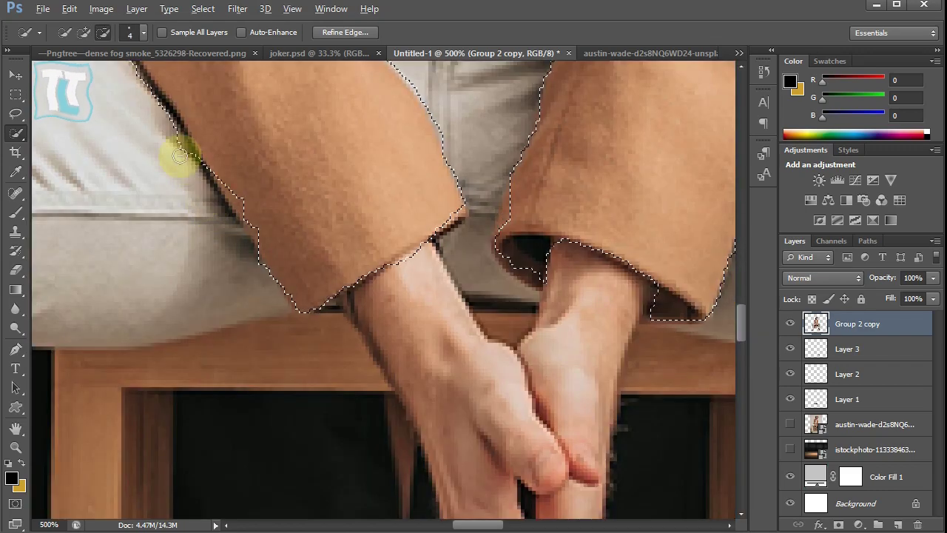
pyautogui.moveTo(180, 156)
pyautogui.mouseDown()
pyautogui.moveTo(197, 281)
pyautogui.moveTo(258, 269)
pyautogui.moveTo(200, 180)
pyautogui.moveTo(235, 186)
pyautogui.moveTo(205, 131)
pyautogui.mouseUp()
pyautogui.moveTo(739, 319); pyautogui.dragTo(739, 300)
pyautogui.keyDown('alt'); pyautogui.click(124, 287); pyautogui.keyUp('alt')
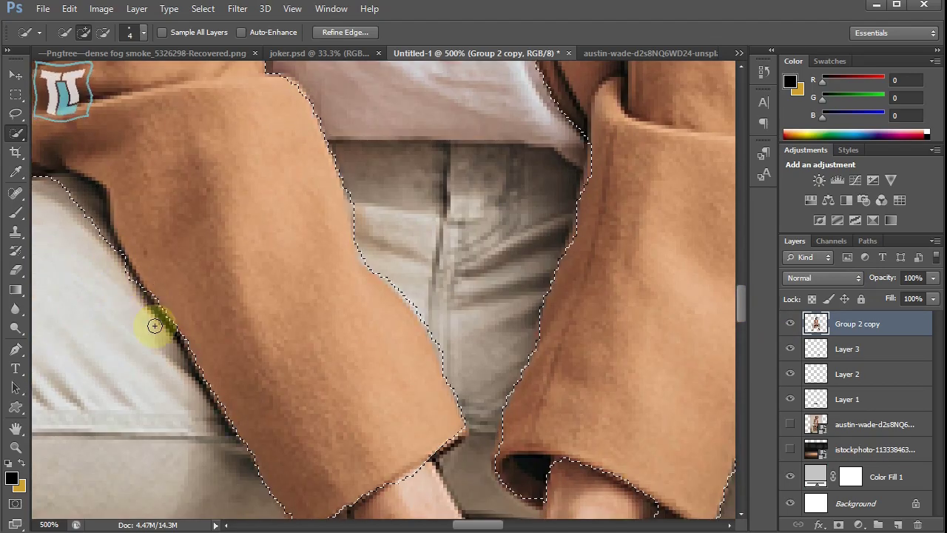
pyautogui.moveTo(126, 280); pyautogui.dragTo(59, 180)
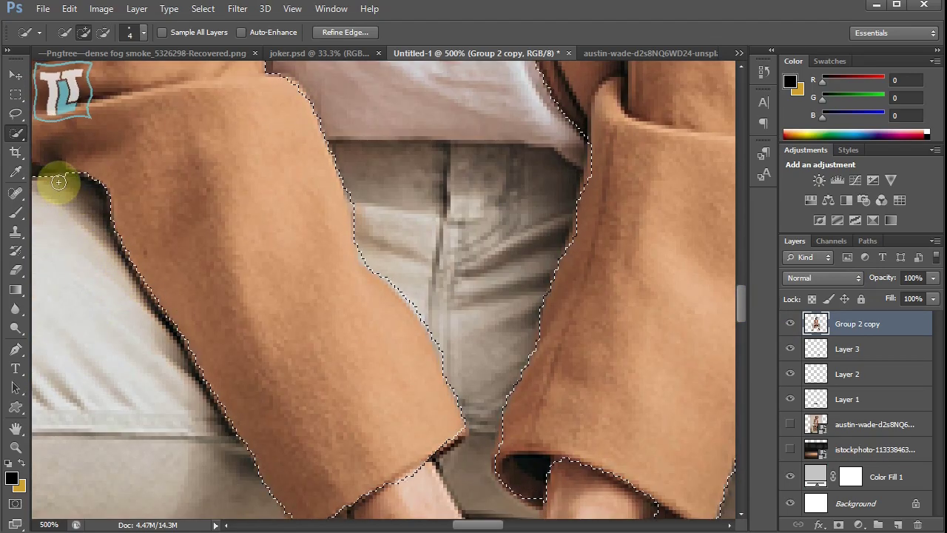
pyautogui.moveTo(478, 525); pyautogui.dragTo(447, 524)
# Step: Add the coat tails to the selection, trimming the white shirt edge out
pyautogui.hotkey('ctrl', '0')
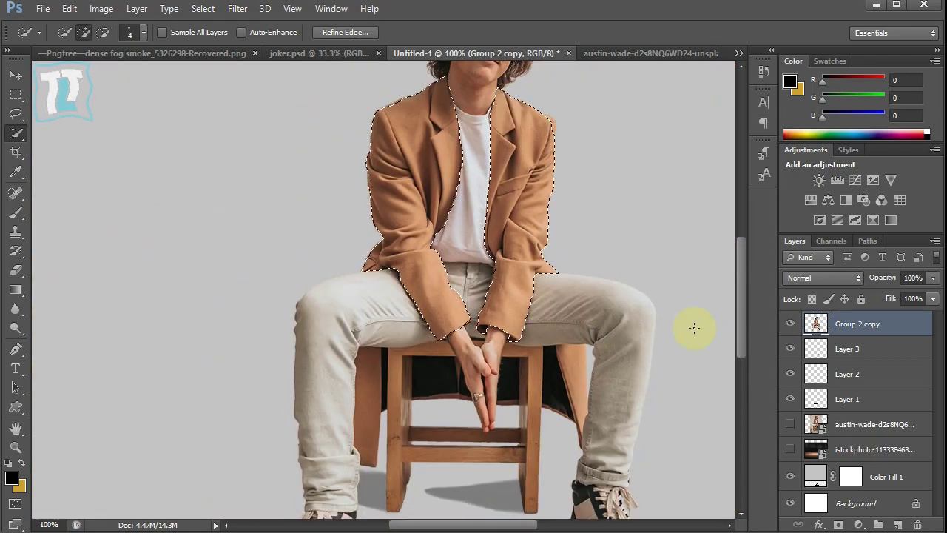
pyautogui.hotkey('ctrl', '+')
pyautogui.moveTo(741, 222)
pyautogui.mouseDown()
pyautogui.moveTo(741, 393)
pyautogui.moveTo(741, 264)
pyautogui.mouseUp()
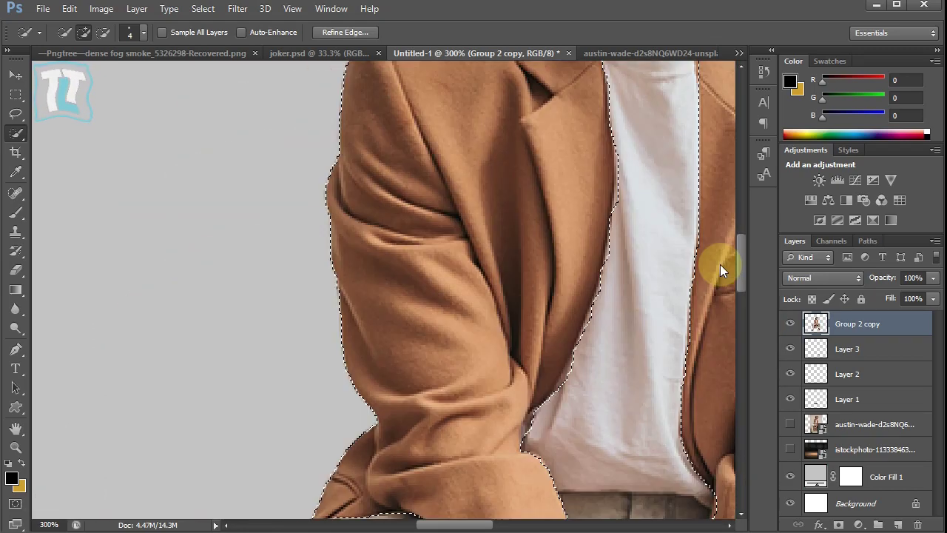
pyautogui.keyDown('alt'); pyautogui.click(640, 332); pyautogui.keyUp('alt')
pyautogui.moveTo(739, 291); pyautogui.dragTo(740, 374)
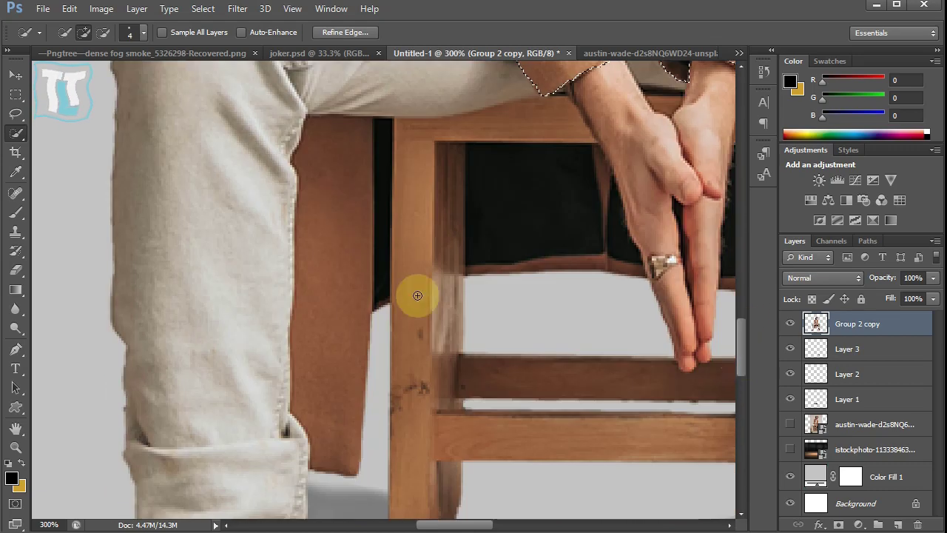
pyautogui.moveTo(417, 296)
pyautogui.mouseDown()
pyautogui.moveTo(321, 313)
pyautogui.moveTo(306, 131)
pyautogui.moveTo(386, 149)
pyautogui.moveTo(384, 291)
pyautogui.mouseUp()
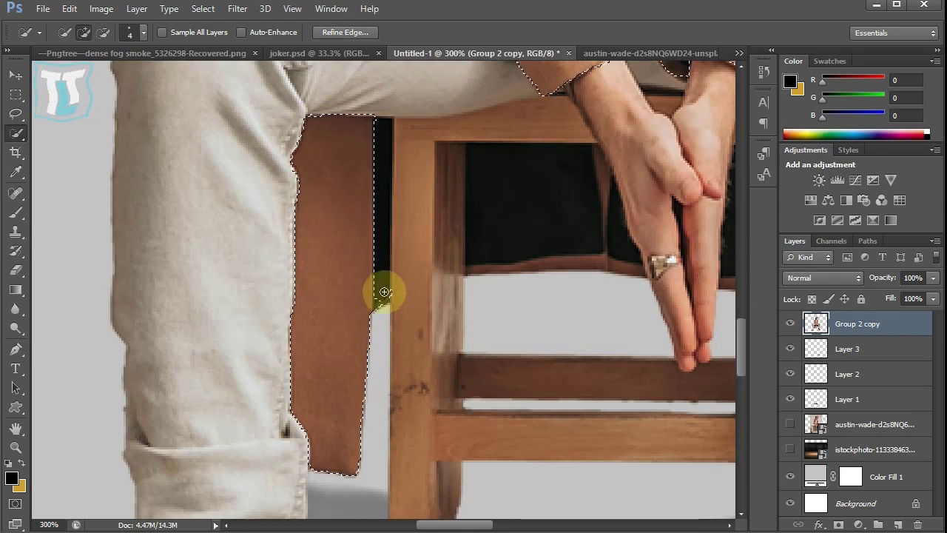
pyautogui.keyDown('alt'); pyautogui.click(412, 288); pyautogui.keyUp('alt')
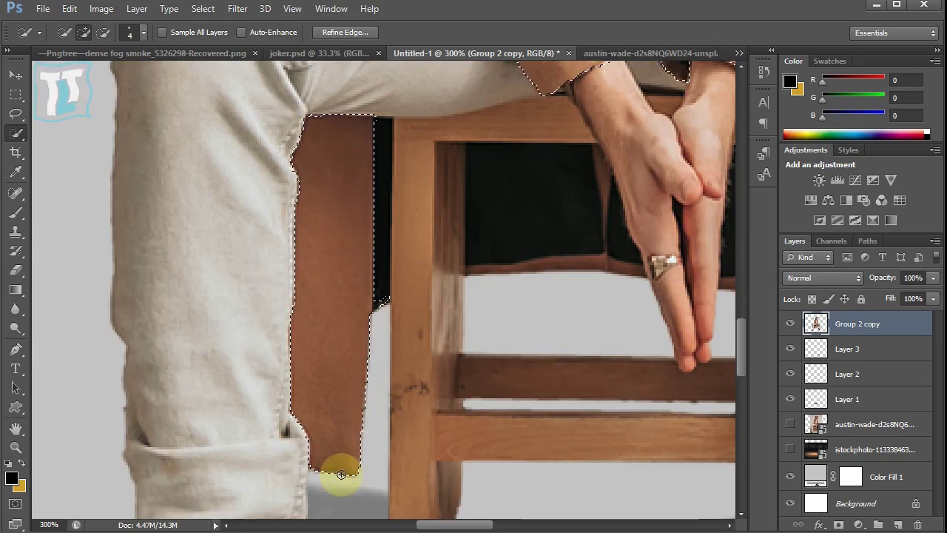
pyautogui.hscroll(5, 341, 473)
pyautogui.hscroll(1, 513, 245)
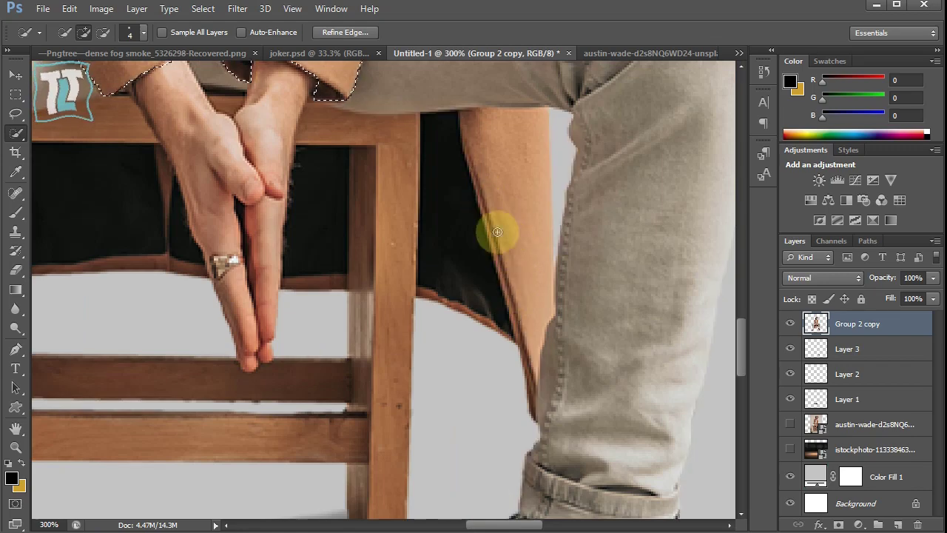
pyautogui.scroll(2, 493, 233)
# Step: Add the coat edge beside the leg and subtract the lower leg and shoe
pyautogui.moveTo(433, 249); pyautogui.dragTo(478, 327)
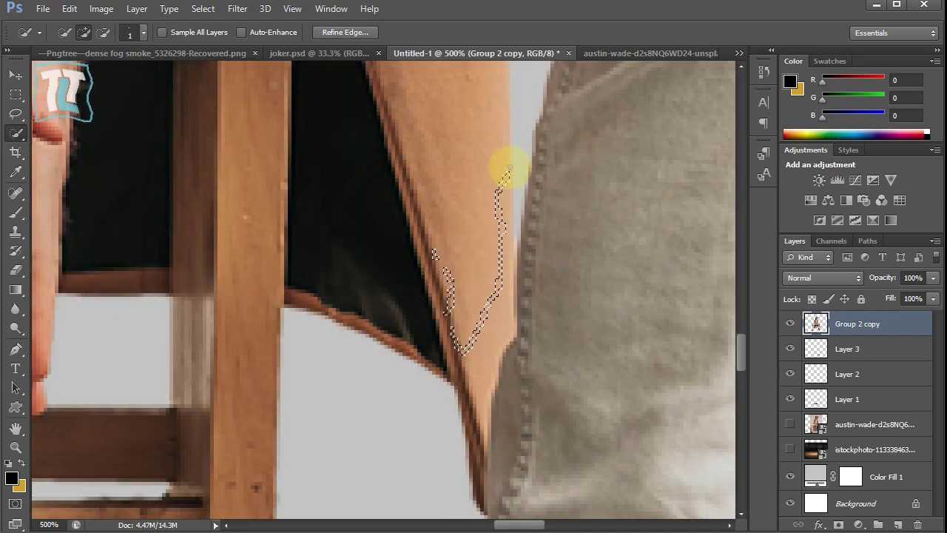
pyautogui.scroll(-1, 498, 250)
pyautogui.scroll(-1, 524, 290)
pyautogui.scroll(-1, 524, 289)
pyautogui.scroll(1, 505, 463)
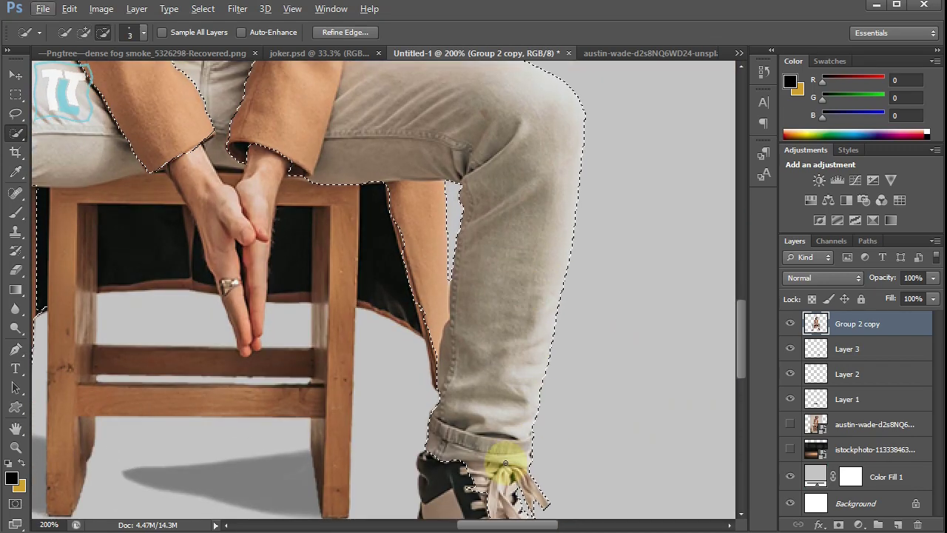
pyautogui.moveTo(460, 472)
pyautogui.mouseDown()
pyautogui.moveTo(443, 111)
pyautogui.moveTo(373, 179)
pyautogui.moveTo(392, 195)
pyautogui.mouseUp()
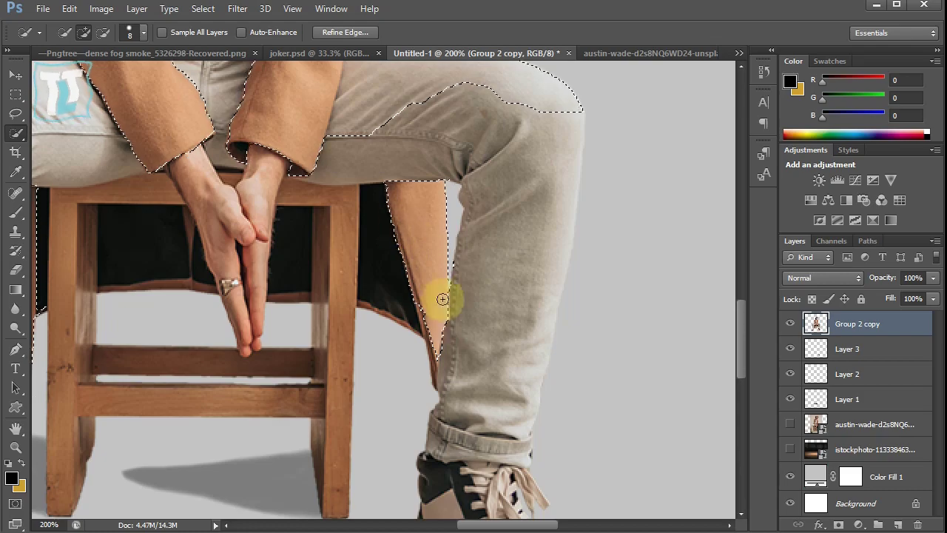
pyautogui.moveTo(442, 299); pyautogui.dragTo(456, 324)
# Step: With a smaller brush, extend the coat tip down the leg and add the hem beside the chair
pyautogui.hotkey('ctrl', '+')
pyautogui.press('[')
pyautogui.press('[')
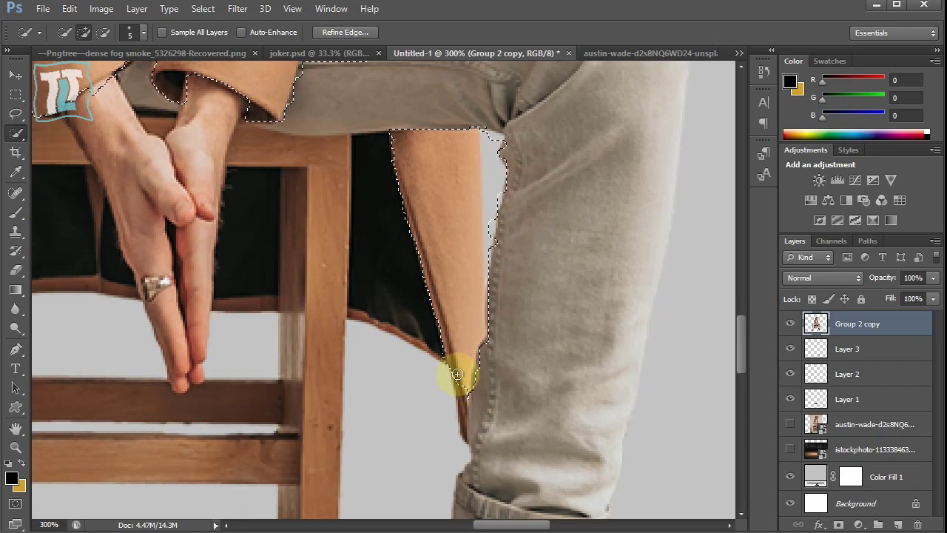
pyautogui.press('[')
pyautogui.moveTo(462, 422); pyautogui.dragTo(482, 331)
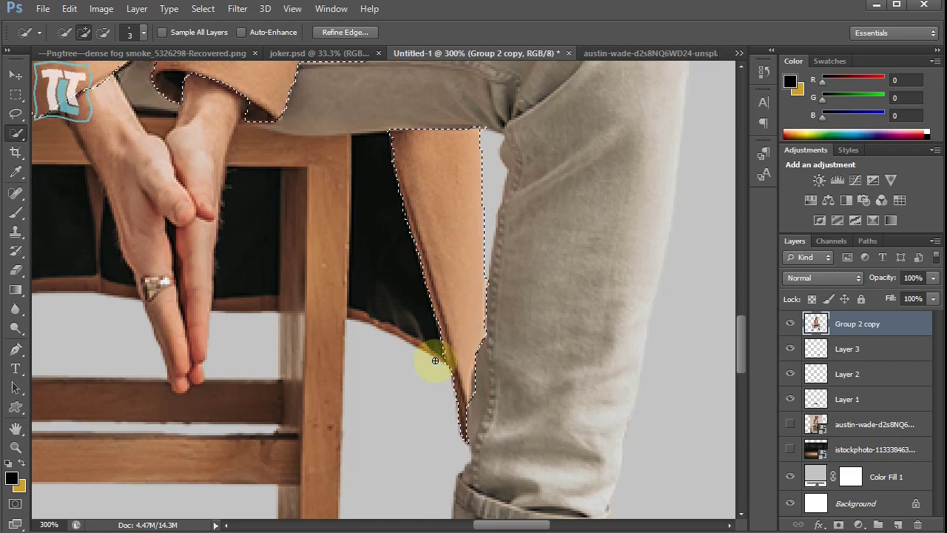
pyautogui.moveTo(740, 364); pyautogui.dragTo(740, 409)
pyautogui.moveTo(503, 525); pyautogui.dragTo(516, 526)
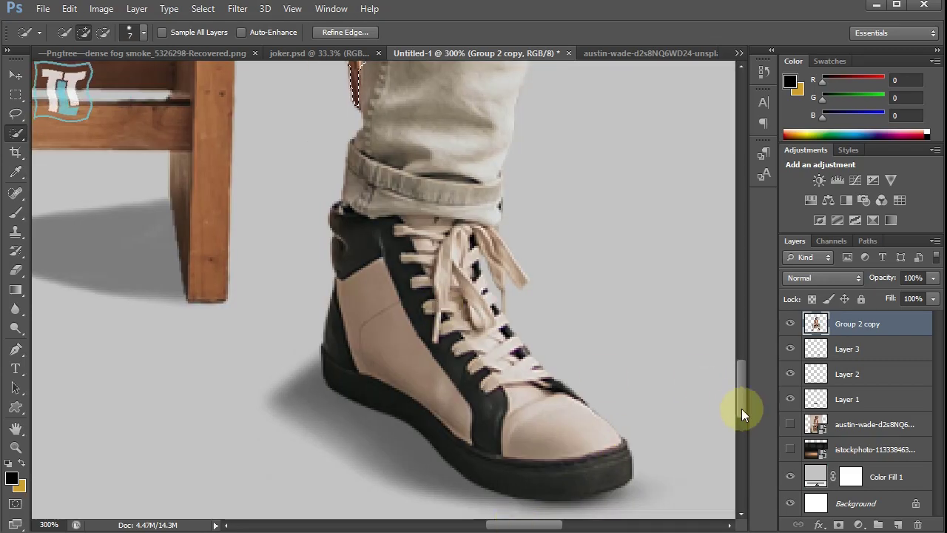
pyautogui.moveTo(743, 414); pyautogui.dragTo(742, 370)
pyautogui.hotkey('ctrl', '+')
pyautogui.hotkey('ctrl', '+')
pyautogui.press('[')
pyautogui.press('[')
pyautogui.press('[')
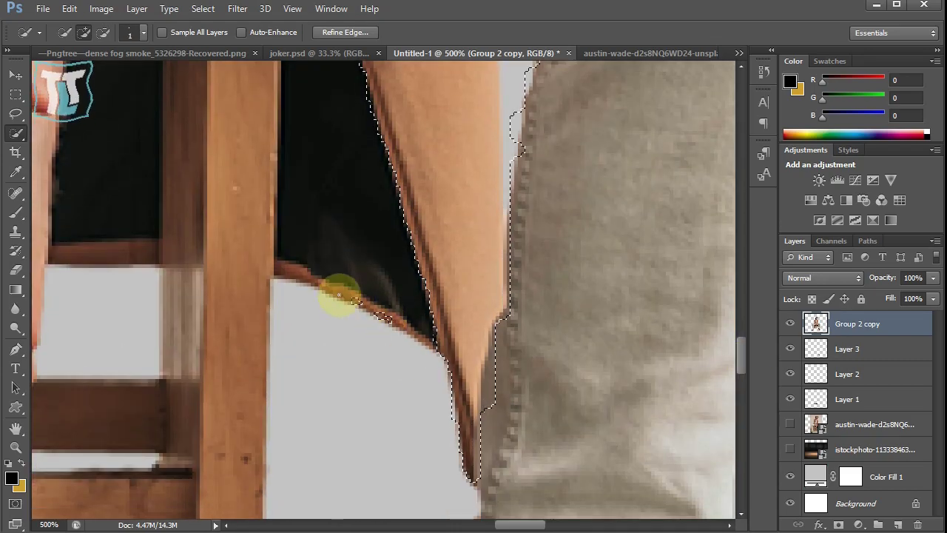
pyautogui.moveTo(339, 295); pyautogui.dragTo(281, 262)
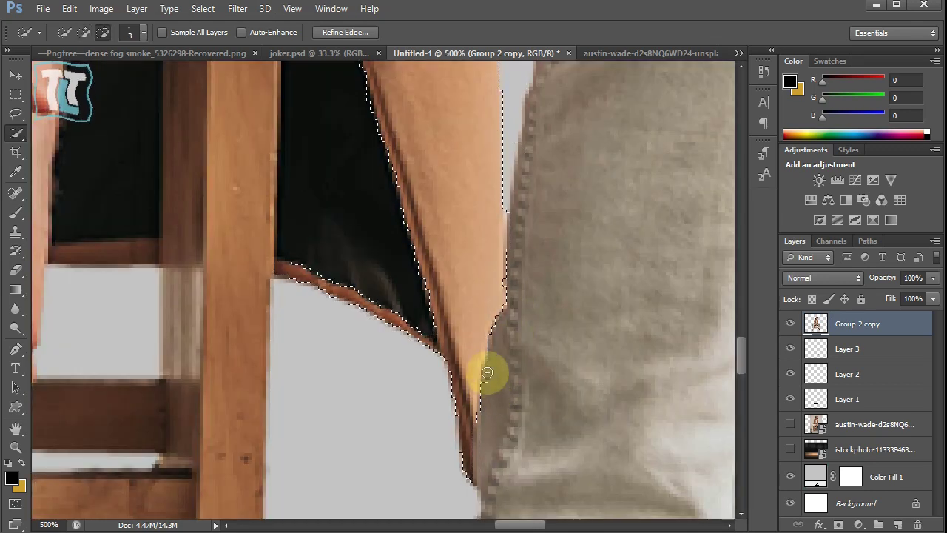
# Step: Add the coat lining ledge behind the chair to the selection
pyautogui.moveTo(519, 525); pyautogui.dragTo(489, 526)
pyautogui.click(501, 252)
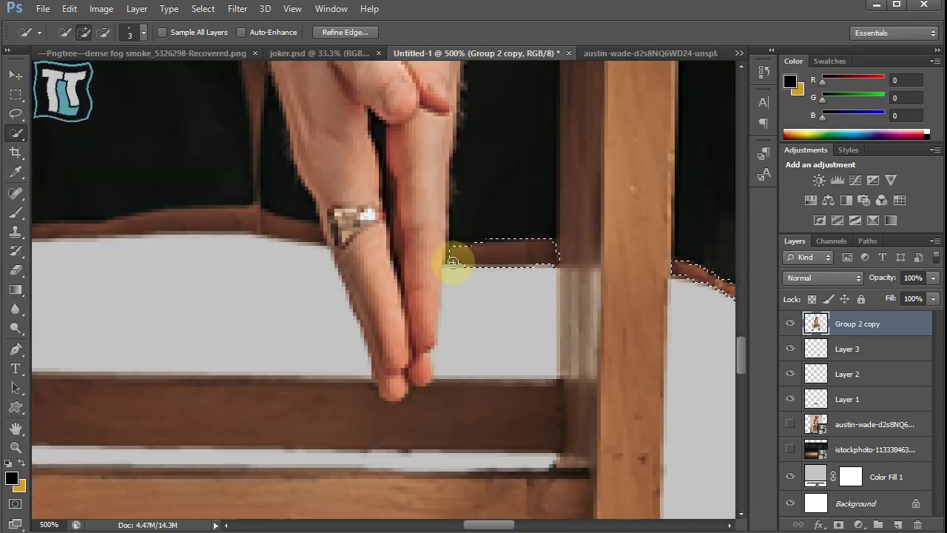
pyautogui.moveTo(504, 303)
pyautogui.mouseDown()
pyautogui.moveTo(179, 222)
pyautogui.moveTo(338, 265)
pyautogui.mouseUp()
pyautogui.hscroll(-5, 338, 264)
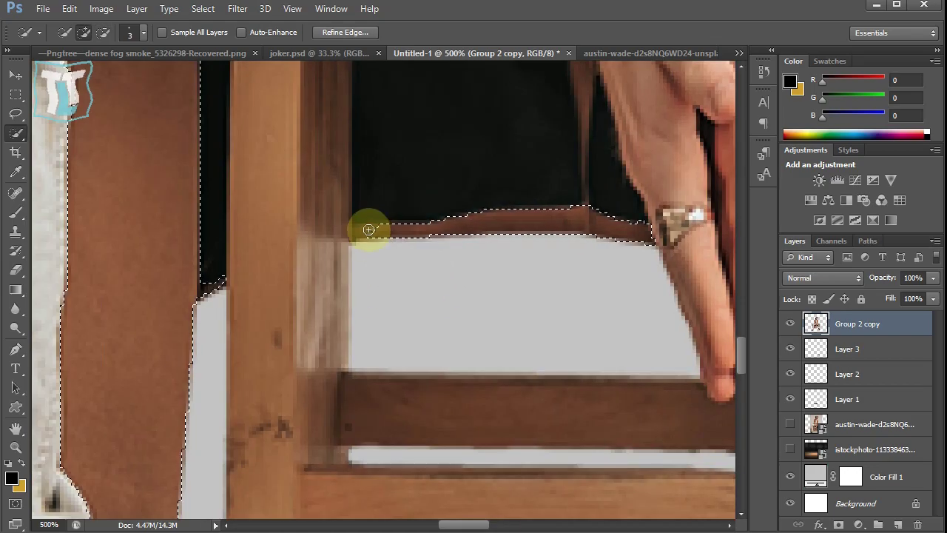
pyautogui.moveTo(370, 226); pyautogui.dragTo(383, 284)
pyautogui.hscroll(5, 518, 333)
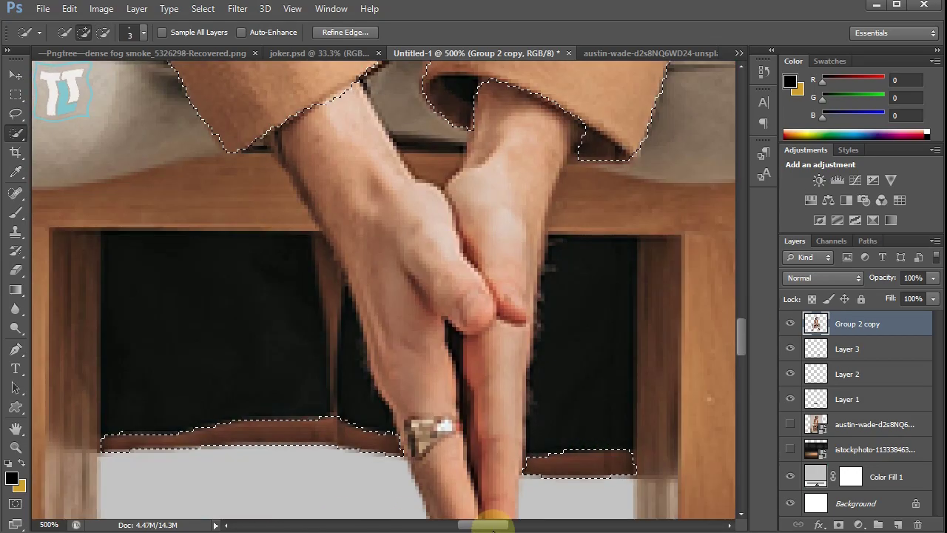
pyautogui.scroll(-1, 342, 333)
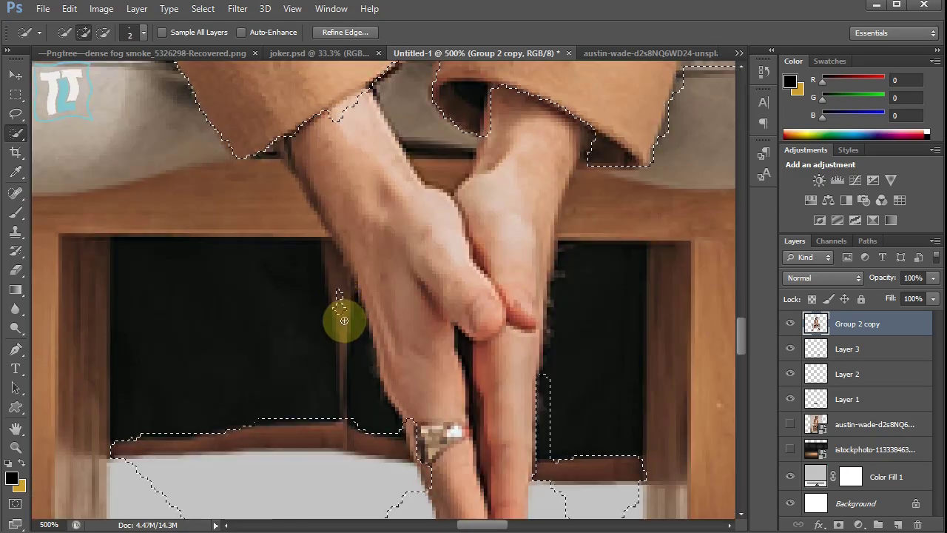
# Step: Fit the selection around the left hand and along the chair bar
pyautogui.moveTo(345, 385); pyautogui.dragTo(342, 413)
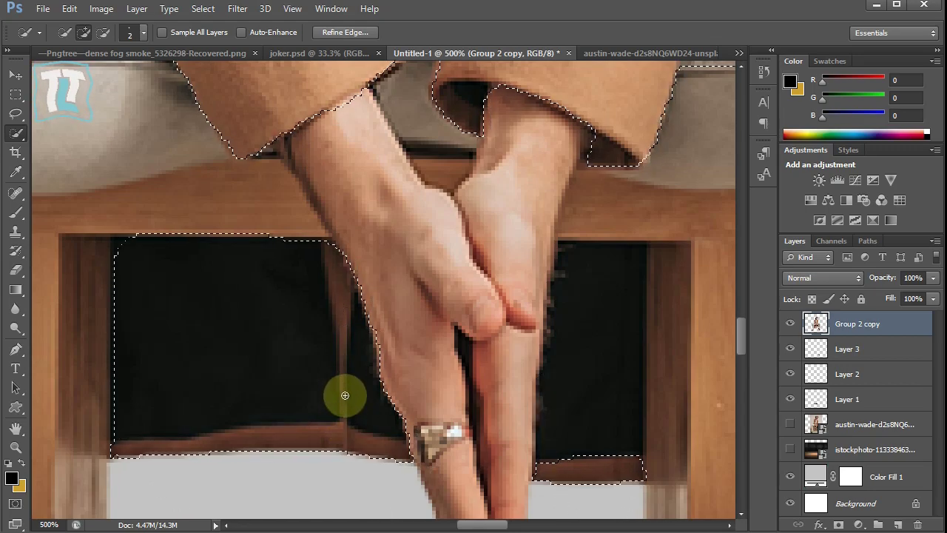
pyautogui.press(']')
pyautogui.press(']')
pyautogui.press(']')
pyautogui.moveTo(351, 319)
pyautogui.mouseDown()
pyautogui.moveTo(144, 373)
pyautogui.moveTo(307, 347)
pyautogui.mouseUp()
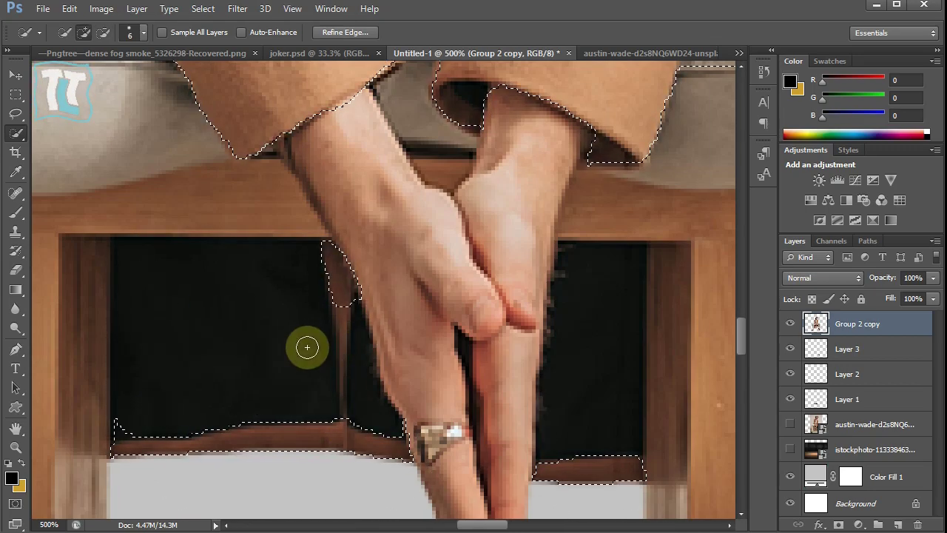
pyautogui.moveTo(214, 416); pyautogui.dragTo(281, 412)
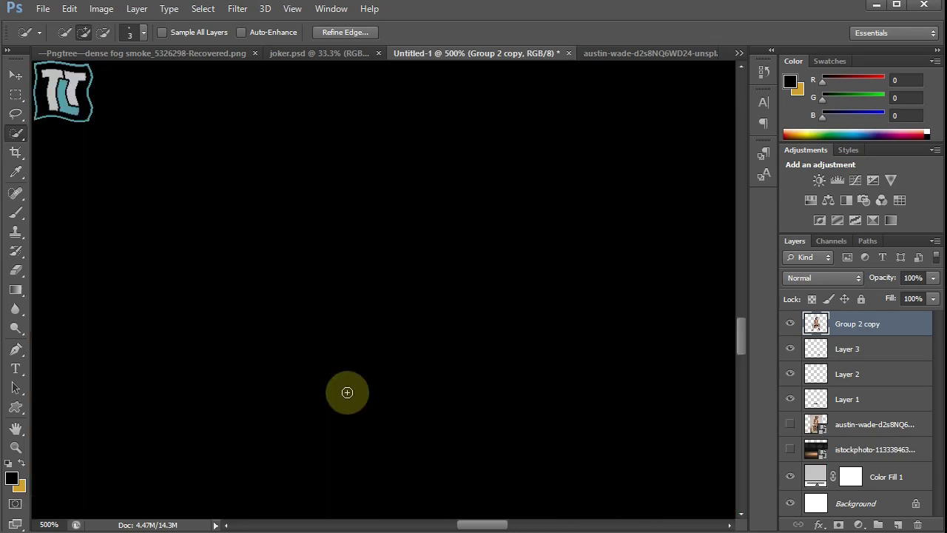
pyautogui.moveTo(342, 310); pyautogui.dragTo(346, 425)
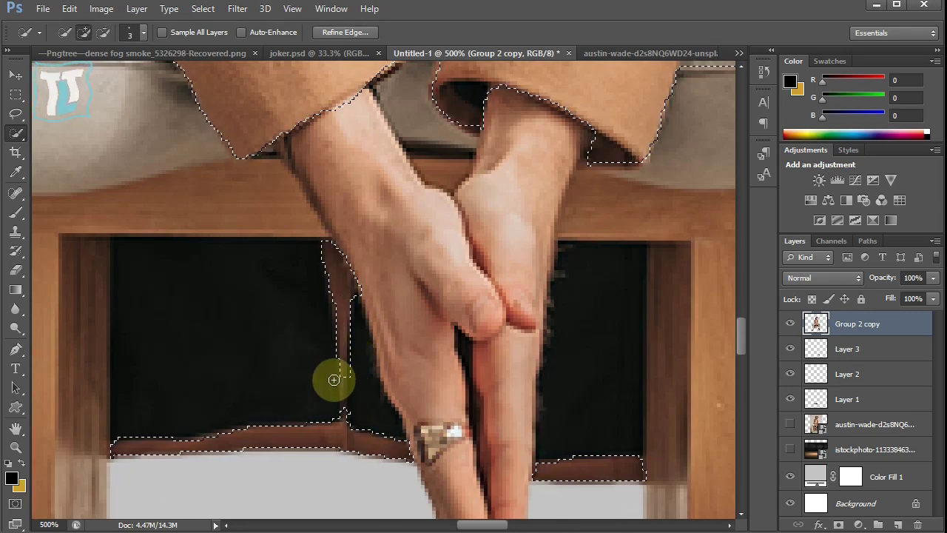
pyautogui.moveTo(342, 398); pyautogui.dragTo(355, 418)
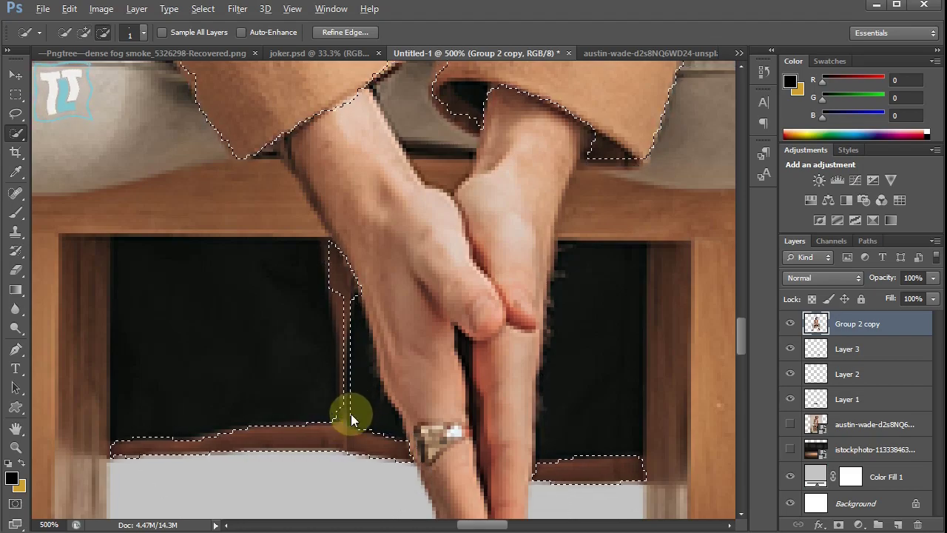
# Step: Exclude the gap between arm and hands, then add a Solid Color fill over the coat
pyautogui.scroll(-5, 436, 505)
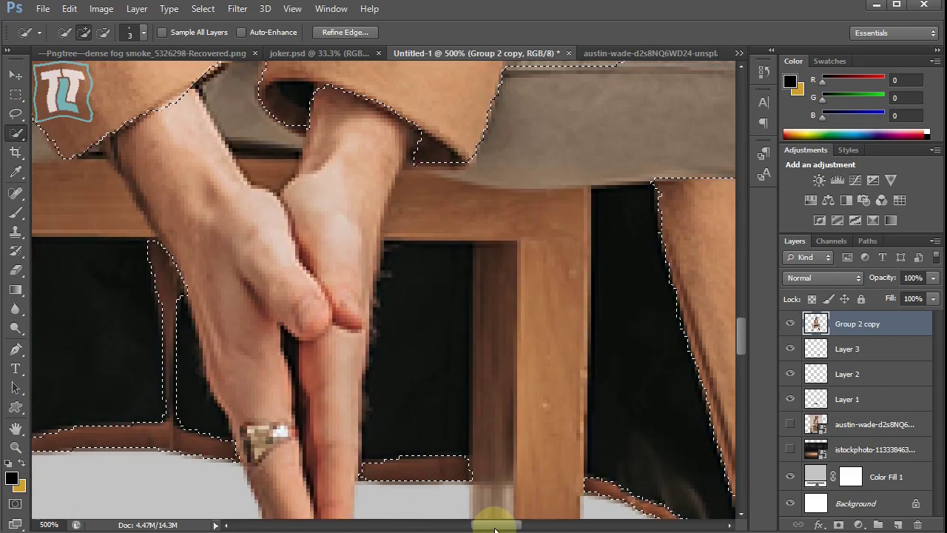
pyautogui.scroll(2, 487, 517)
pyautogui.scroll(2, 709, 336)
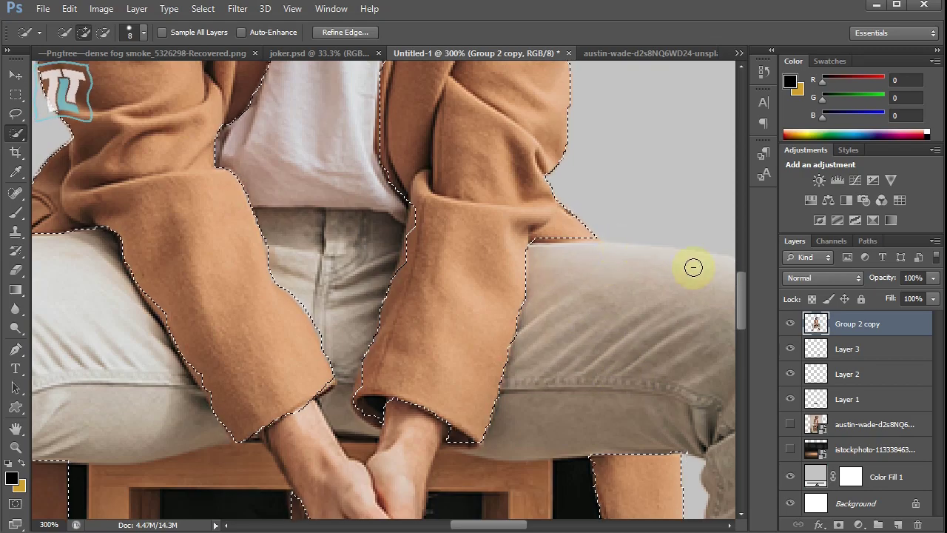
pyautogui.moveTo(512, 524); pyautogui.dragTo(540, 523)
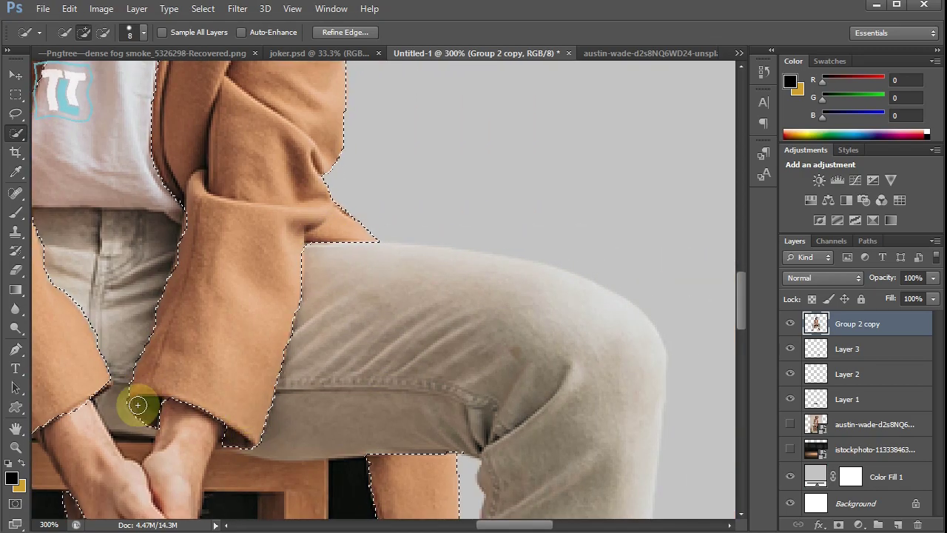
pyautogui.moveTo(138, 405); pyautogui.dragTo(100, 382)
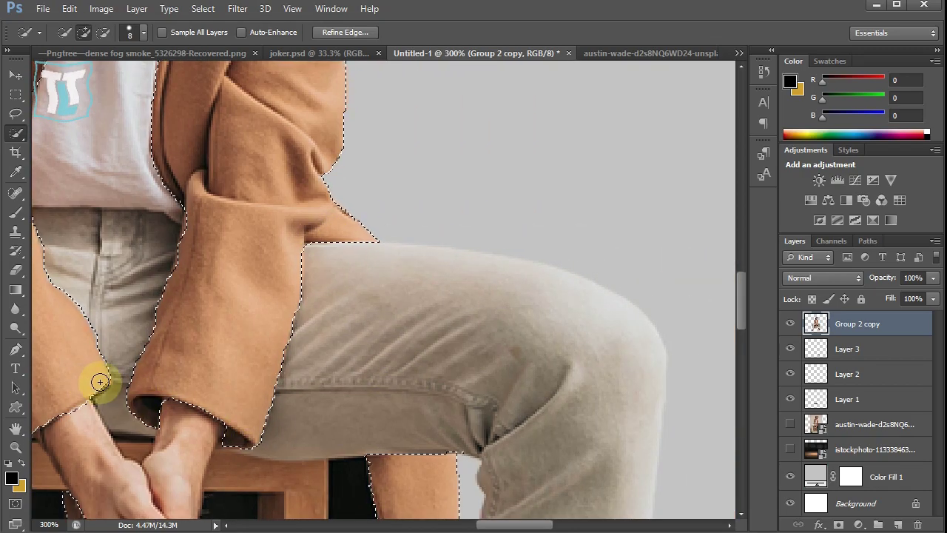
pyautogui.scroll(-1, 101, 380)
pyautogui.scroll(-1, 170, 465)
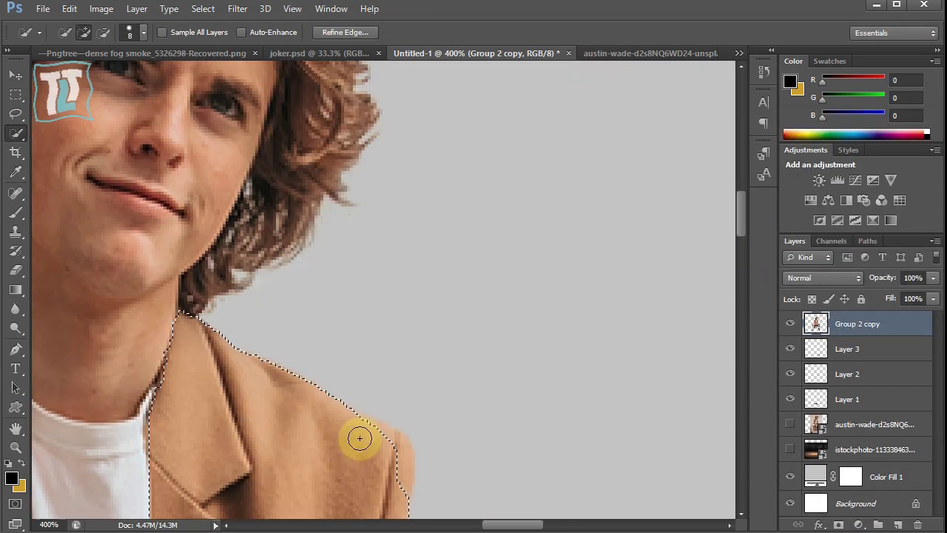
pyautogui.scroll(-2, 515, 470)
pyautogui.scroll(1, 444, 508)
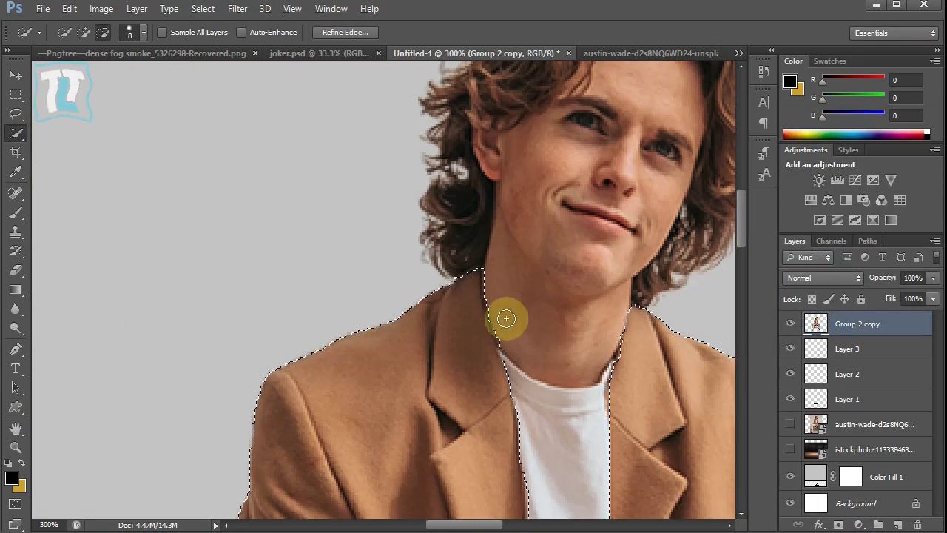
pyautogui.hotkey('ctrl', '0')
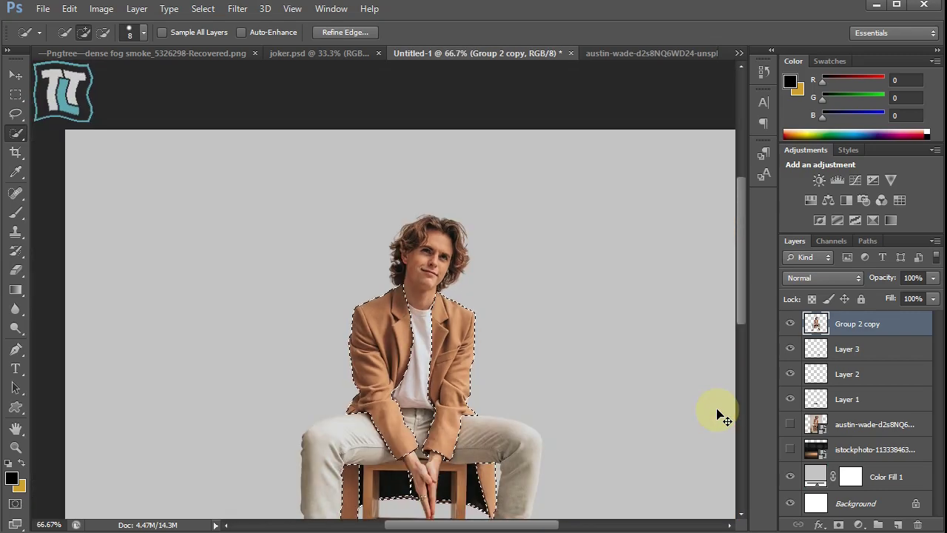
pyautogui.click(858, 524)
pyautogui.click(814, 202)
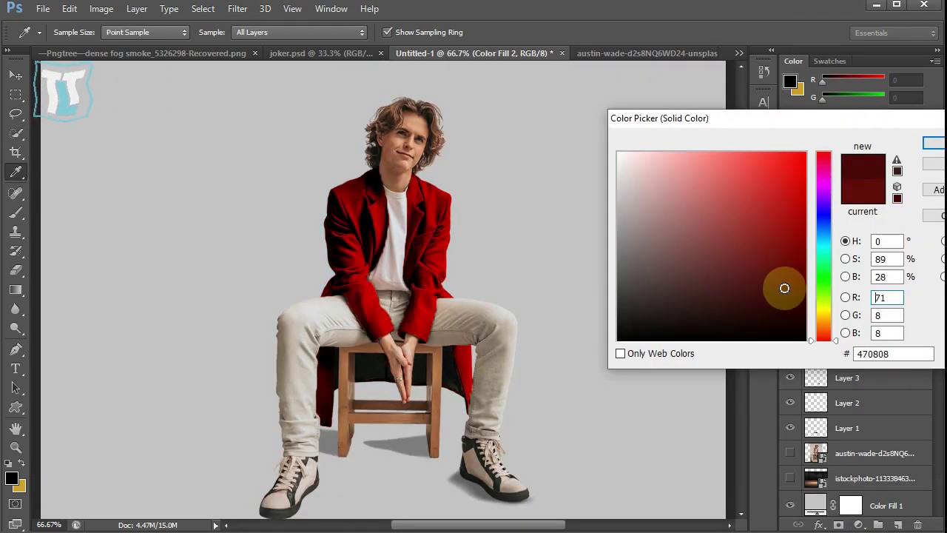
# Step: Confirm the 470808 dark red fill colour and target the fill's mask
pyautogui.press('Return')
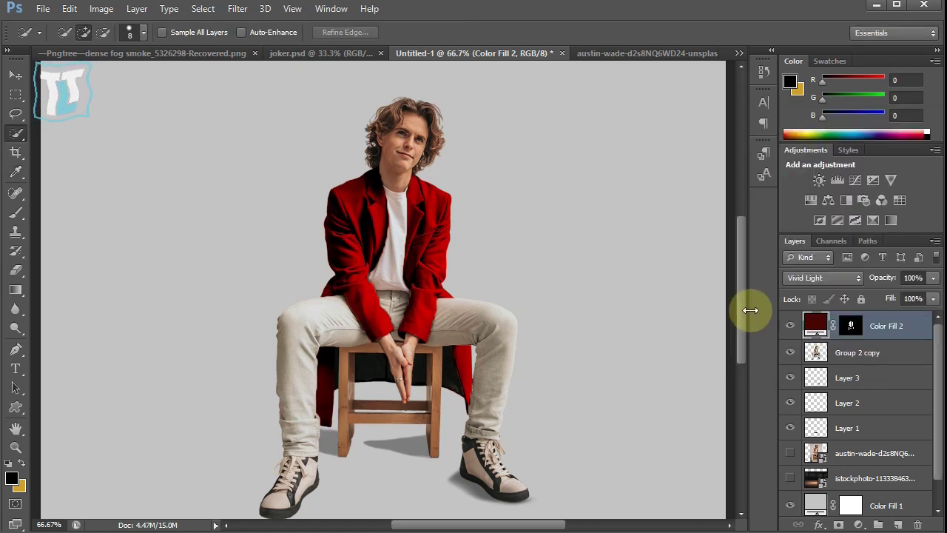
pyautogui.click(862, 353)
pyautogui.hotkey('ctrl', '+')
pyautogui.hotkey('ctrl', '+')
pyautogui.hotkey('ctrl', '+')
pyautogui.click(851, 326)
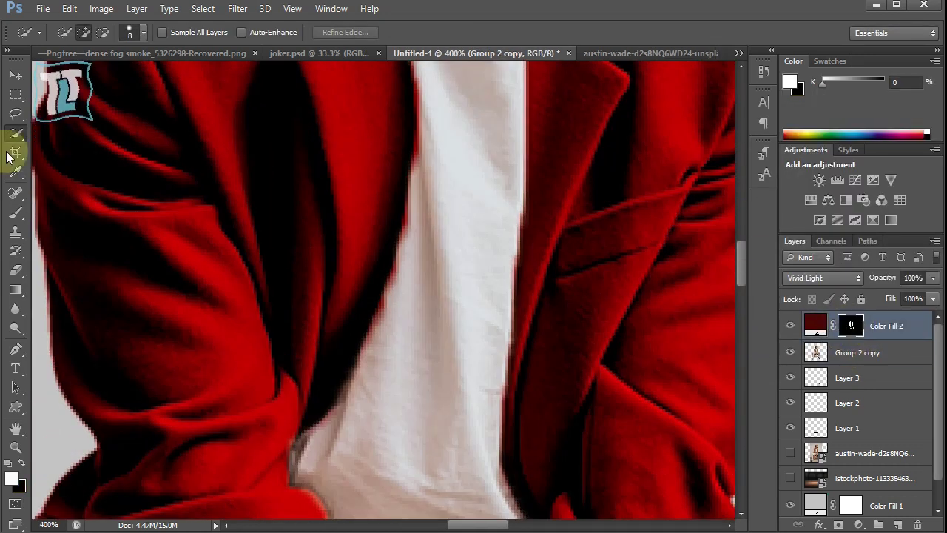
# Step: Erase red spill off the shirt, neck and wrists with a small Eraser on the mask
pyautogui.click(15, 271)
pyautogui.rightClick(289, 245)
pyautogui.press('Return')
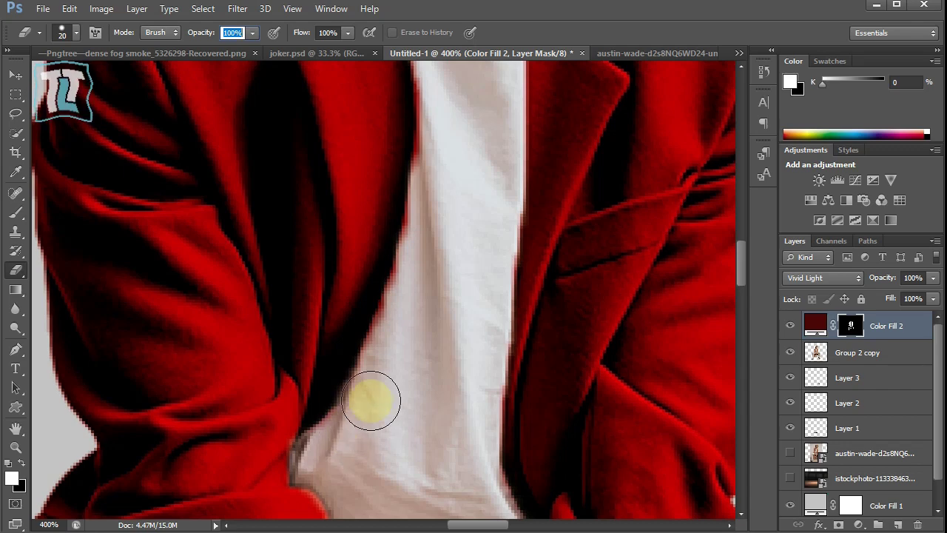
pyautogui.press('[')
pyautogui.press('[')
pyautogui.press('[')
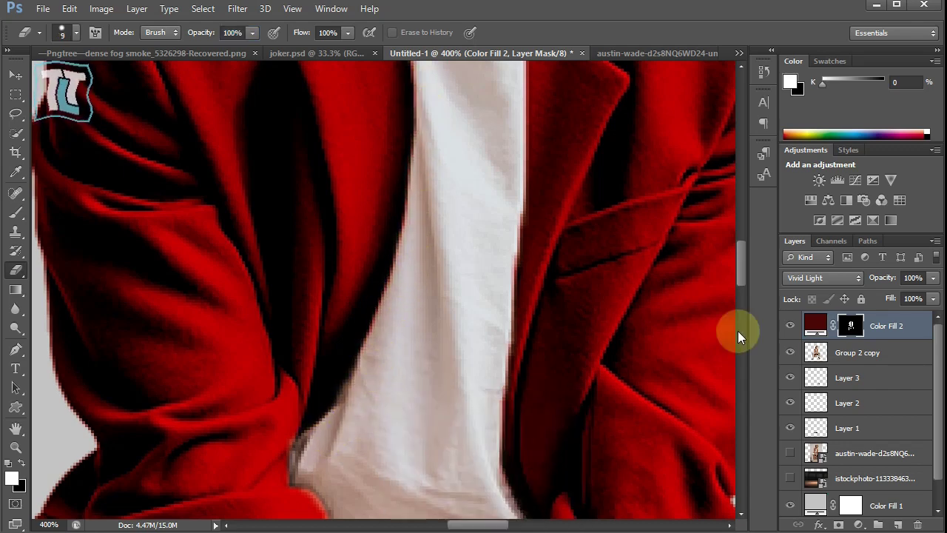
pyautogui.scroll(5, 422, 210)
pyautogui.scroll(3, 742, 253)
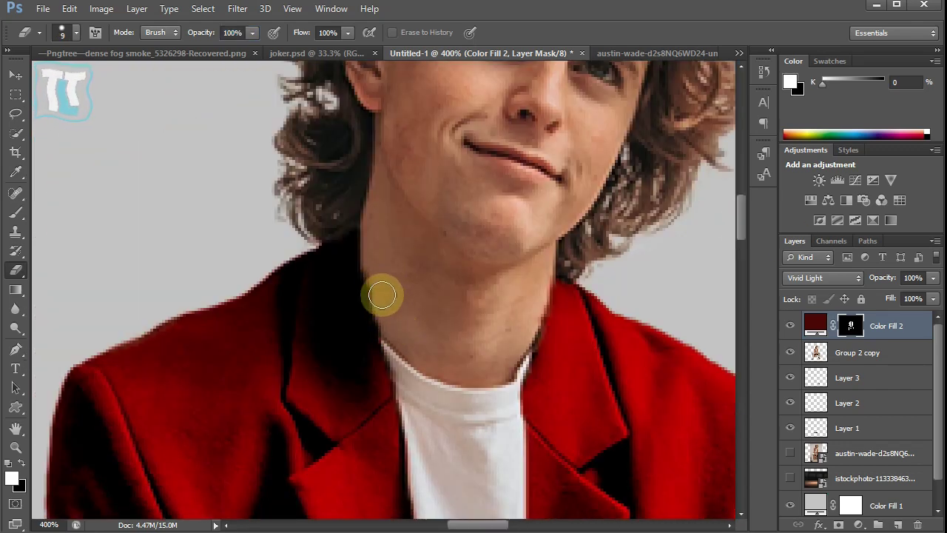
pyautogui.scroll(-10, 748, 327)
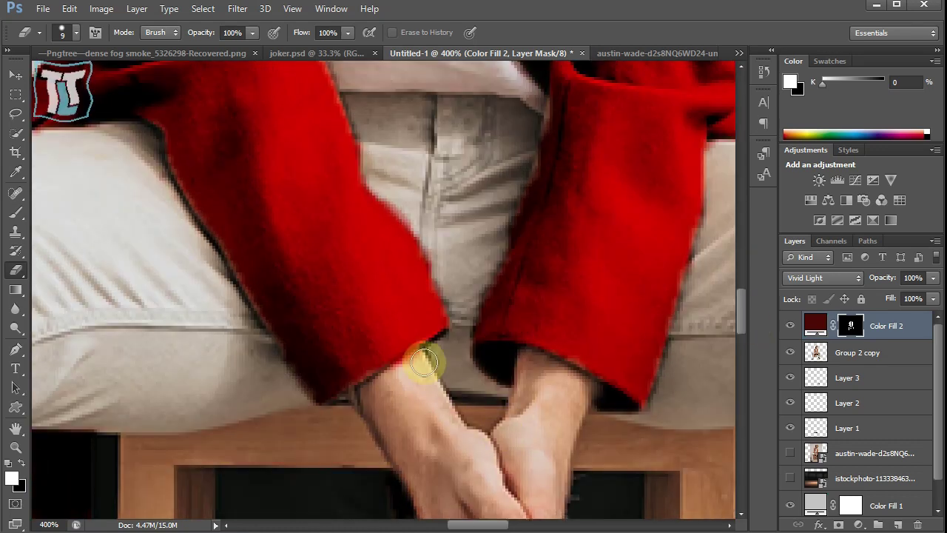
pyautogui.scroll(-2, 293, 400)
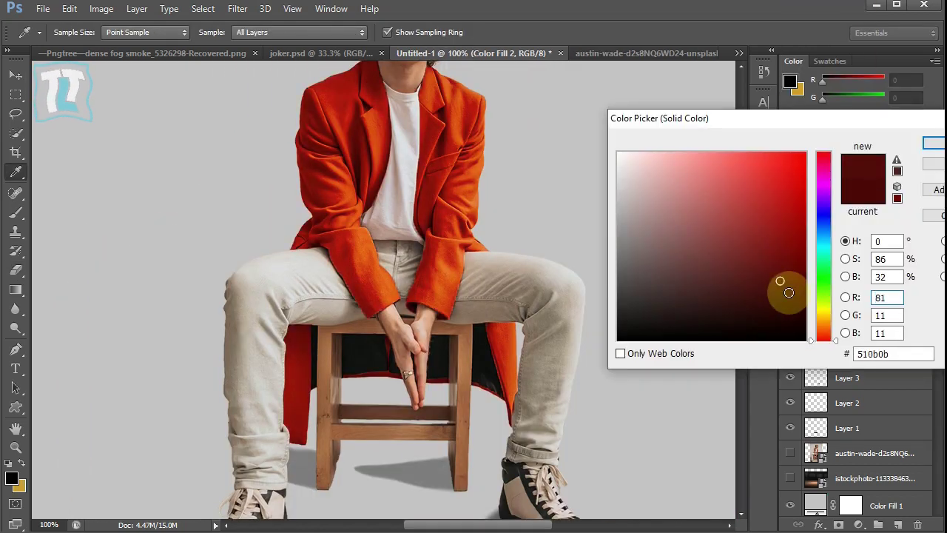
pyautogui.scroll(-3, 548, 383)
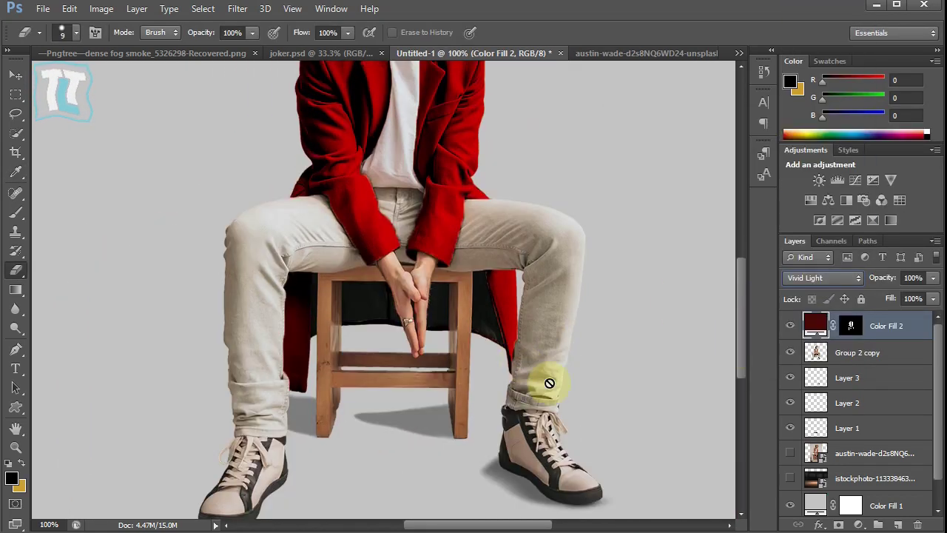
pyautogui.scroll(2, 548, 377)
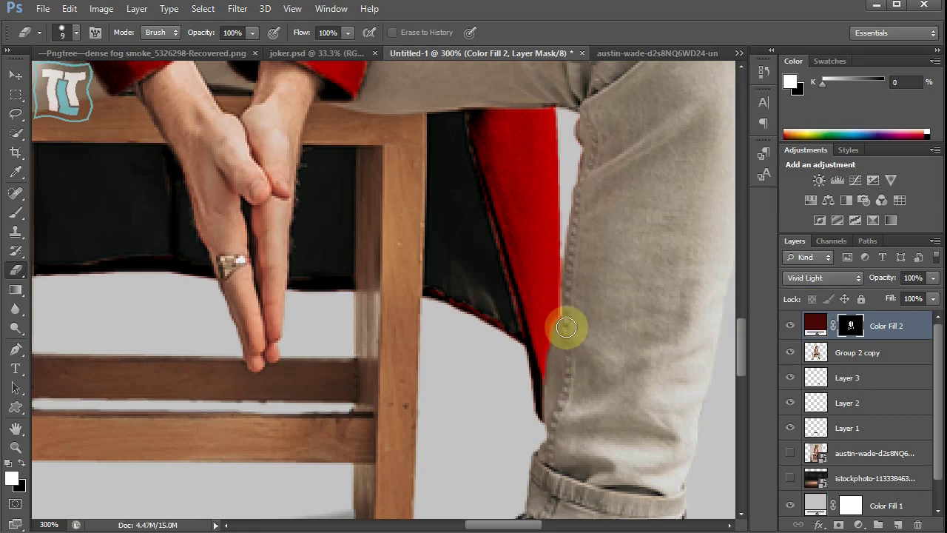
pyautogui.scroll(-2, 566, 326)
# Step: On the Group 2 copy layer, start a Quick Selection at the jeans cuff
pyautogui.click(857, 352)
pyautogui.scroll(1, 370, 296)
pyautogui.rightClick(15, 133)
pyautogui.click(89, 129)
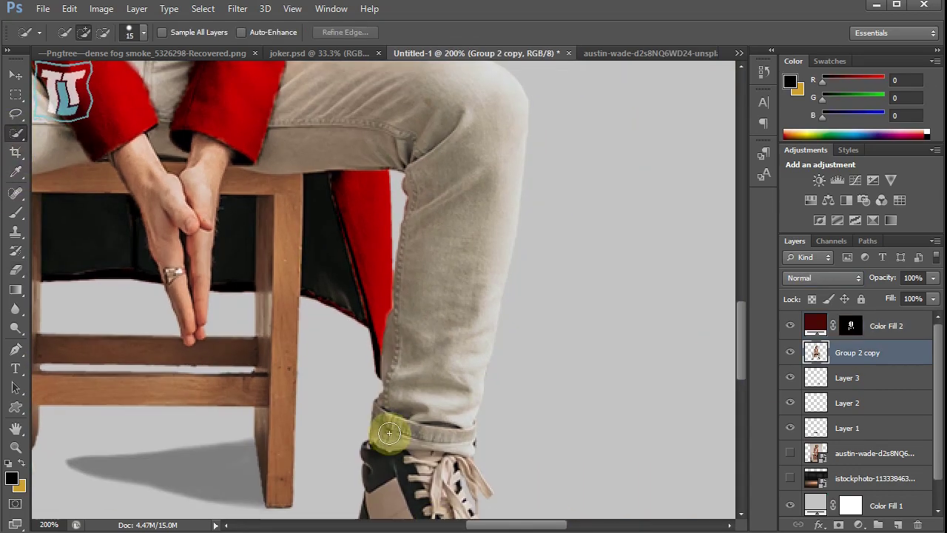
pyautogui.moveTo(389, 433); pyautogui.dragTo(437, 439)
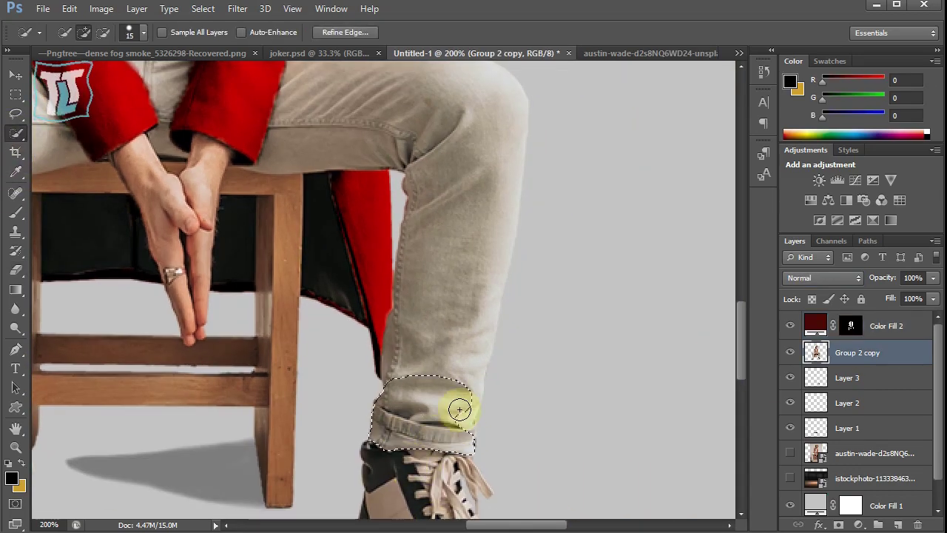
pyautogui.scroll(-3, 717, 381)
pyautogui.scroll(2, 740, 387)
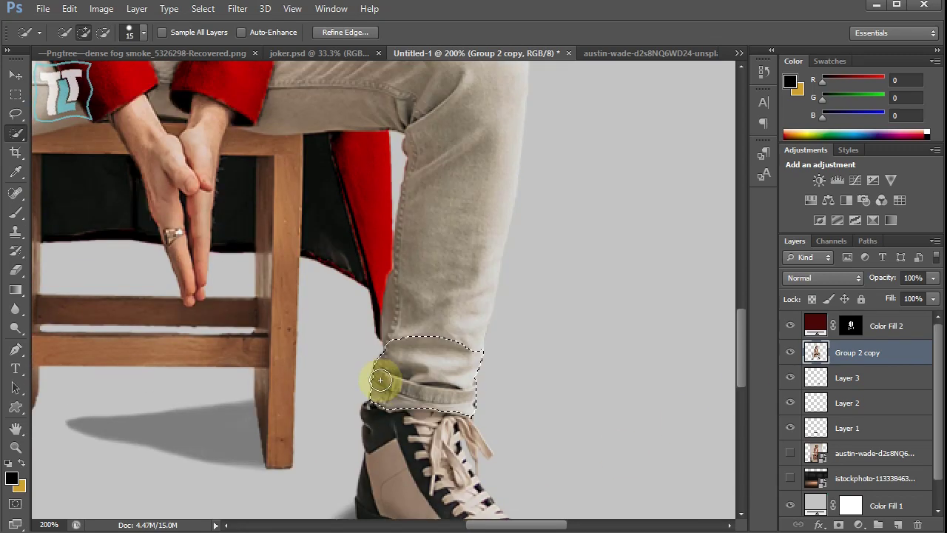
# Step: Add the knee and thigh to the jeans selection, undoing a spill into the background
pyautogui.moveTo(381, 376); pyautogui.dragTo(444, 372)
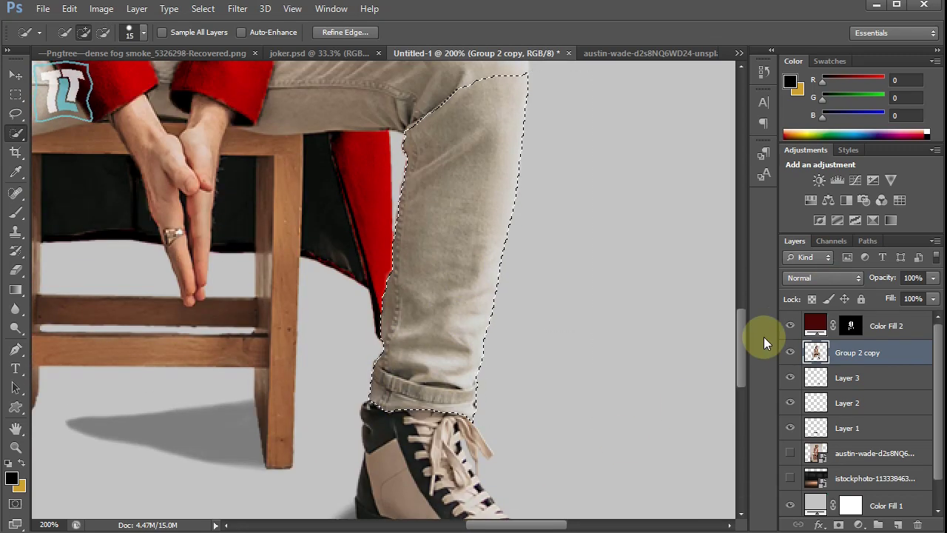
pyautogui.scroll(4, 445, 282)
pyautogui.click(444, 282)
pyautogui.moveTo(449, 304); pyautogui.dragTo(407, 342)
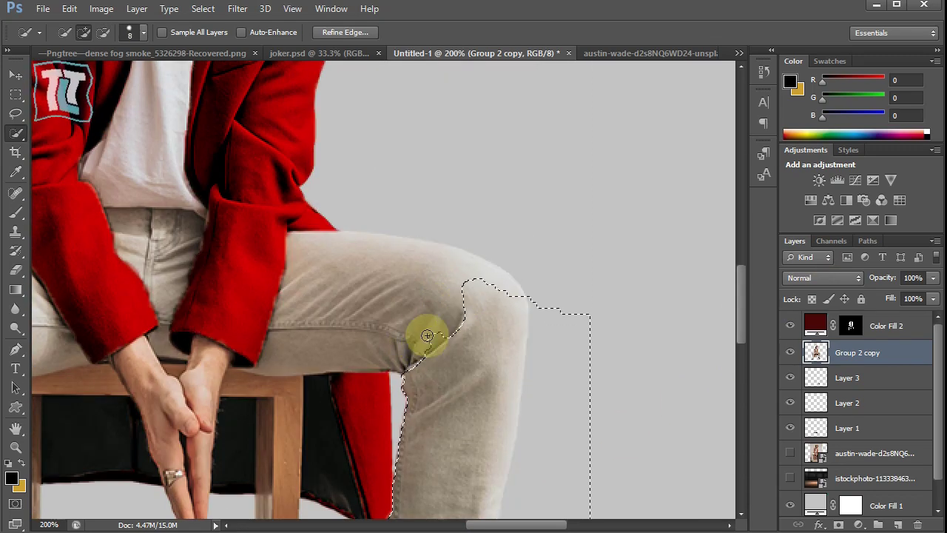
pyautogui.hotkey('ctrl', 'z')
pyautogui.moveTo(244, 195); pyautogui.dragTo(247, 361)
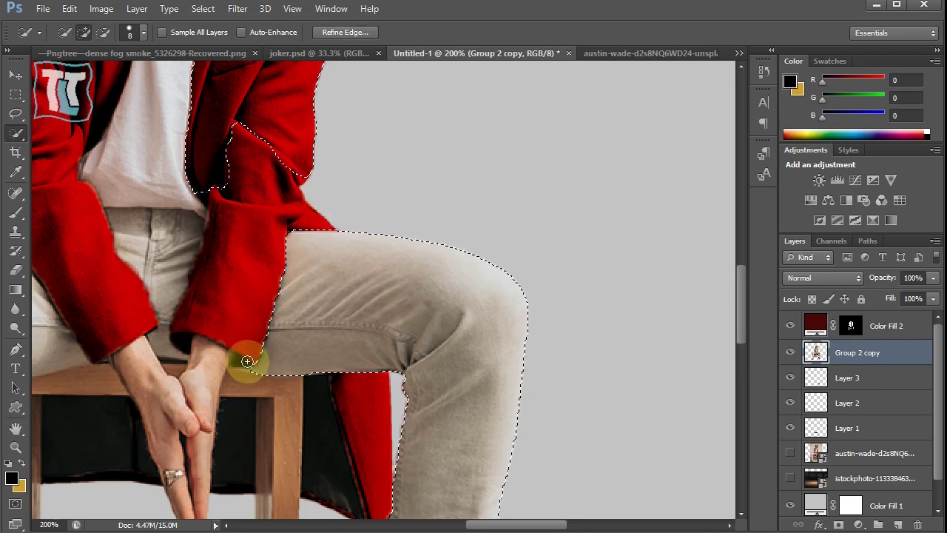
pyautogui.scroll(3, 311, 252)
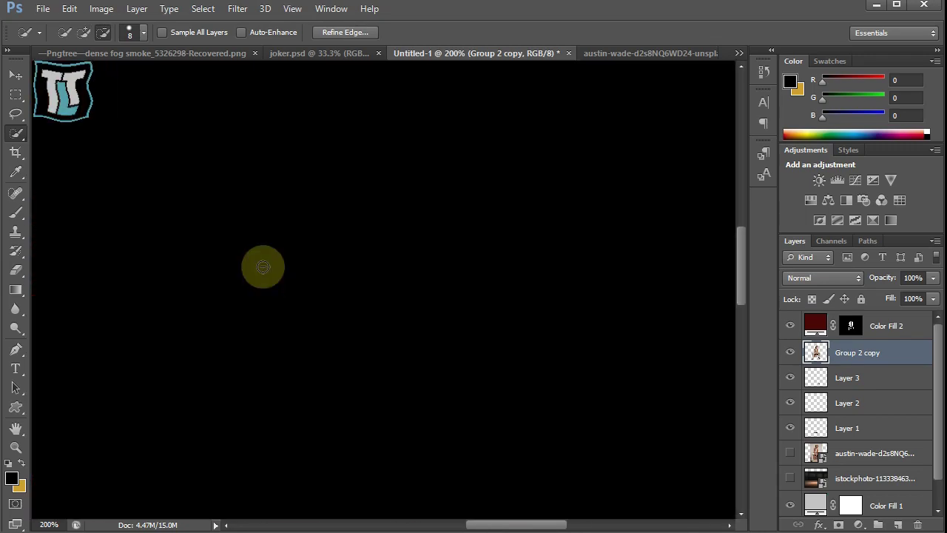
pyautogui.scroll(-3, 275, 302)
# Step: Trim the jacket out of the selection edge at the thigh
pyautogui.hotkey('ctrl', '+')
pyautogui.hotkey('ctrl', '+')
pyautogui.hotkey('ctrl', '+')
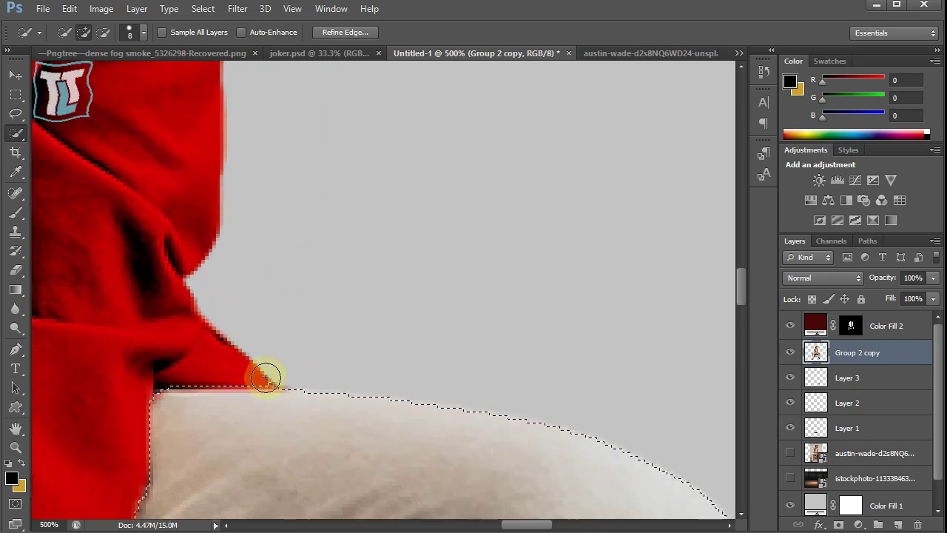
pyautogui.keyDown('alt'); pyautogui.click(224, 369); pyautogui.keyUp('alt')
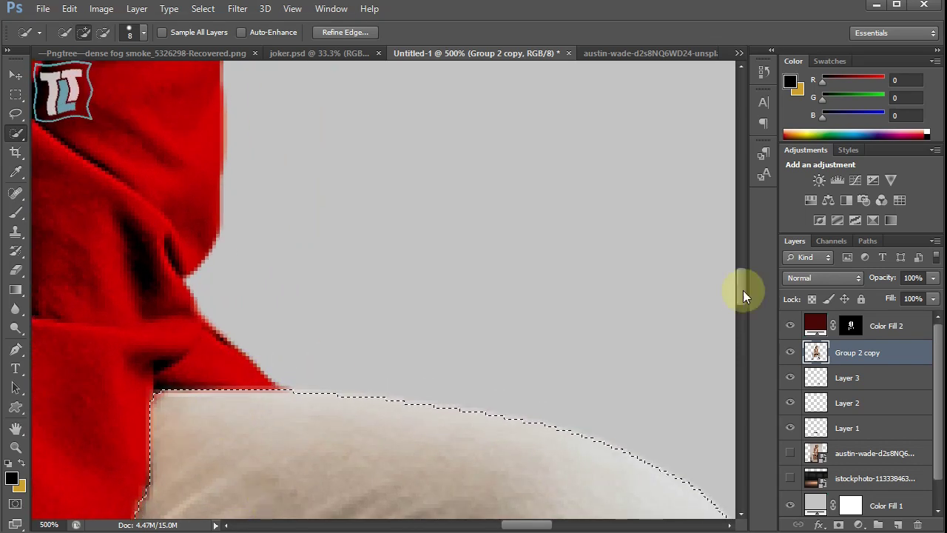
pyautogui.moveTo(743, 290); pyautogui.dragTo(739, 336)
pyautogui.press('[')
pyautogui.press('[')
pyautogui.press('[')
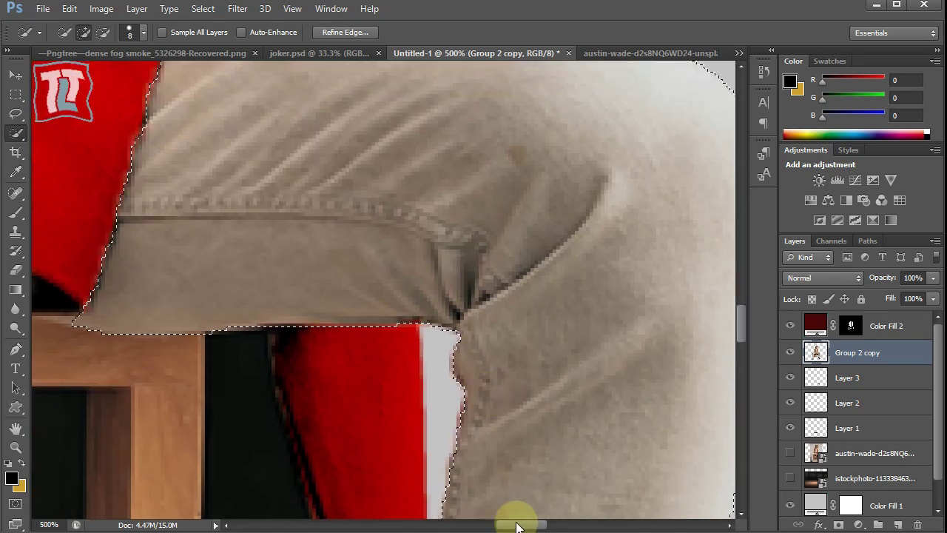
pyautogui.moveTo(510, 525); pyautogui.dragTo(501, 524)
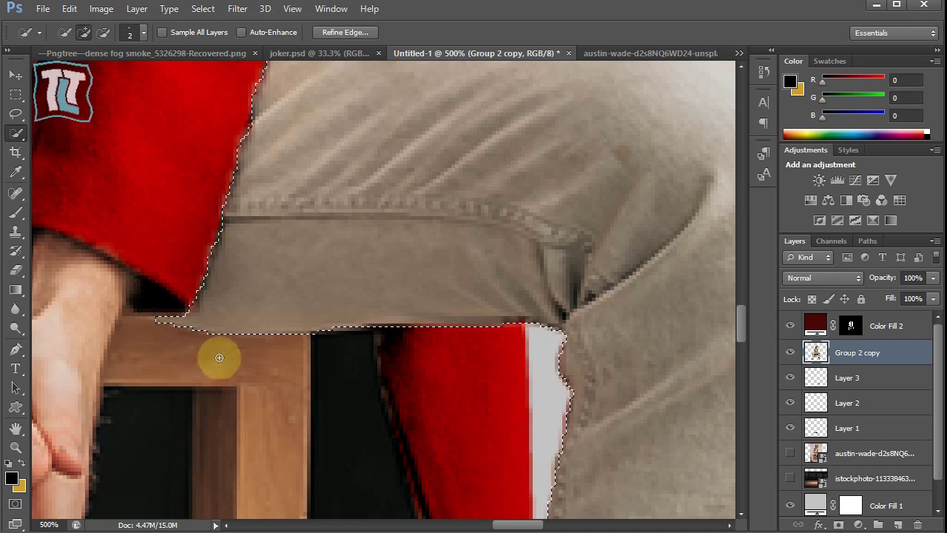
pyautogui.hotkey('ctrl', '1')
pyautogui.hotkey('ctrl', '+')
pyautogui.press(']')
pyautogui.press(']')
pyautogui.press(']')
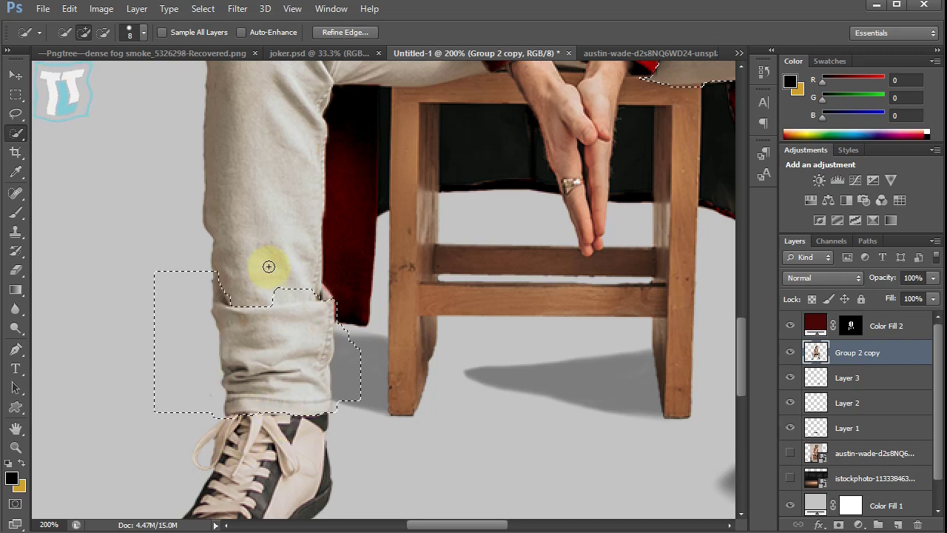
# Step: Add the upper thigh and crotch to the selection and hide Color Fill 2
pyautogui.scroll(5, 239, 353)
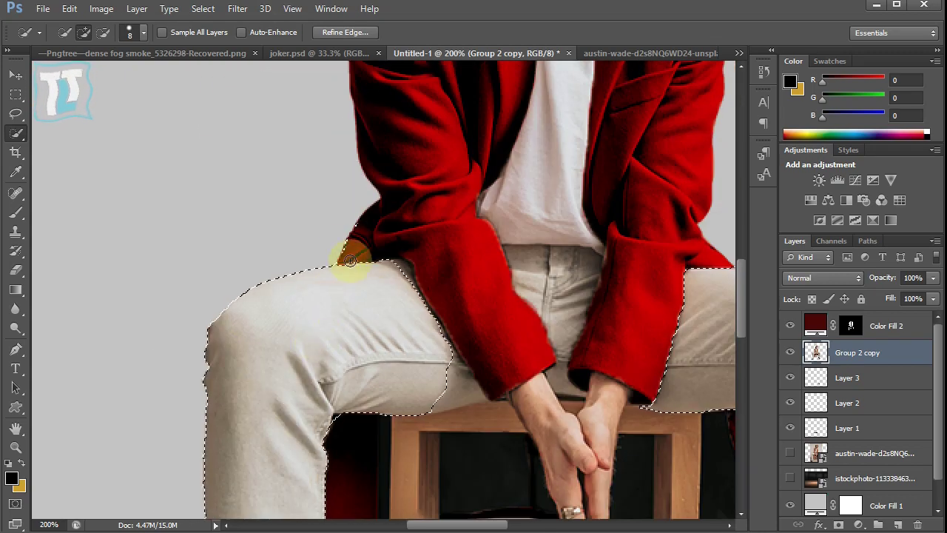
pyautogui.moveTo(350, 261); pyautogui.dragTo(470, 391)
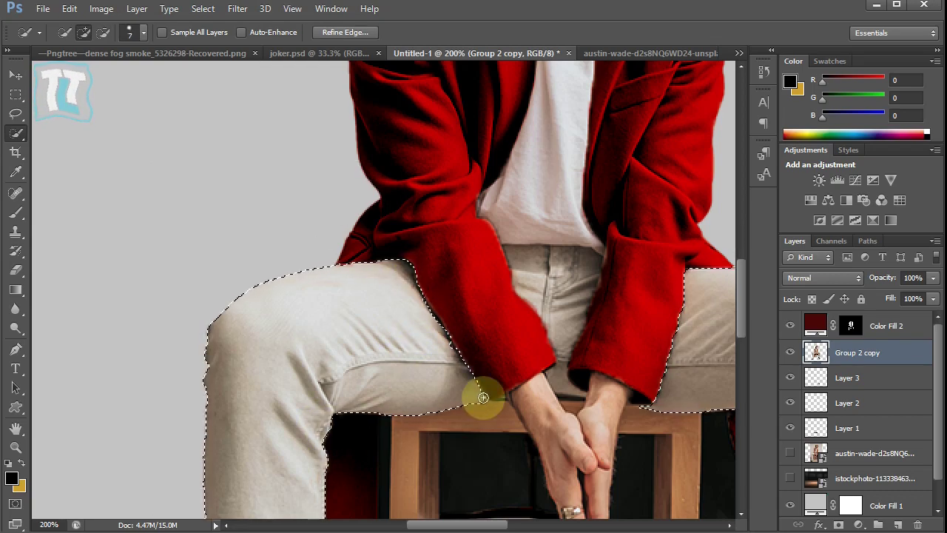
pyautogui.hscroll(3, 428, 311)
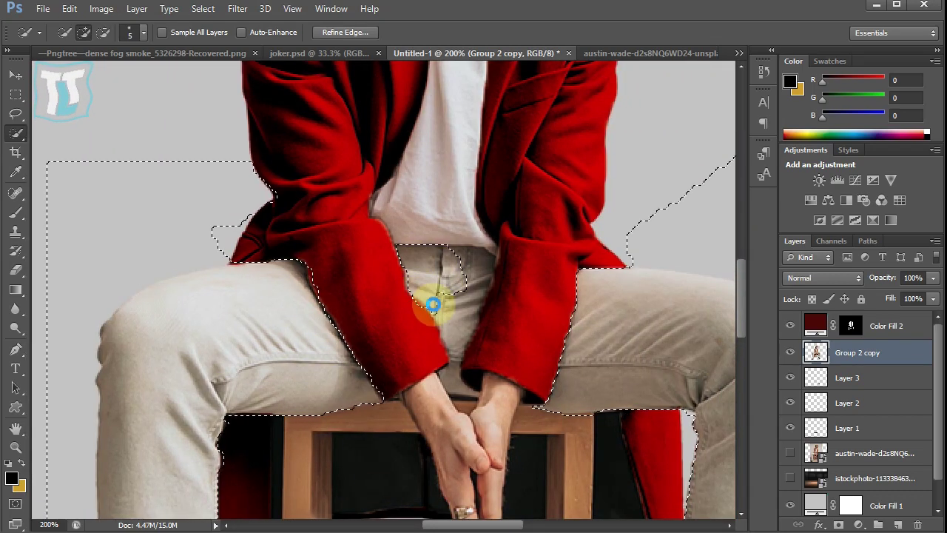
pyautogui.click(434, 302)
pyautogui.click(790, 327)
pyautogui.moveTo(476, 258); pyautogui.dragTo(508, 302)
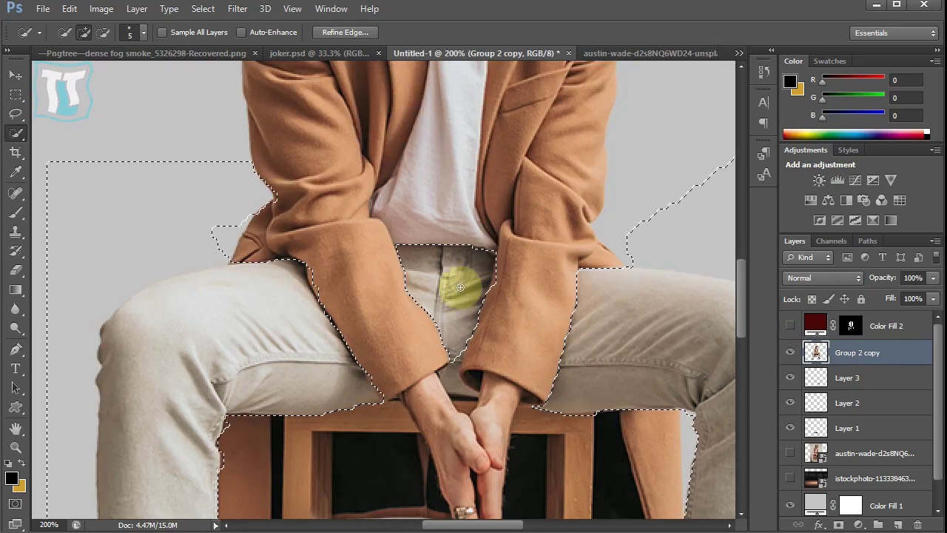
# Step: Refine the trouser selection edge around the wrists and sleeves
pyautogui.moveTo(455, 374)
pyautogui.mouseDown()
pyautogui.moveTo(462, 403)
pyautogui.moveTo(477, 409)
pyautogui.mouseUp()
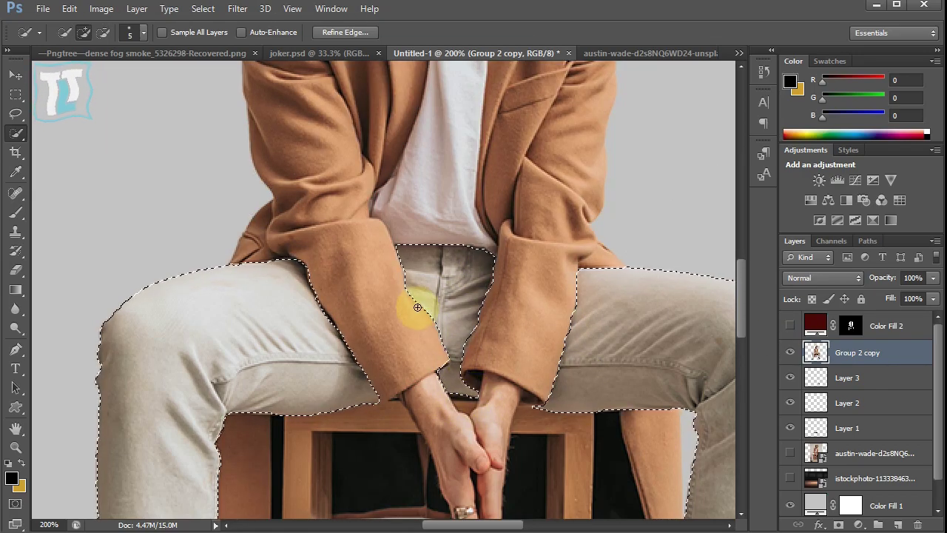
pyautogui.hotkey('ctrl', '+')
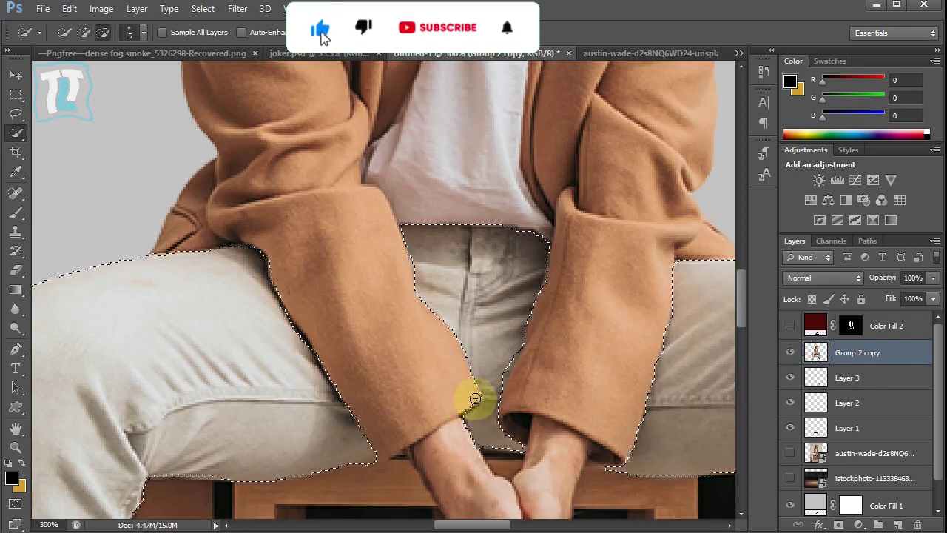
pyautogui.moveTo(464, 398); pyautogui.dragTo(470, 403)
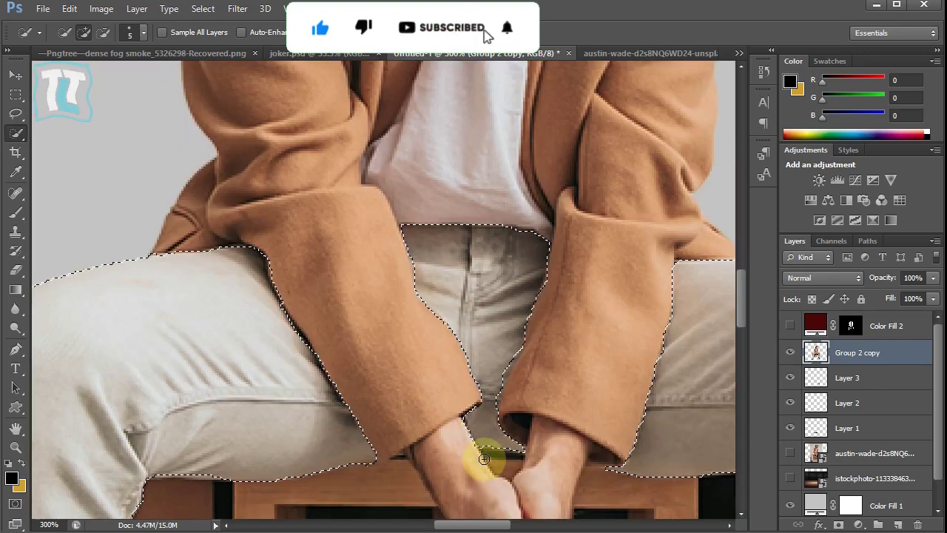
pyautogui.moveTo(483, 458)
pyautogui.mouseDown()
pyautogui.moveTo(495, 402)
pyautogui.moveTo(514, 380)
pyautogui.moveTo(501, 418)
pyautogui.moveTo(529, 339)
pyautogui.moveTo(592, 381)
pyautogui.mouseUp()
# Step: Add a navy blue Solid Color fill on the trousers blended in Vivid Light
pyautogui.hotkey('ctrl', '1')
pyautogui.click(859, 524)
pyautogui.click(821, 186)
pyautogui.click(823, 215)
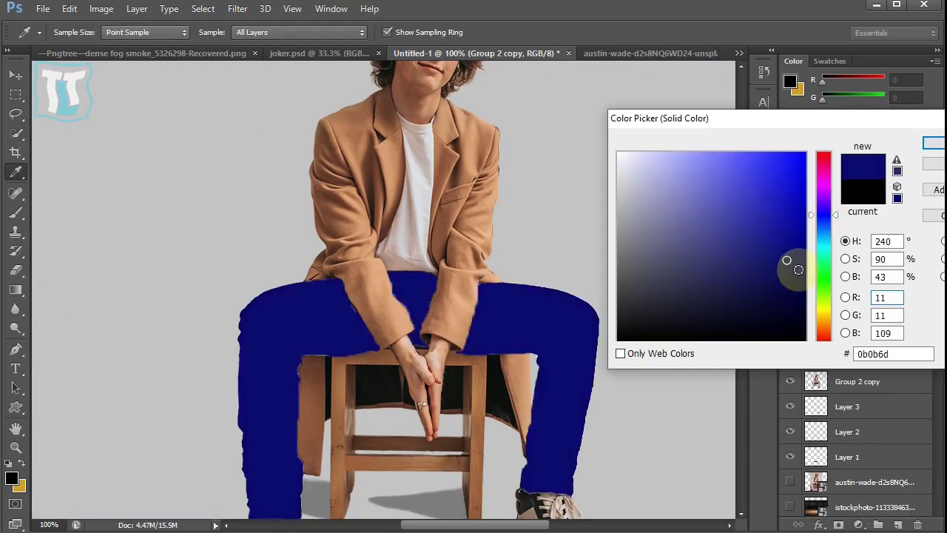
pyautogui.click(937, 148)
pyautogui.click(823, 278)
pyautogui.click(799, 117)
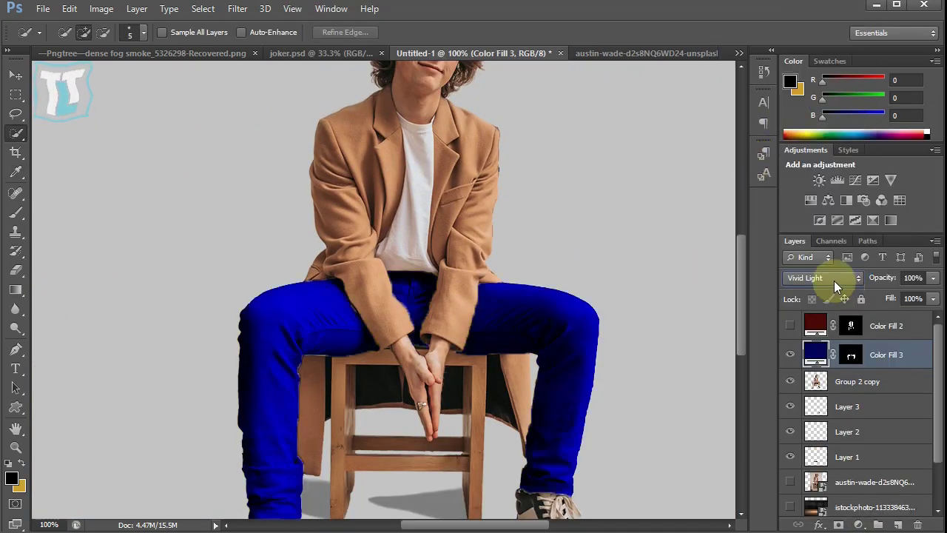
pyautogui.doubleClick(815, 354)
pyautogui.click(793, 306)
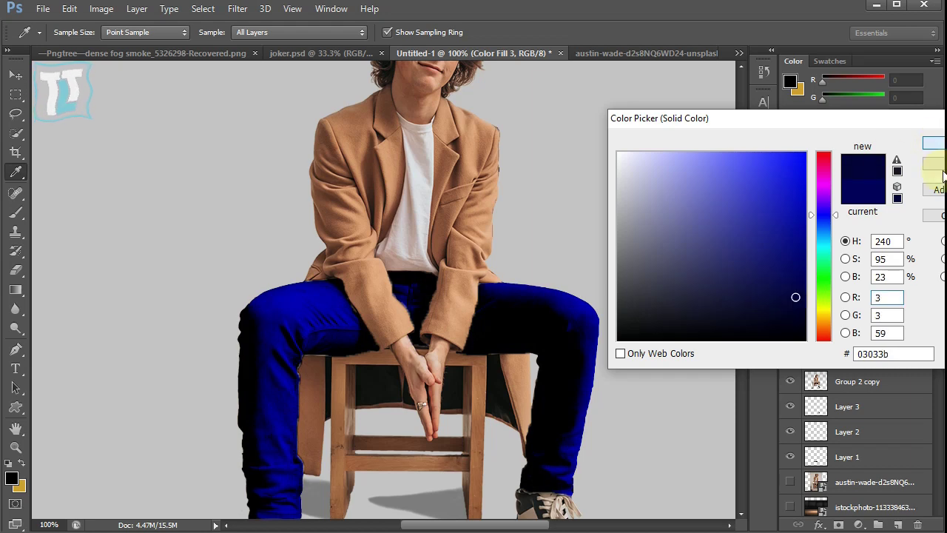
pyautogui.click(942, 171)
pyautogui.click(790, 325)
# Step: Paint touch-ups on the jeans colour fill mask with the Brush
pyautogui.hotkey('ctrl', '+')
pyautogui.hotkey('ctrl', '+')
pyautogui.click(814, 326)
pyautogui.press('w')
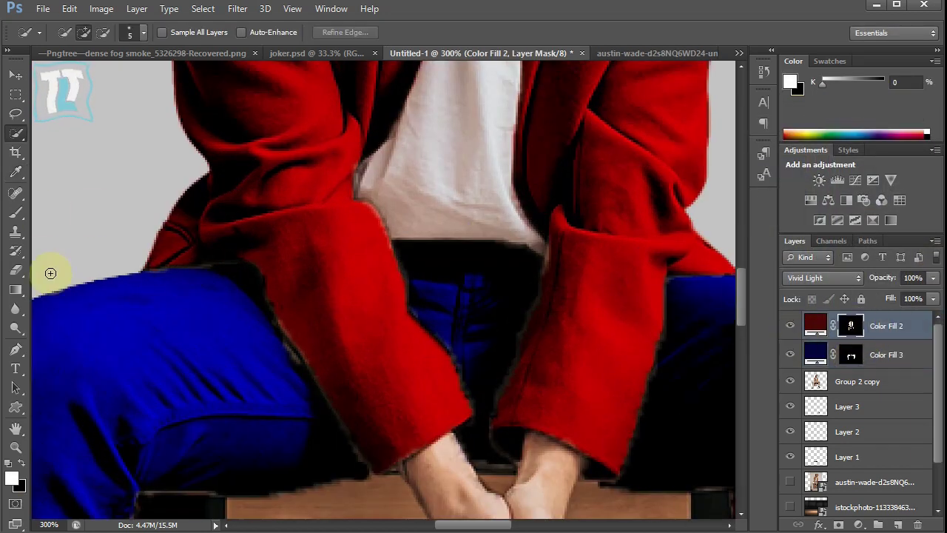
pyautogui.press('b')
pyautogui.hotkey('alt', '[')
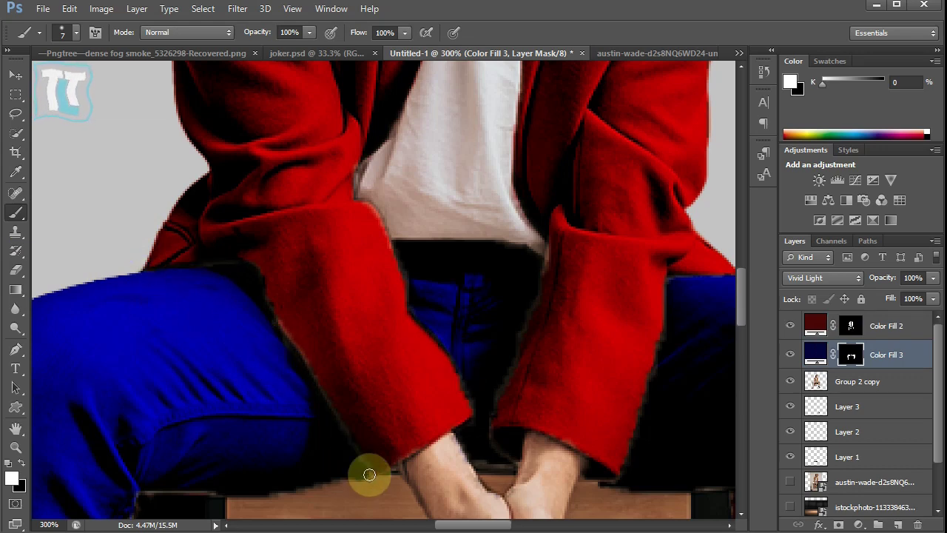
pyautogui.moveTo(451, 525); pyautogui.dragTo(425, 524)
pyautogui.moveTo(739, 307); pyautogui.dragTo(756, 383)
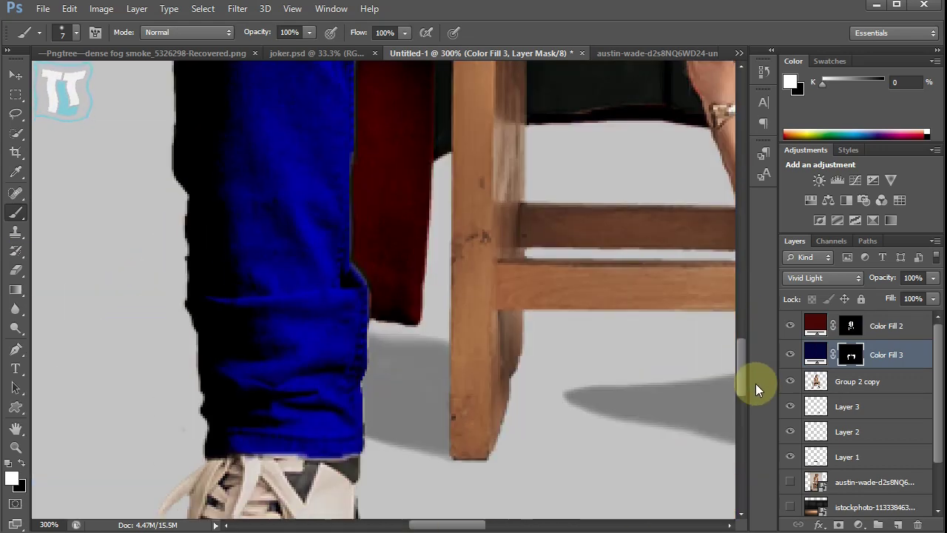
pyautogui.hscroll(5, 284, 432)
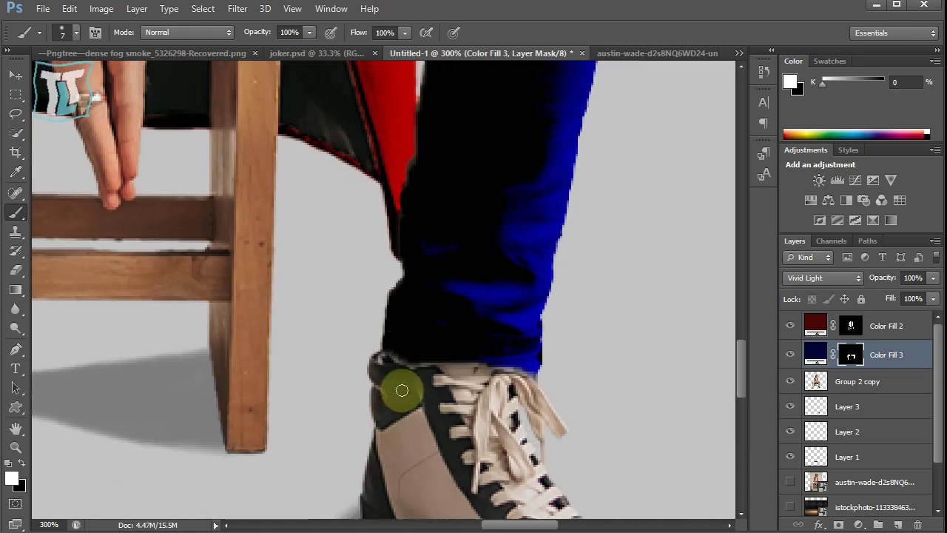
# Step: Touch up the jacket colour fill's mask, erasing spill on the shirt and coat
pyautogui.hotkey('alt', ']')
pyautogui.moveTo(741, 370); pyautogui.dragTo(740, 244)
pyautogui.press('e')
pyautogui.press('b')
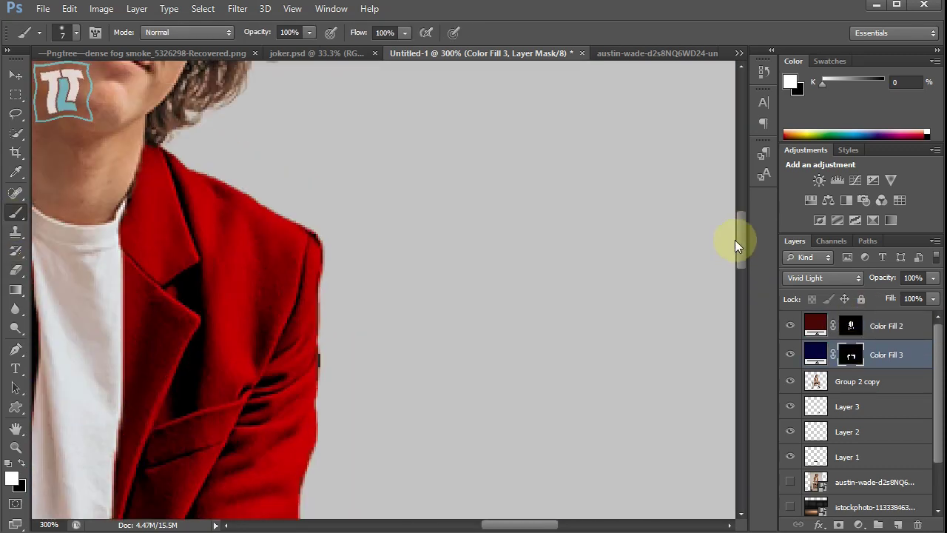
pyautogui.click(16, 270)
pyautogui.hotkey('ctrl', '\\')
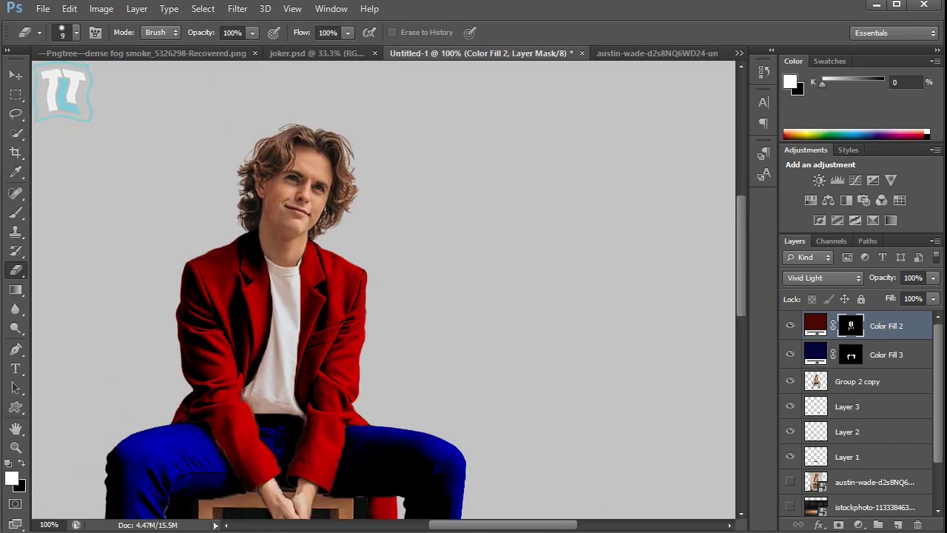
pyautogui.hotkey('ctrl', '+')
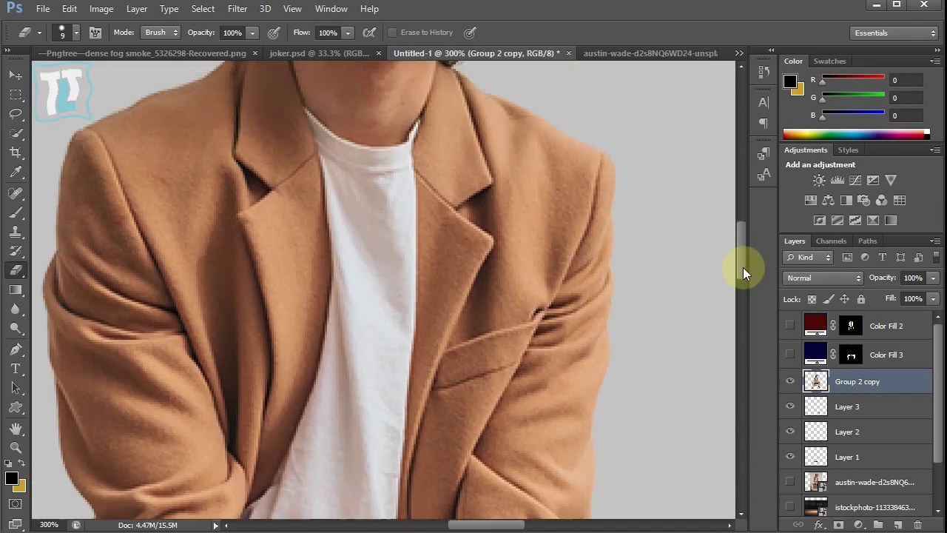
# Step: Quick Select the white T-shirt, extending the selection up to the collar
pyautogui.click(15, 139)
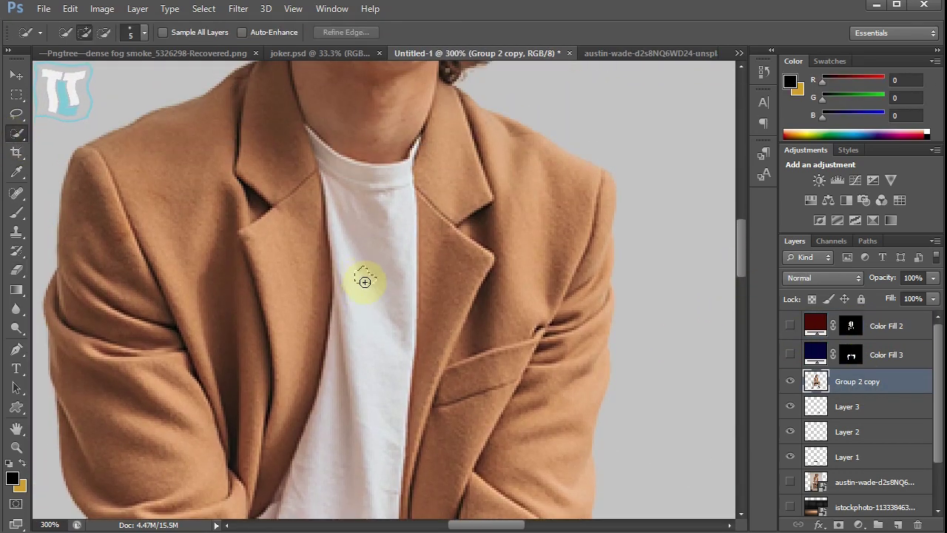
pyautogui.moveTo(365, 282)
pyautogui.mouseDown()
pyautogui.moveTo(343, 297)
pyautogui.moveTo(347, 338)
pyautogui.mouseUp()
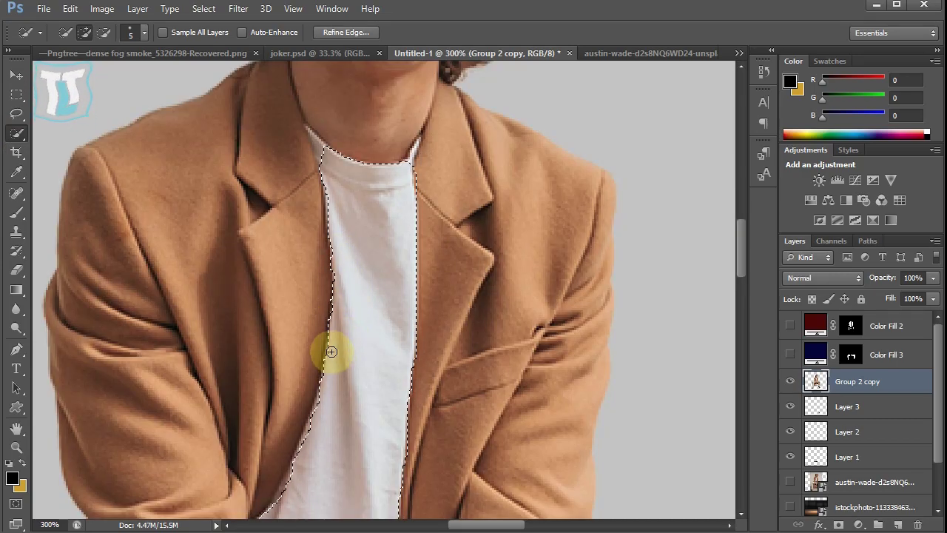
pyautogui.moveTo(309, 135); pyautogui.dragTo(409, 172)
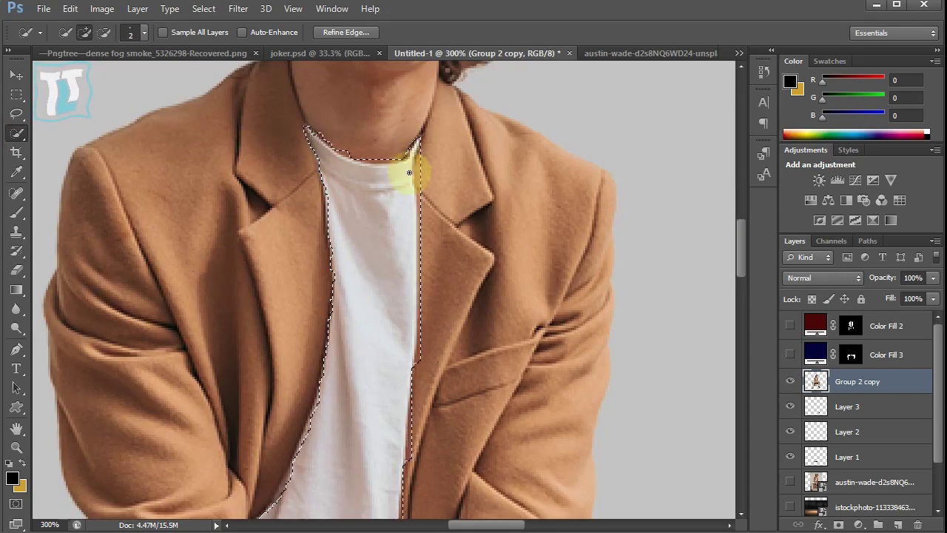
pyautogui.moveTo(741, 238); pyautogui.dragTo(741, 268)
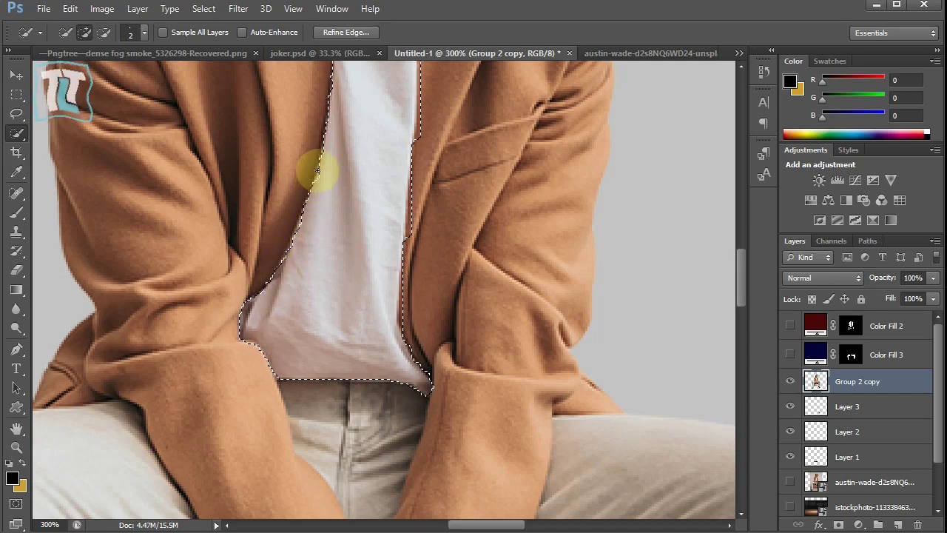
# Step: Fill the T-shirt selection with a dark green (145405) Solid Color layer in Vivid Light
pyautogui.click(858, 524)
pyautogui.click(880, 170)
pyautogui.moveTo(793, 264); pyautogui.dragTo(797, 290)
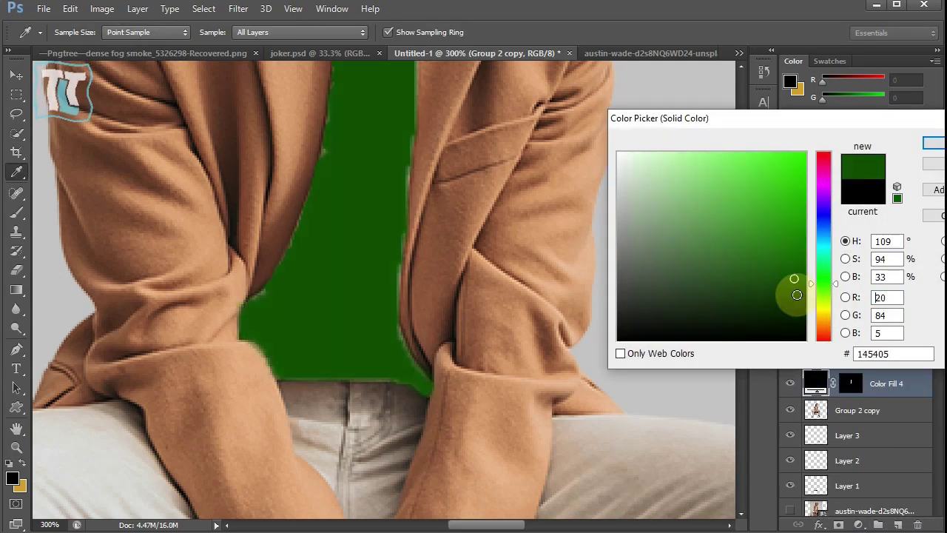
pyautogui.click(887, 163)
pyautogui.click(821, 277)
pyautogui.click(814, 370)
# Step: Make the red jacket and blue jeans colour fills (Color Fill 2 and 3) visible again
pyautogui.hotkey('ctrl', '-')
pyautogui.moveTo(790, 355); pyautogui.dragTo(790, 326)
pyautogui.moveTo(741, 296); pyautogui.dragTo(741, 271)
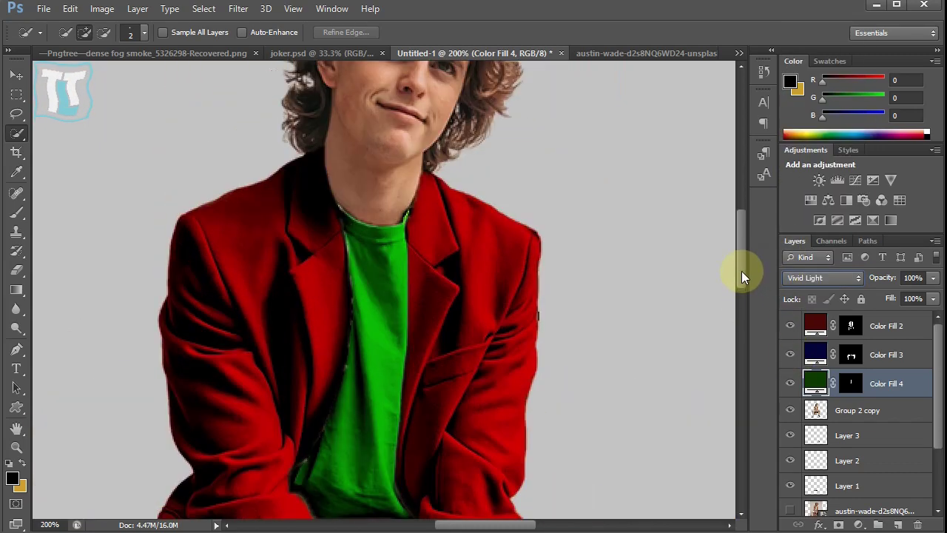
pyautogui.click(851, 383)
pyautogui.click(17, 211)
# Step: Touch up the shirt fill's mask with brush and eraser, then target the jeans mask
pyautogui.hotkey('ctrl', '+')
pyautogui.hotkey('ctrl', '+')
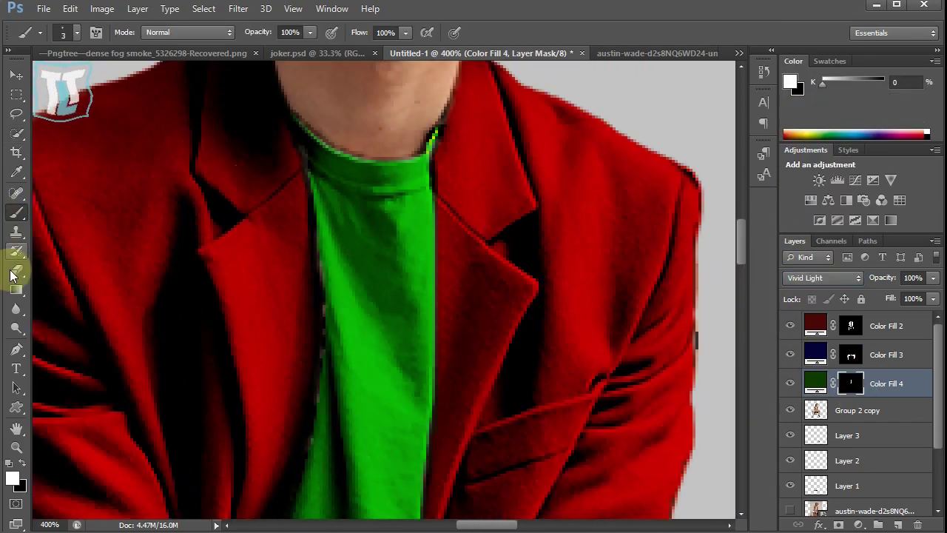
pyautogui.click(12, 272)
pyautogui.hotkey('ctrl', '-')
pyautogui.hotkey('ctrl', '-')
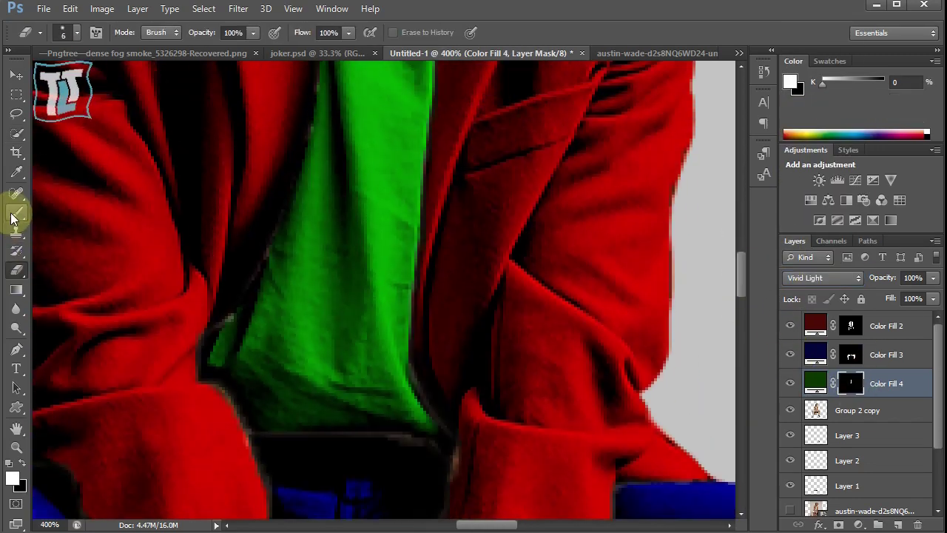
pyautogui.click(17, 211)
pyautogui.hotkey('ctrl', '-')
pyautogui.hotkey('ctrl', '-')
pyautogui.hotkey('ctrl', '+')
pyautogui.hotkey('ctrl', '+')
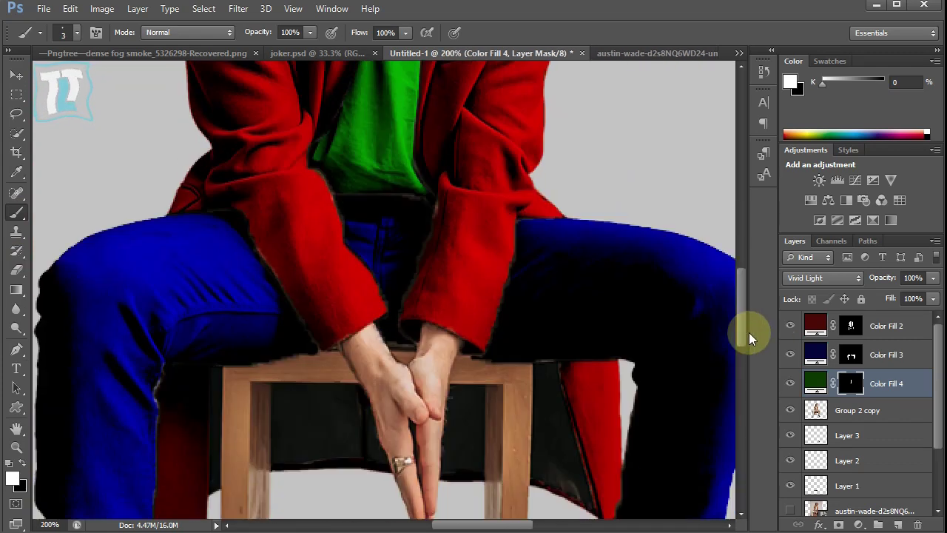
pyautogui.click(851, 354)
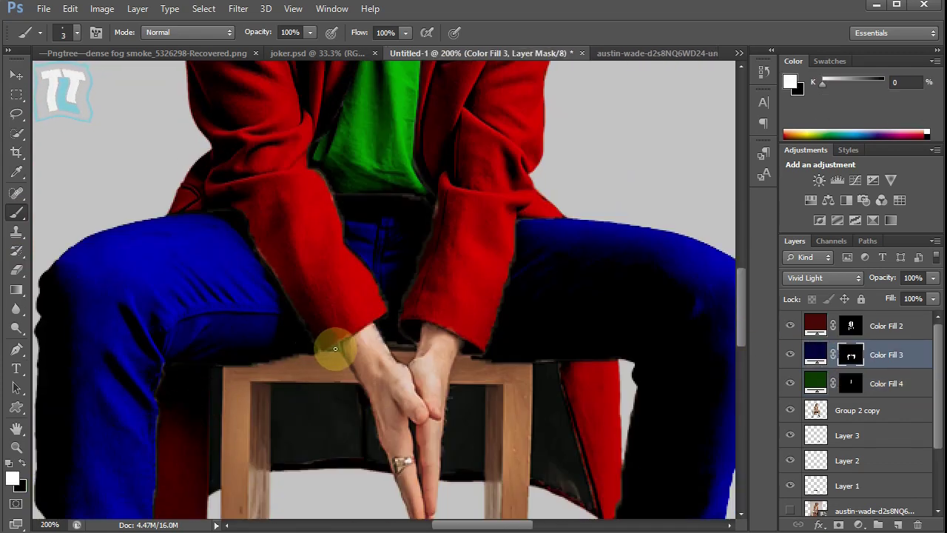
# Step: Toggle the istockphoto layer to preview the recoloured figure against the dark backdrop photo
pyautogui.hotkey('alt', ']')
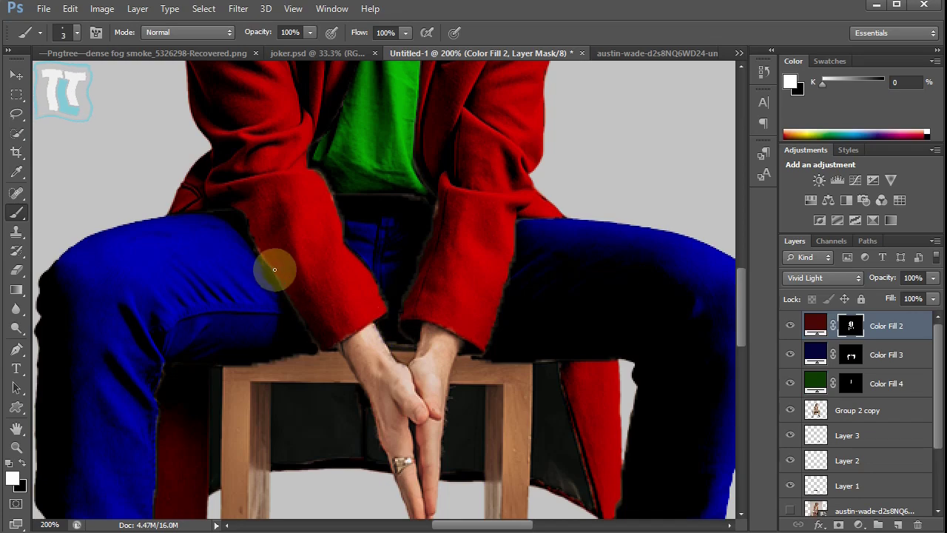
pyautogui.scroll(5, 729, 226)
pyautogui.hotkey('ctrl', '-')
pyautogui.hotkey('ctrl', '-')
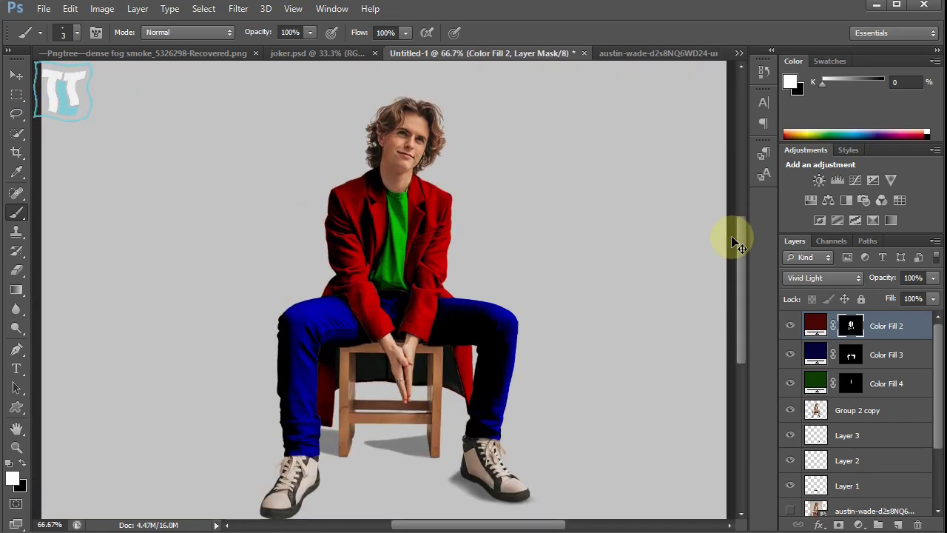
pyautogui.scroll(-3, 814, 429)
pyautogui.click(790, 449)
pyautogui.hotkey('ctrl', '+')
pyautogui.hotkey('ctrl', '+')
pyautogui.hotkey('ctrl', '+')
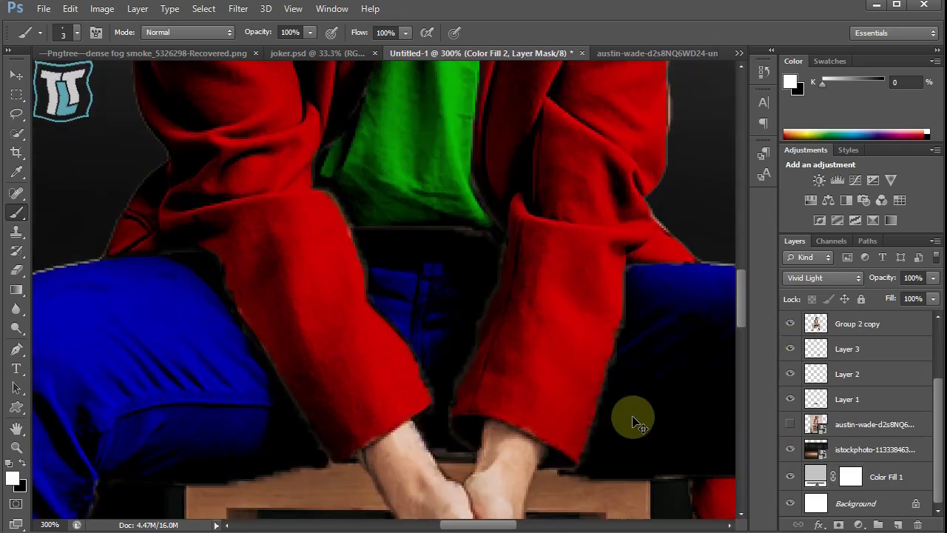
pyautogui.hotkey('ctrl', '-')
pyautogui.scroll(3, 941, 403)
# Step: Zoom in on the thigh edge of the jeans mask and set brush hardness to 80%
pyautogui.click(851, 355)
pyautogui.hotkey('ctrl', '+')
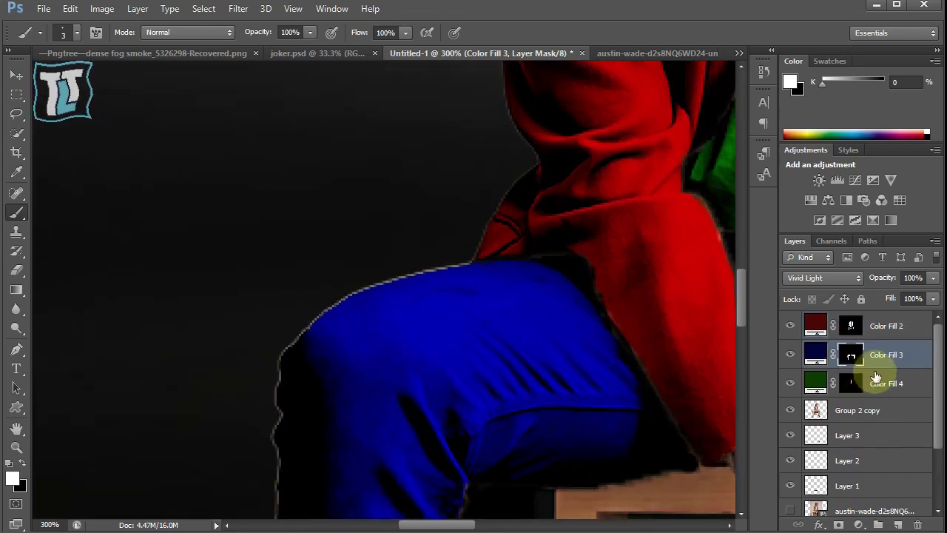
pyautogui.hotkey('ctrl', '+')
pyautogui.hotkey('ctrl', '+')
pyautogui.rightClick(385, 312)
pyautogui.press('Return')
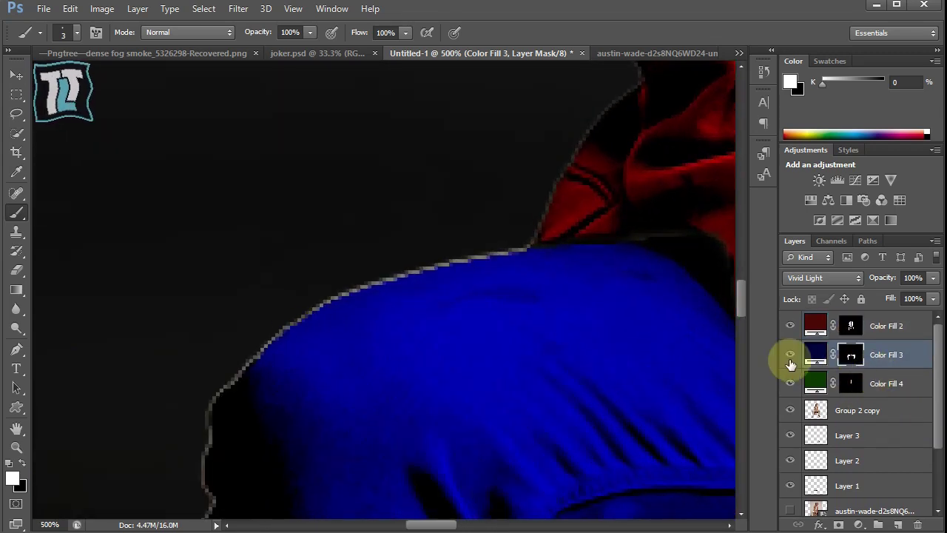
pyautogui.rightClick(472, 265)
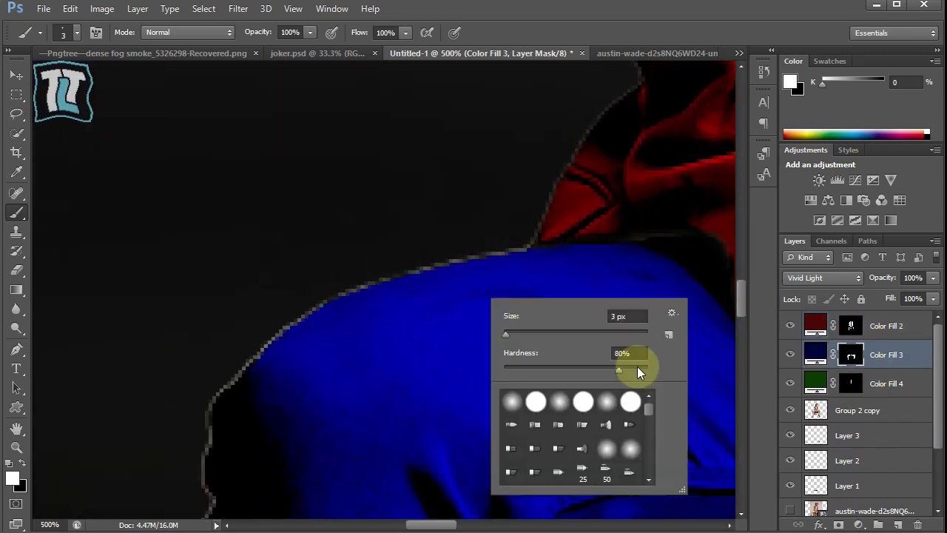
pyautogui.press('Return')
pyautogui.scroll(-2, 786, 499)
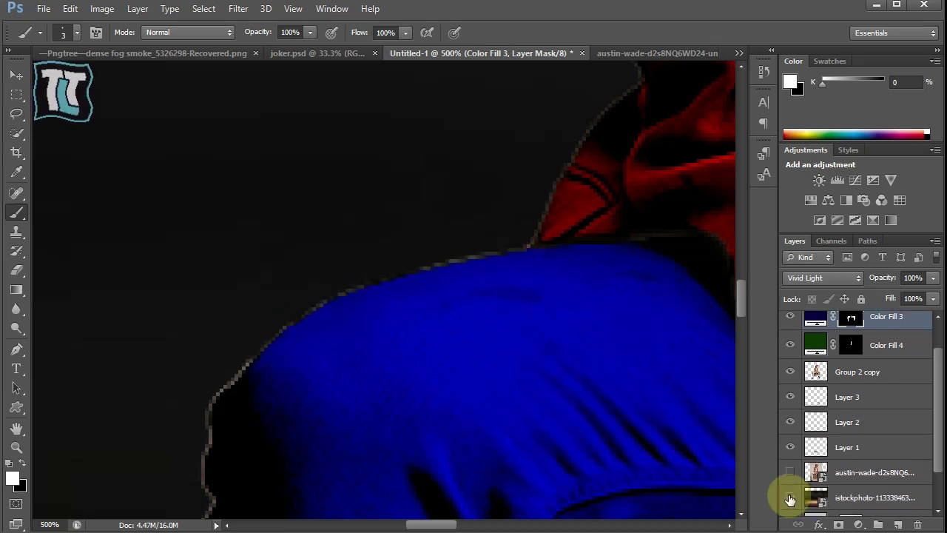
pyautogui.scroll(-1, 789, 461)
# Step: Change the Color Fill 1 backdrop to dark grey-brown 4a4242
pyautogui.doubleClick(814, 491)
pyautogui.click(641, 281)
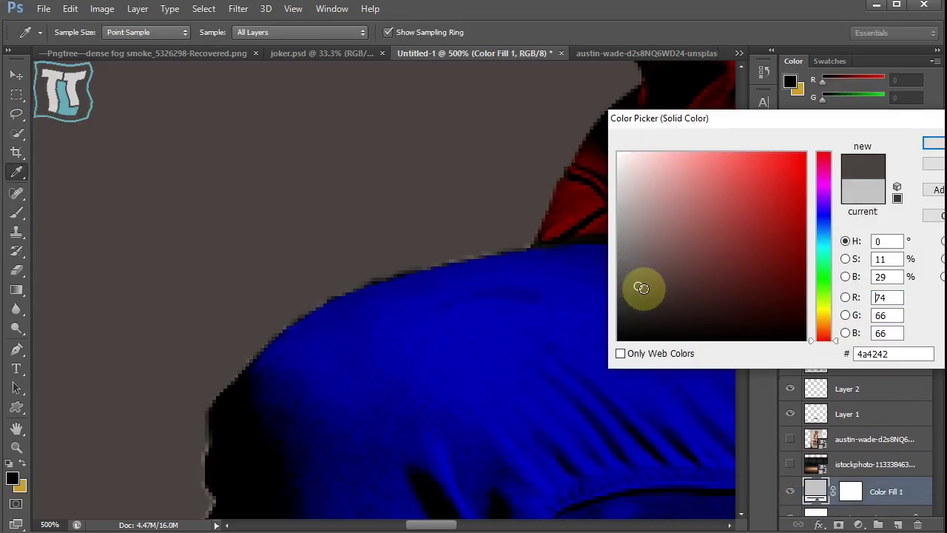
pyautogui.click(666, 289)
pyautogui.click(930, 144)
# Step: Paint the jeans colour mask along the leg's right edge
pyautogui.scroll(3, 888, 400)
pyautogui.click(888, 341)
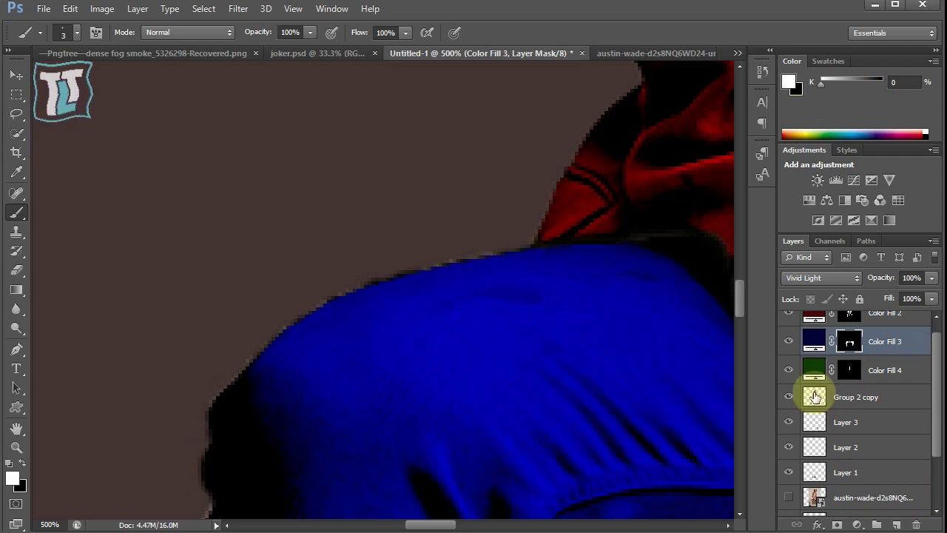
pyautogui.scroll(-5, 200, 269)
pyautogui.scroll(-5, 730, 321)
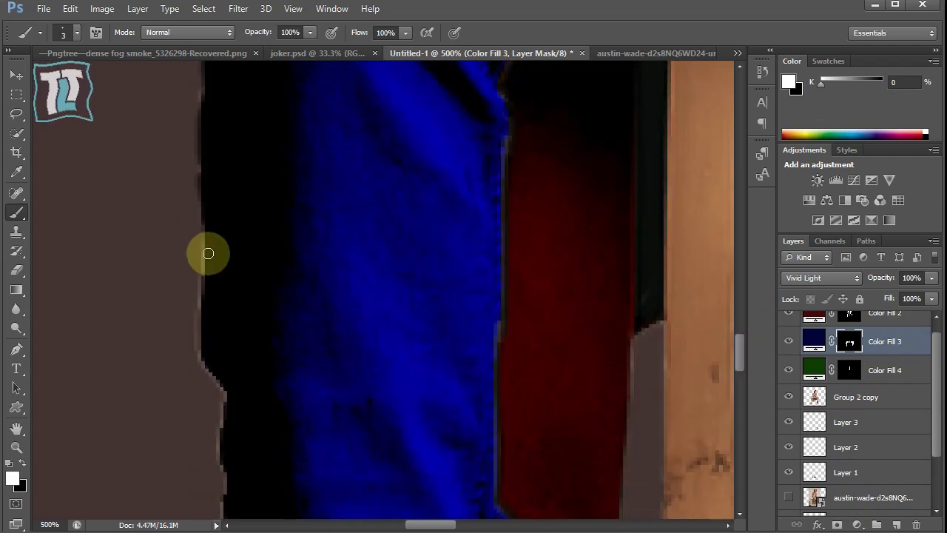
pyautogui.scroll(-3, 602, 355)
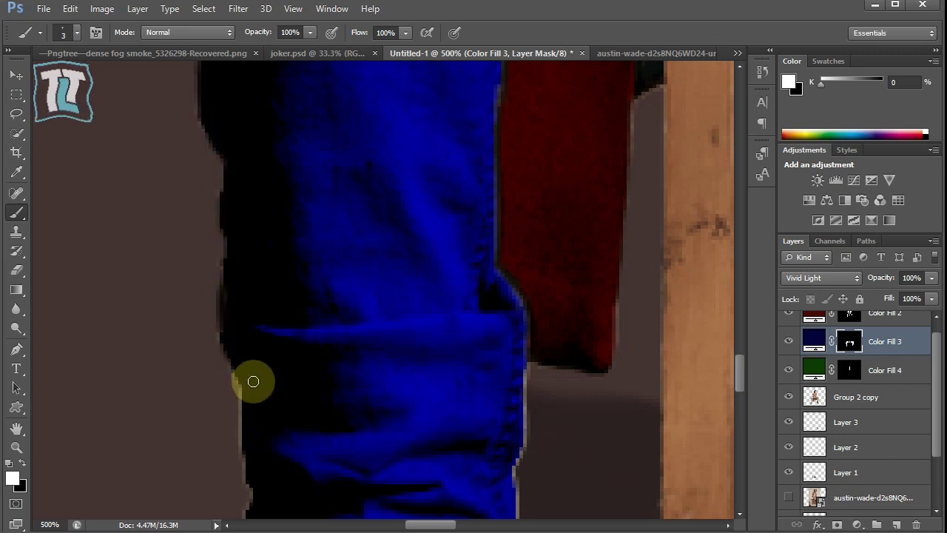
pyautogui.scroll(-3, 252, 392)
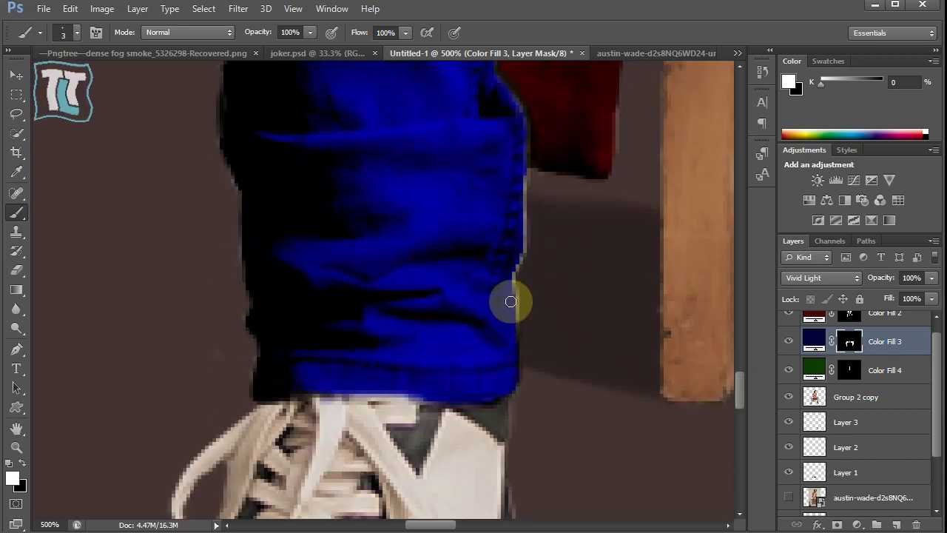
pyautogui.moveTo(510, 301); pyautogui.dragTo(518, 205)
# Step: Paint the Color Fill 3 mask along the thigh's top and blue edges
pyautogui.scroll(2, 742, 377)
pyautogui.scroll(1, 742, 377)
pyautogui.hotkey('alt', ']')
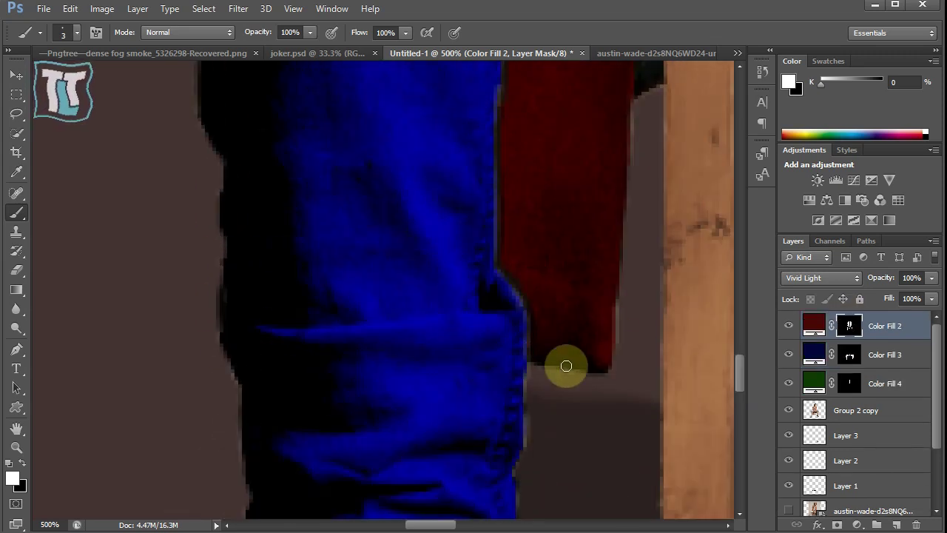
pyautogui.moveTo(625, 128); pyautogui.dragTo(585, 444)
pyautogui.scroll(5, 666, 398)
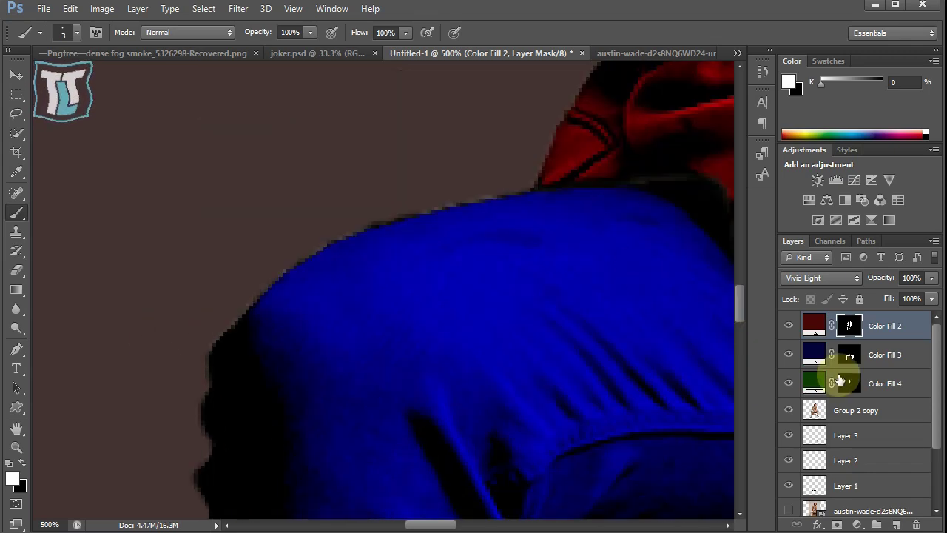
pyautogui.click(851, 359)
pyautogui.moveTo(444, 525); pyautogui.dragTo(553, 525)
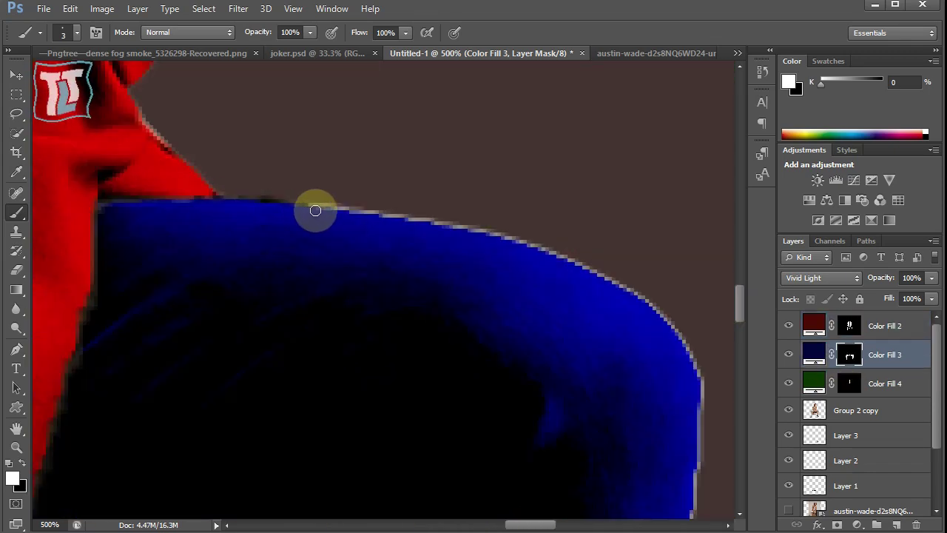
pyautogui.moveTo(367, 215); pyautogui.dragTo(407, 222)
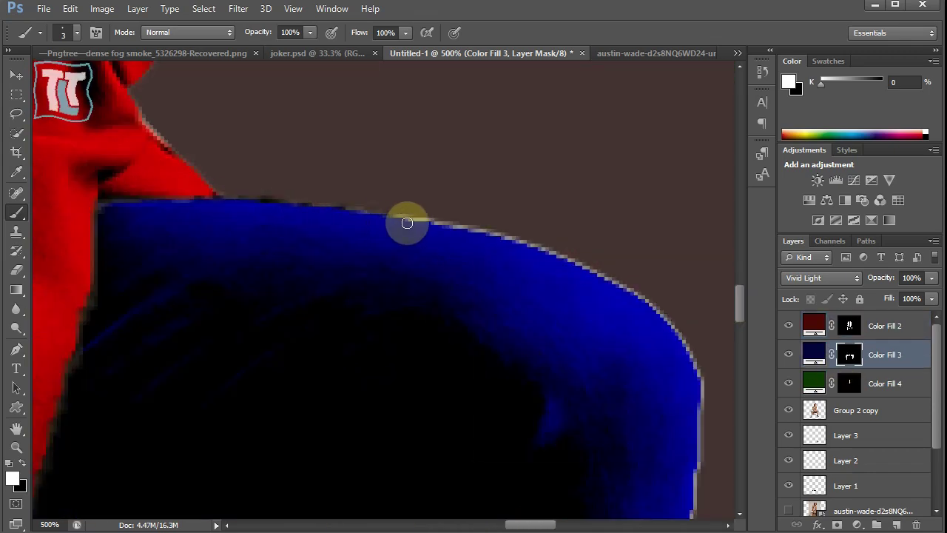
# Step: With a smaller brush, mask the blue along the thigh edge and down the knee's curve
pyautogui.rightClick(466, 235)
pyautogui.moveTo(484, 236); pyautogui.dragTo(588, 268)
pyautogui.scroll(-2, 692, 298)
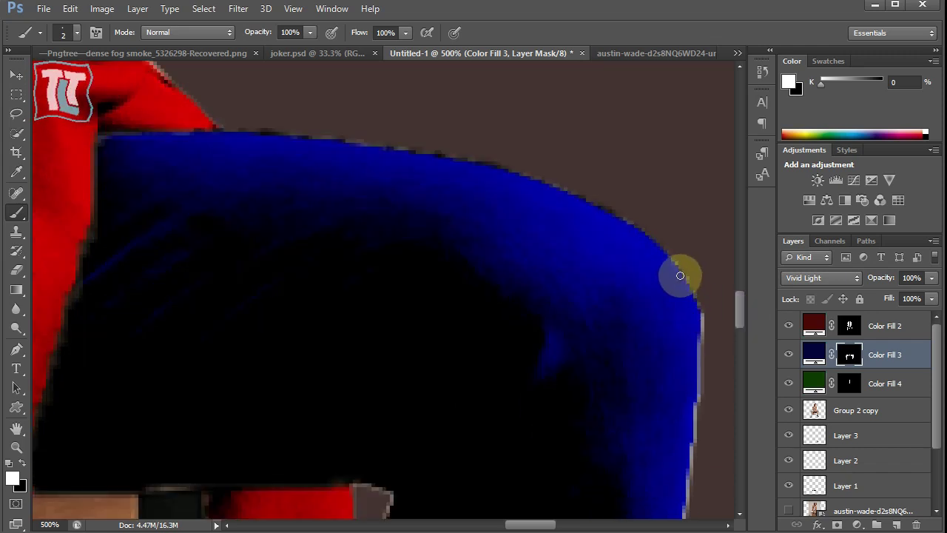
pyautogui.moveTo(699, 326); pyautogui.dragTo(693, 407)
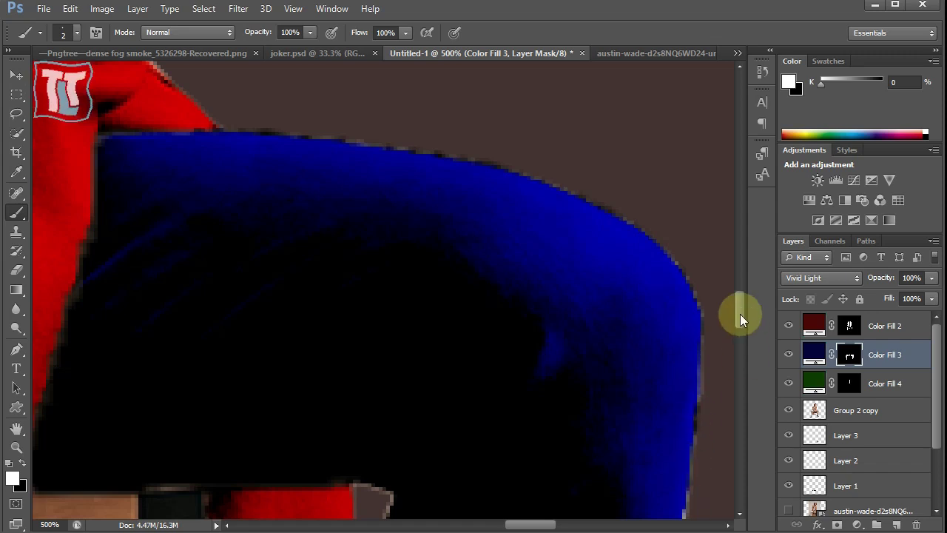
pyautogui.scroll(-8, 735, 313)
pyautogui.moveTo(676, 262); pyautogui.dragTo(666, 383)
pyautogui.scroll(-2, 658, 426)
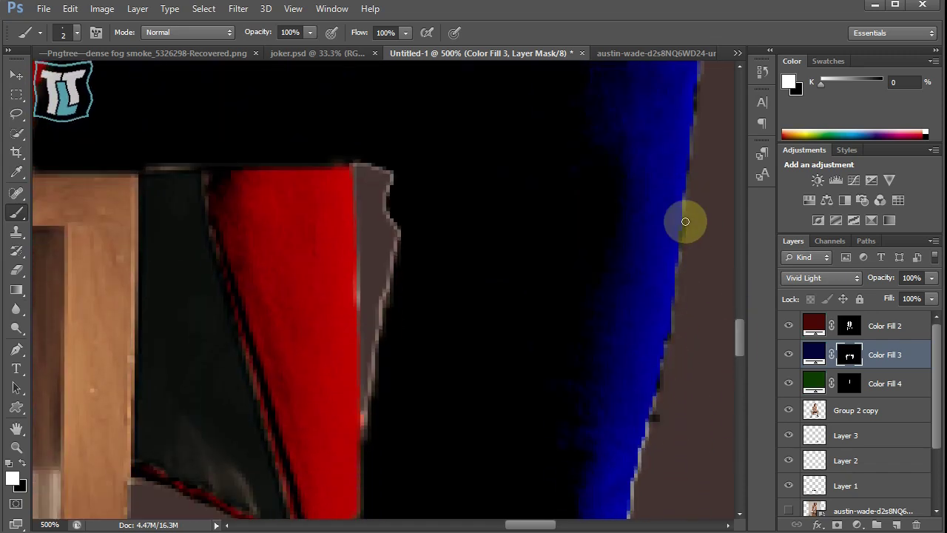
# Step: Erase blue spill from the trouser mask, then return to the brush
pyautogui.click(19, 278)
pyautogui.rightClick(701, 408)
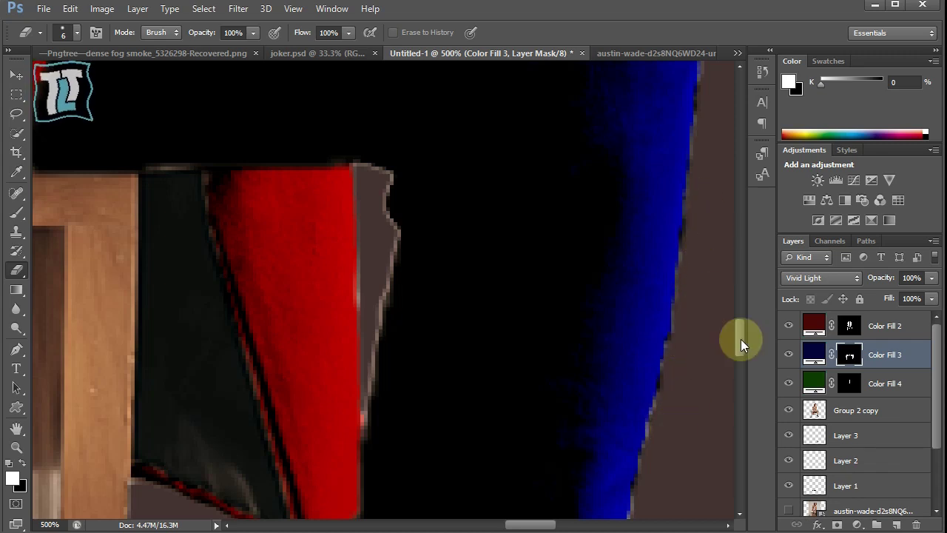
pyautogui.scroll(-5, 740, 339)
pyautogui.press('b')
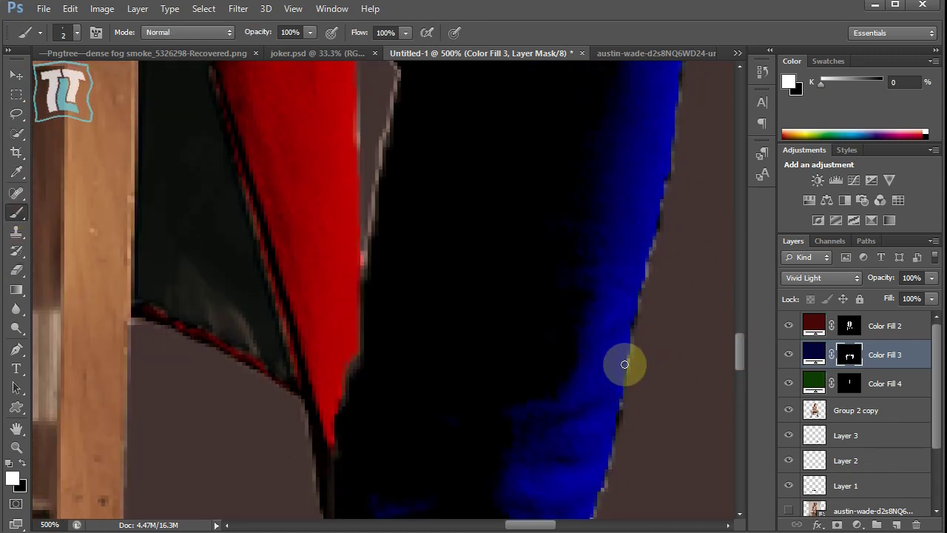
pyautogui.scroll(-10, 587, 212)
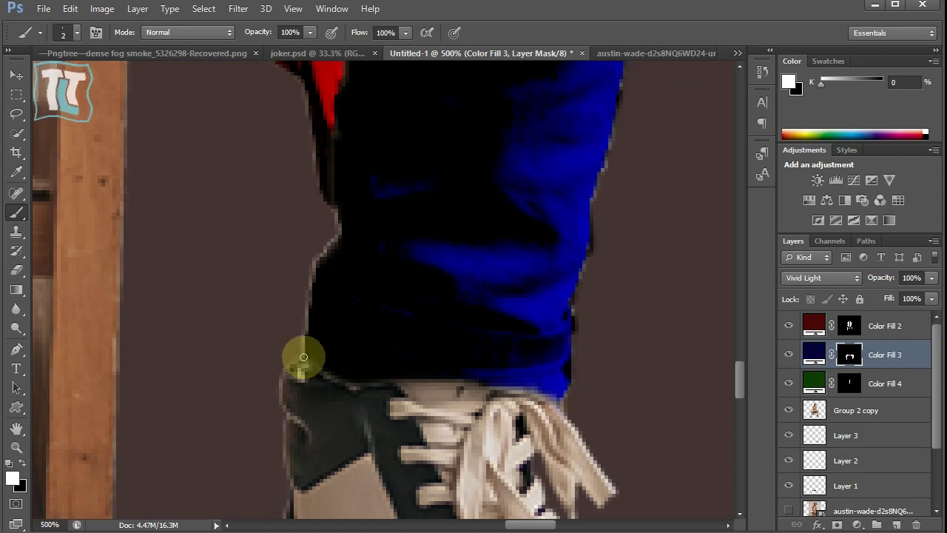
pyautogui.scroll(5, 735, 387)
# Step: Mask the gap beside the red coat edge and check the trouser edges
pyautogui.moveTo(371, 276); pyautogui.dragTo(393, 106)
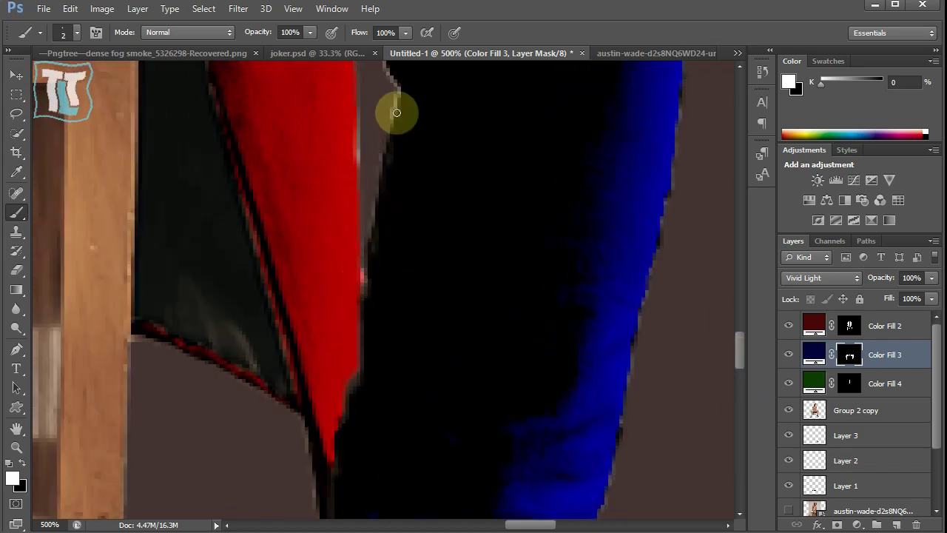
pyautogui.scroll(1, 742, 354)
pyautogui.scroll(-5, 743, 348)
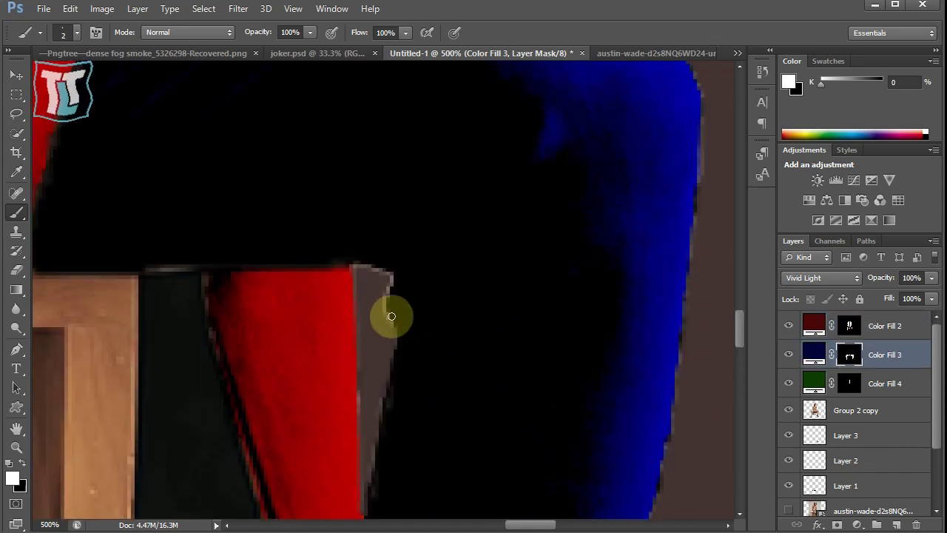
pyautogui.hotkey('ctrl', '0')
pyautogui.hotkey('ctrl', '+')
pyautogui.hotkey('ctrl', '+')
pyautogui.hotkey('ctrl', '+')
pyautogui.hotkey('ctrl', '+')
pyautogui.hscroll(5, 574, 518)
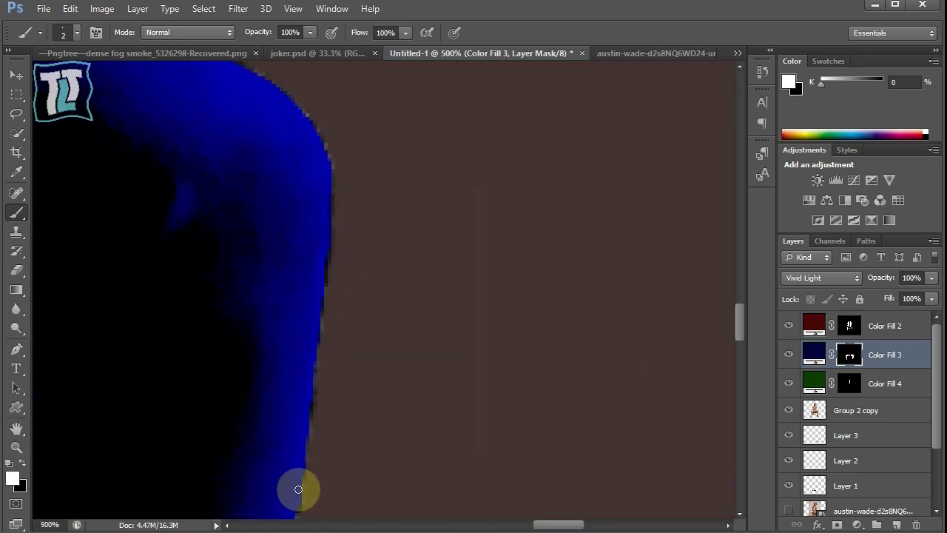
pyautogui.scroll(-5, 281, 256)
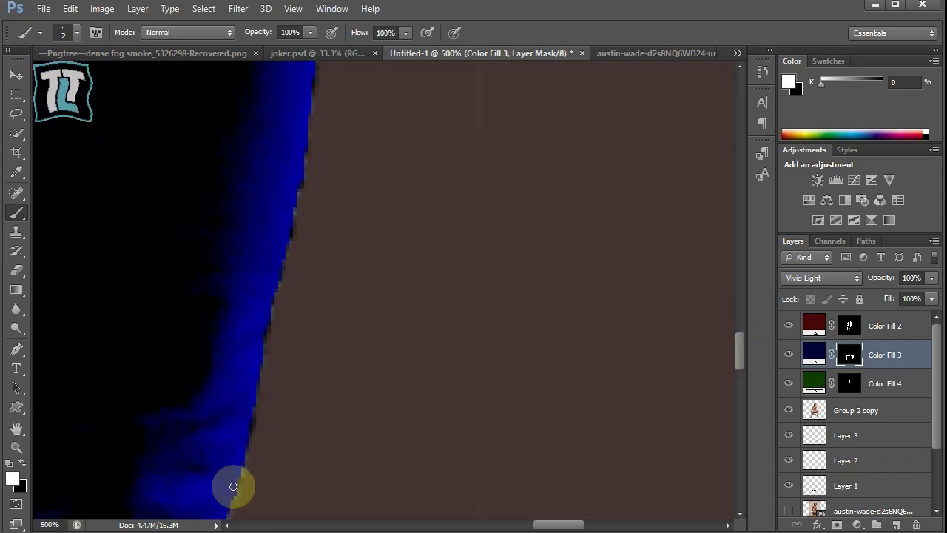
pyautogui.scroll(-3, 735, 376)
# Step: Erase the pale fringe along the red jacket's right edge on Group 2 copy
pyautogui.hotkey('ctrl', '-')
pyautogui.hotkey('ctrl', '-')
pyautogui.hotkey('ctrl', '-')
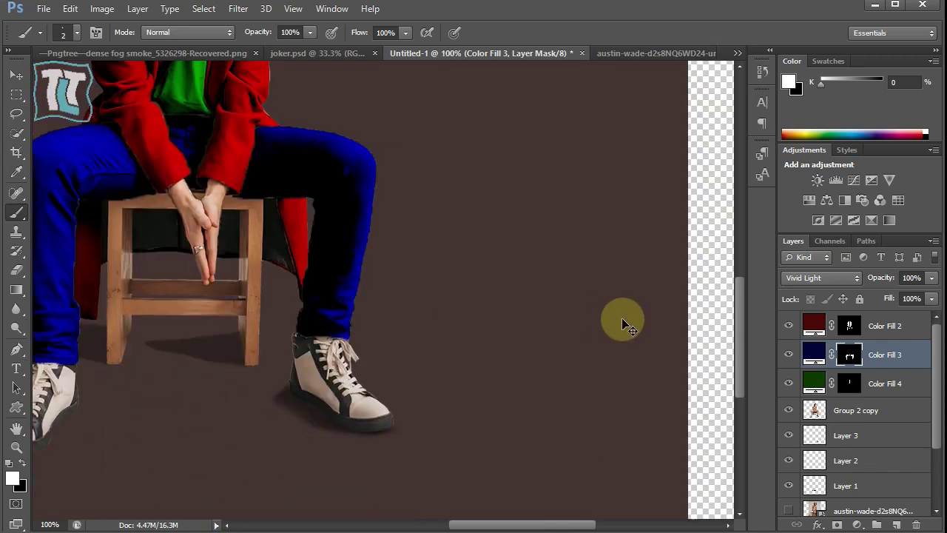
pyautogui.hotkey('ctrl', '+')
pyautogui.hotkey('ctrl', '+')
pyautogui.scroll(-3, 486, 513)
pyautogui.click(853, 410)
pyautogui.press('e')
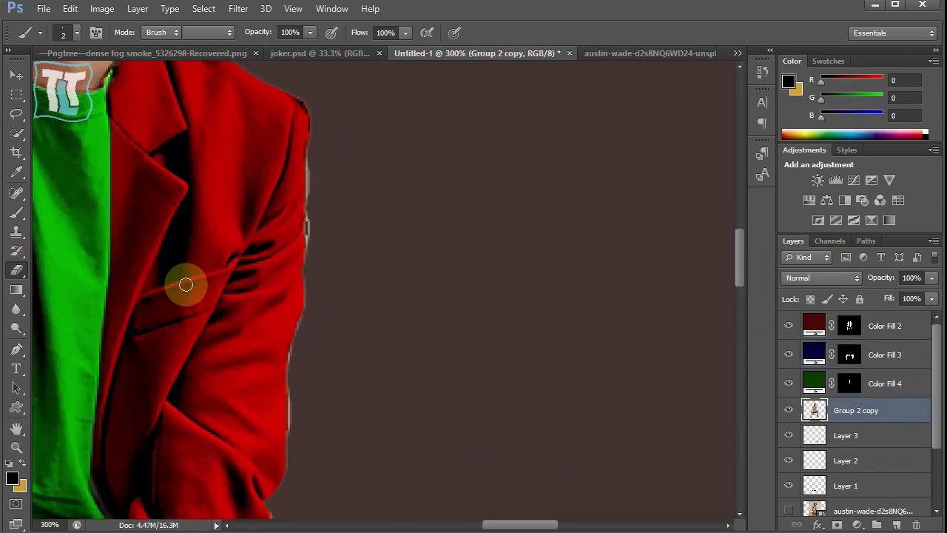
pyautogui.moveTo(312, 237); pyautogui.dragTo(310, 141)
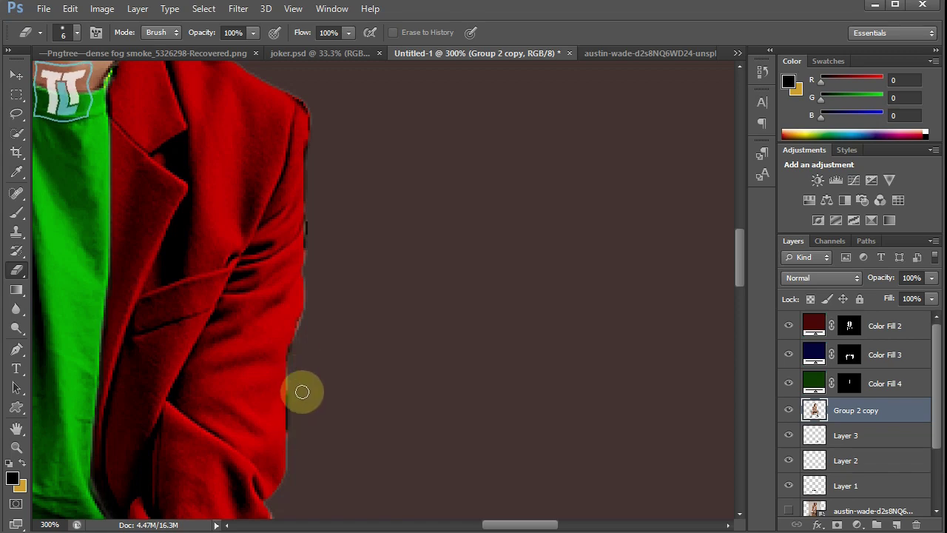
pyautogui.click(469, 522)
pyautogui.click(742, 242)
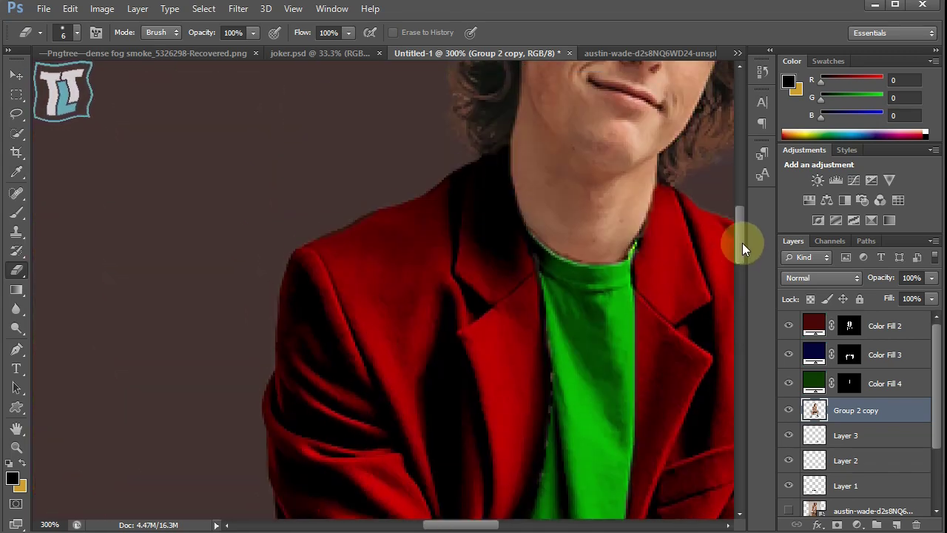
pyautogui.moveTo(742, 243); pyautogui.dragTo(756, 313)
pyautogui.scroll(-3, 930, 418)
pyautogui.hotkey('ctrl', '-')
pyautogui.hotkey('ctrl', '-')
pyautogui.hotkey('ctrl', '-')
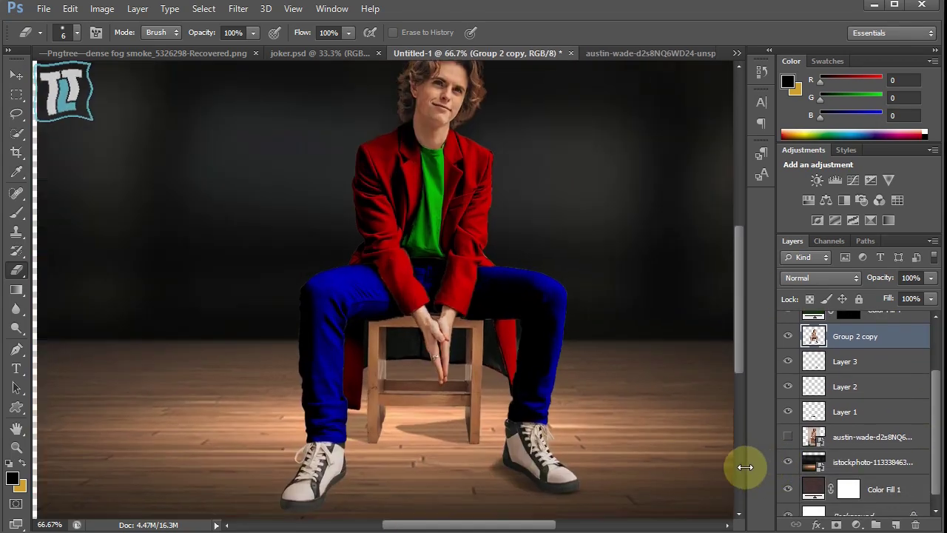
# Step: Hide the stage photo and set the Color Fill 1 backdrop to light grey
pyautogui.click(787, 462)
pyautogui.doubleClick(813, 488)
pyautogui.click(602, 239)
pyautogui.press('Return')
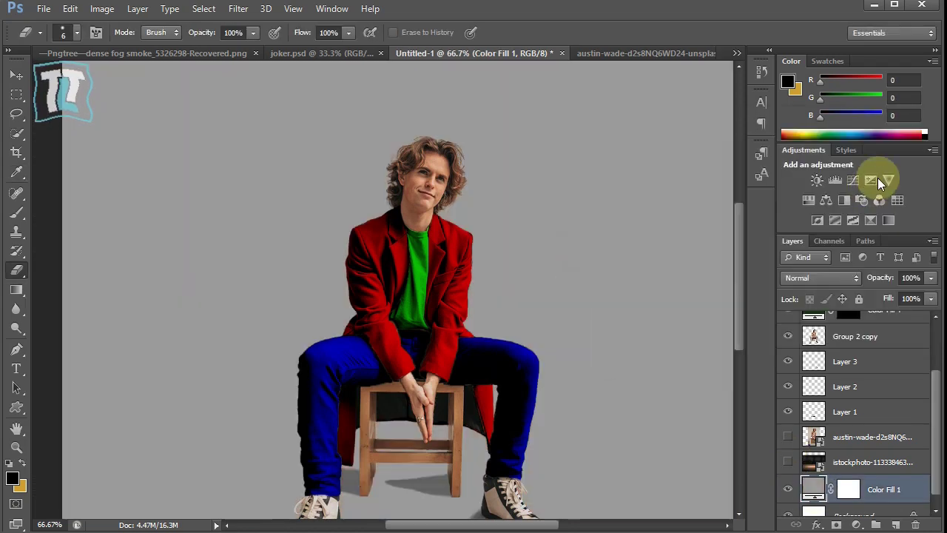
pyautogui.click(16, 447)
pyautogui.moveTo(429, 193); pyautogui.dragTo(501, 201)
# Step: Duplicate the figure photo layer and add a Black & White adjustment with tuned reds and yellows
pyautogui.moveTo(934, 413); pyautogui.dragTo(934, 348)
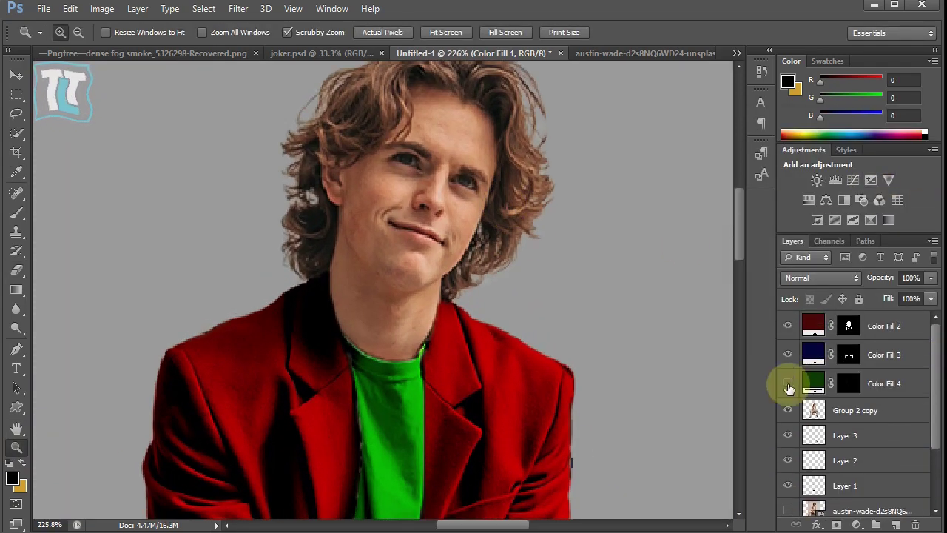
pyautogui.moveTo(787, 383); pyautogui.dragTo(788, 326)
pyautogui.click(858, 409)
pyautogui.hotkey('ctrl', 'j')
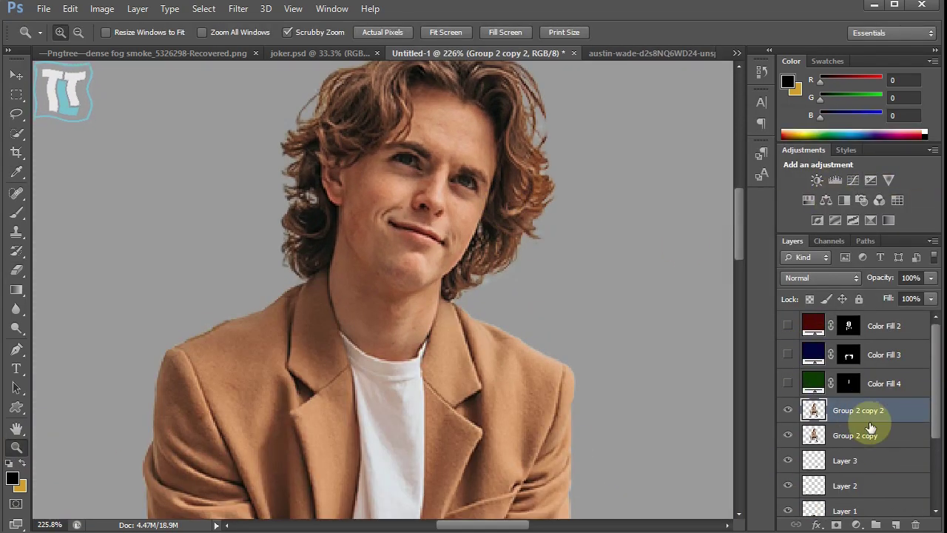
pyautogui.click(844, 200)
pyautogui.moveTo(697, 436)
pyautogui.mouseDown()
pyautogui.moveTo(722, 437)
pyautogui.moveTo(720, 464)
pyautogui.moveTo(702, 436)
pyautogui.moveTo(749, 465)
pyautogui.moveTo(741, 458)
pyautogui.moveTo(751, 456)
pyautogui.mouseUp()
# Step: Erase the grey conversion from the neck and body on the Black & White mask
pyautogui.click(860, 412)
pyautogui.press('e')
pyautogui.moveTo(296, 349); pyautogui.dragTo(403, 362)
pyautogui.hotkey('ctrl', '0')
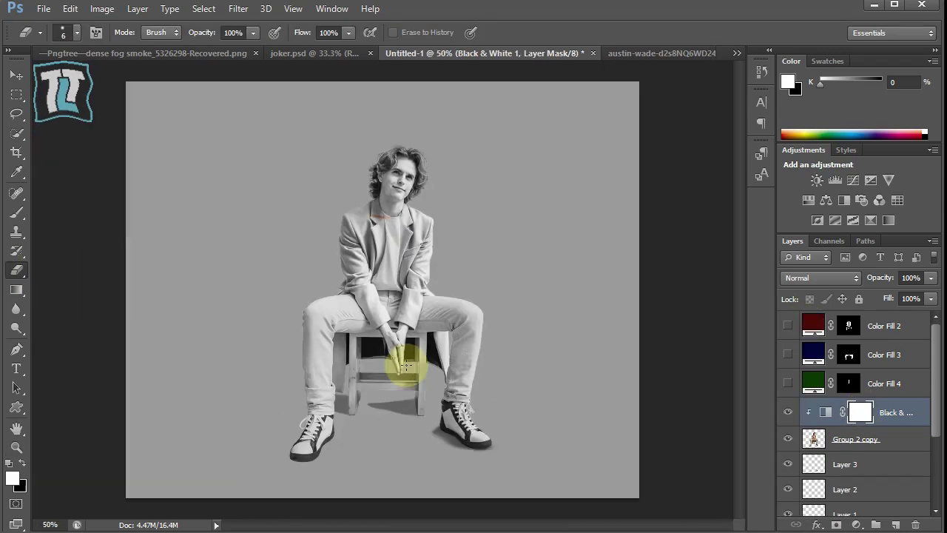
pyautogui.press(']')
pyautogui.press(']')
pyautogui.press(']')
pyautogui.moveTo(392, 399); pyautogui.dragTo(349, 402)
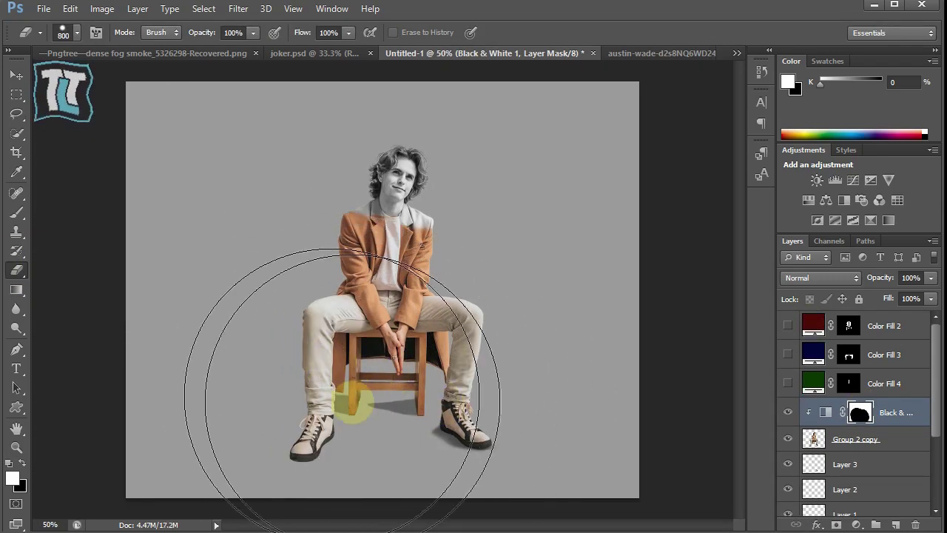
# Step: Zoom in and restore colour on the lapel near the neck with a smaller eraser
pyautogui.hotkey('ctrl', '+')
pyautogui.hotkey('ctrl', '+')
pyautogui.hotkey('ctrl', '+')
pyautogui.scroll(5, 377, 441)
pyautogui.hotkey('ctrl', '+')
pyautogui.press('[')
pyautogui.press('[')
pyautogui.press('[')
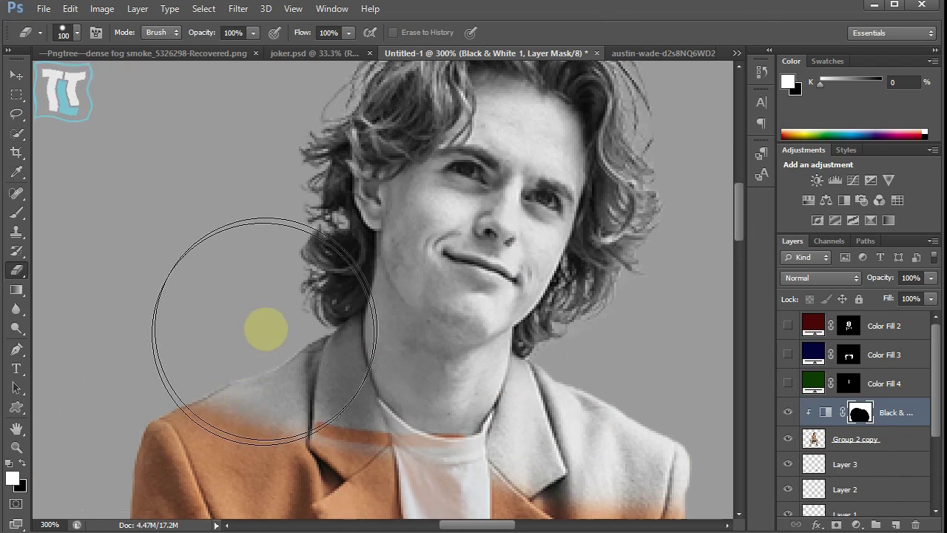
pyautogui.rightClick(212, 416)
pyautogui.press('Escape')
pyautogui.moveTo(250, 412)
pyautogui.mouseDown()
pyautogui.moveTo(308, 387)
pyautogui.moveTo(275, 363)
pyautogui.mouseUp()
pyautogui.hotkey('ctrl', '+')
pyautogui.hotkey('ctrl', '+')
pyautogui.hotkey('ctrl', '-')
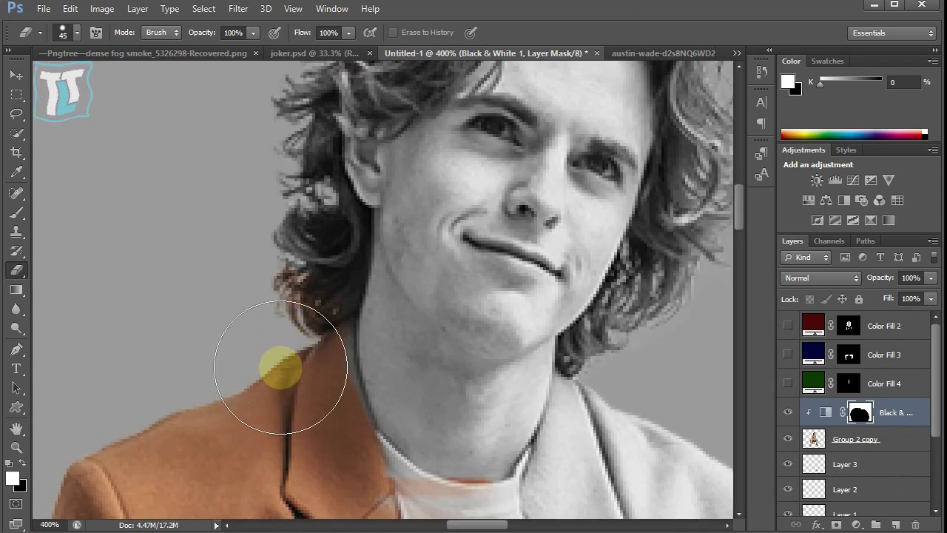
# Step: Show the red coat and green shirt colour fills again and erase more of the mask
pyautogui.click(788, 325)
pyautogui.click(787, 384)
pyautogui.scroll(-3, 740, 225)
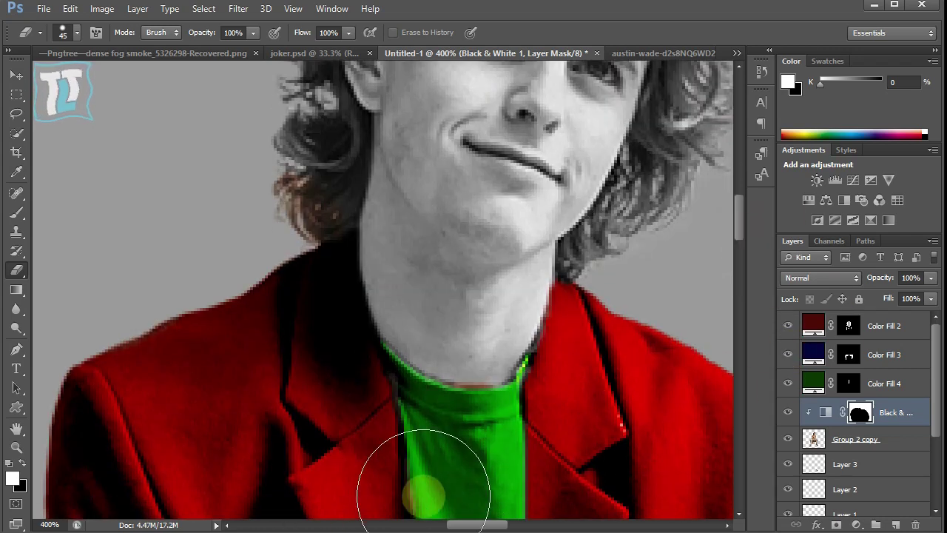
pyautogui.press('b')
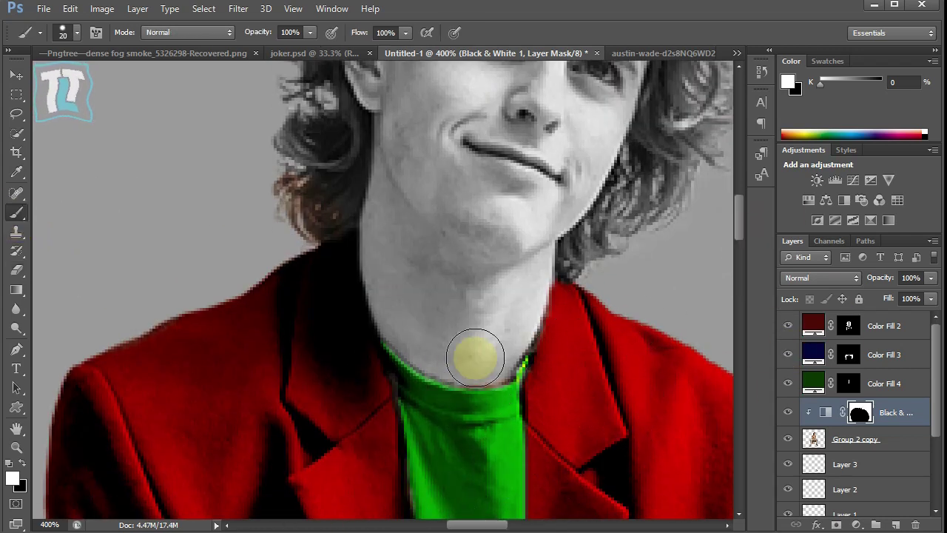
pyautogui.scroll(6, 281, 275)
pyautogui.click(16, 270)
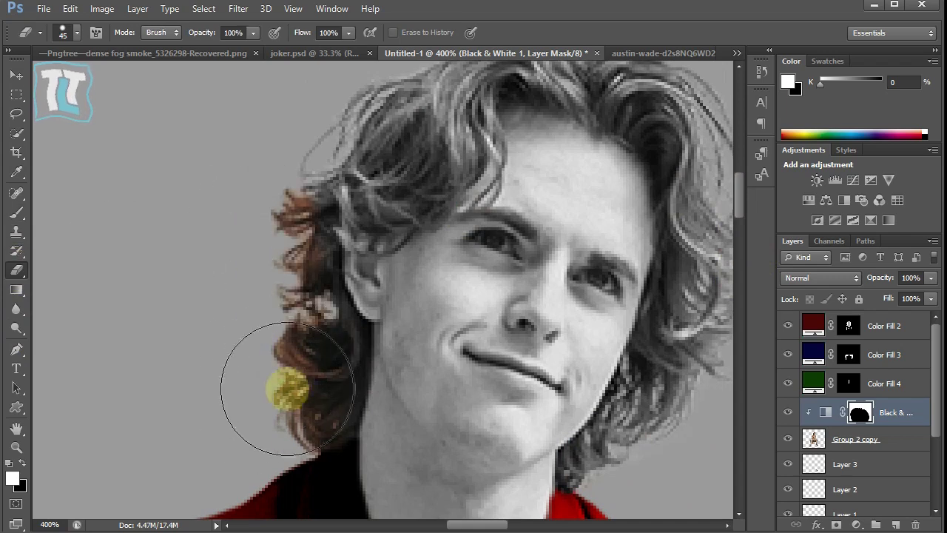
pyautogui.moveTo(285, 406)
pyautogui.mouseDown()
pyautogui.moveTo(264, 197)
pyautogui.moveTo(433, 106)
pyautogui.mouseUp()
# Step: Continue touching up the mask, then zoom in closer on the hair
pyautogui.moveTo(739, 196); pyautogui.dragTo(739, 178)
pyautogui.moveTo(517, 215); pyautogui.dragTo(569, 200)
pyautogui.scroll(-10, 708, 390)
pyautogui.hotkey('ctrl', '-')
pyautogui.hotkey('ctrl', '-')
pyautogui.hotkey('ctrl', '+')
pyautogui.hotkey('ctrl', '+')
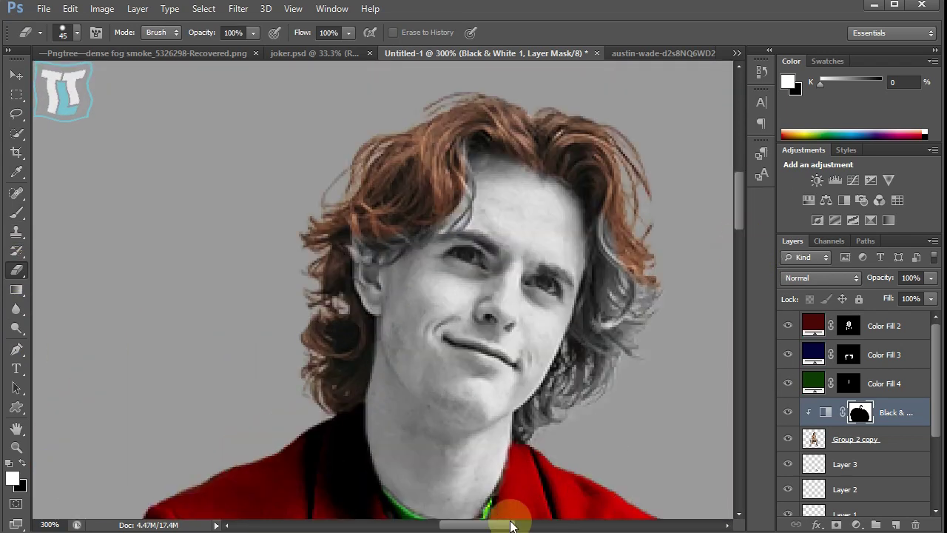
pyautogui.scroll(2, 446, 239)
pyautogui.hotkey('ctrl', '+')
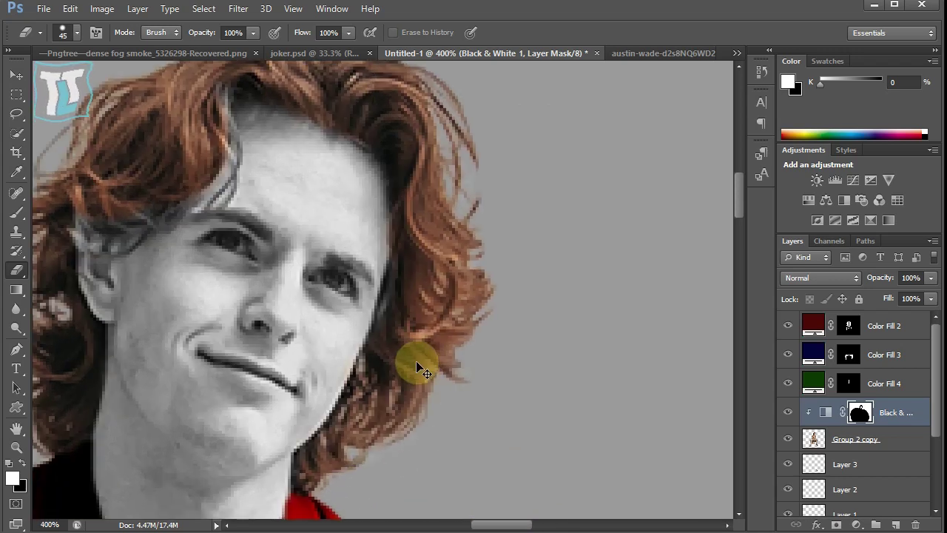
# Step: With a soft 27 px eraser tip, restore brown colour in the left-edge and temple hair
pyautogui.click(16, 212)
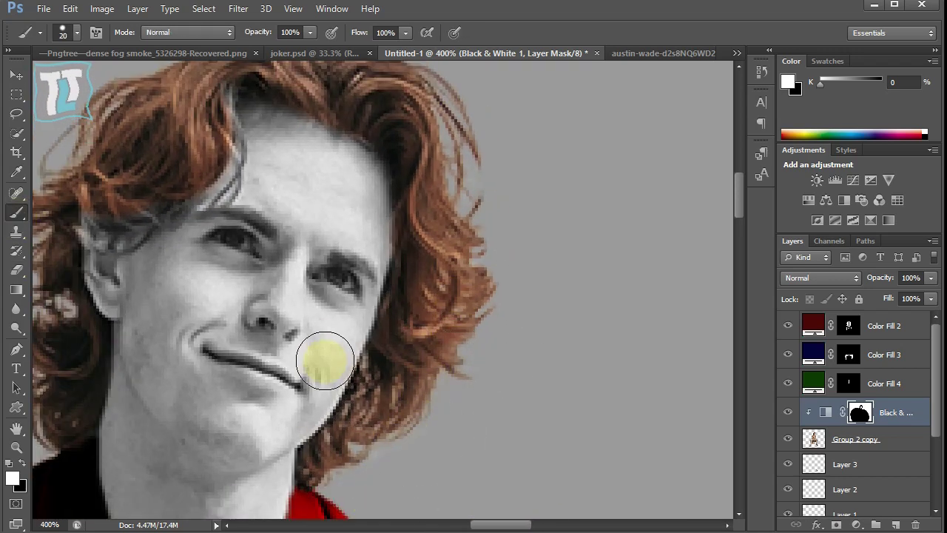
pyautogui.press('e')
pyautogui.rightClick(188, 155)
pyautogui.scroll(-3, 259, 281)
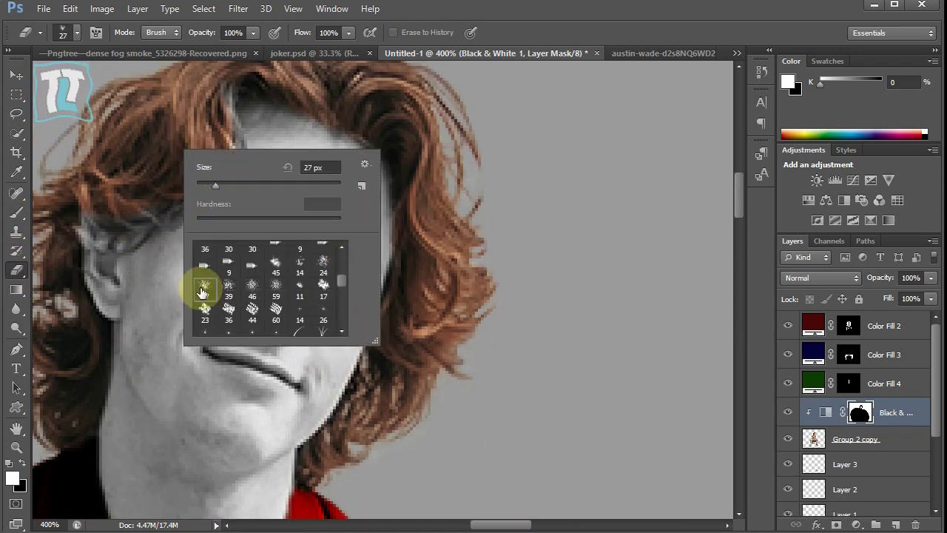
pyautogui.doubleClick(205, 289)
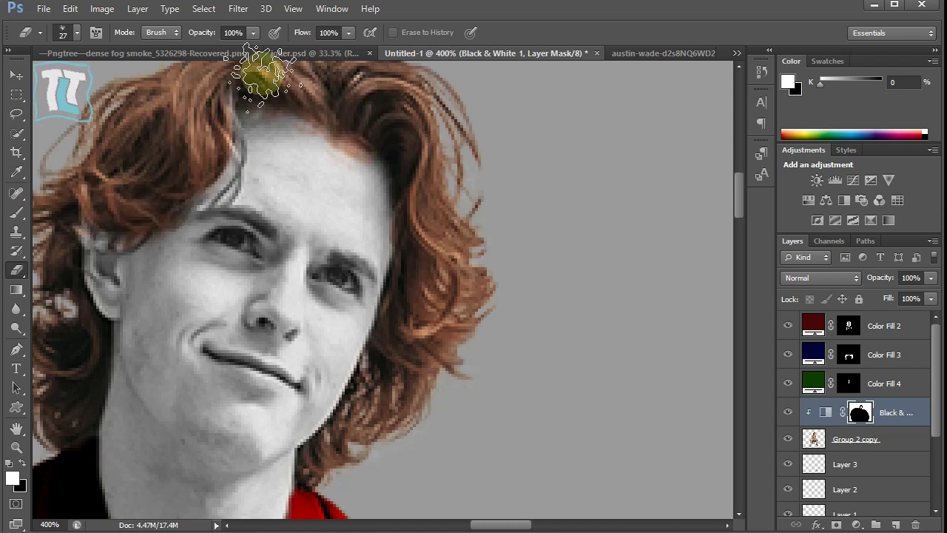
pyautogui.click(30, 221)
pyautogui.rightClick(280, 138)
pyautogui.doubleClick(307, 302)
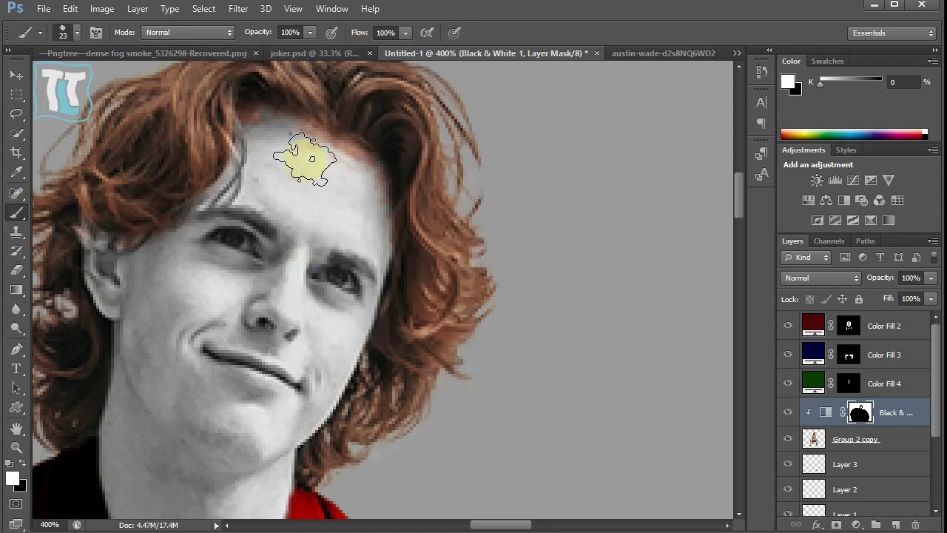
pyautogui.click(17, 272)
pyautogui.rightClick(402, 328)
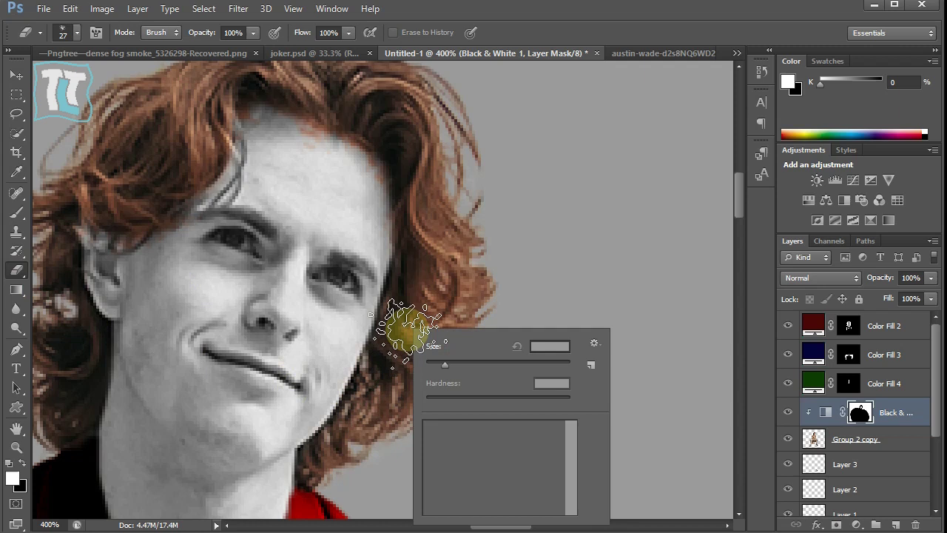
pyautogui.click(387, 374)
pyautogui.moveTo(66, 396); pyautogui.dragTo(28, 258)
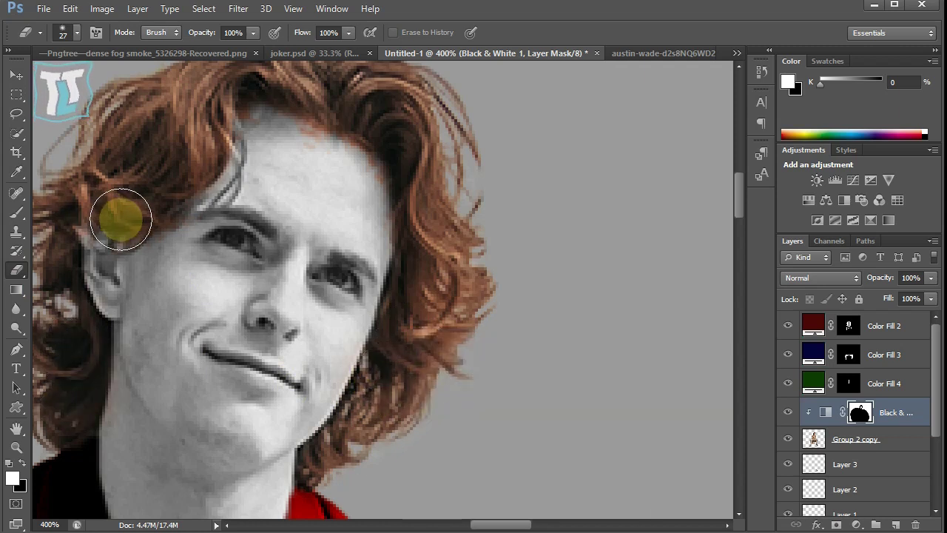
pyautogui.moveTo(150, 234); pyautogui.dragTo(145, 229)
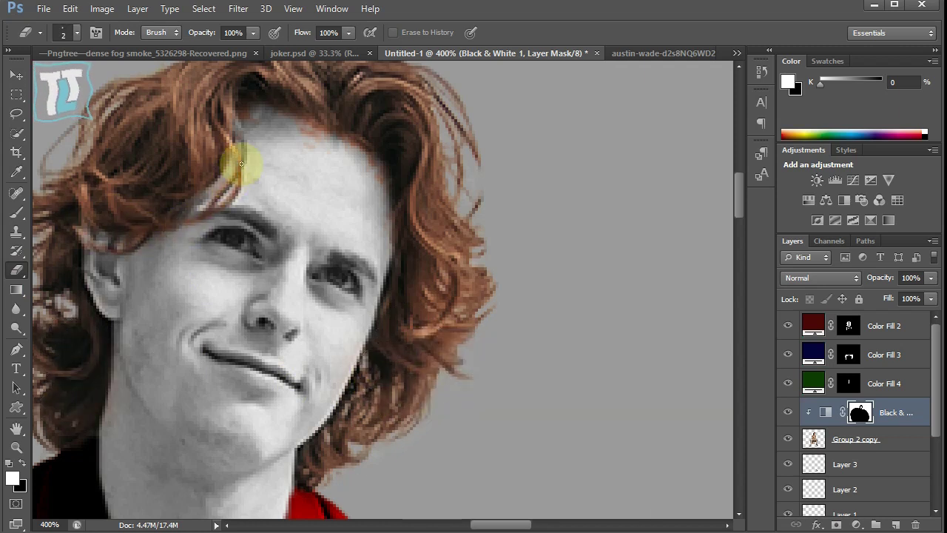
# Step: Pick textured brush tips, including a 23 px tip for painting on the mask
pyautogui.rightClick(104, 317)
pyautogui.click(116, 296)
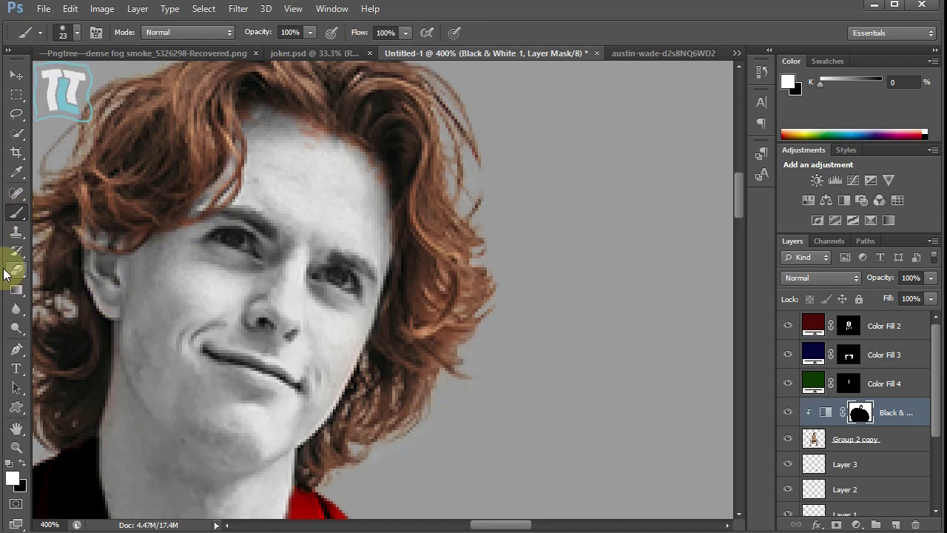
pyautogui.rightClick(295, 305)
pyautogui.click(392, 429)
pyautogui.press('Return')
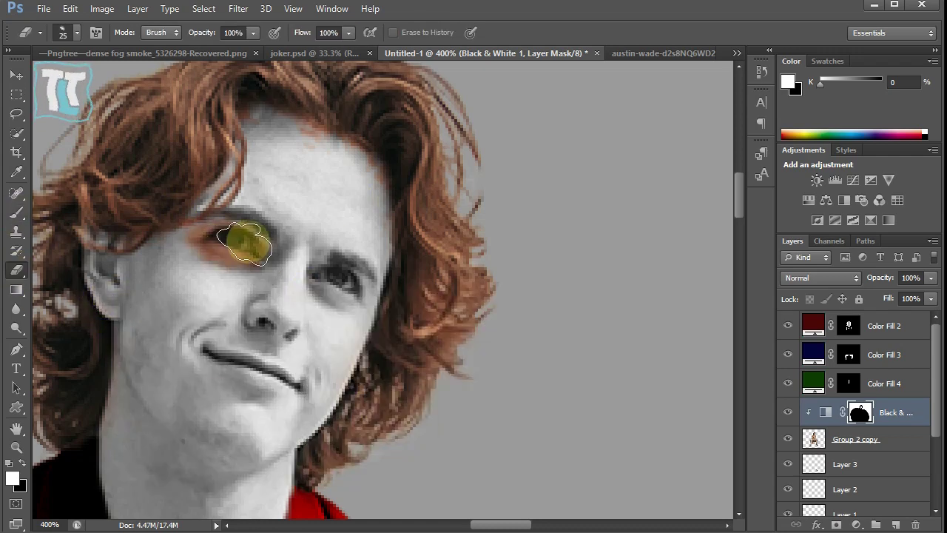
pyautogui.click(19, 214)
pyautogui.rightClick(179, 244)
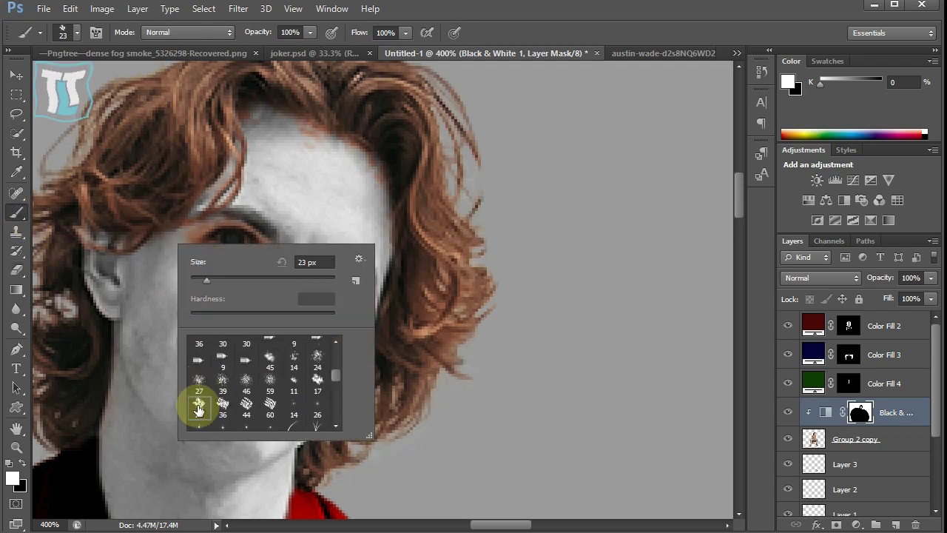
pyautogui.doubleClick(197, 402)
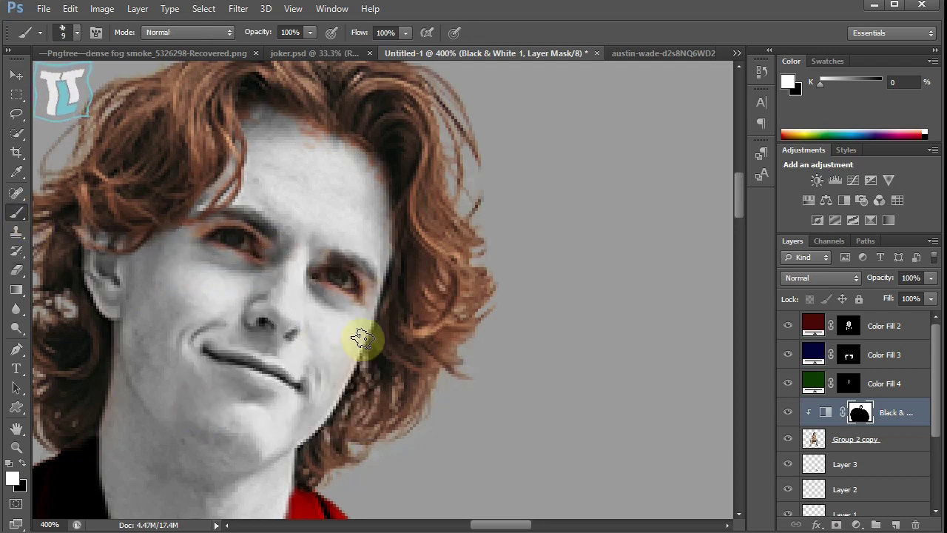
# Step: Hide the green, red and blue colour fills and the Black & White effect
pyautogui.scroll(-3, 248, 381)
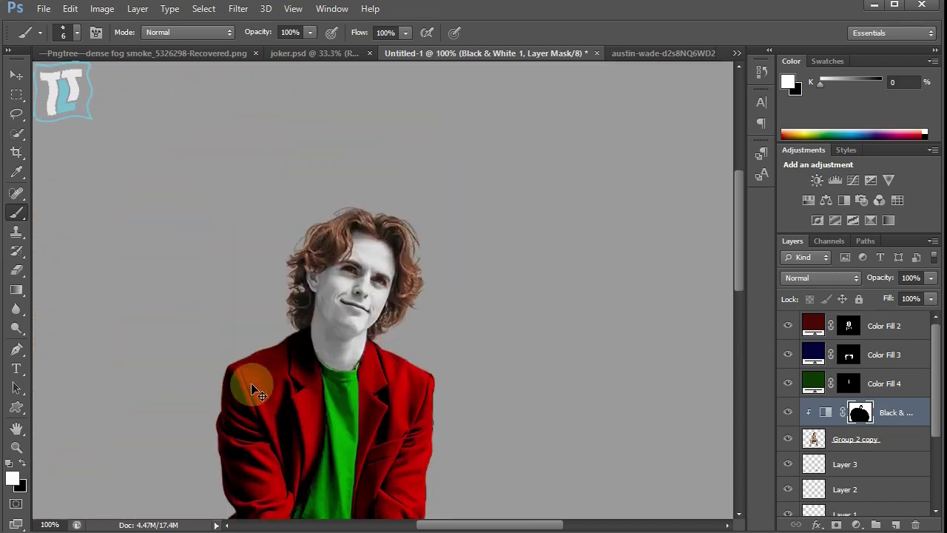
pyautogui.scroll(3, 251, 385)
pyautogui.click(787, 383)
pyautogui.moveTo(787, 325); pyautogui.dragTo(787, 412)
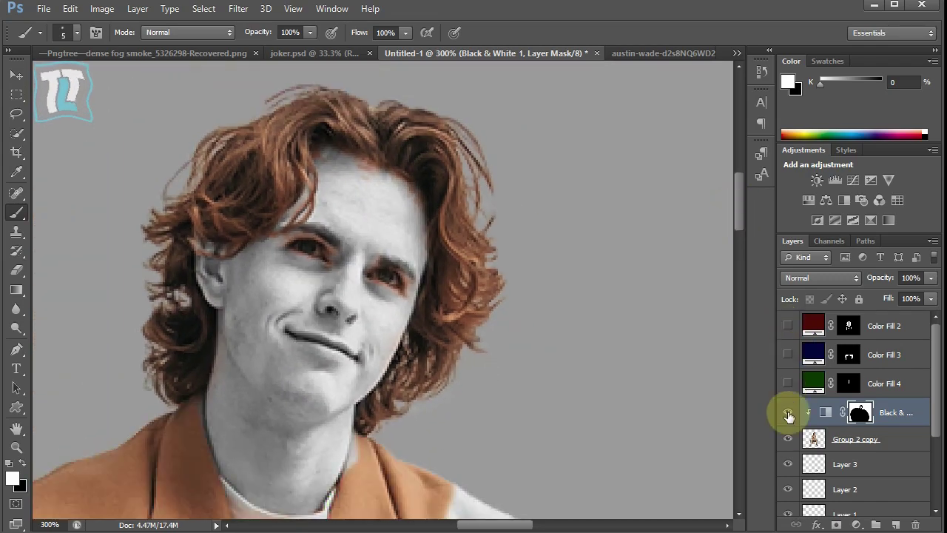
pyautogui.click(851, 439)
pyautogui.click(17, 113)
# Step: Lasso around the hair and copy it to its own layer
pyautogui.moveTo(413, 266)
pyautogui.mouseDown()
pyautogui.moveTo(402, 435)
pyautogui.moveTo(127, 236)
pyautogui.moveTo(222, 377)
pyautogui.moveTo(225, 270)
pyautogui.mouseUp()
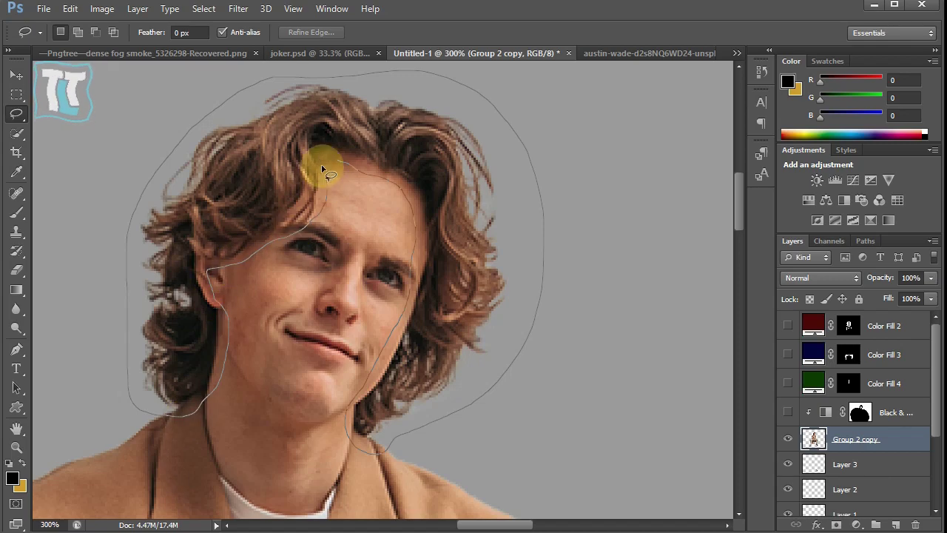
pyautogui.moveTo(322, 170); pyautogui.dragTo(318, 185)
pyautogui.rightClick(317, 185)
pyautogui.click(338, 303)
# Step: Clip the Black & White adjustment to the layer below and show the colour fills again
pyautogui.moveTo(828, 412); pyautogui.dragTo(811, 442)
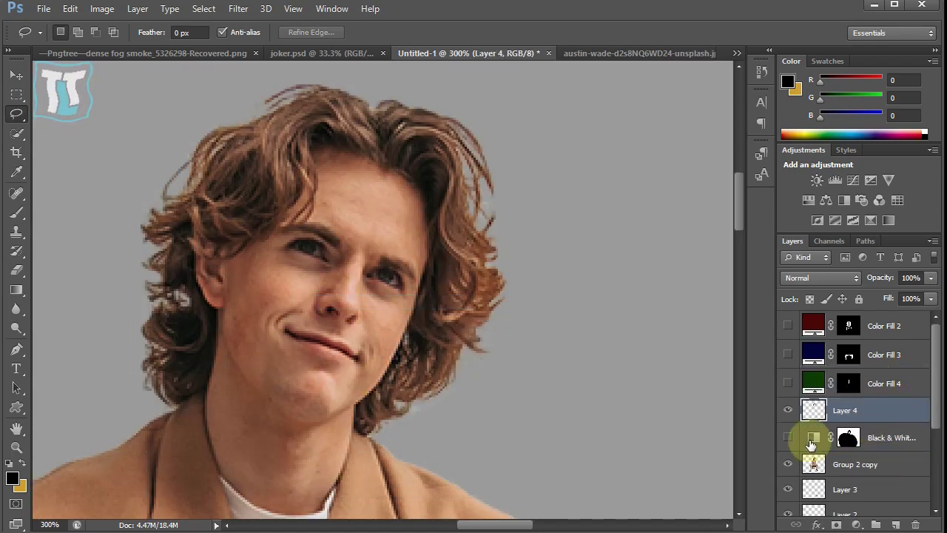
pyautogui.click(811, 442)
pyautogui.keyDown('alt'); pyautogui.click(841, 423); pyautogui.keyUp('alt')
pyautogui.click(787, 382)
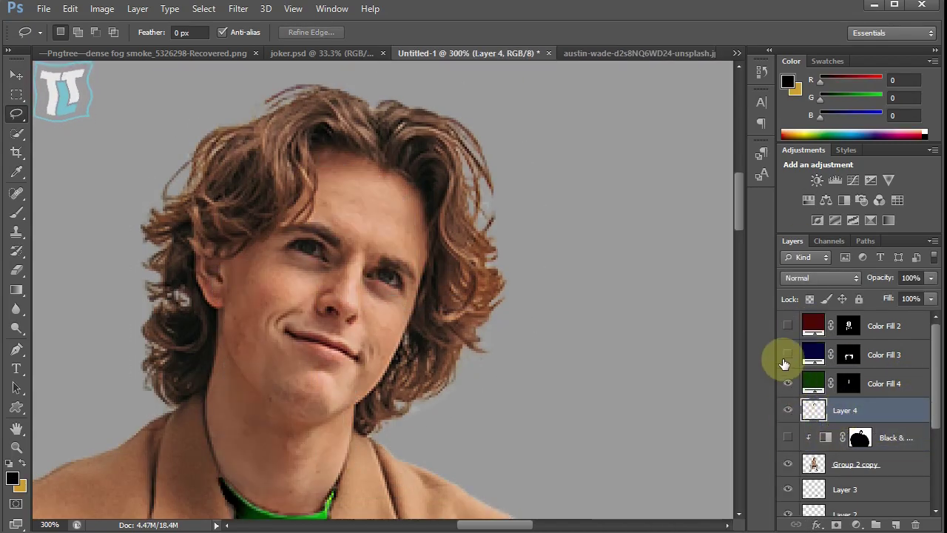
pyautogui.click(788, 463)
pyautogui.click(787, 436)
# Step: Add a Hue/Saturation adjustment clipped to the hair layer, shifting it to green
pyautogui.click(807, 199)
pyautogui.moveTo(701, 436); pyautogui.dragTo(764, 441)
pyautogui.moveTo(702, 468); pyautogui.dragTo(732, 468)
pyautogui.moveTo(700, 497); pyautogui.dragTo(701, 498)
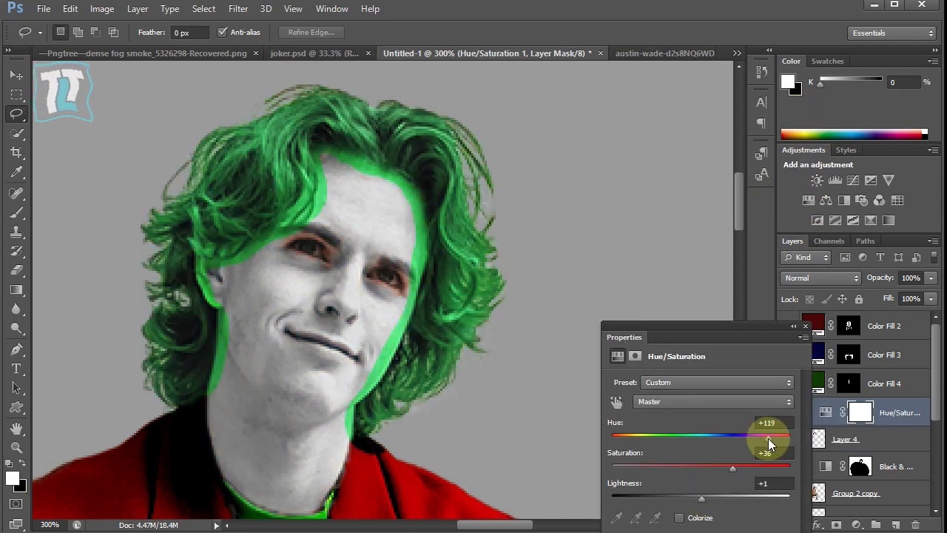
pyautogui.keyDown('alt'); pyautogui.click(841, 424); pyautogui.keyUp('alt')
pyautogui.click(851, 439)
pyautogui.press('e')
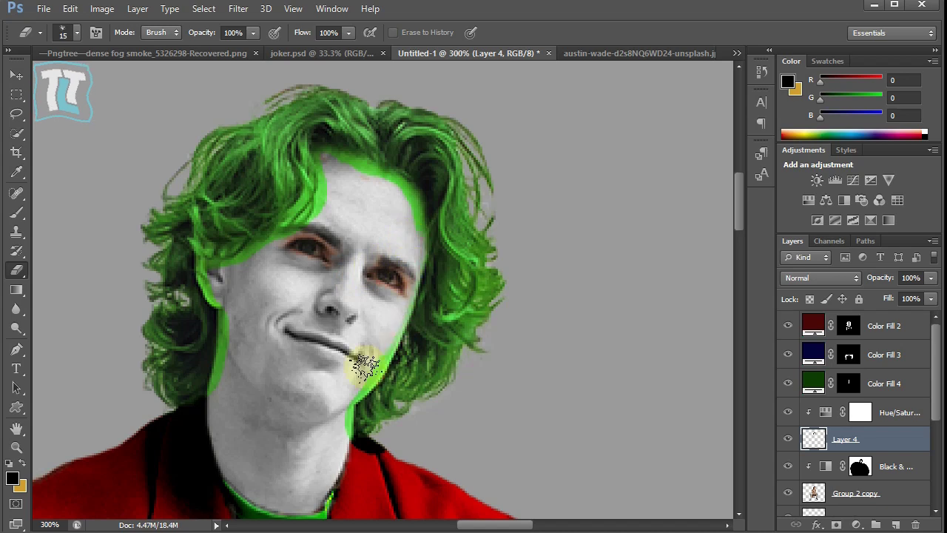
# Step: Set the Hue/Saturation layer to Overlay and refine it to Hue +109, Saturation +42, Lightness +2
pyautogui.click(899, 412)
pyautogui.click(820, 278)
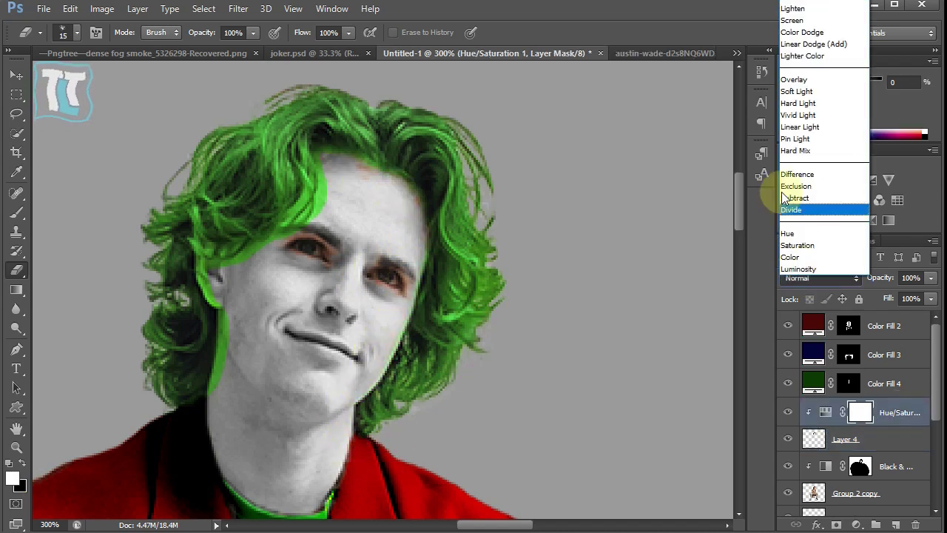
pyautogui.click(807, 117)
pyautogui.doubleClick(825, 412)
pyautogui.moveTo(757, 438); pyautogui.dragTo(772, 441)
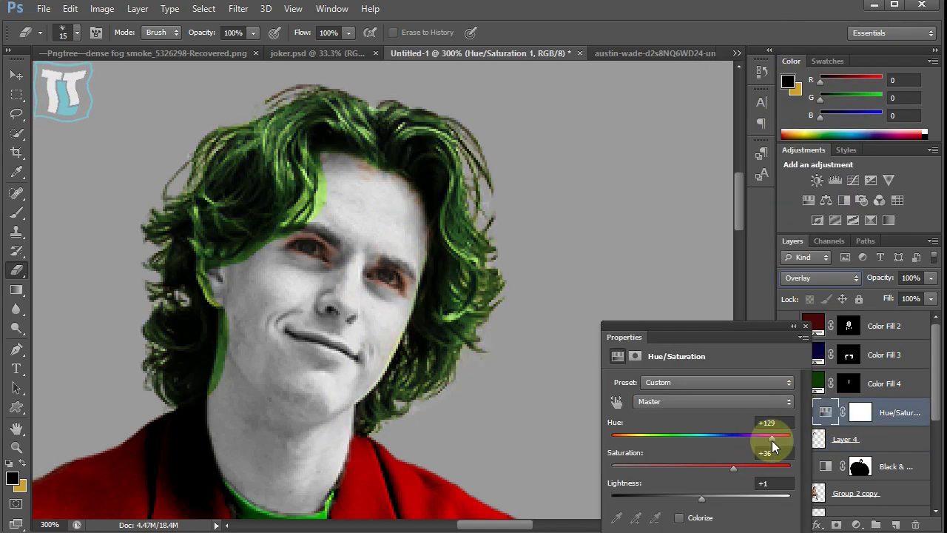
pyautogui.moveTo(715, 468); pyautogui.dragTo(735, 469)
pyautogui.moveTo(762, 437); pyautogui.dragTo(766, 438)
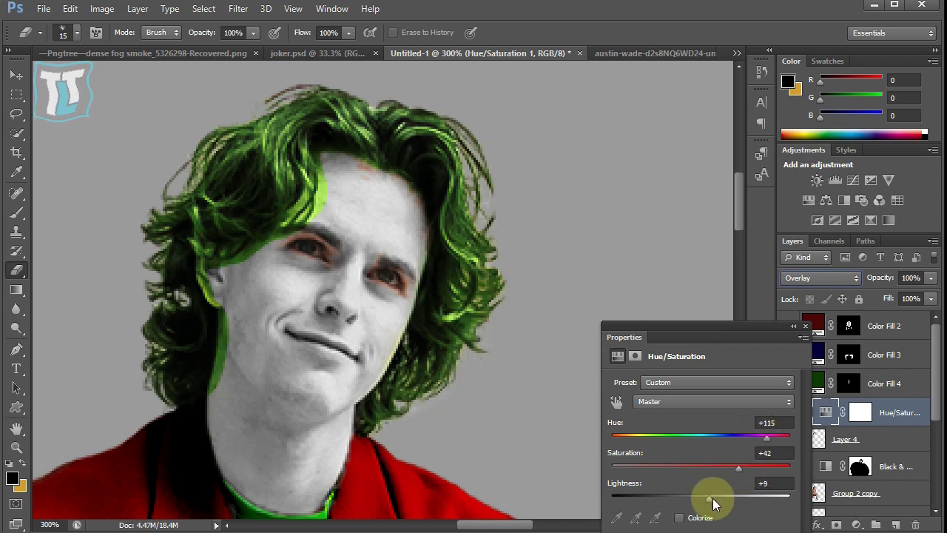
pyautogui.moveTo(710, 500); pyautogui.dragTo(704, 500)
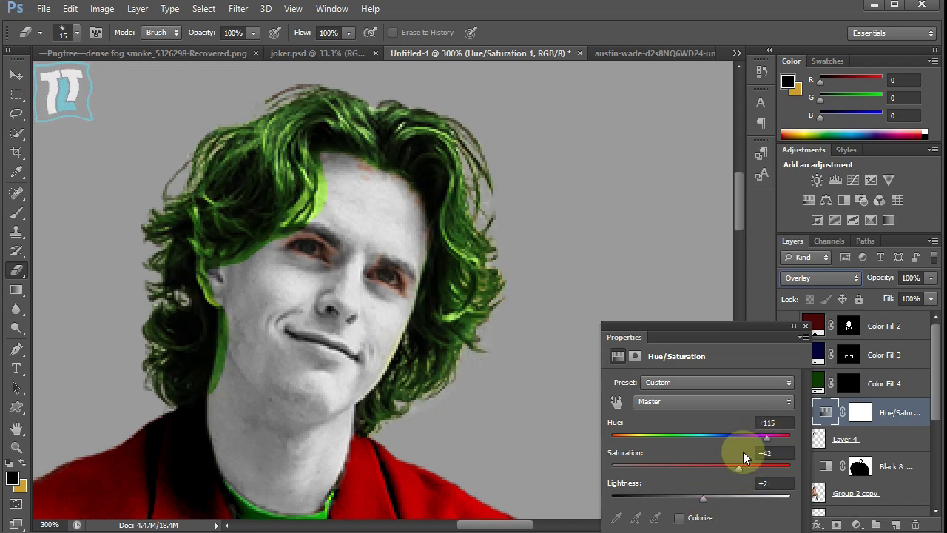
pyautogui.click(805, 327)
pyautogui.click(860, 413)
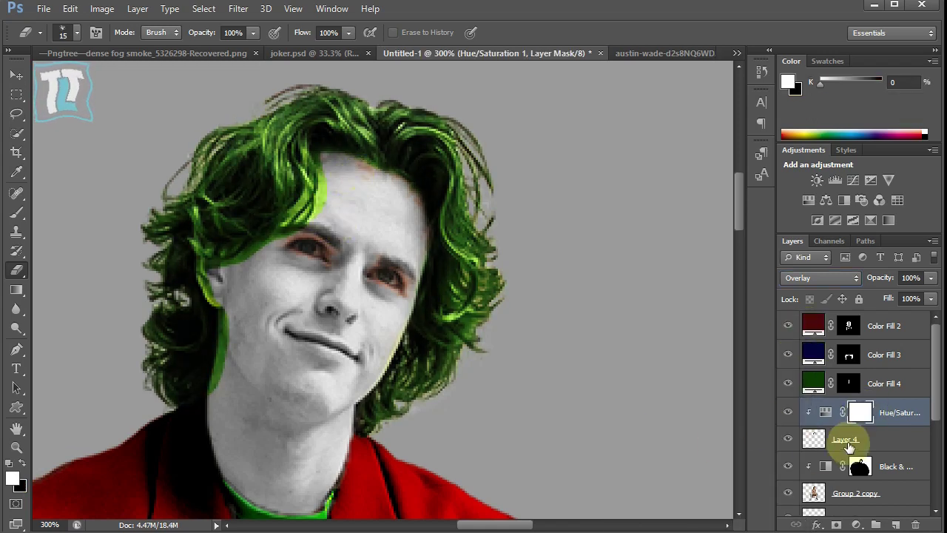
pyautogui.click(848, 444)
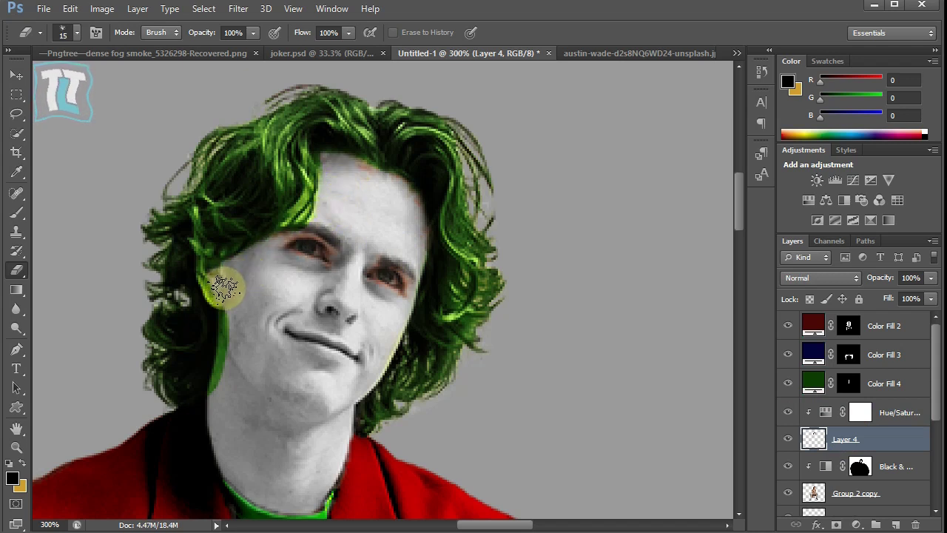
# Step: Erase the stray green along the cheek and jaw on Layer 4, undoing one erase step
pyautogui.moveTo(219, 290); pyautogui.dragTo(197, 422)
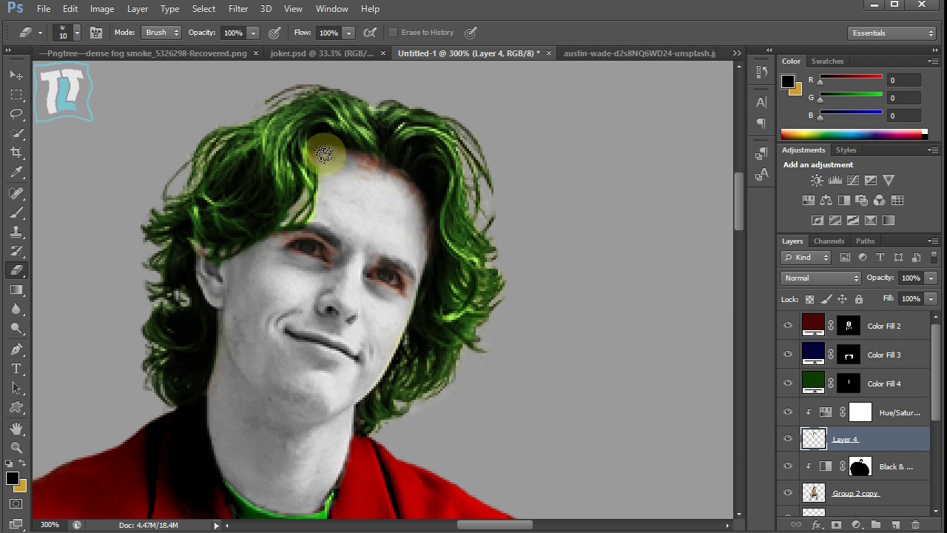
pyautogui.hotkey('alt', '[')
pyautogui.press('b')
pyautogui.press('d')
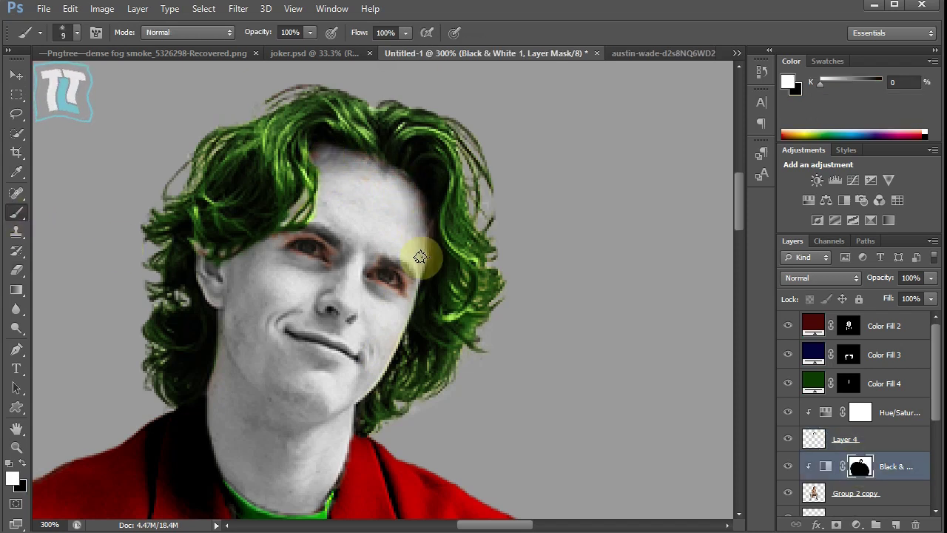
pyautogui.hotkey('alt', ']')
pyautogui.press('e')
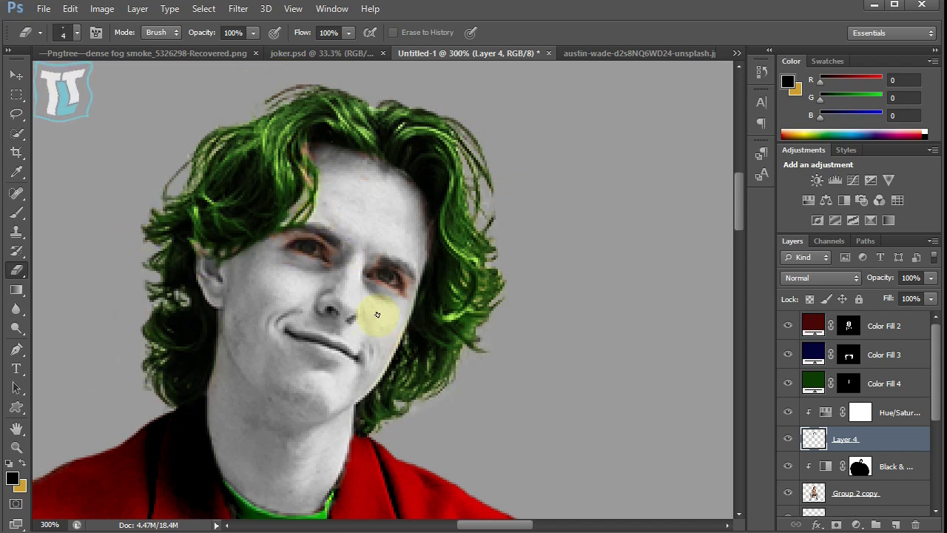
pyautogui.press('b')
pyautogui.click(761, 71)
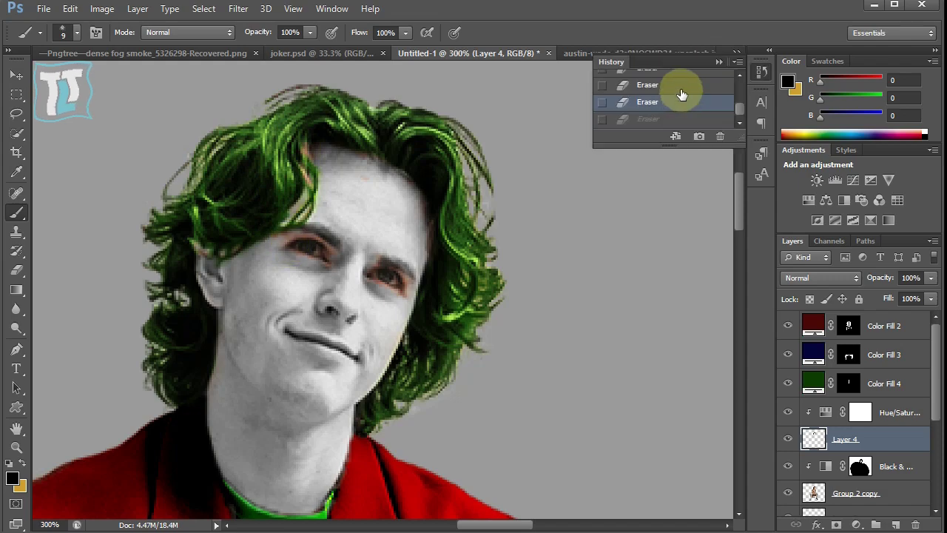
pyautogui.hotkey('ctrl', '-')
pyautogui.hotkey('ctrl', '-')
pyautogui.hotkey('ctrl', '-')
pyautogui.hotkey('ctrl', '-')
pyautogui.hotkey('ctrl', '+')
pyautogui.hotkey('ctrl', '+')
pyautogui.hotkey('ctrl', '+')
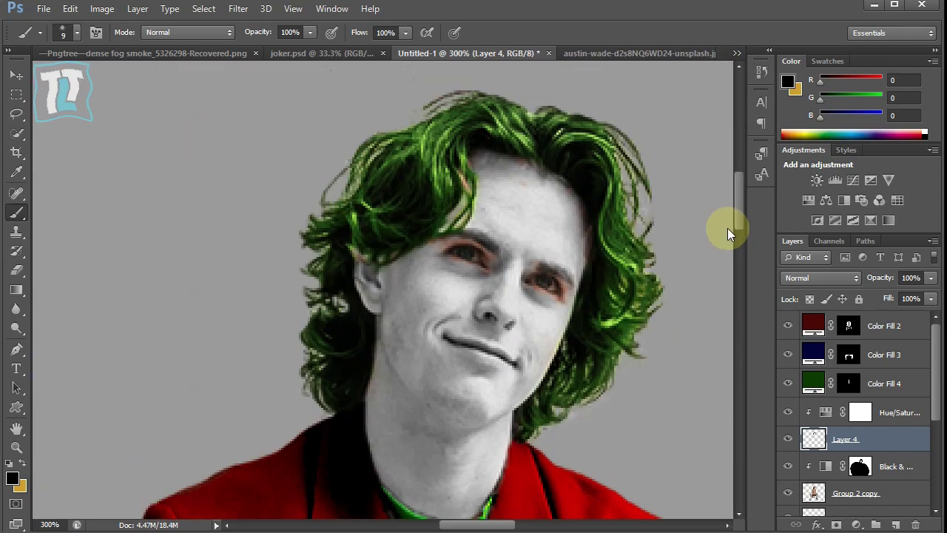
# Step: Lasso a freehand area around the face and fill it with a black Solid Color layer
pyautogui.click(903, 412)
pyautogui.moveTo(481, 525); pyautogui.dragTo(491, 525)
pyautogui.click(17, 113)
pyautogui.moveTo(366, 145); pyautogui.dragTo(377, 142)
pyautogui.click(856, 524)
pyautogui.click(827, 196)
# Step: Confirm the black fill, choose a textured brush preset, and zoom in on the face
pyautogui.press('Return')
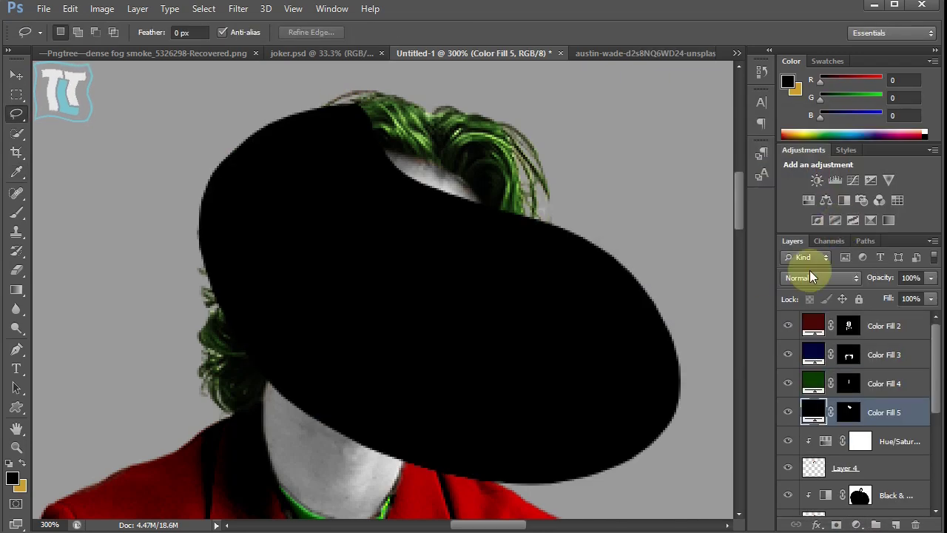
pyautogui.click(916, 525)
pyautogui.click(895, 525)
pyautogui.click(16, 212)
pyautogui.rightClick(288, 263)
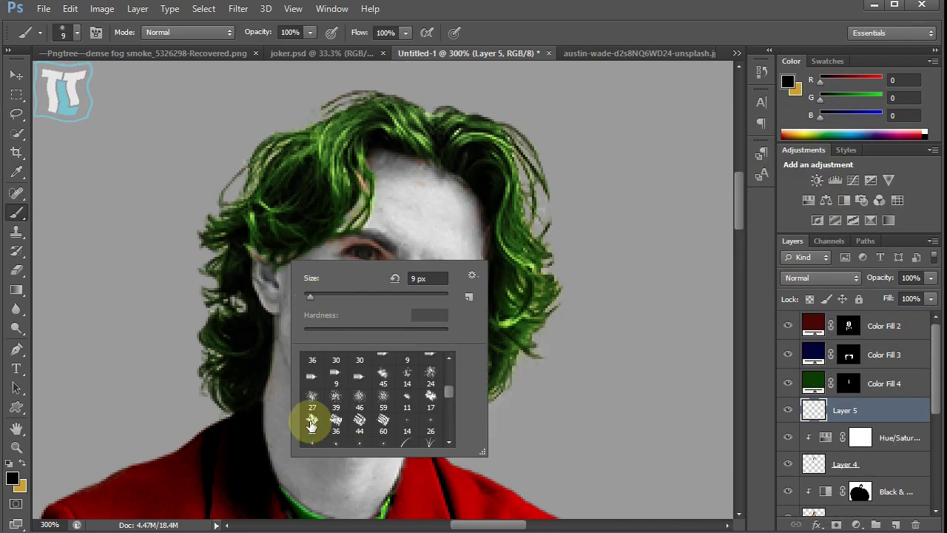
pyautogui.press('Return')
pyautogui.hotkey('ctrl', '+')
pyautogui.hotkey('ctrl', '+')
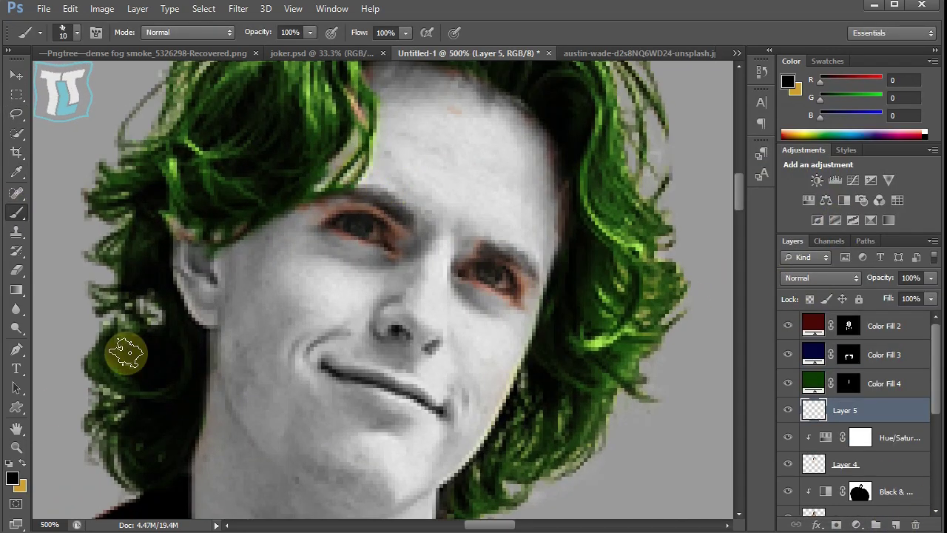
# Step: Pick blue as the paint colour and set the layer blending to Overlay
pyautogui.click(788, 81)
pyautogui.press('Return')
pyautogui.click(821, 278)
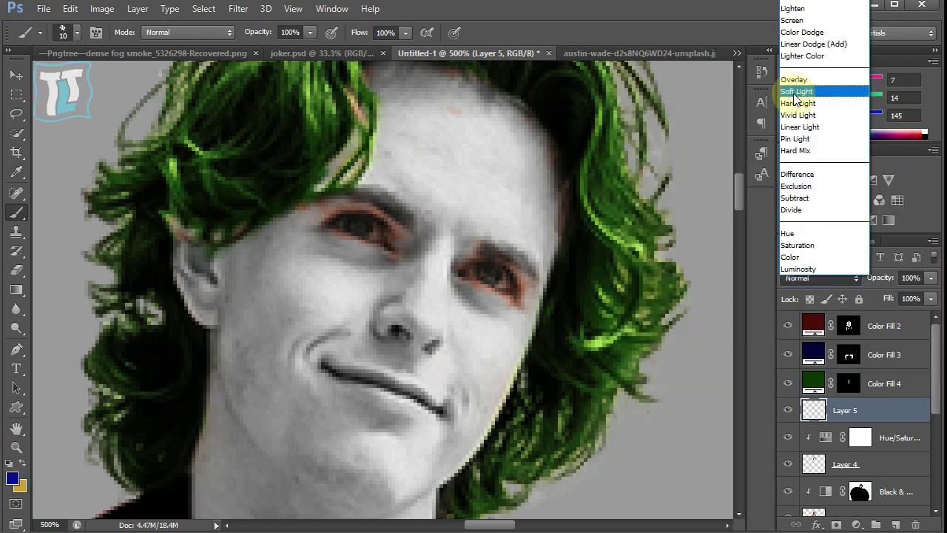
pyautogui.click(798, 115)
pyautogui.click(821, 277)
pyautogui.click(793, 79)
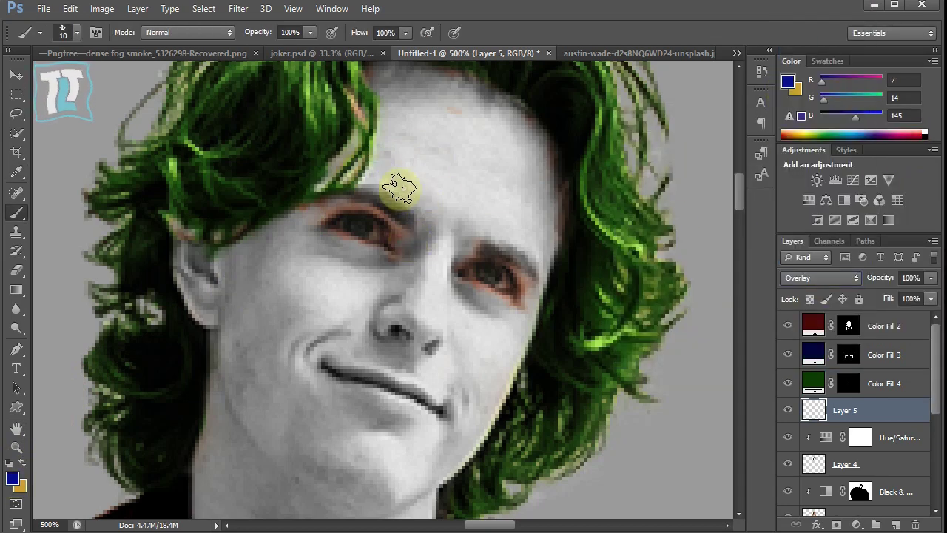
# Step: Paint darker blue onto the forehead and switch the layer to Soft Light blending
pyautogui.click(12, 478)
pyautogui.press('Return')
pyautogui.moveTo(381, 176); pyautogui.dragTo(416, 182)
pyautogui.click(821, 278)
pyautogui.click(814, 290)
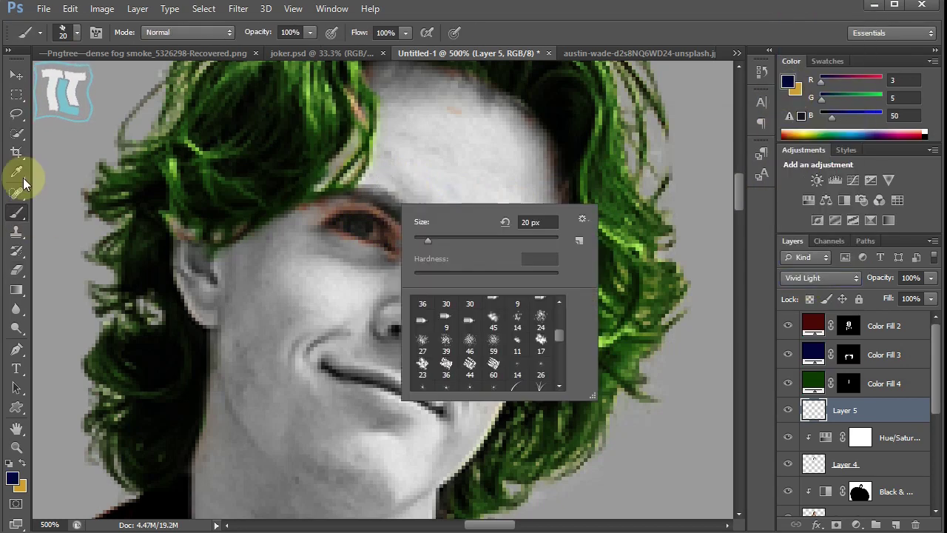
# Step: Paint blue peaks above both eyebrows, undoing a dark stroke under the left eye
pyautogui.press('b')
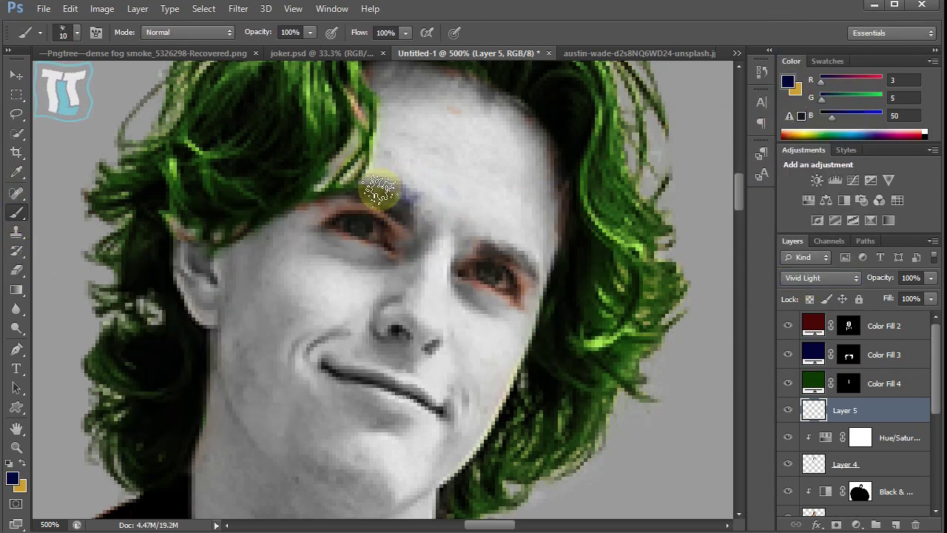
pyautogui.moveTo(401, 157)
pyautogui.mouseDown()
pyautogui.moveTo(391, 215)
pyautogui.moveTo(381, 174)
pyautogui.moveTo(403, 141)
pyautogui.mouseUp()
pyautogui.press('[')
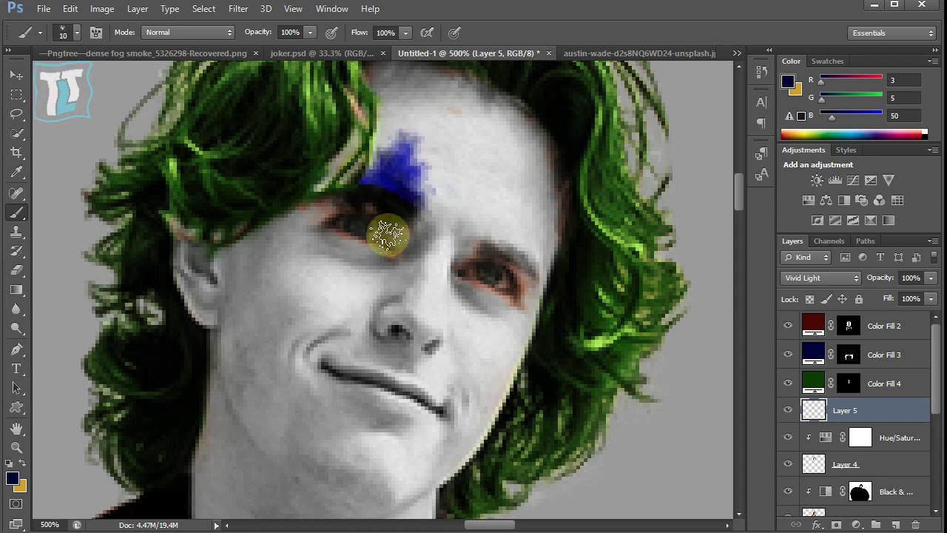
pyautogui.moveTo(521, 205); pyautogui.dragTo(503, 256)
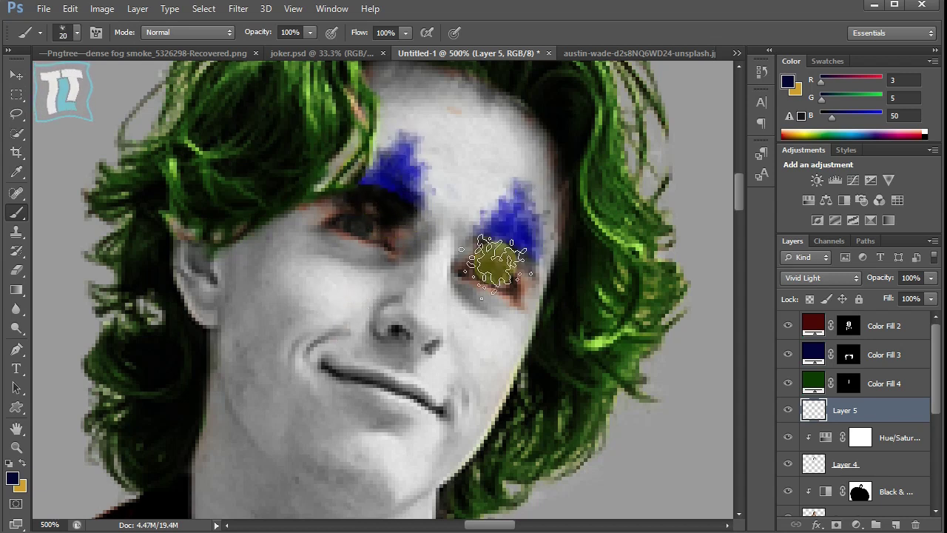
pyautogui.press(']')
pyautogui.moveTo(379, 274)
pyautogui.mouseDown()
pyautogui.moveTo(318, 237)
pyautogui.moveTo(348, 271)
pyautogui.mouseUp()
pyautogui.click(760, 72)
pyautogui.hotkey('ctrl', 'alt', 'z')
pyautogui.hotkey('ctrl', 'alt', 'z')
# Step: Add an Overlay eye-shadow layer and duplicate it at 73% opacity
pyautogui.click(719, 64)
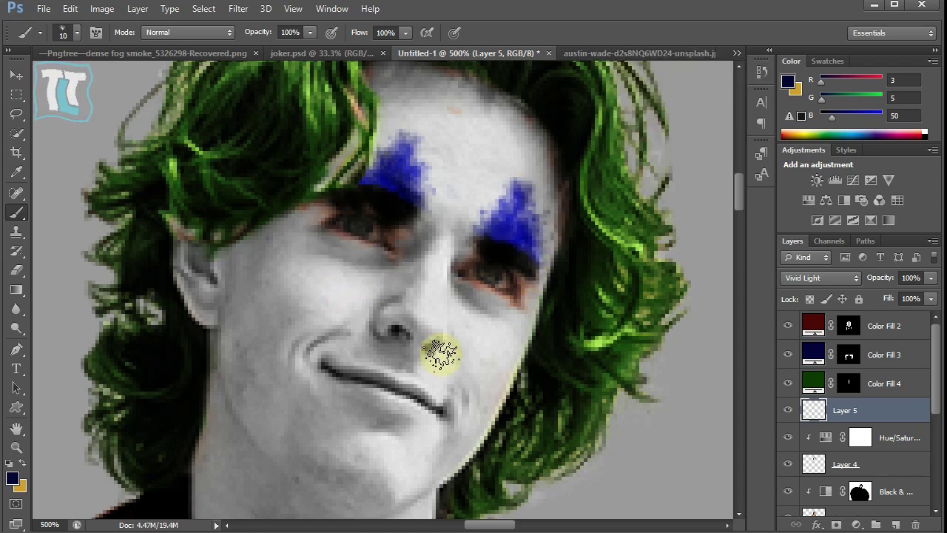
pyautogui.click(894, 525)
pyautogui.click(822, 277)
pyautogui.click(799, 127)
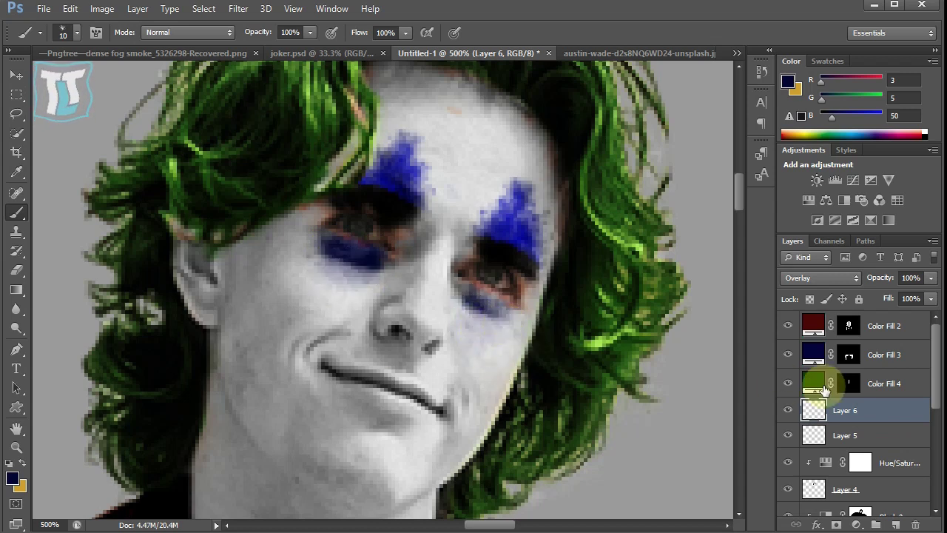
pyautogui.hotkey('ctrl', 'j')
pyautogui.moveTo(930, 277); pyautogui.dragTo(912, 293)
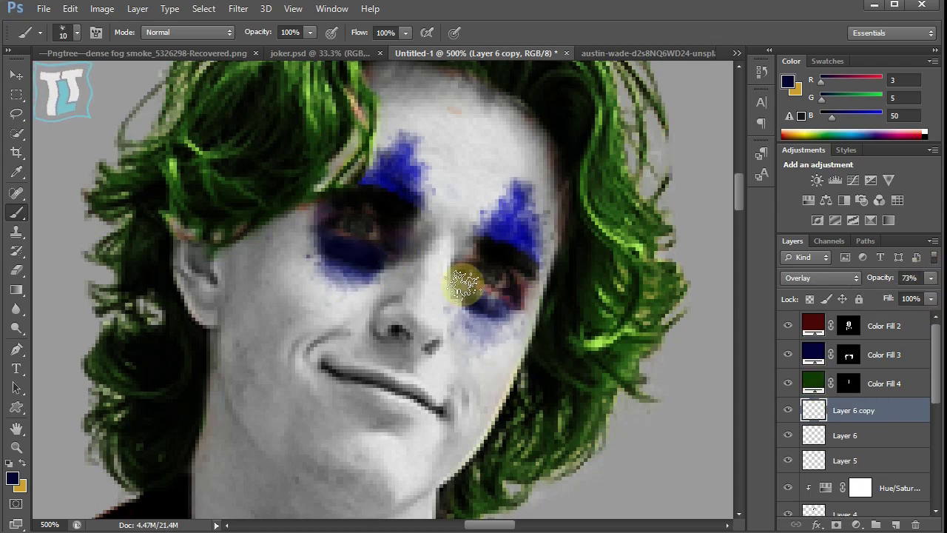
# Step: Duplicate the Layer 6 eyebrow makeup layer and change the copy's blend mode
pyautogui.hotkey('alt', '[')
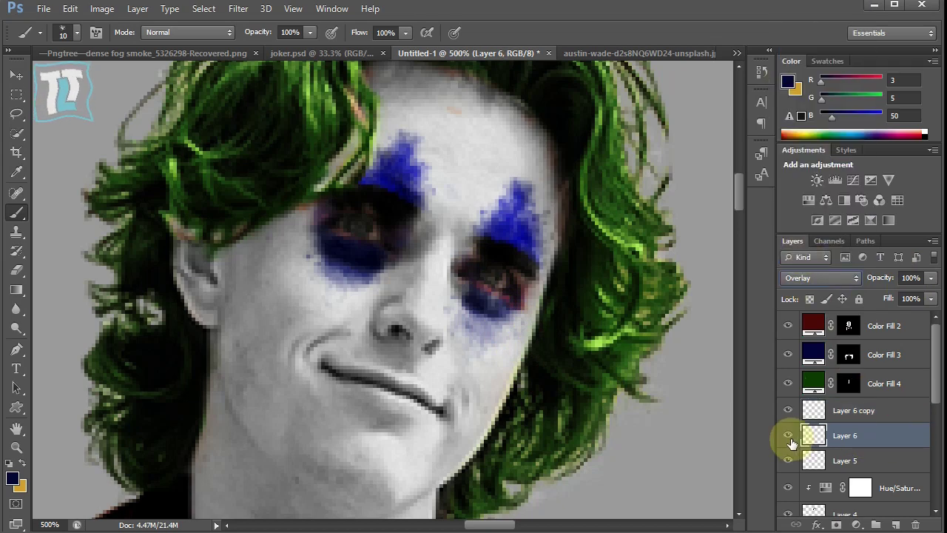
pyautogui.click(799, 460)
pyautogui.hotkey('ctrl', 'j')
pyautogui.click(820, 277)
pyautogui.click(784, 97)
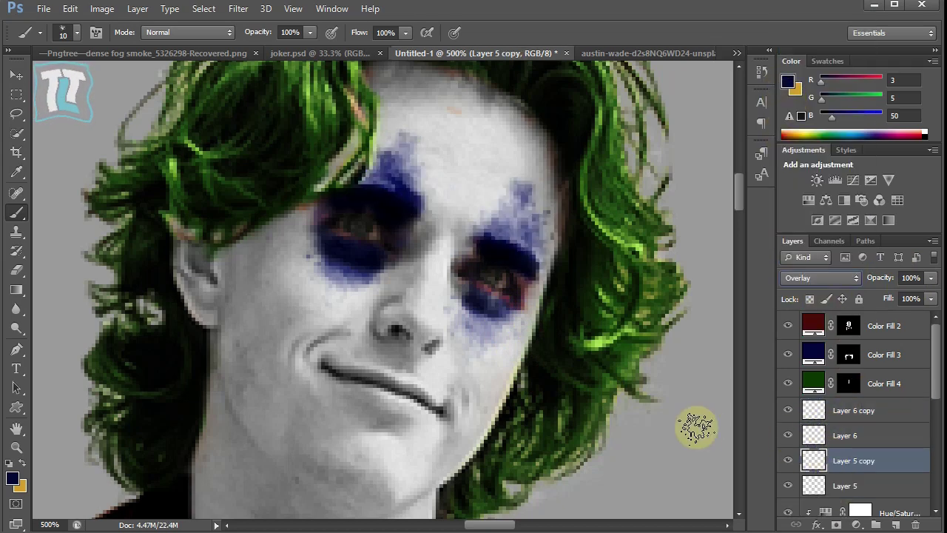
pyautogui.press('e')
# Step: On the Layer 6 copy, try dabbing blue on the left cheek, then undo it
pyautogui.hotkey('alt', ']')
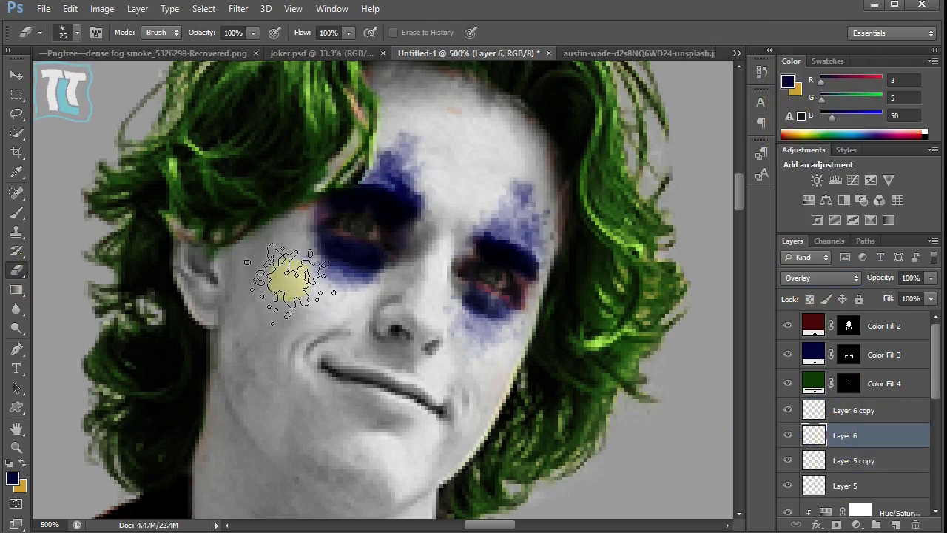
pyautogui.hotkey('alt', ']')
pyautogui.press('b')
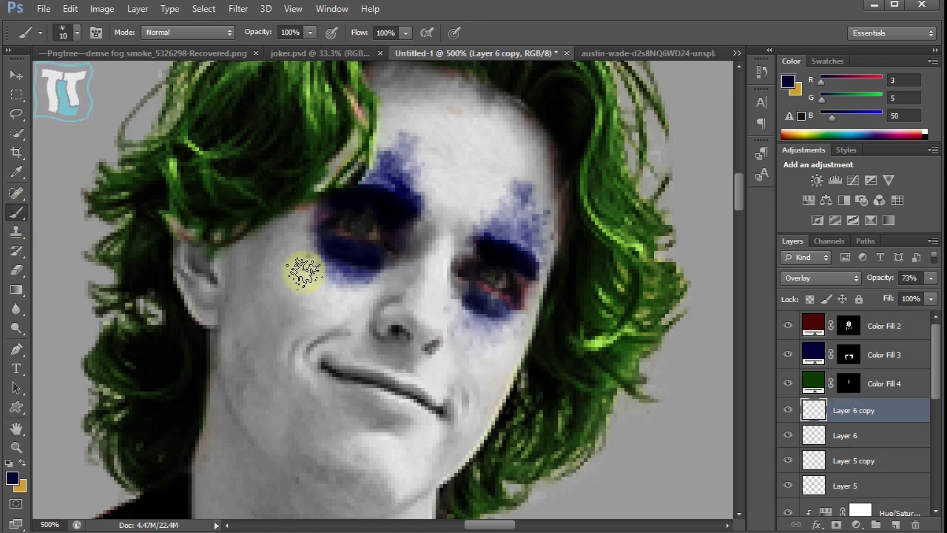
pyautogui.moveTo(256, 315); pyautogui.dragTo(296, 307)
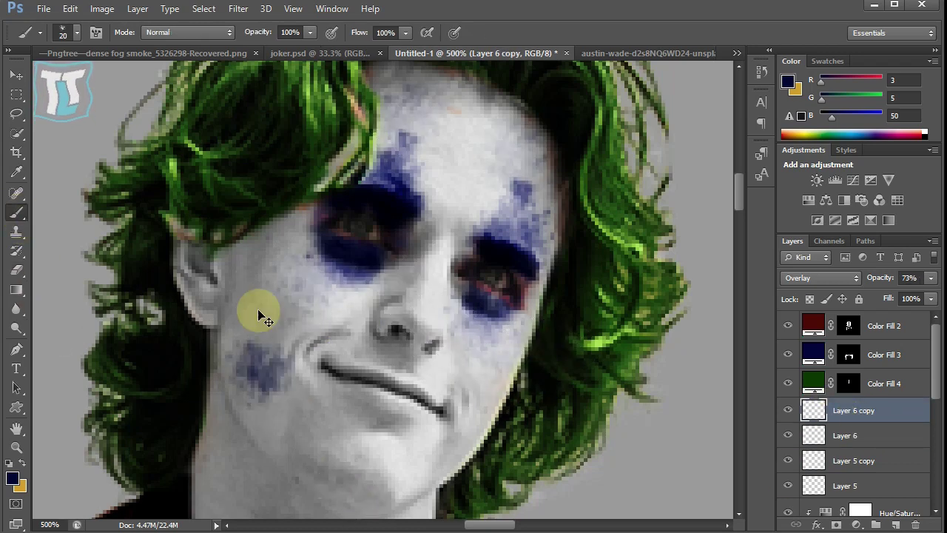
pyautogui.hotkey('ctrl', 'z')
pyautogui.hscroll(3, 571, 461)
# Step: Add a new layer, set the paint colour to white, and pick a small brush preset
pyautogui.hotkey('ctrl', 'shift', 'alt', 'n')
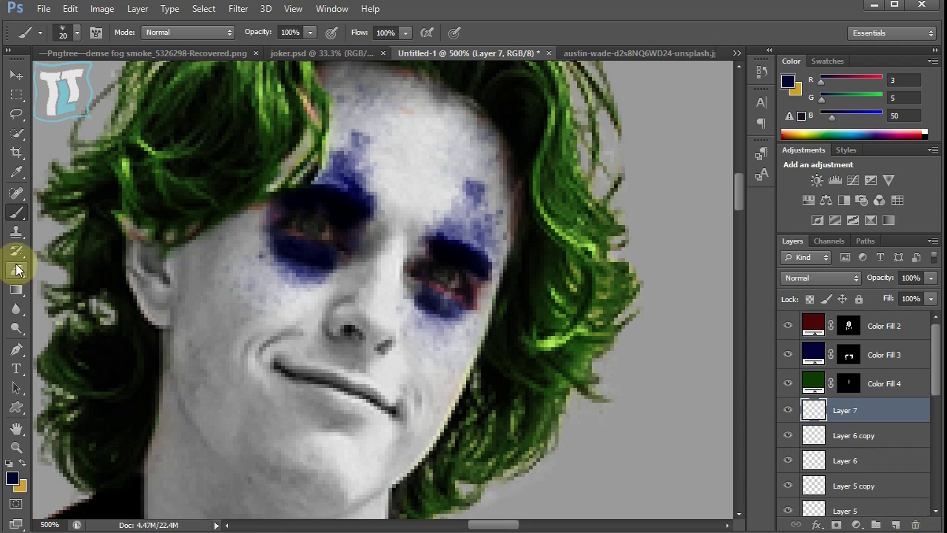
pyautogui.click(12, 478)
pyautogui.press('Return')
pyautogui.press('[')
pyautogui.press('[')
pyautogui.press('[')
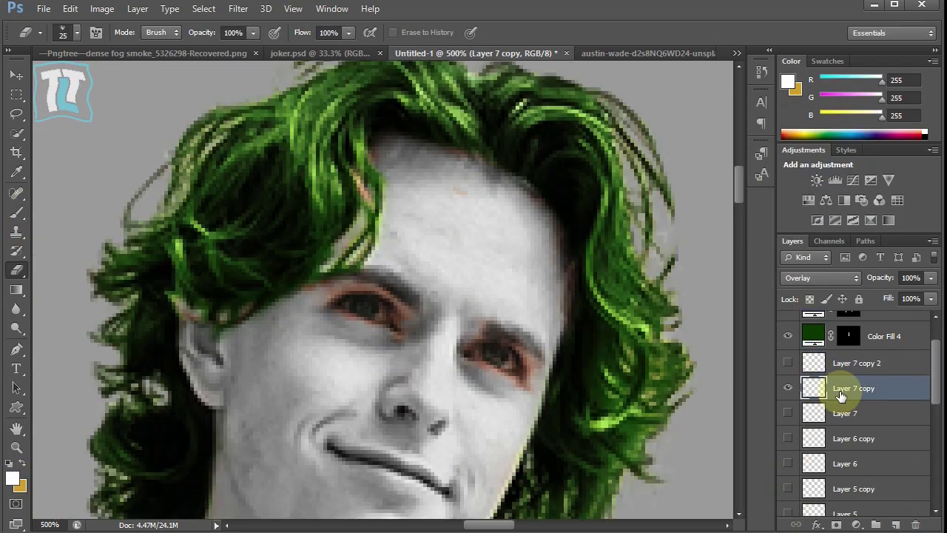
pyautogui.press('b')
pyautogui.rightClick(392, 296)
pyautogui.doubleClick(553, 423)
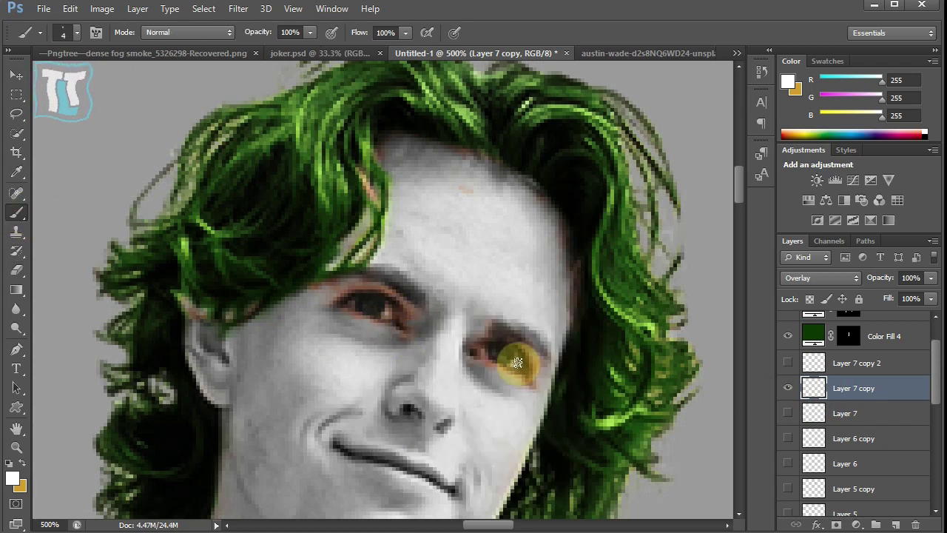
# Step: Set the layer to Vivid Light at 52% opacity and select Layer 7 copy 2
pyautogui.click(785, 276)
pyautogui.click(784, 280)
pyautogui.moveTo(930, 278); pyautogui.dragTo(894, 296)
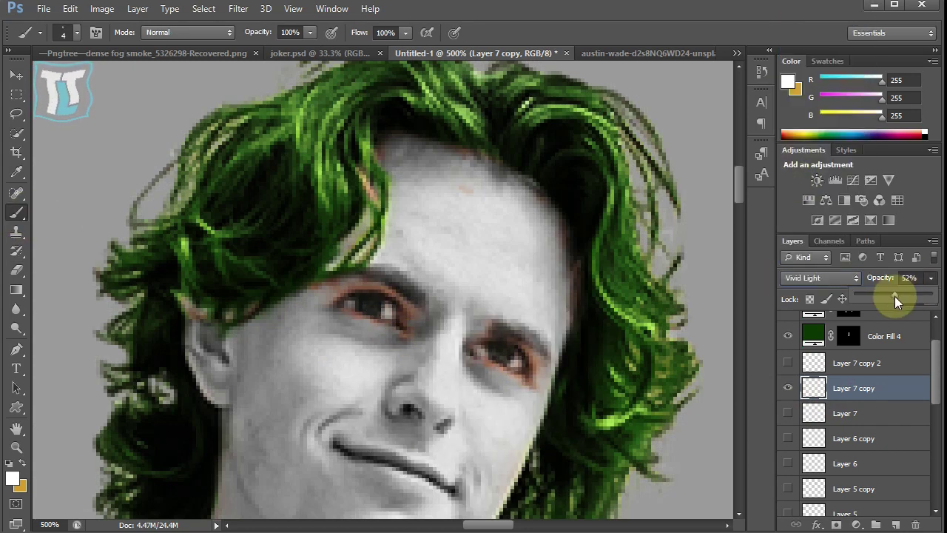
pyautogui.moveTo(788, 437); pyautogui.dragTo(788, 463)
pyautogui.scroll(2, 930, 386)
pyautogui.moveTo(931, 278); pyautogui.dragTo(899, 295)
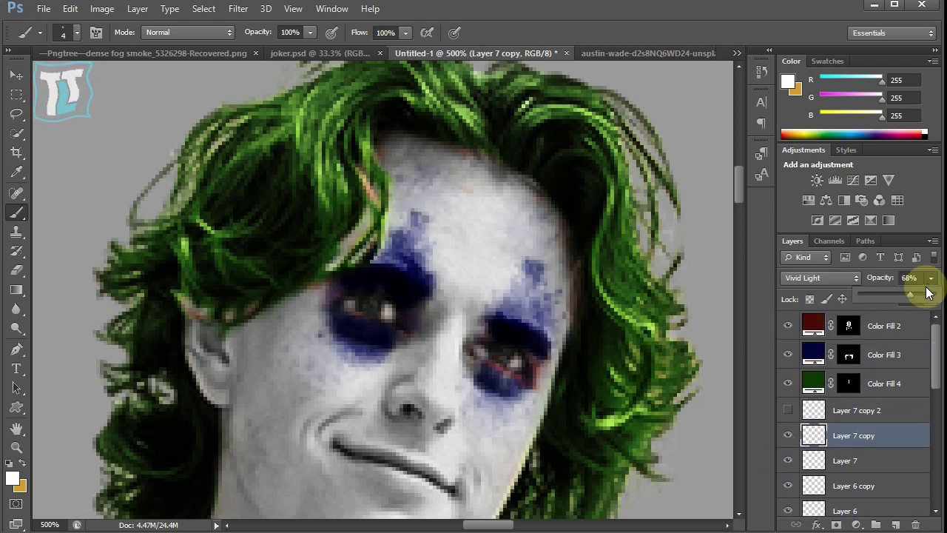
pyautogui.click(788, 410)
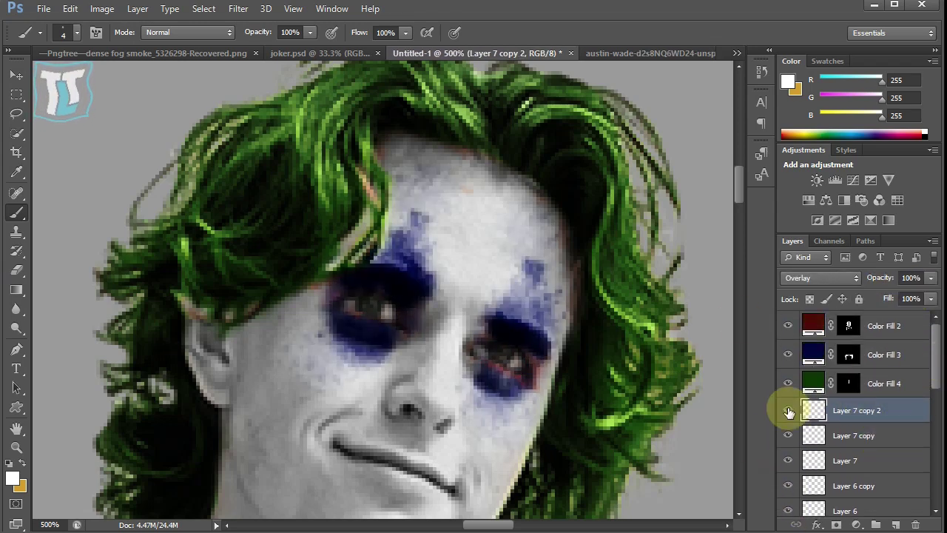
# Step: With a 3 px brush, paint a short white stroke at the left cheek edge
pyautogui.rightClick(254, 369)
pyautogui.press('Return')
pyautogui.press('[')
pyautogui.moveTo(254, 323); pyautogui.dragTo(281, 375)
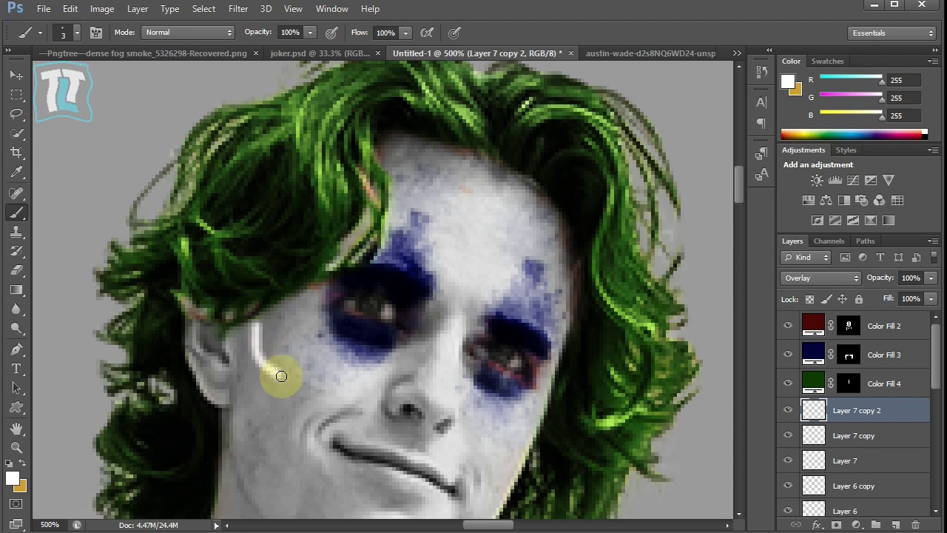
pyautogui.hotkey('ctrl', 'z')
pyautogui.moveTo(243, 327)
pyautogui.mouseDown()
pyautogui.moveTo(269, 372)
pyautogui.moveTo(343, 319)
pyautogui.mouseUp()
# Step: Transform the white stroke into place, set Vivid Light, and duplicate it at 65% opacity
pyautogui.hotkey('ctrl', 't')
pyautogui.hotkey('ctrl', '+')
pyautogui.press('Return')
pyautogui.hotkey('ctrl', '-')
pyautogui.click(820, 278)
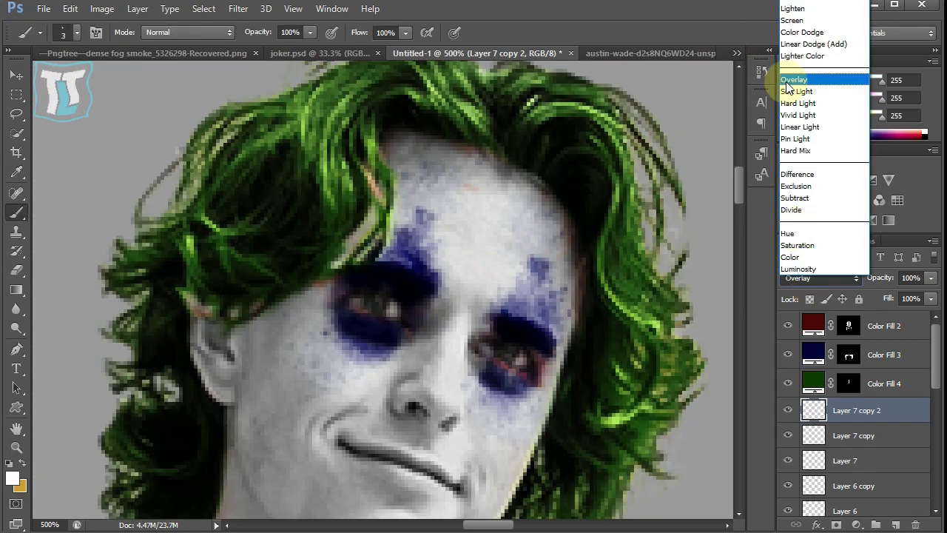
pyautogui.click(802, 89)
pyautogui.click(811, 277)
pyautogui.click(803, 111)
pyautogui.click(17, 77)
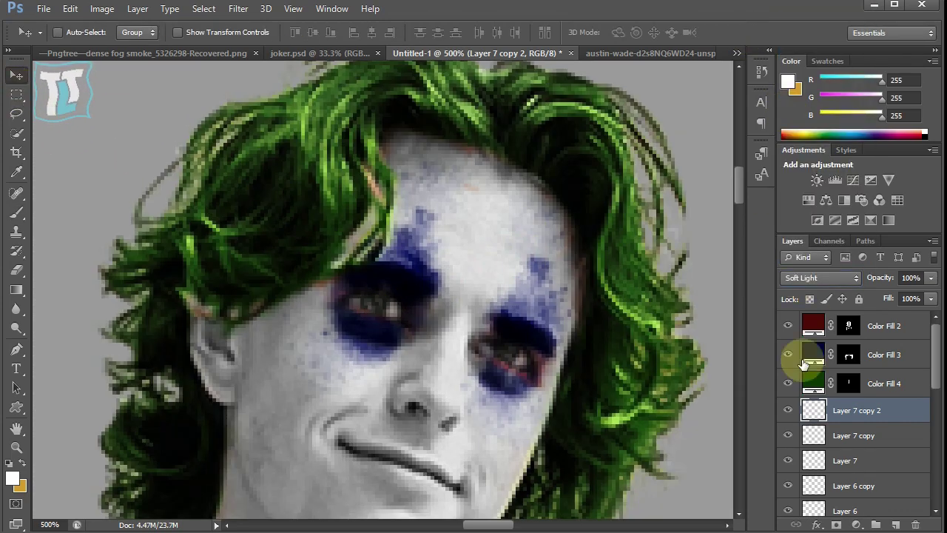
pyautogui.moveTo(851, 410); pyautogui.dragTo(873, 400)
pyautogui.moveTo(931, 277); pyautogui.dragTo(904, 293)
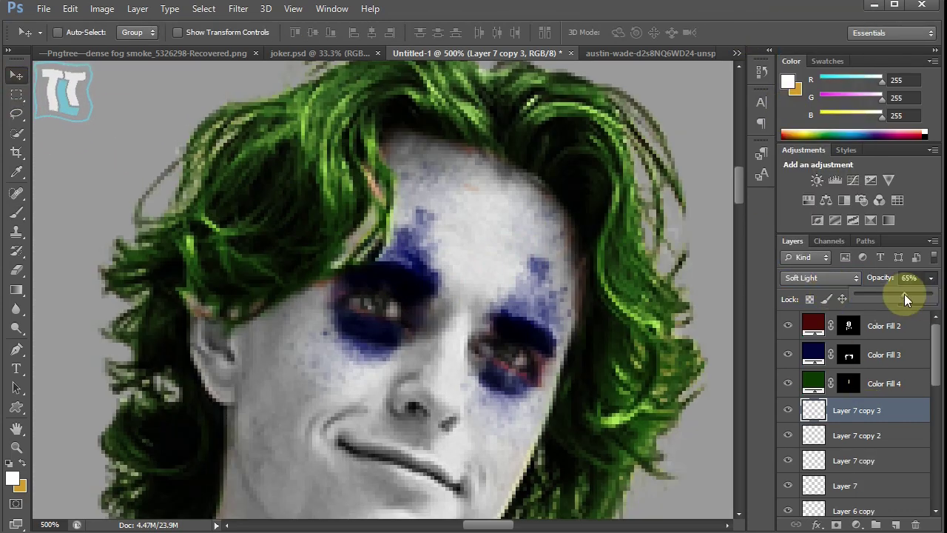
# Step: On a new layer, paint a small white highlight and begin scaling it onto the right eye
pyautogui.click(895, 525)
pyautogui.press('b')
pyautogui.moveTo(292, 393)
pyautogui.mouseDown()
pyautogui.moveTo(285, 397)
pyautogui.moveTo(525, 359)
pyautogui.moveTo(516, 353)
pyautogui.moveTo(538, 366)
pyautogui.mouseUp()
pyautogui.hotkey('ctrl', 't')
pyautogui.hotkey('ctrl', '+')
# Step: Place the eye highlight, set Layer 8 to Soft Light, and duplicate Layer 8
pyautogui.press('Return')
pyautogui.hotkey('ctrl', '-')
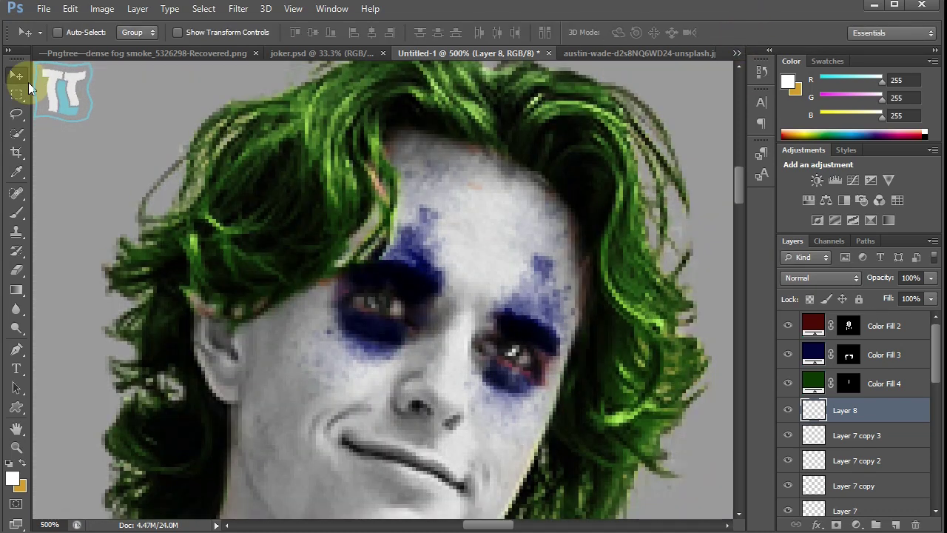
pyautogui.hotkey('ctrl', 't')
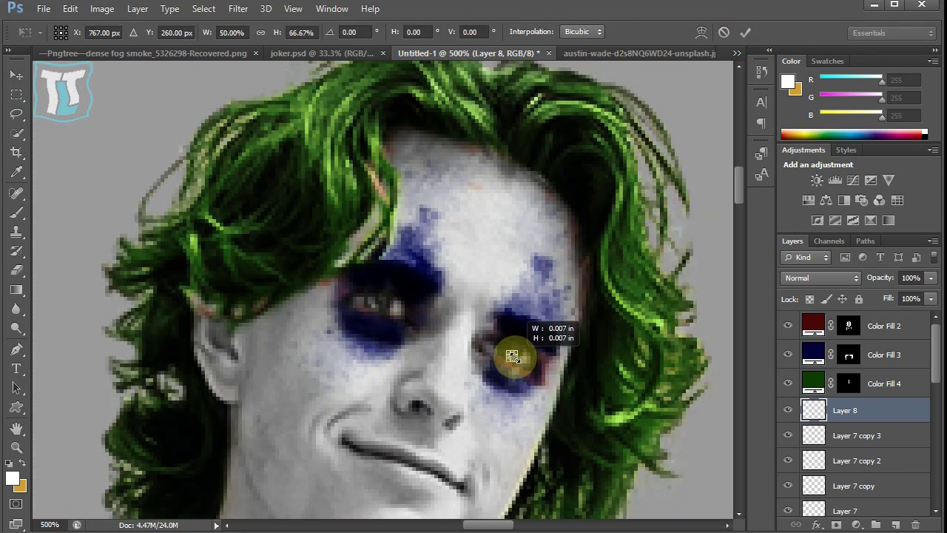
pyautogui.press('Return')
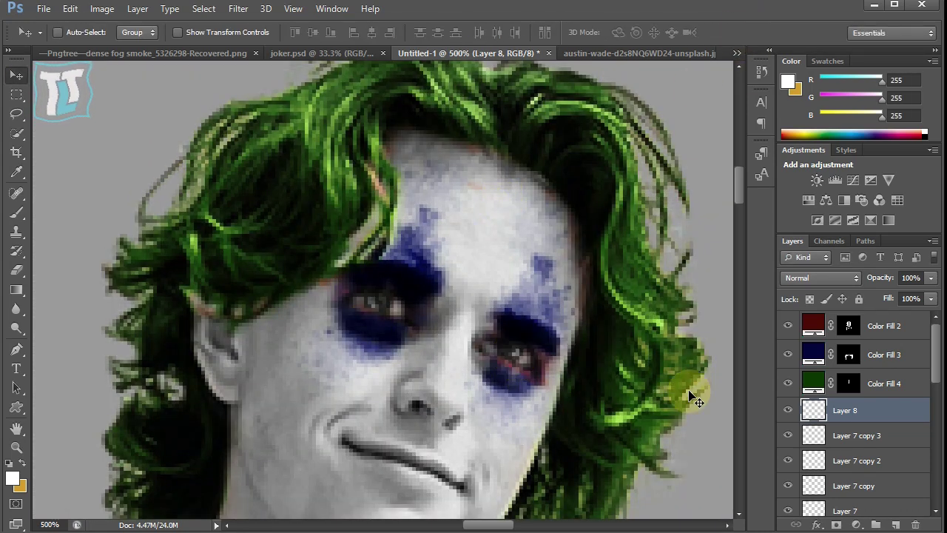
pyautogui.click(820, 278)
pyautogui.click(807, 111)
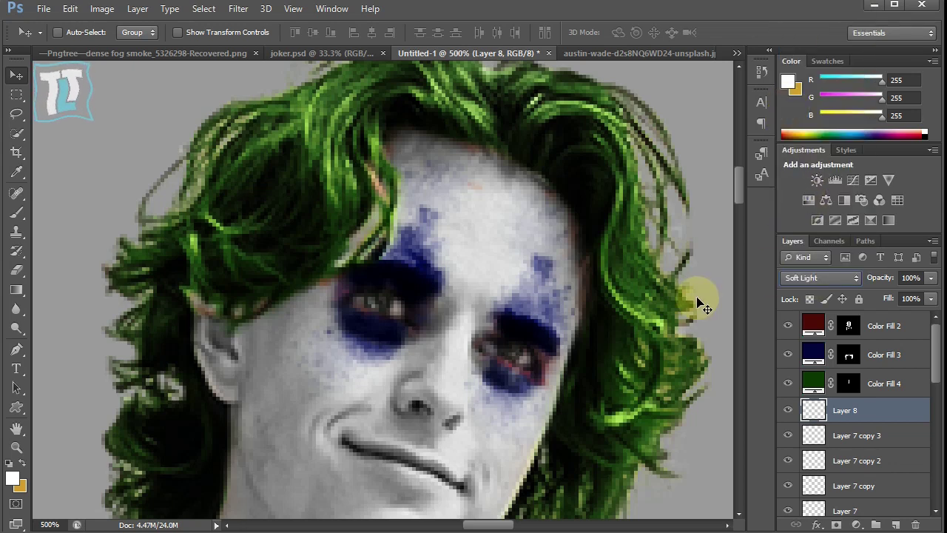
pyautogui.hotkey('ctrl', '-')
pyautogui.hotkey('ctrl', 'j')
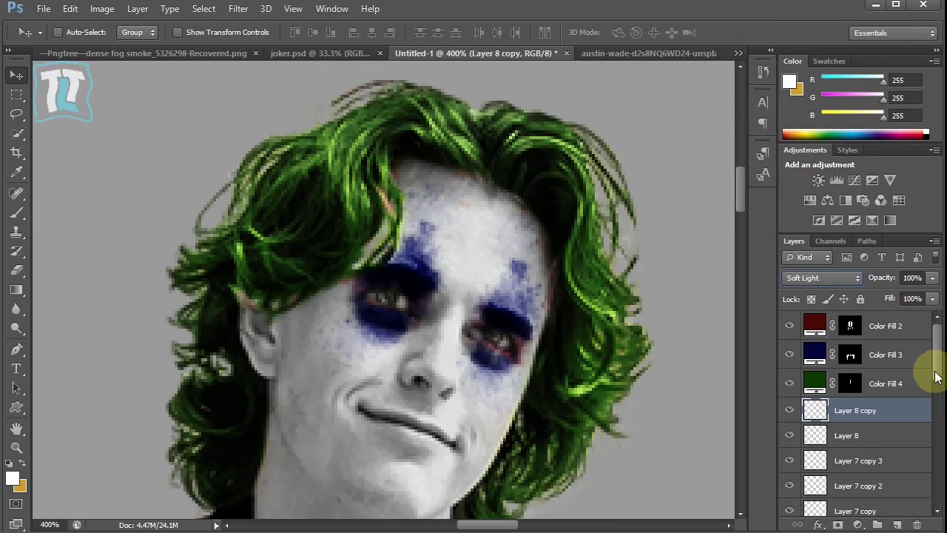
# Step: On Layer 6, paint navy around the right eye with the 23 px sampled brush; choose bright red
pyautogui.scroll(-3, 936, 378)
pyautogui.click(851, 489)
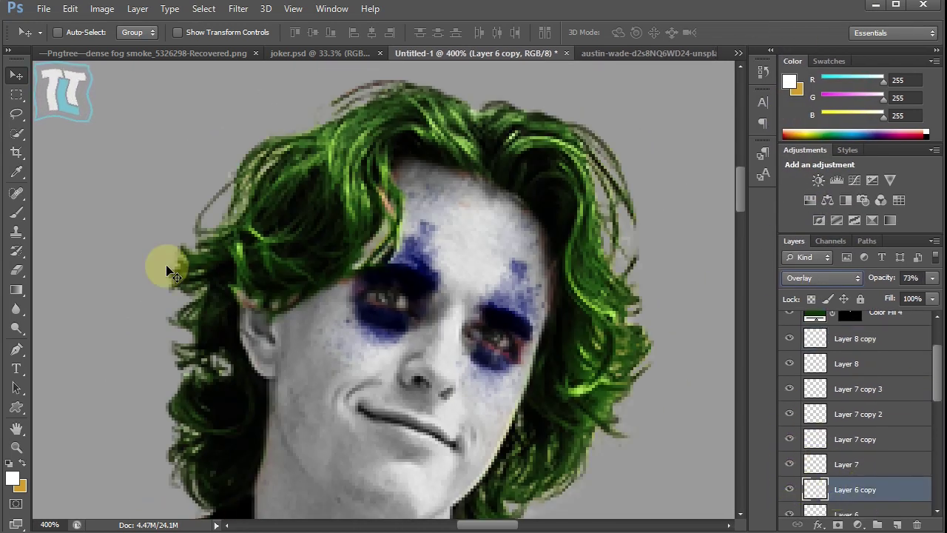
pyautogui.press('b')
pyautogui.keyDown('alt'); pyautogui.click(521, 344); pyautogui.keyUp('alt')
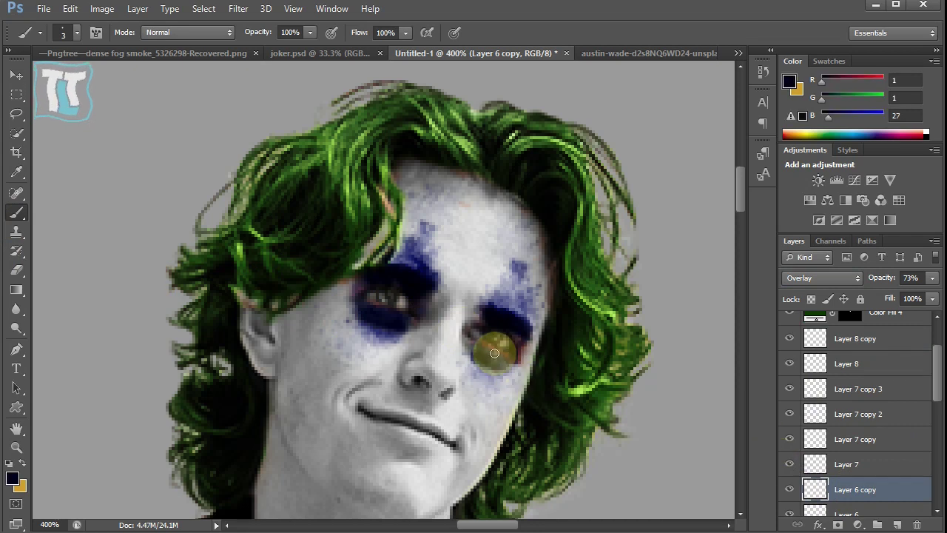
pyautogui.scroll(-1, 851, 444)
pyautogui.click(851, 464)
pyautogui.rightClick(381, 315)
pyautogui.click(408, 449)
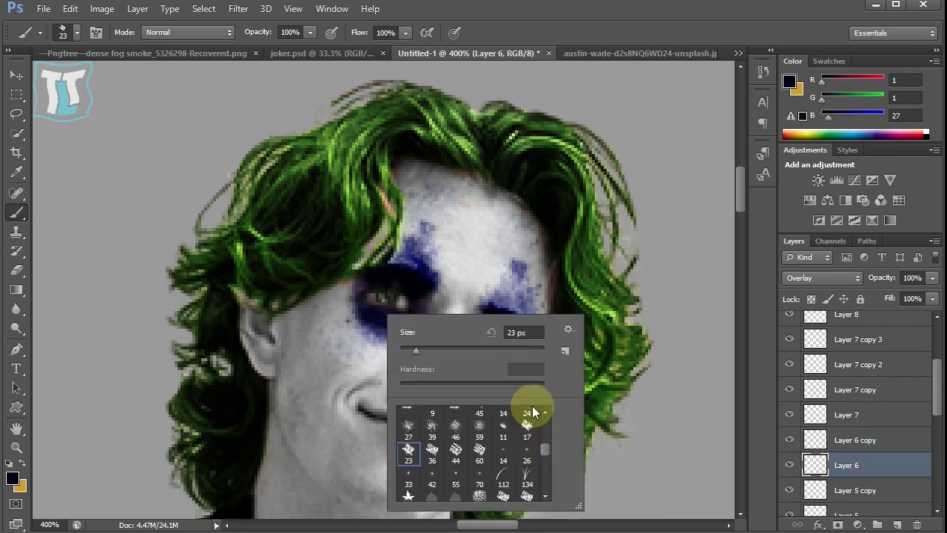
pyautogui.click(497, 384)
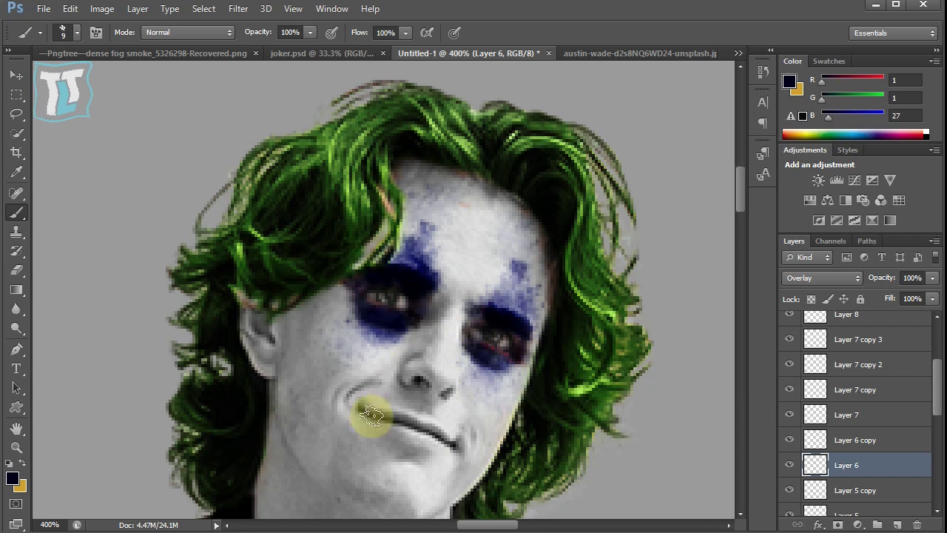
pyautogui.click(518, 299)
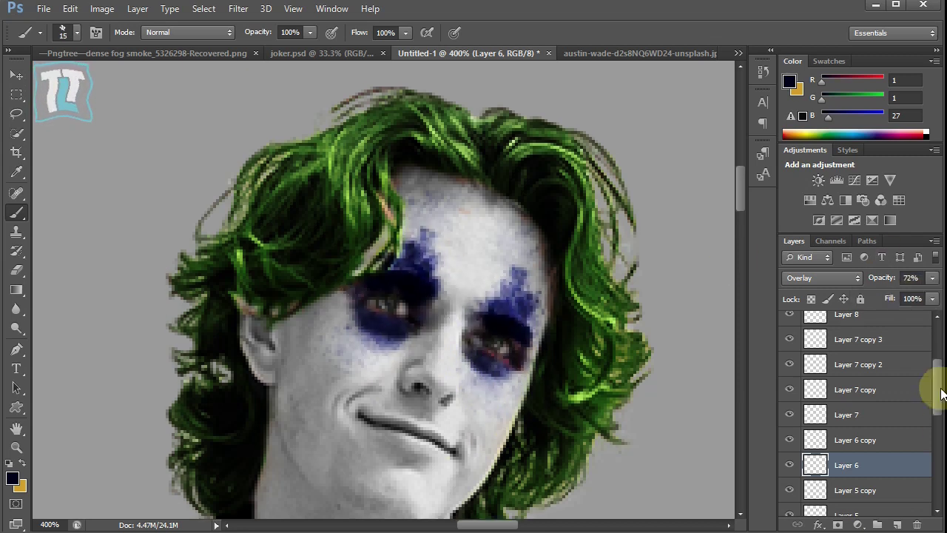
pyautogui.click(12, 478)
pyautogui.click(813, 219)
# Step: Paint the clown nose in a darker red, replacing the first bright red dab
pyautogui.click(896, 144)
pyautogui.click(435, 377)
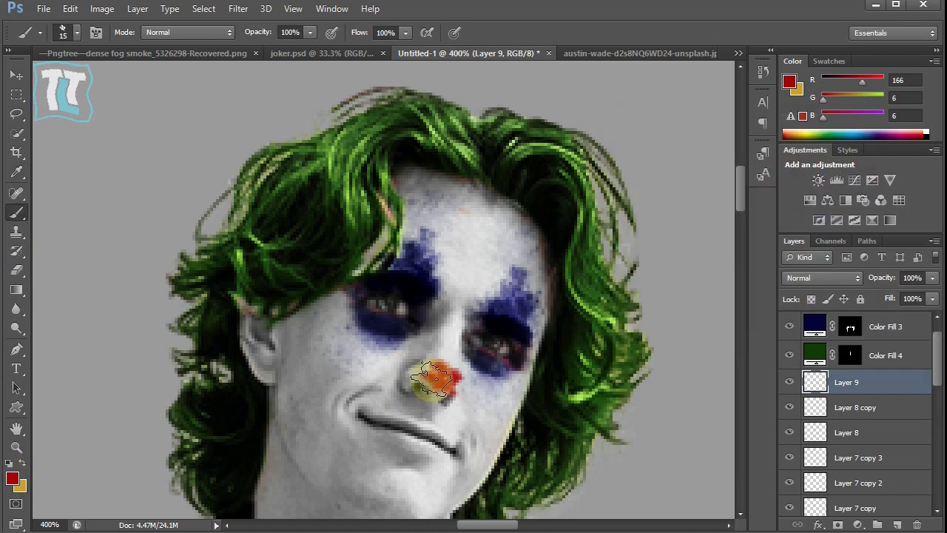
pyautogui.hotkey('ctrl', 'z')
pyautogui.click(12, 478)
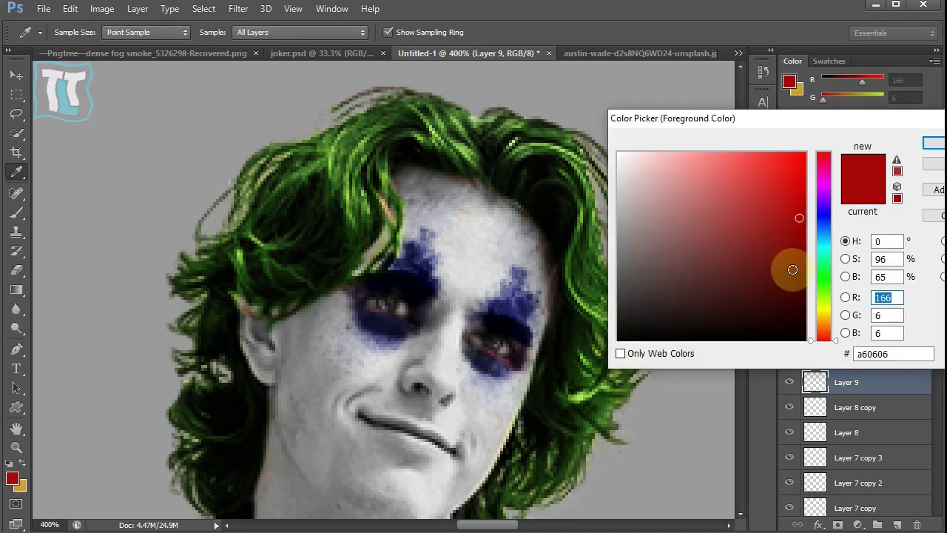
pyautogui.click(792, 274)
pyautogui.click(896, 144)
pyautogui.moveTo(417, 357); pyautogui.dragTo(443, 392)
pyautogui.press(']')
pyautogui.press(']')
pyautogui.press(']')
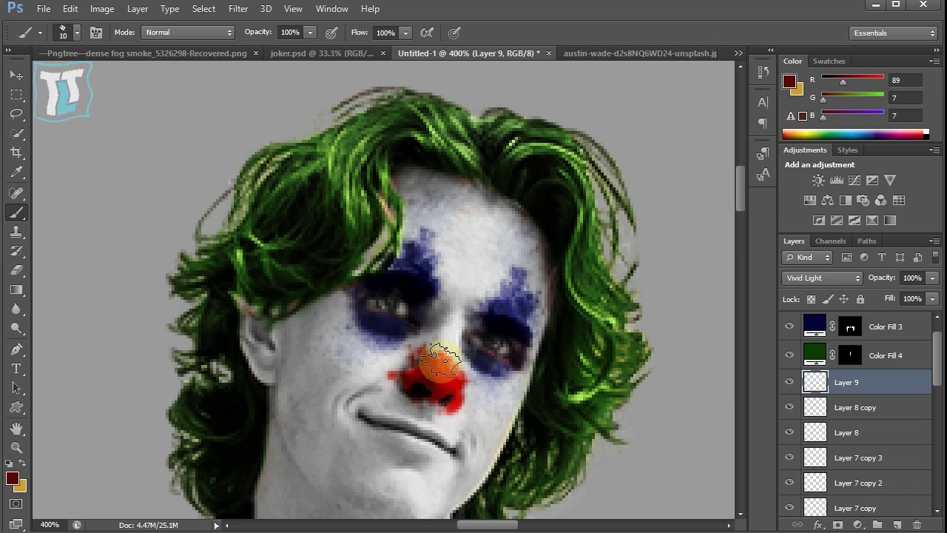
# Step: Tidy the red nose edges with the Eraser and Brush
pyautogui.press('e')
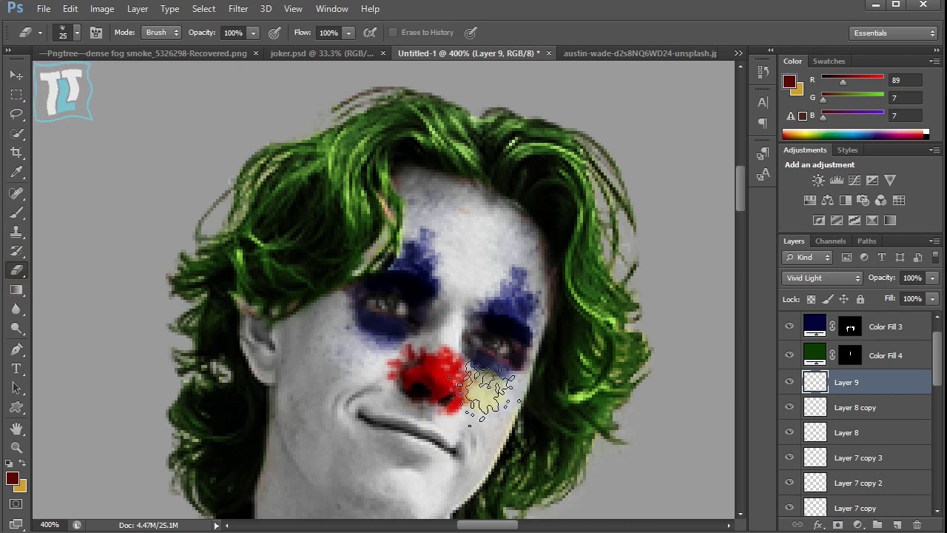
pyautogui.scroll(-1, 740, 198)
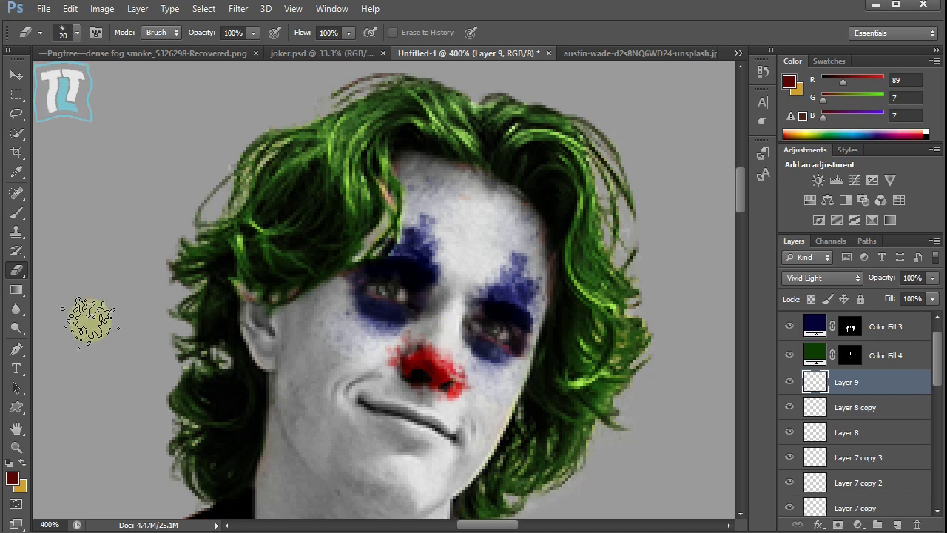
pyautogui.press('b')
pyautogui.moveTo(433, 380); pyautogui.dragTo(440, 370)
pyautogui.scroll(-3, 742, 206)
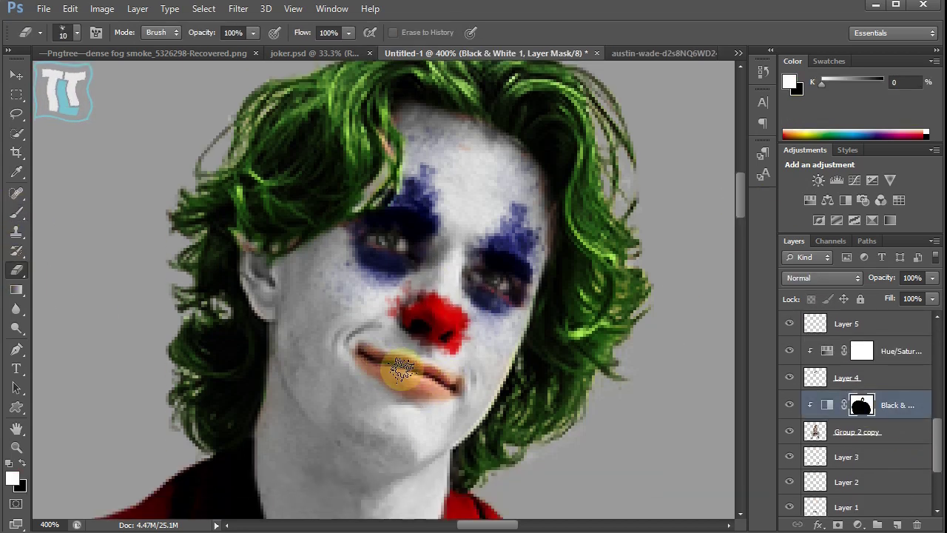
pyautogui.press('b')
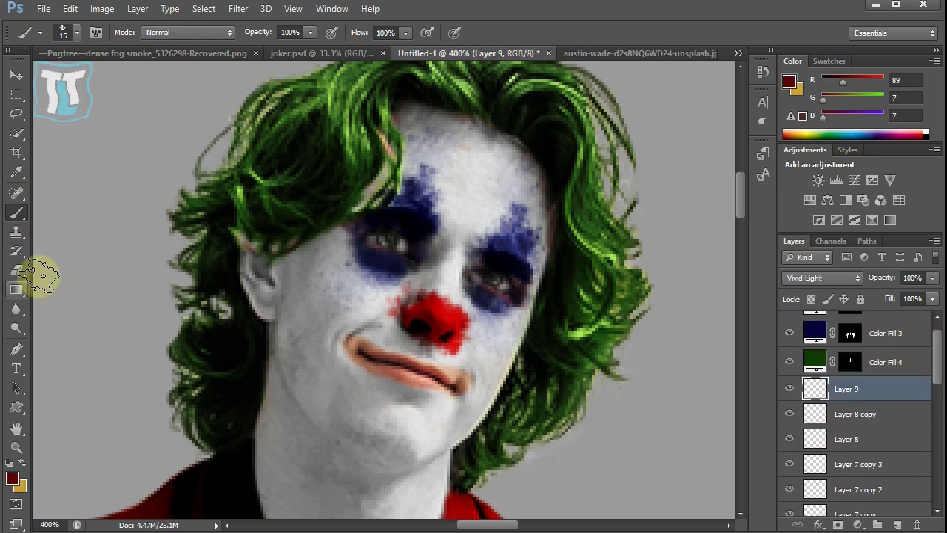
# Step: Paint a wide red smile across lips and cheeks, erase its ragged left edge, and zoom out
pyautogui.moveTo(347, 343)
pyautogui.mouseDown()
pyautogui.moveTo(461, 381)
pyautogui.moveTo(370, 416)
pyautogui.moveTo(401, 369)
pyautogui.moveTo(356, 347)
pyautogui.mouseUp()
pyautogui.press('e')
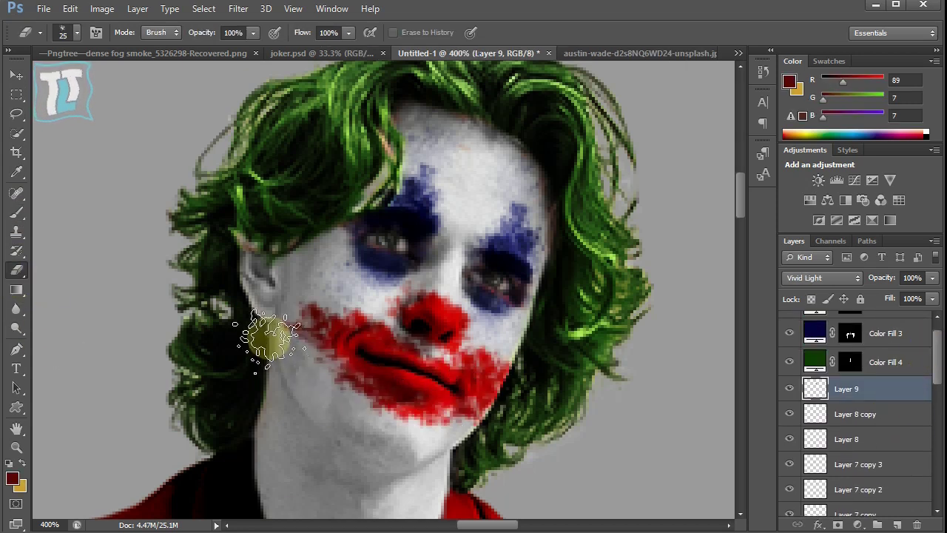
pyautogui.moveTo(253, 328); pyautogui.dragTo(360, 423)
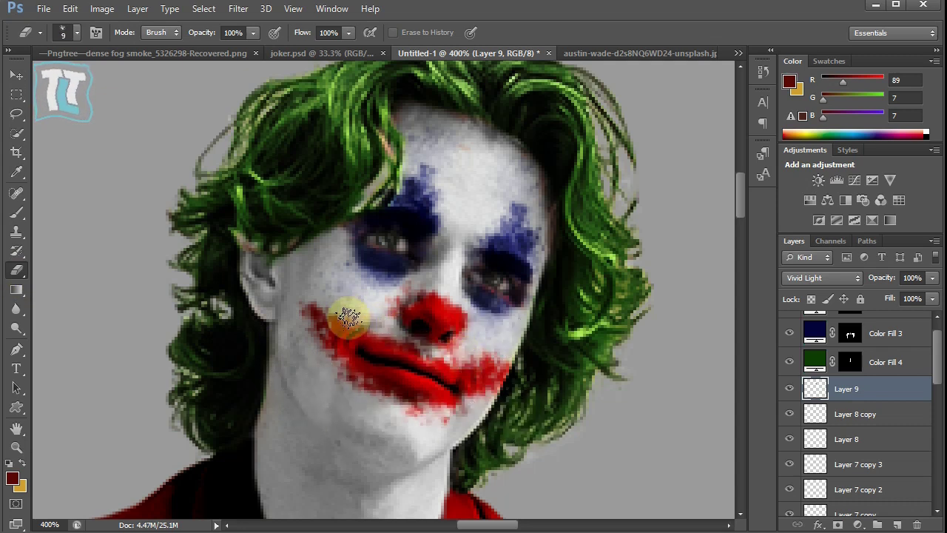
pyautogui.press('b')
pyautogui.rightClick(329, 333)
pyautogui.click(355, 444)
pyautogui.press('Return')
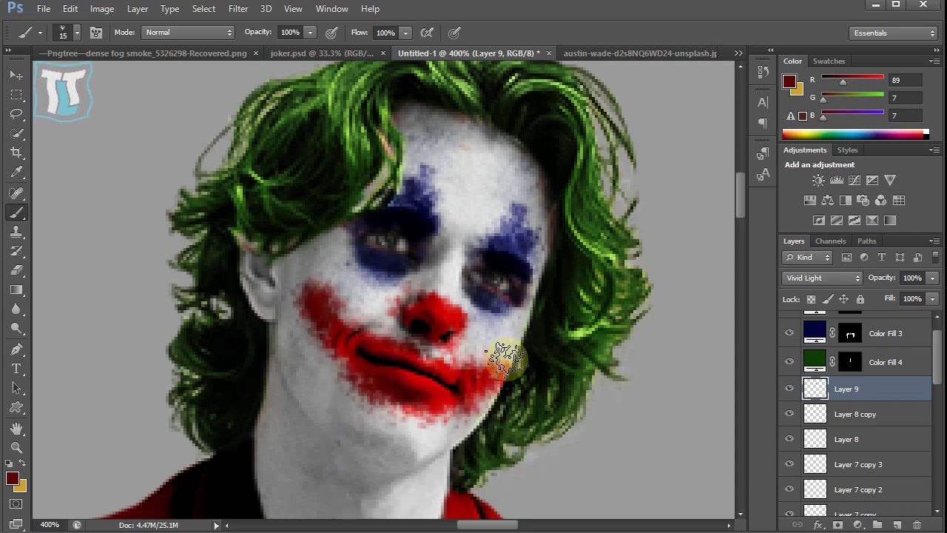
pyautogui.press('e')
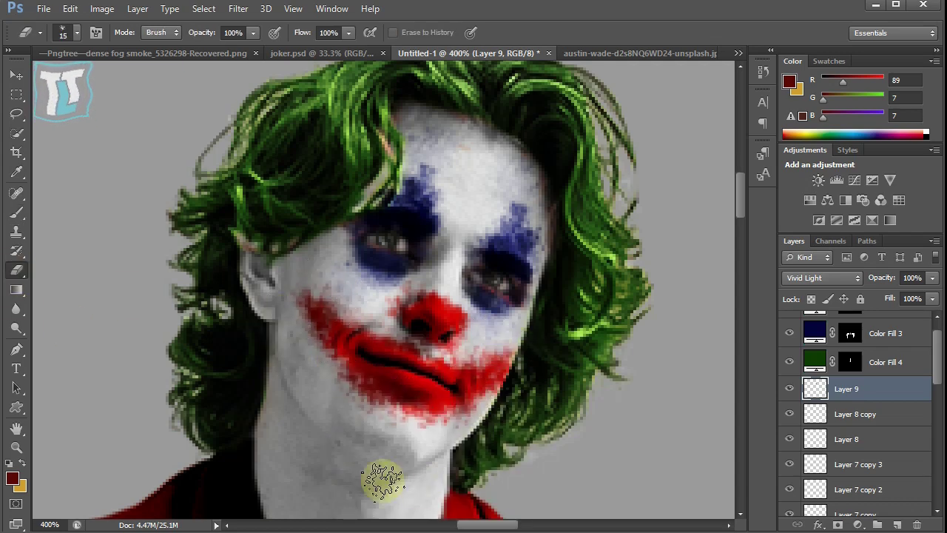
pyautogui.hotkey('ctrl', '-')
pyautogui.hotkey('ctrl', '-')
pyautogui.hotkey('ctrl', '-')
pyautogui.hotkey('ctrl', '-')
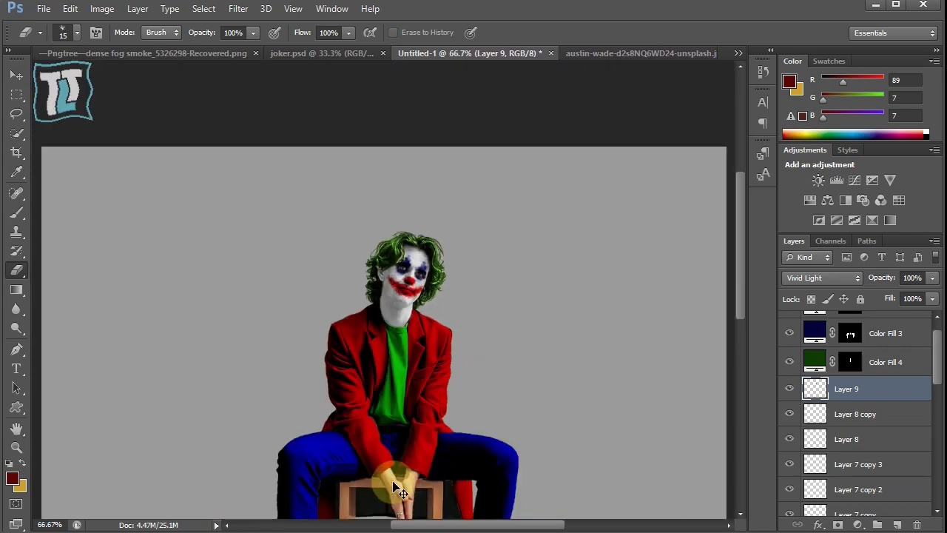
pyautogui.hotkey('ctrl', '-')
# Step: Above the istockphoto floor layer, add a dark solid Color Fill layer
pyautogui.scroll(-5, 930, 434)
pyautogui.scroll(-5, 934, 426)
pyautogui.scroll(-3, 933, 444)
pyautogui.scroll(2, 941, 466)
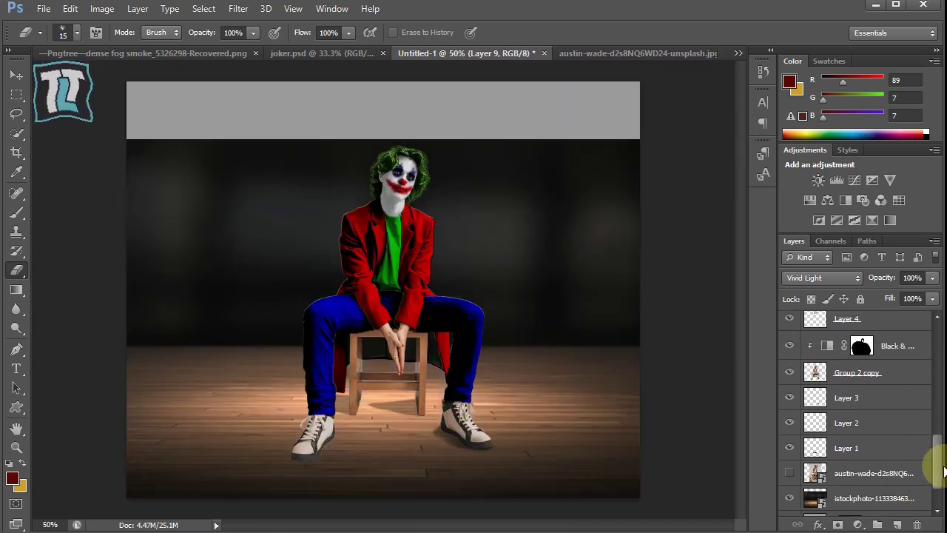
pyautogui.scroll(3, 939, 458)
pyautogui.scroll(-5, 924, 447)
pyautogui.click(914, 448)
pyautogui.scroll(2, 944, 462)
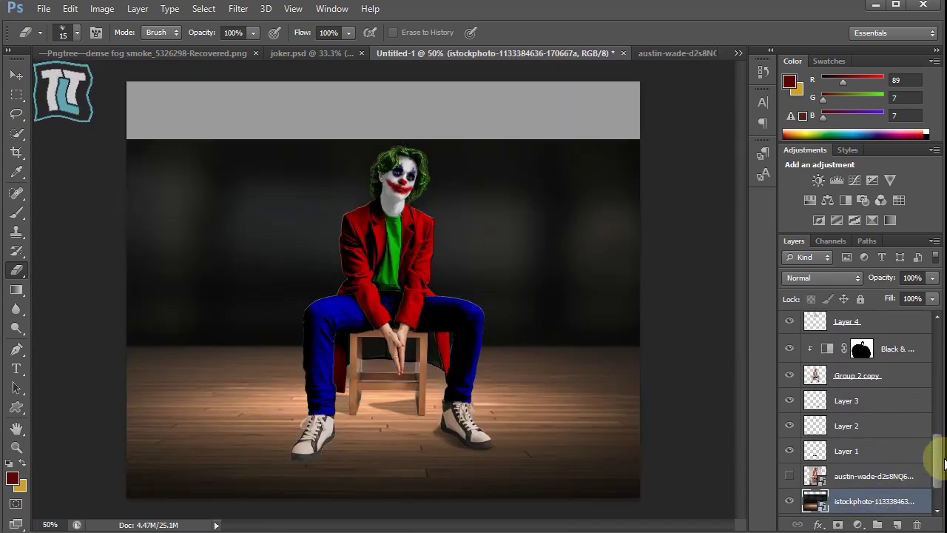
pyautogui.scroll(-3, 930, 454)
pyautogui.click(857, 524)
pyautogui.press('Return')
# Step: Place the batman_joker wallpaper image, enlarged and moved up to cover the back wall
pyautogui.click(44, 8)
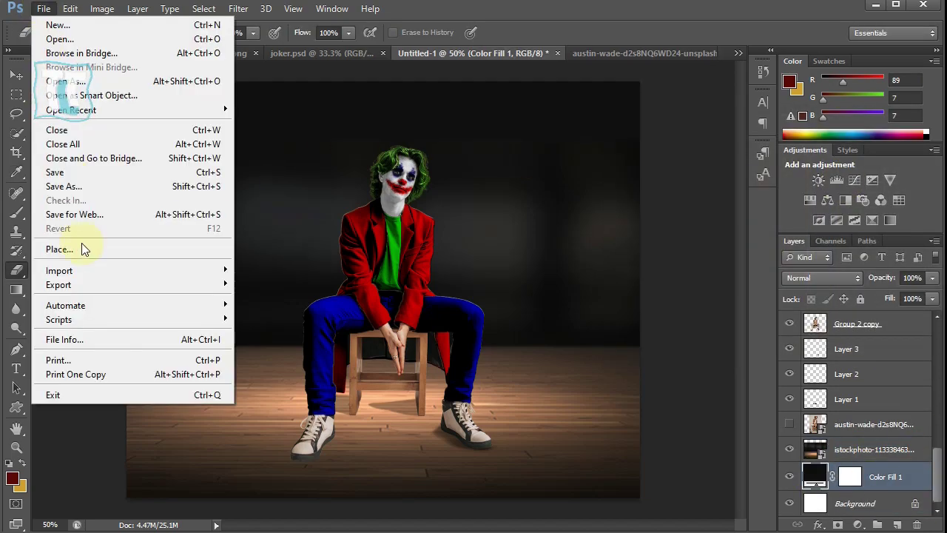
pyautogui.click(81, 248)
pyautogui.doubleClick(554, 131)
pyautogui.moveTo(774, 452)
pyautogui.mouseDown()
pyautogui.moveTo(699, 458)
pyautogui.moveTo(692, 437)
pyautogui.mouseUp()
pyautogui.moveTo(514, 390)
pyautogui.mouseDown()
pyautogui.moveTo(518, 244)
pyautogui.moveTo(520, 274)
pyautogui.mouseUp()
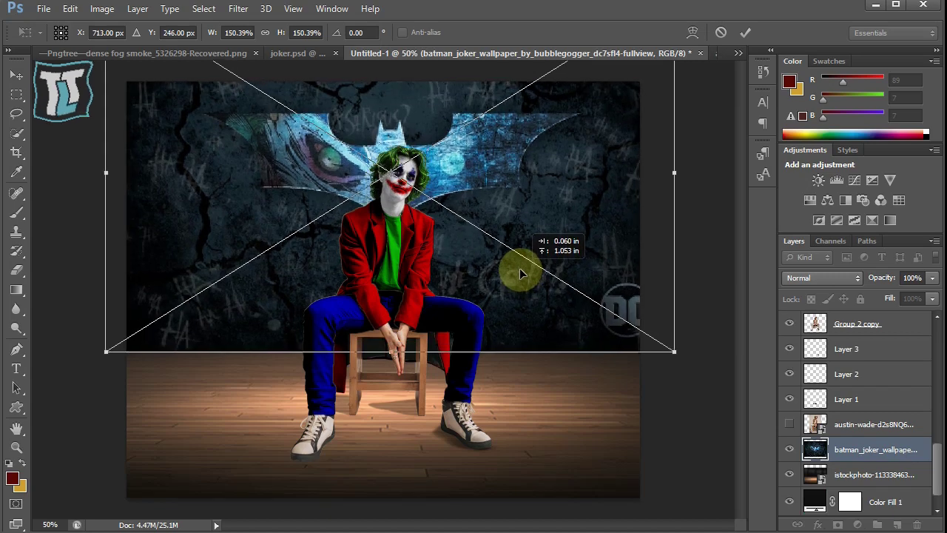
pyautogui.click(745, 32)
# Step: With the wallpaper layer selected, zoom in on the figure and switch to the Eraser
pyautogui.keyDown('ctrl'); pyautogui.click(501, 276); pyautogui.keyUp('ctrl')
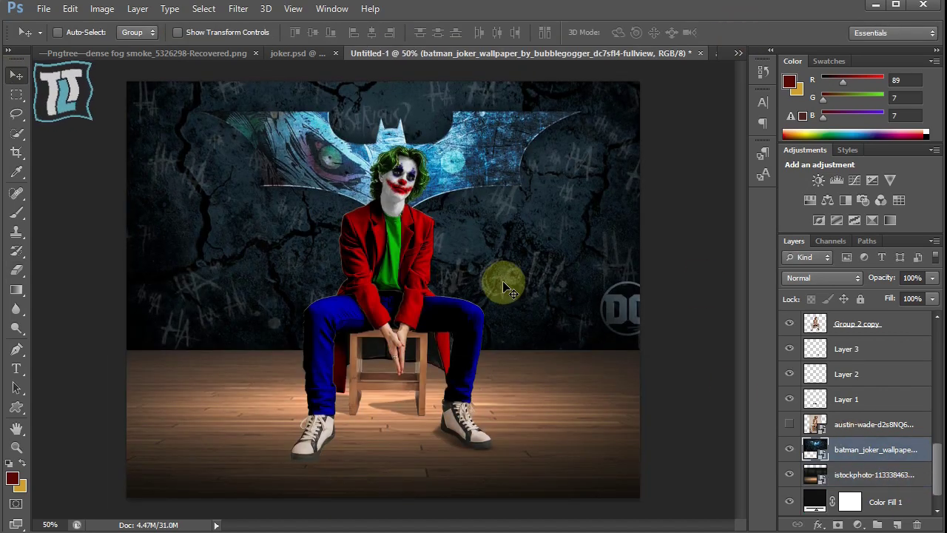
pyautogui.hotkey('ctrl', '+')
pyautogui.press('b')
pyautogui.click(14, 276)
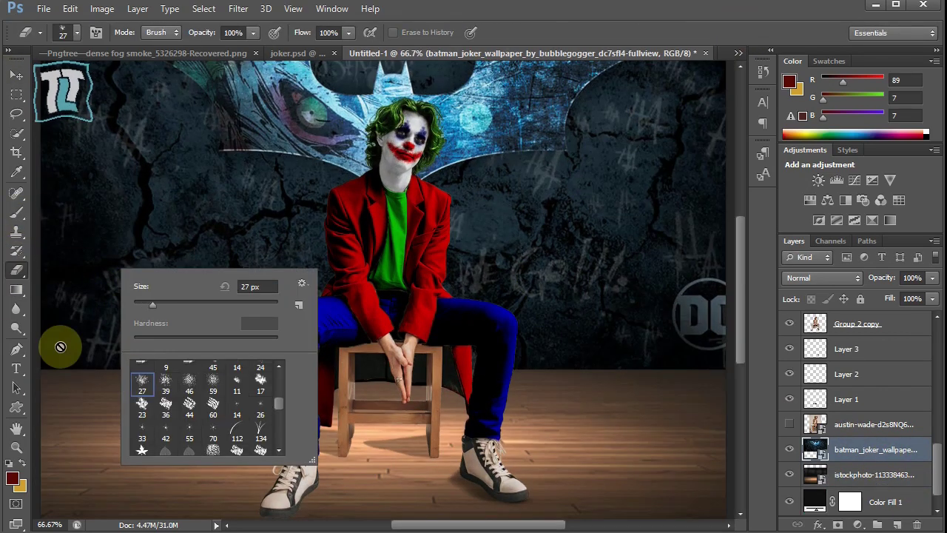
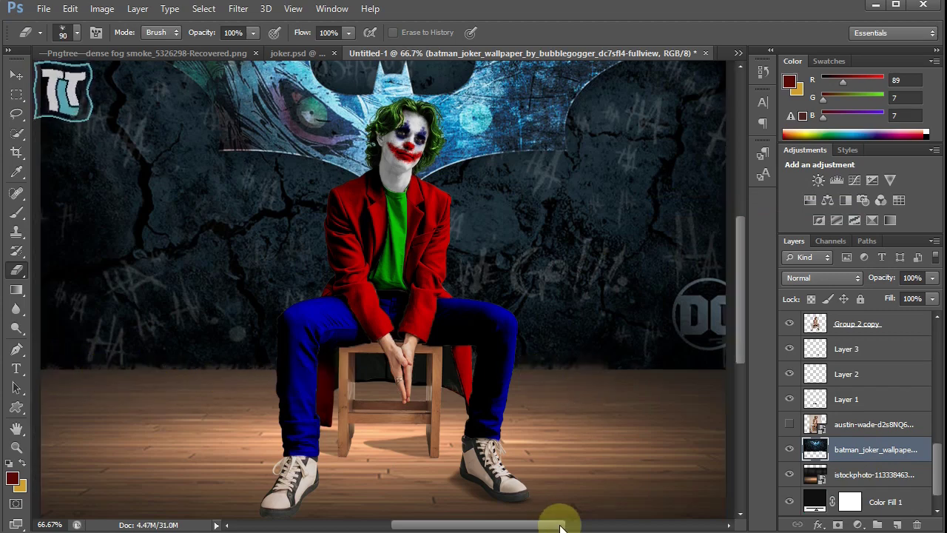
# Step: Add a dark red (7b0808) Stroke at 100% opacity to the batman_joker_wallpaper layer
pyautogui.hscroll(3, 560, 527)
pyautogui.hscroll(-9, 406, 398)
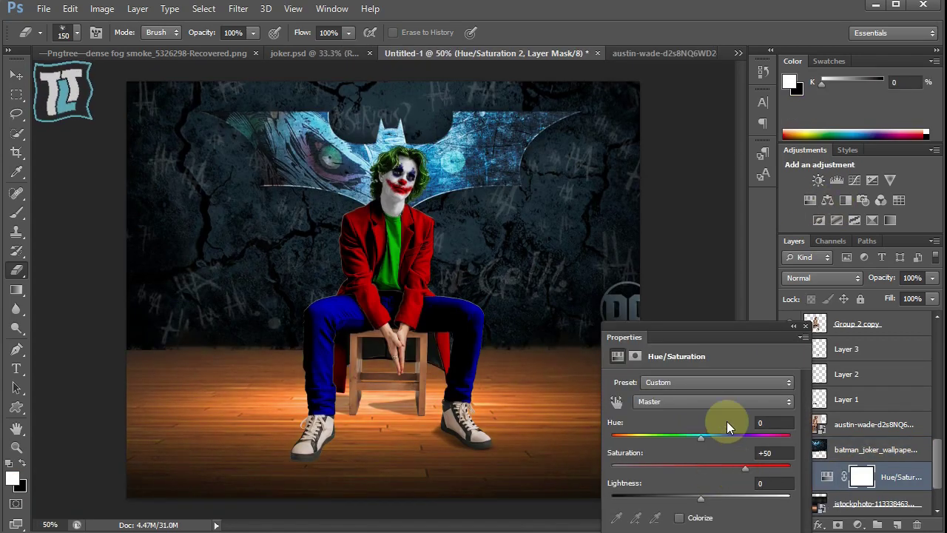
pyautogui.doubleClick(923, 451)
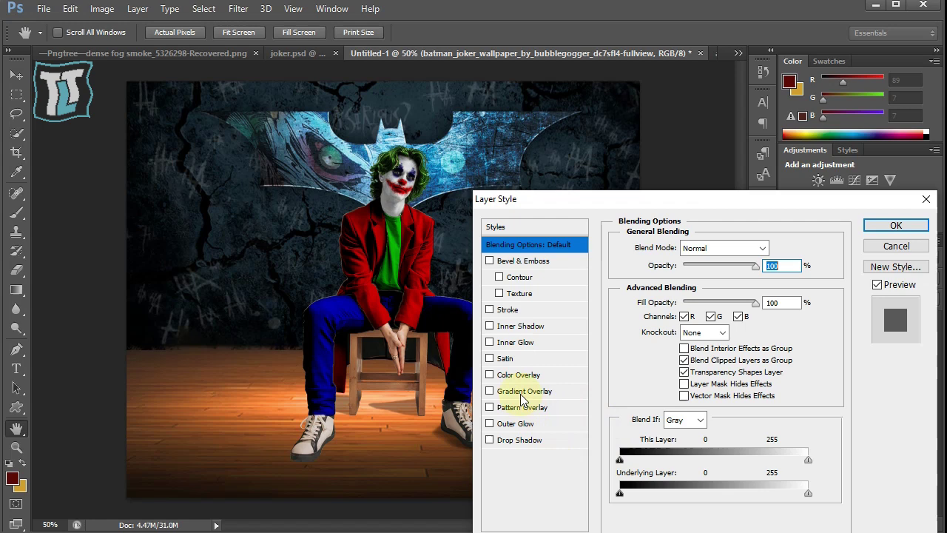
pyautogui.click(508, 310)
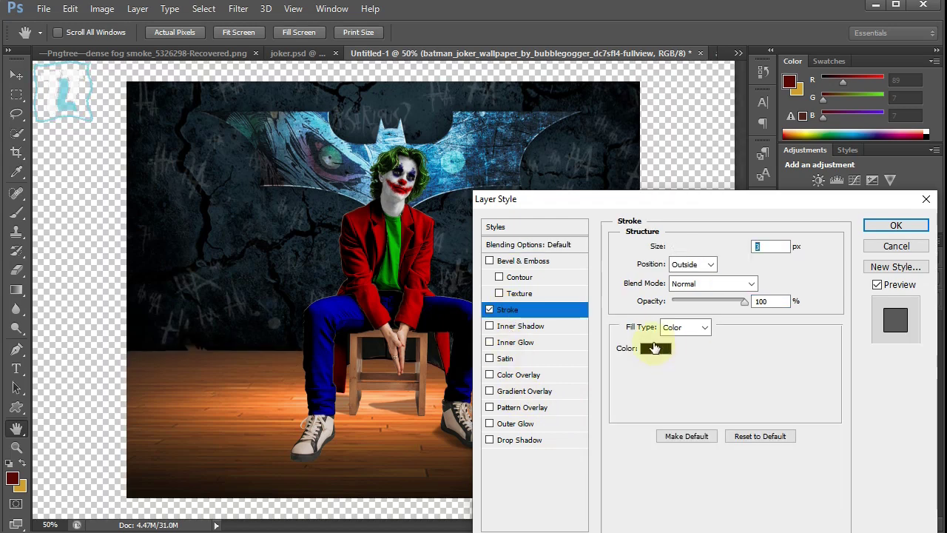
pyautogui.click(634, 352)
pyautogui.click(793, 249)
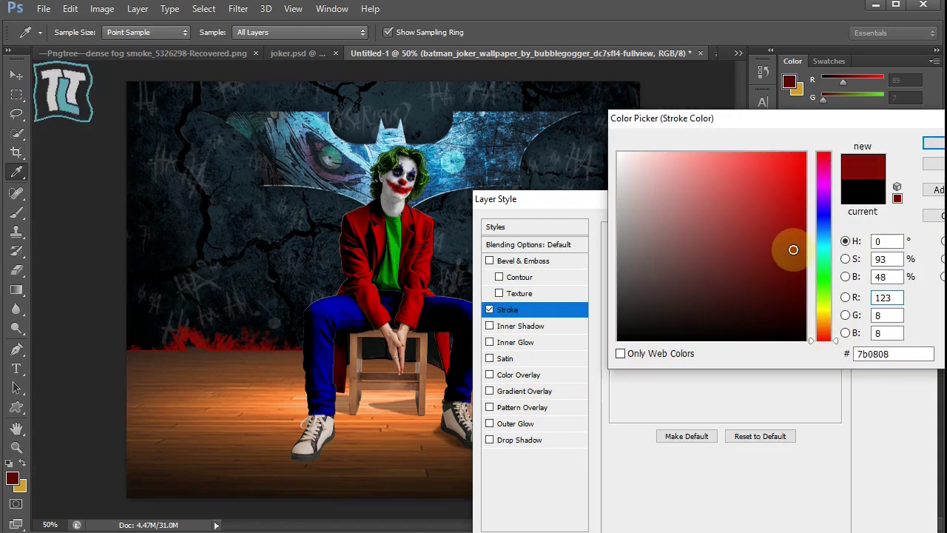
pyautogui.click(930, 145)
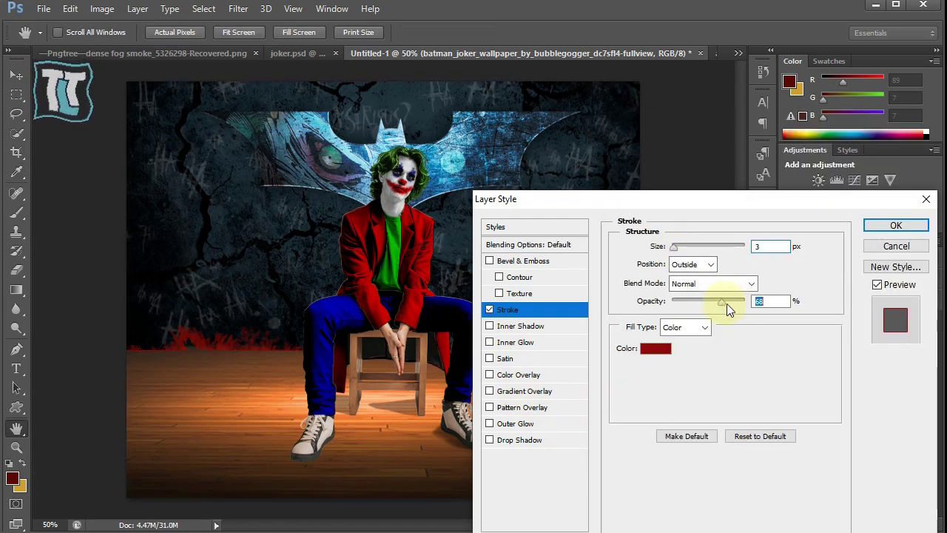
pyautogui.moveTo(727, 309); pyautogui.dragTo(746, 304)
pyautogui.click(674, 250)
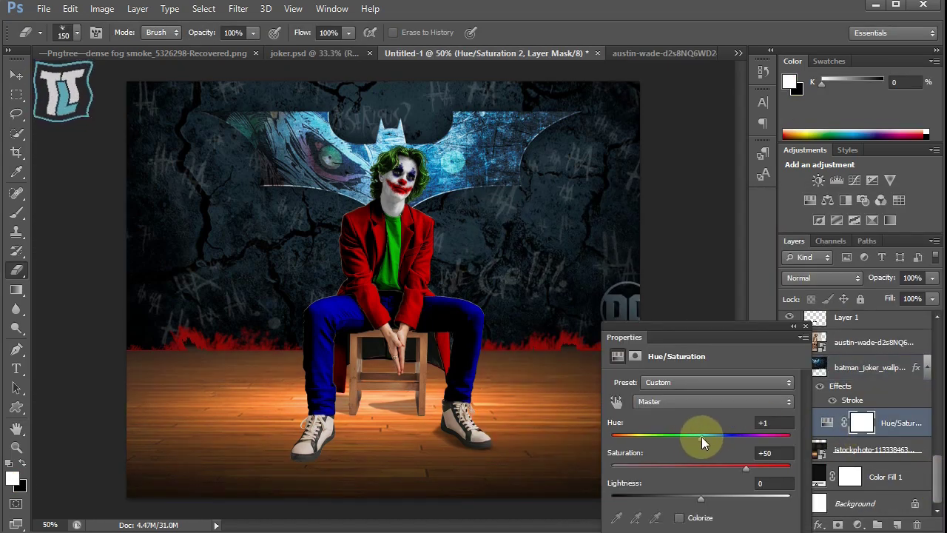
# Step: Add a Hue/Saturation adjustment above the wallpaper with Hue +174 and Saturation +59
pyautogui.click(858, 366)
pyautogui.click(809, 199)
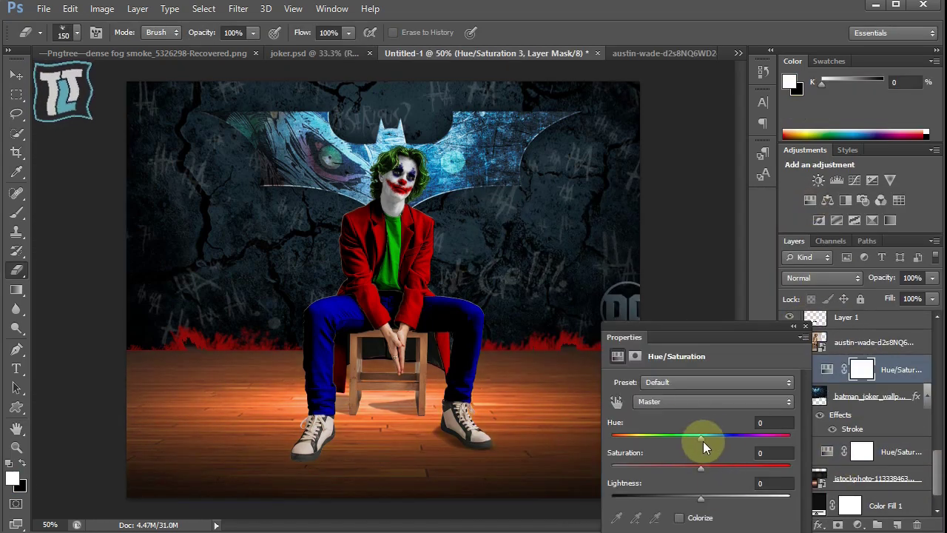
pyautogui.moveTo(703, 441); pyautogui.dragTo(767, 448)
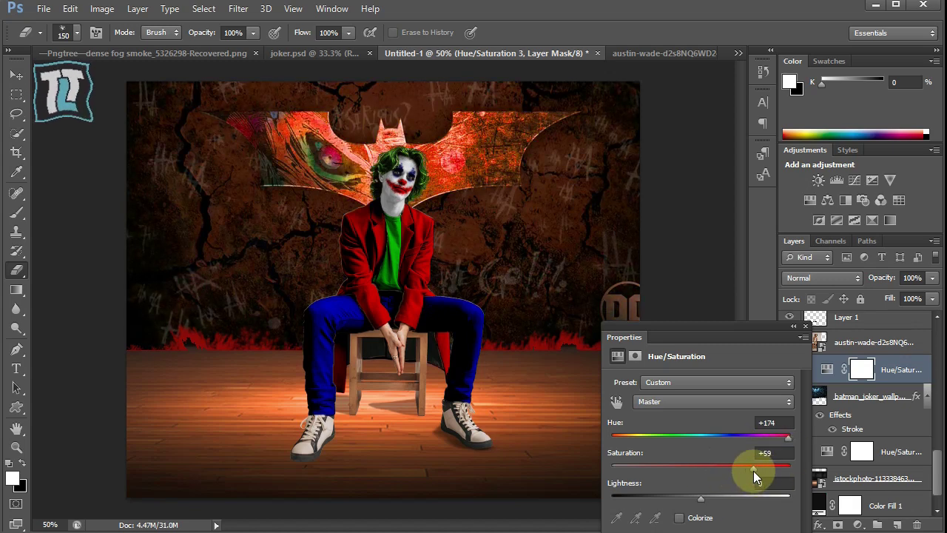
# Step: Change the wallpaper's stroke to a brighter red af2917 at 94% opacity
pyautogui.doubleClick(918, 396)
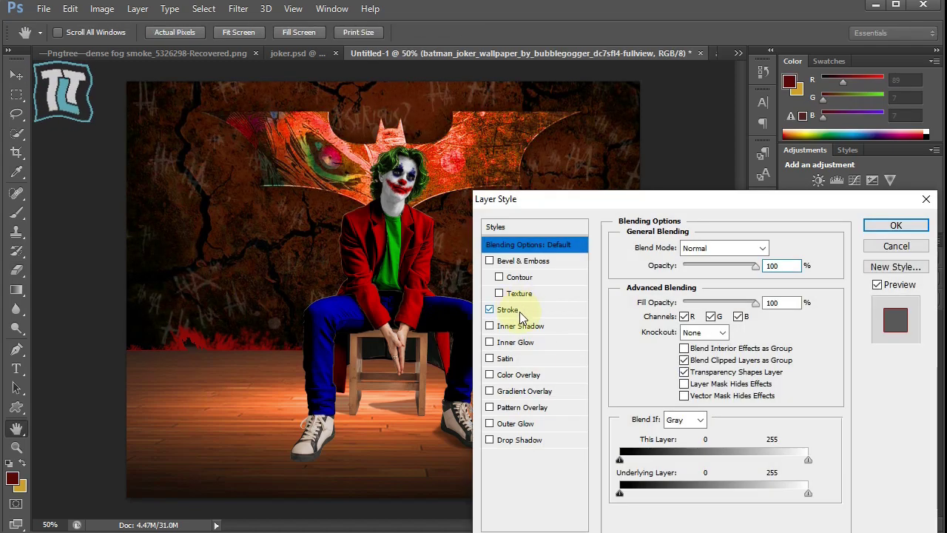
pyautogui.click(519, 311)
pyautogui.click(651, 348)
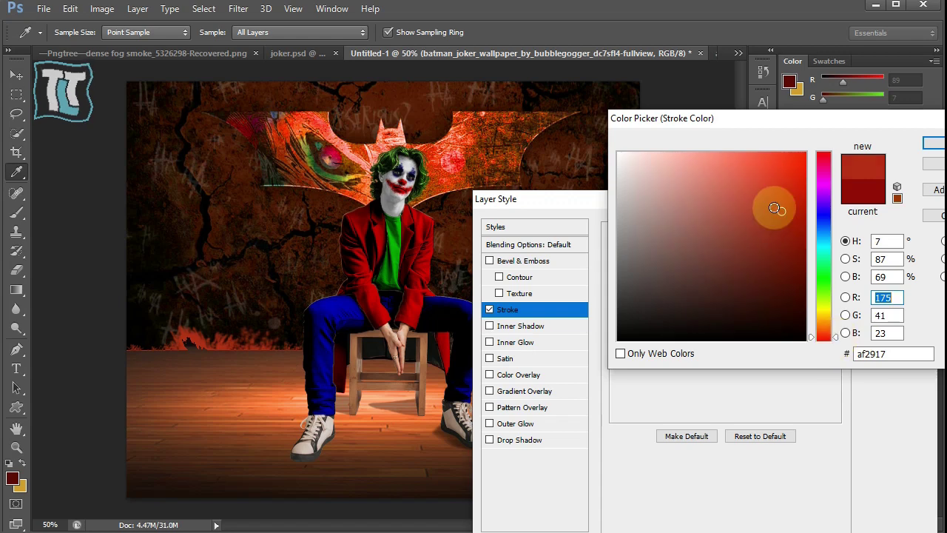
pyautogui.click(934, 143)
pyautogui.moveTo(745, 302); pyautogui.dragTo(740, 304)
pyautogui.click(895, 225)
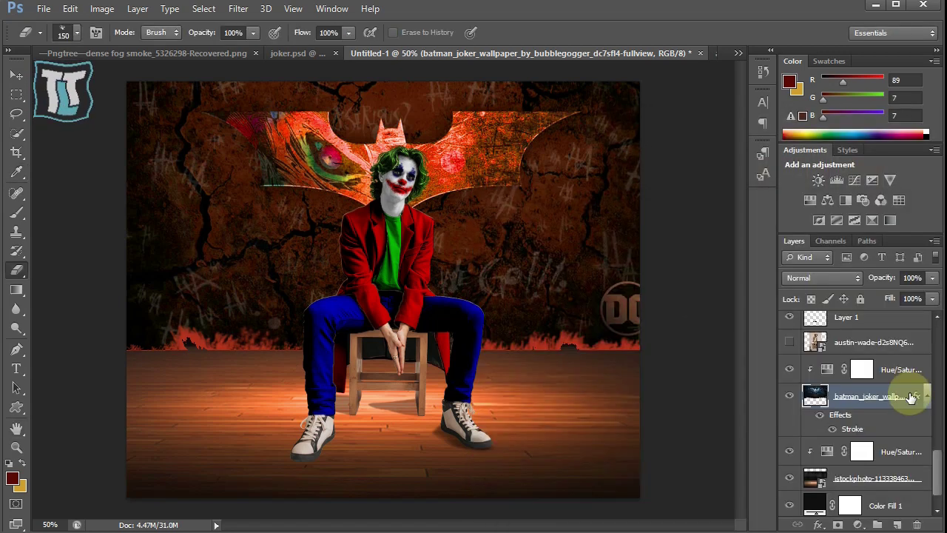
# Step: Set the Hue/Saturation 2 layer's blend mode to Overlay to brighten the floor glow
pyautogui.scroll(-2, 917, 414)
pyautogui.click(929, 450)
pyautogui.click(900, 422)
pyautogui.click(821, 277)
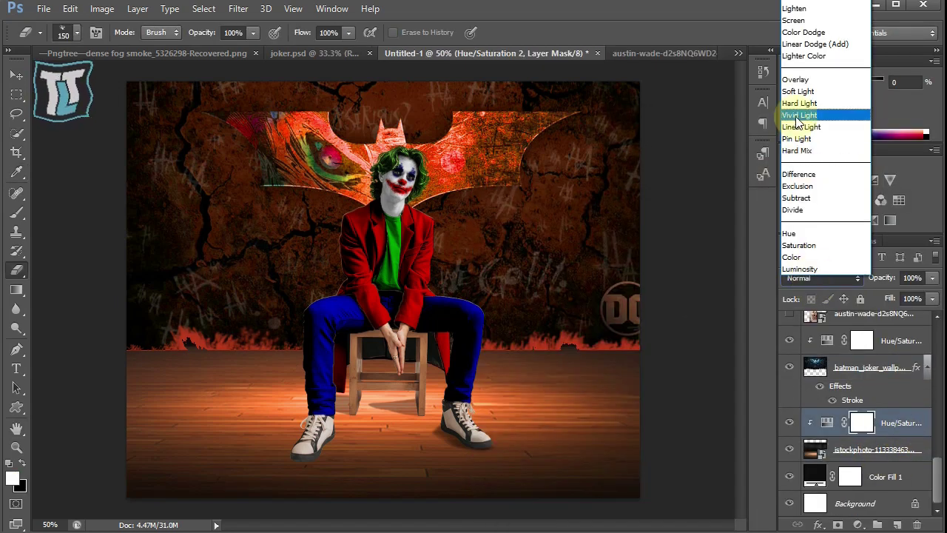
pyautogui.click(799, 84)
# Step: Scale the selected figure layers down slightly with Free Transform
pyautogui.scroll(10, 907, 415)
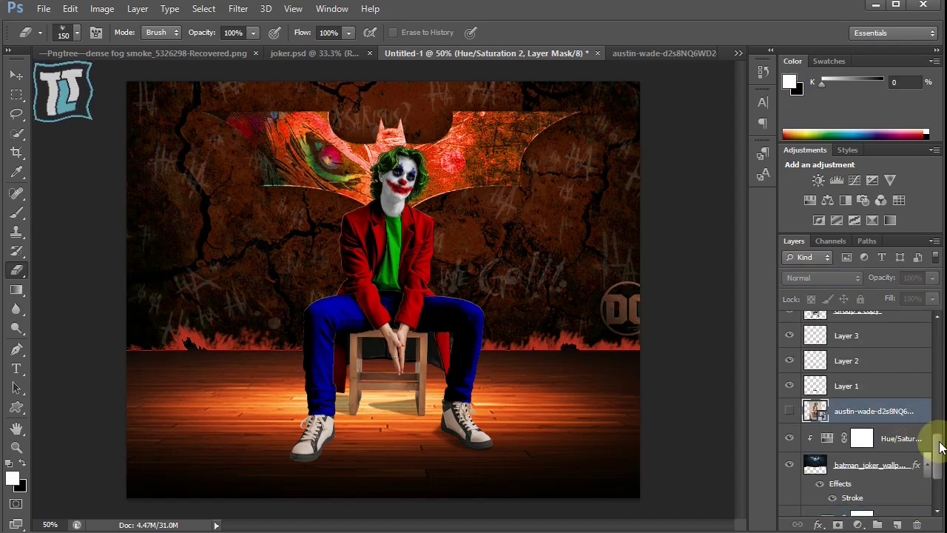
pyautogui.keyDown('shift'); pyautogui.click(904, 323); pyautogui.keyUp('shift')
pyautogui.hotkey('ctrl', 't')
pyautogui.moveTo(646, 504); pyautogui.dragTo(577, 484)
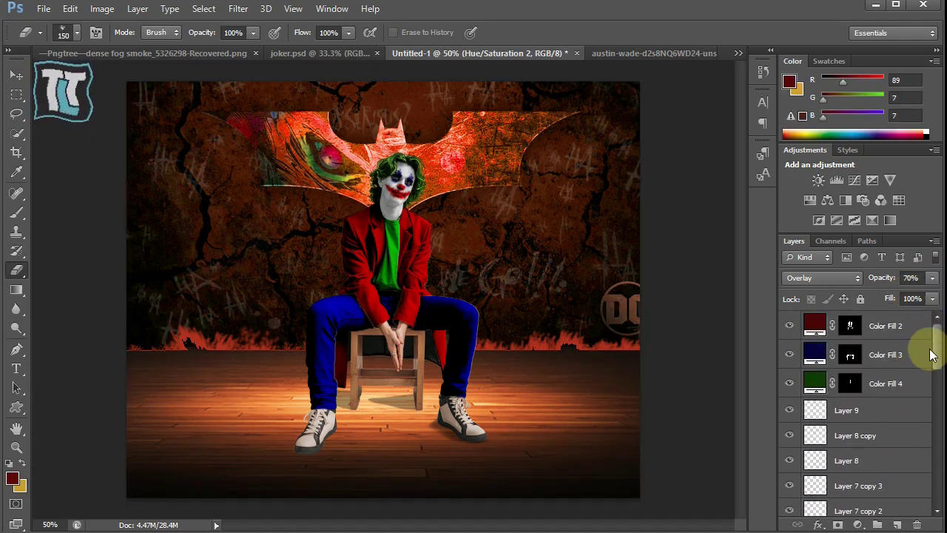
# Step: Duplicate the Group 2 copy figure layer and turn the copy into a black Color Overlay silhouette
pyautogui.scroll(-5, 867, 363)
pyautogui.click(871, 362)
pyautogui.hotkey('ctrl', 'j')
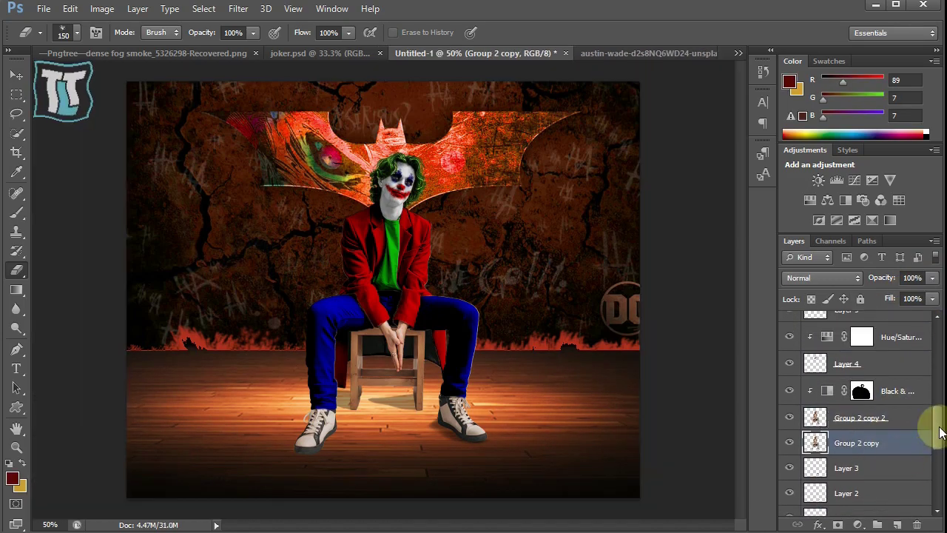
pyautogui.hotkey('ctrl', '+')
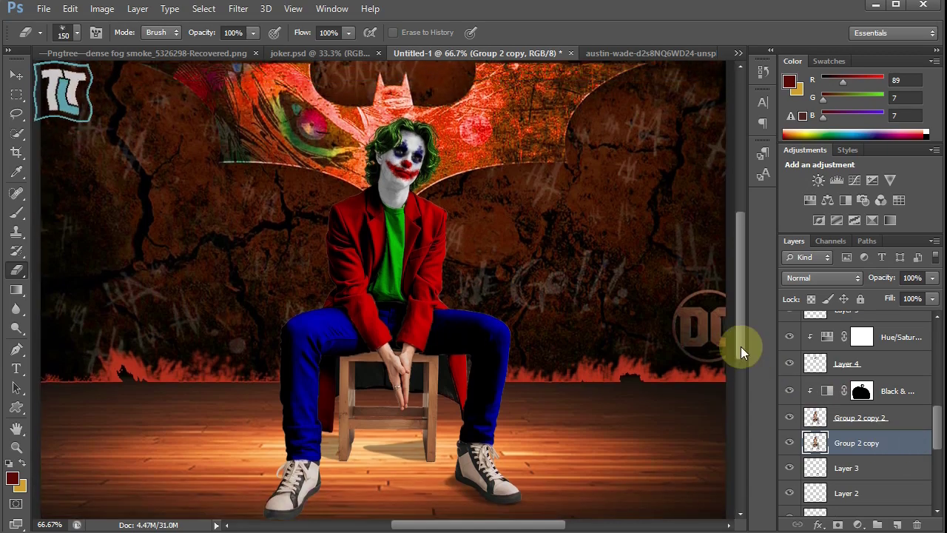
pyautogui.rightClick(896, 444)
pyautogui.click(918, 447)
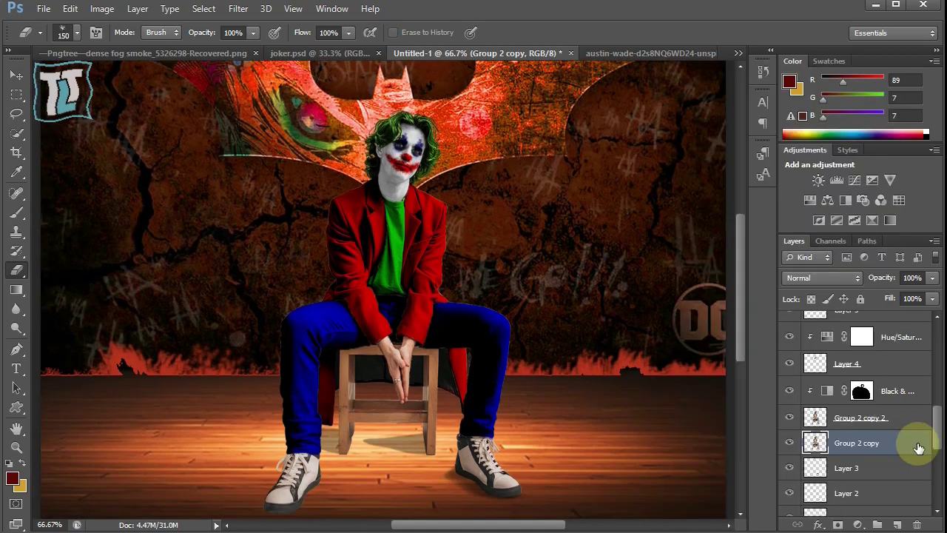
pyautogui.doubleClick(918, 448)
pyautogui.click(490, 370)
pyautogui.click(894, 222)
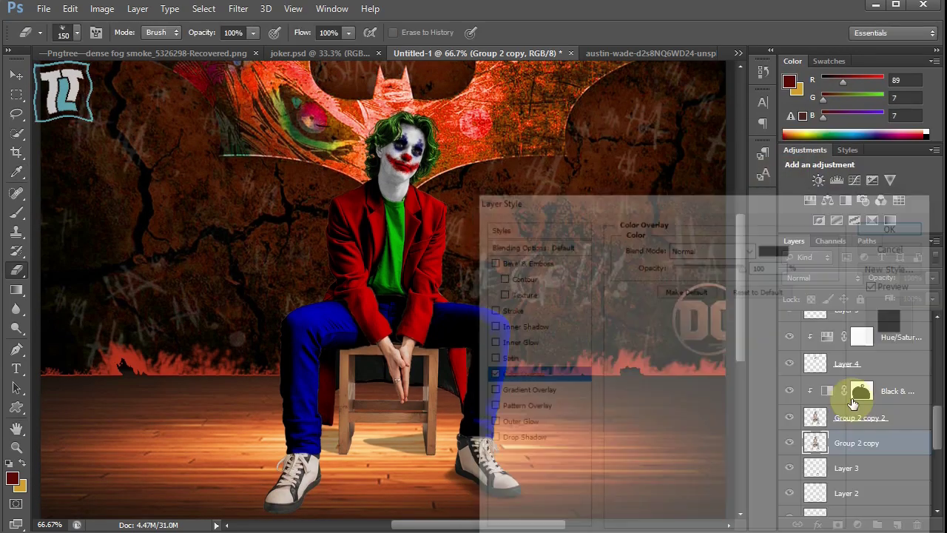
# Step: Warp the black silhouette into a slanted shadow aligned with the Joker's feet
pyautogui.hotkey('ctrl', 't')
pyautogui.hotkey('ctrl', '-')
pyautogui.moveTo(259, 161); pyautogui.dragTo(64, 184)
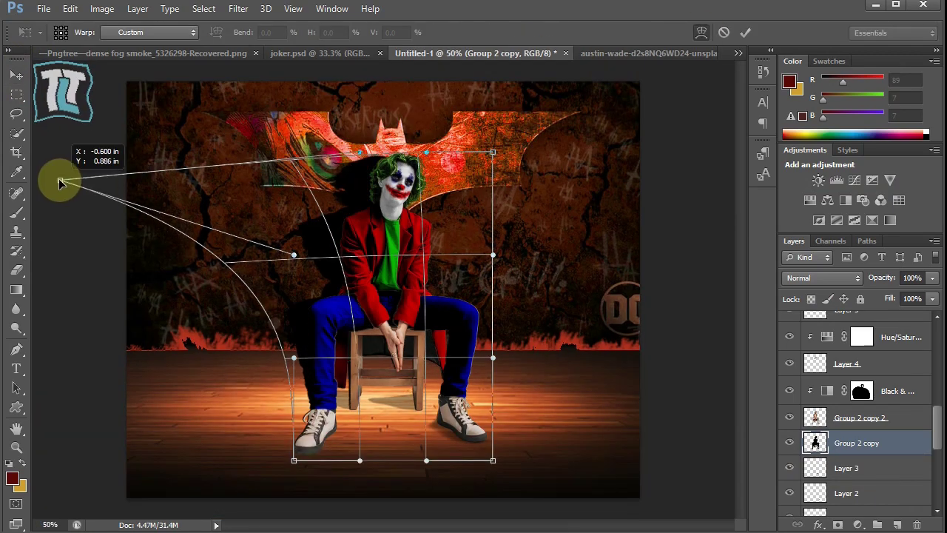
pyautogui.moveTo(151, 277); pyautogui.dragTo(140, 287)
pyautogui.moveTo(296, 166); pyautogui.dragTo(284, 171)
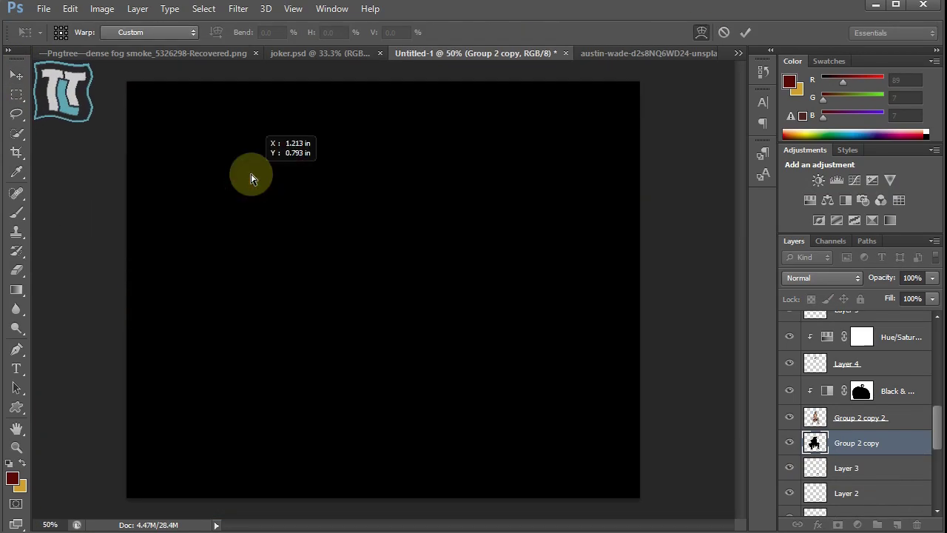
pyautogui.moveTo(492, 256); pyautogui.dragTo(449, 383)
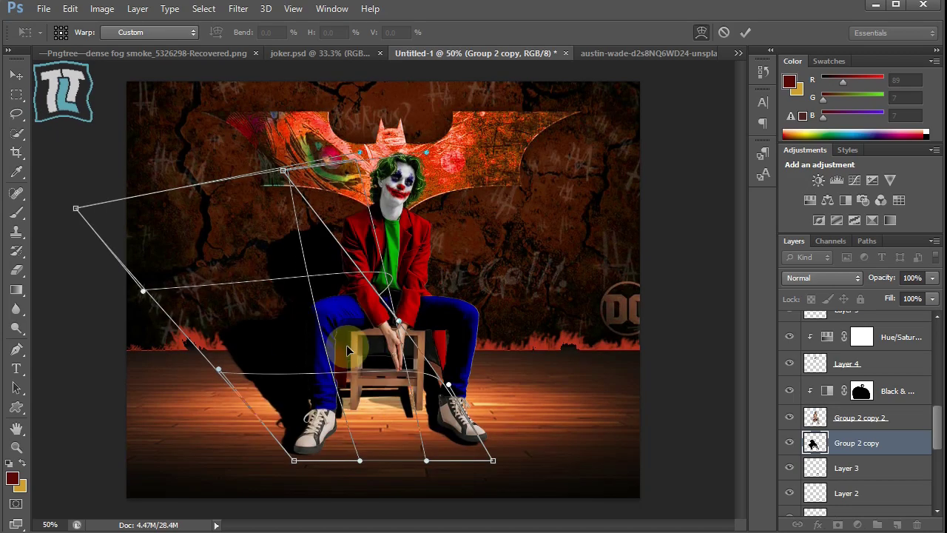
pyautogui.moveTo(409, 442)
pyautogui.mouseDown()
pyautogui.moveTo(436, 432)
pyautogui.moveTo(457, 453)
pyautogui.mouseUp()
pyautogui.moveTo(407, 328)
pyautogui.mouseDown()
pyautogui.moveTo(450, 386)
pyautogui.moveTo(477, 368)
pyautogui.mouseUp()
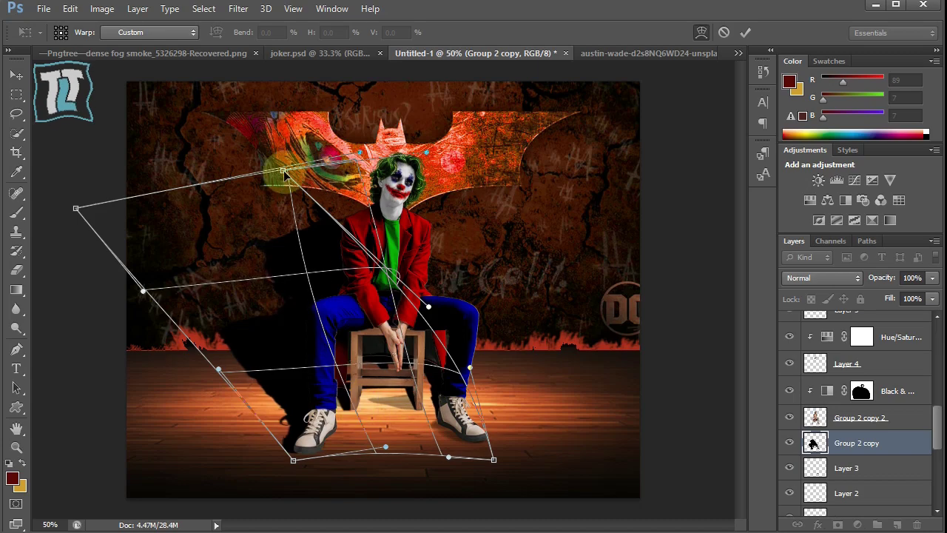
# Step: Stretch the shadow further toward the left wall, shape it around the knees, and commit
pyautogui.moveTo(356, 153); pyautogui.dragTo(135, 200)
pyautogui.moveTo(426, 151); pyautogui.dragTo(216, 184)
pyautogui.moveTo(429, 306); pyautogui.dragTo(402, 308)
pyautogui.moveTo(470, 368); pyautogui.dragTo(440, 366)
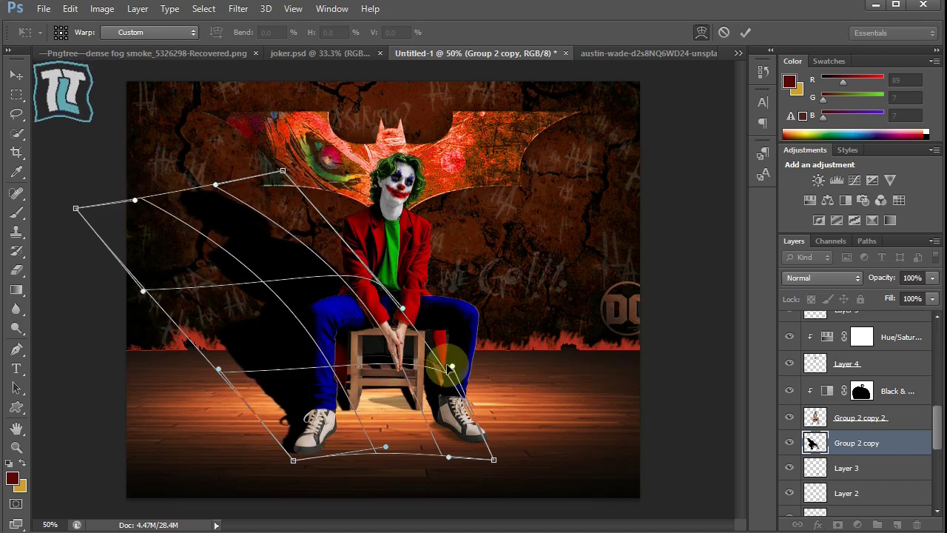
pyautogui.moveTo(368, 385); pyautogui.dragTo(283, 296)
pyautogui.moveTo(389, 446)
pyautogui.mouseDown()
pyautogui.moveTo(316, 345)
pyautogui.moveTo(402, 449)
pyautogui.moveTo(375, 400)
pyautogui.mouseUp()
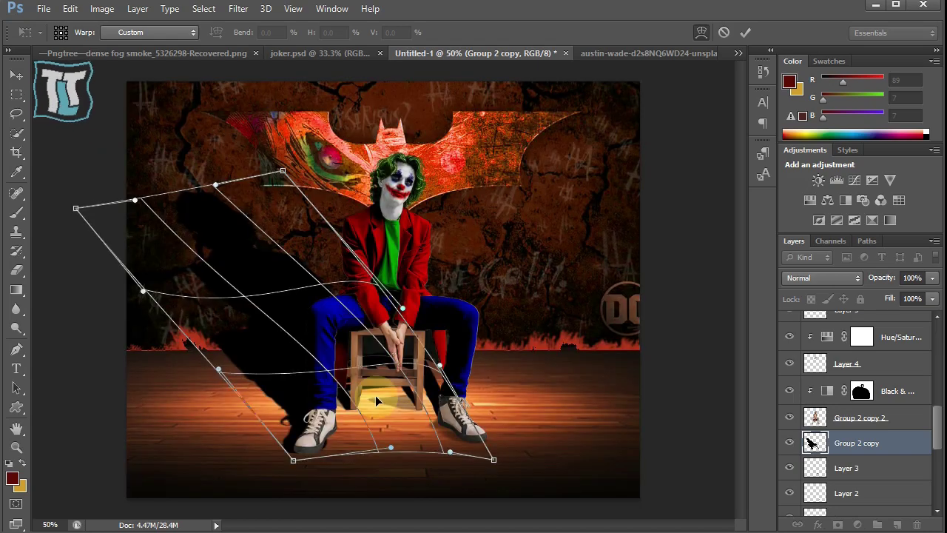
pyautogui.click(743, 33)
# Step: Cut the shadow part above the floor line onto its own layer
pyautogui.press('m')
pyautogui.moveTo(138, 156); pyautogui.dragTo(546, 348)
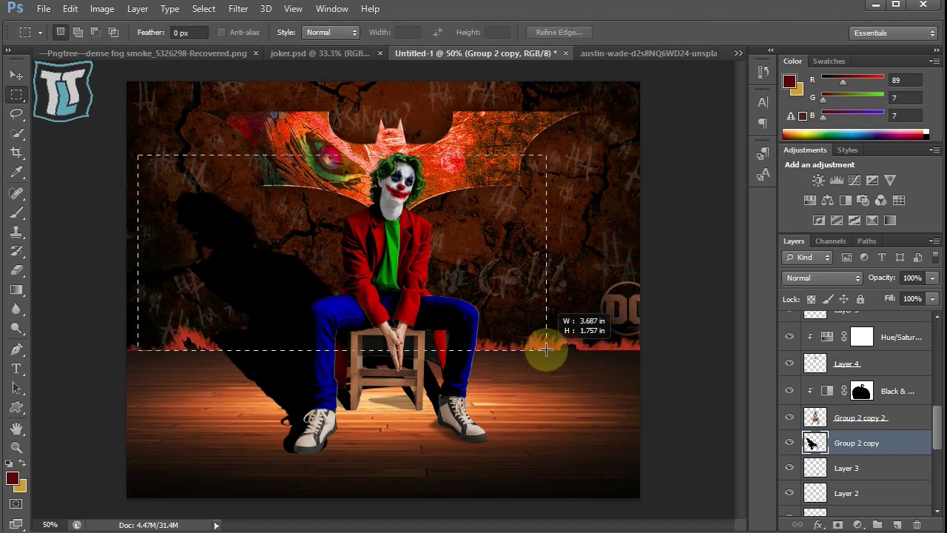
pyautogui.hotkey('ctrl', 'shift', 'j')
# Step: Warp the wall portion of the shadow so it bends up the wall
pyautogui.hotkey('ctrl', 't')
pyautogui.click(700, 32)
pyautogui.moveTo(170, 191); pyautogui.dragTo(264, 189)
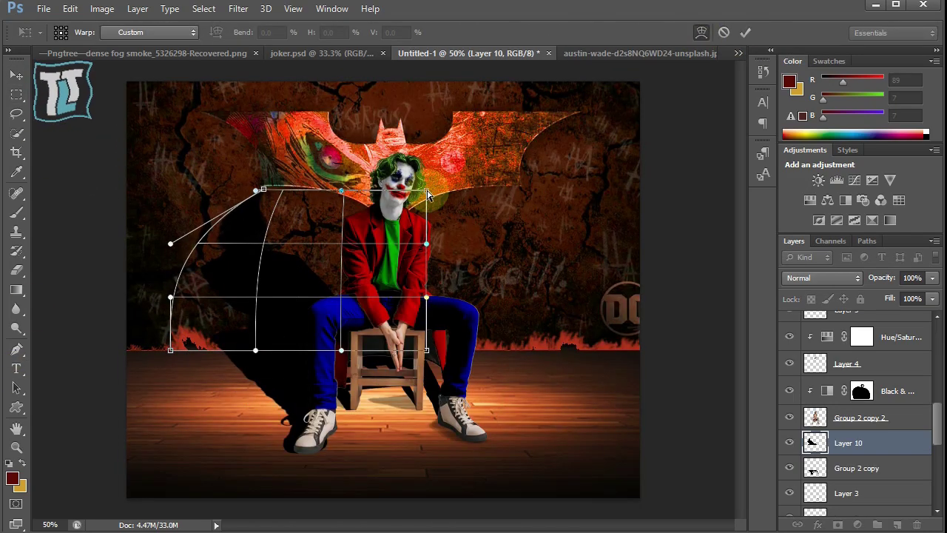
pyautogui.moveTo(433, 190); pyautogui.dragTo(492, 194)
pyautogui.moveTo(170, 297); pyautogui.dragTo(226, 286)
pyautogui.moveTo(170, 244); pyautogui.dragTo(239, 240)
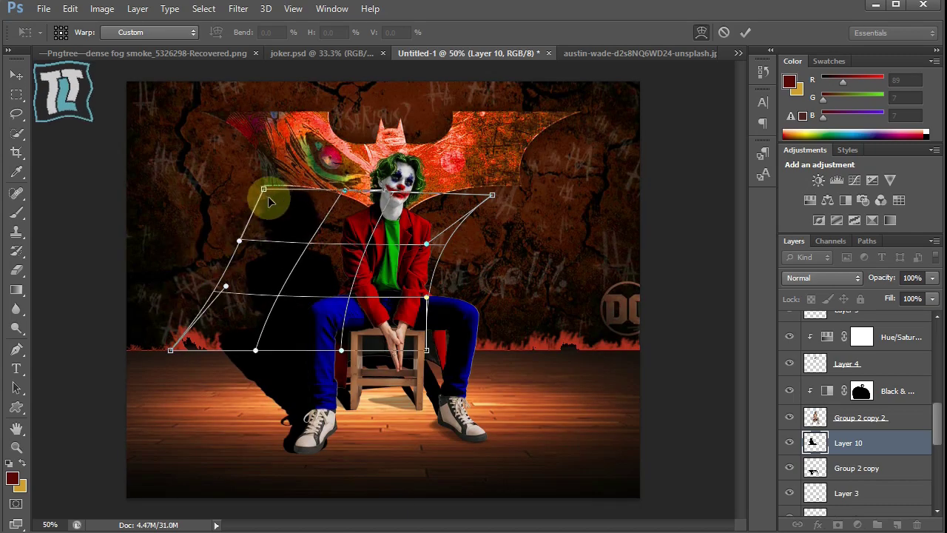
pyautogui.moveTo(264, 190); pyautogui.dragTo(250, 174)
pyautogui.moveTo(226, 286); pyautogui.dragTo(229, 294)
pyautogui.moveTo(171, 350); pyautogui.dragTo(178, 351)
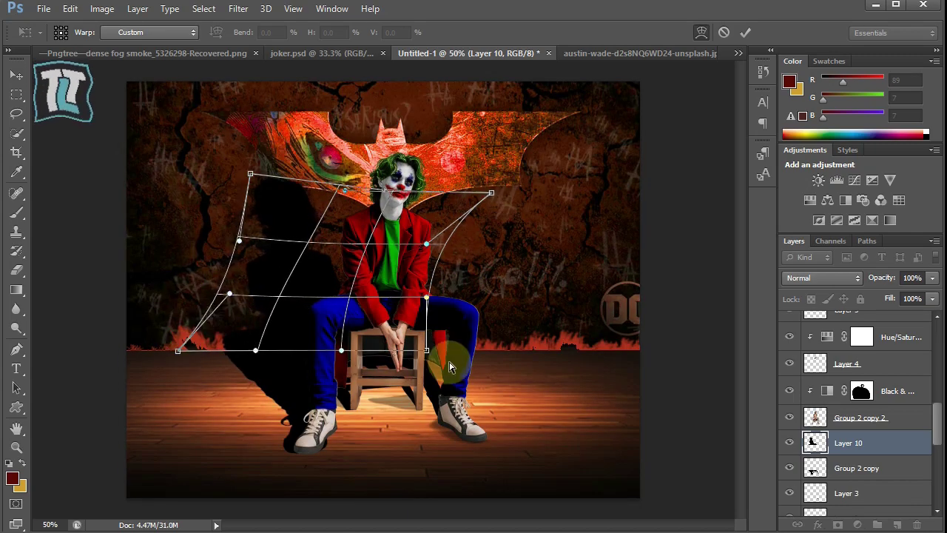
pyautogui.moveTo(427, 350); pyautogui.dragTo(436, 351)
pyautogui.press('Return')
# Step: Group the shadow, apply a Gaussian Blur, and fade the group to about 47% opacity
pyautogui.hotkey('ctrl', 'g')
pyautogui.rightClick(873, 436)
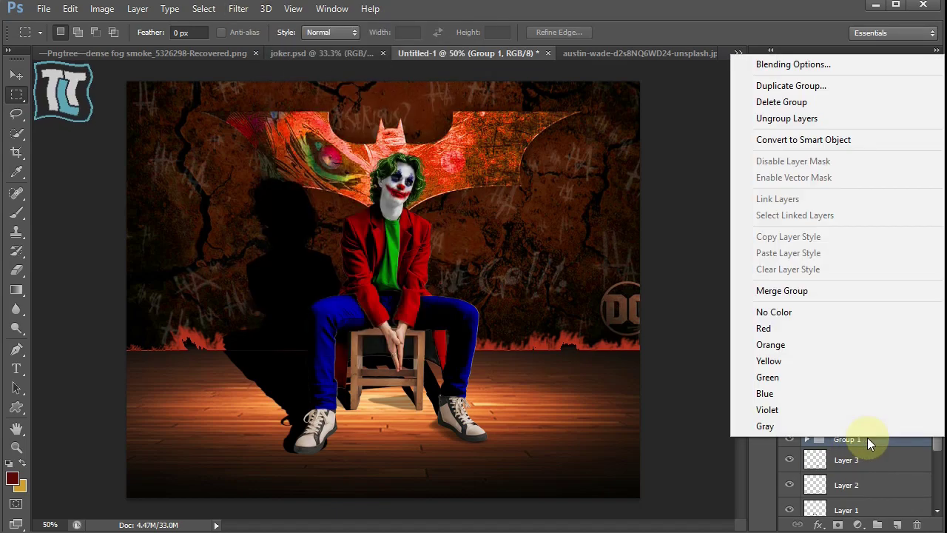
pyautogui.click(239, 8)
pyautogui.click(459, 263)
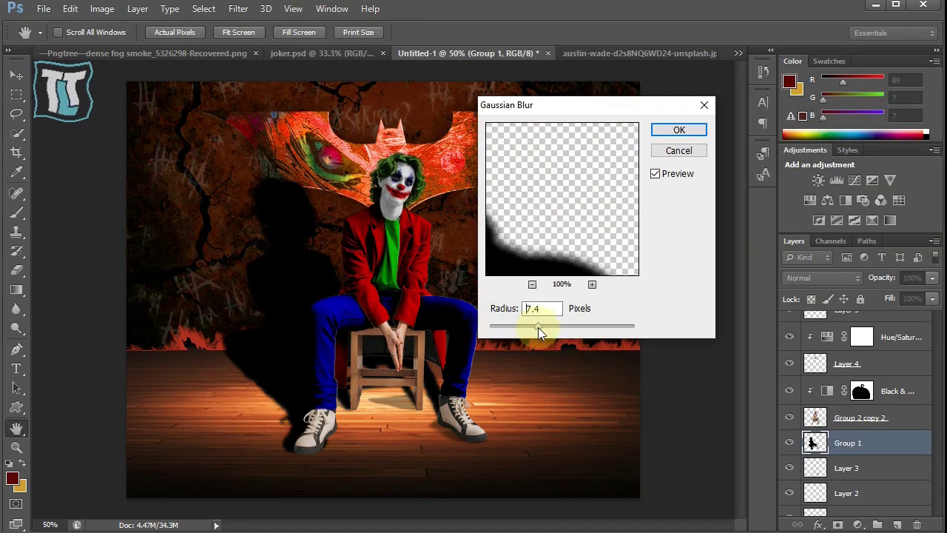
pyautogui.moveTo(537, 327)
pyautogui.mouseDown()
pyautogui.moveTo(547, 326)
pyautogui.moveTo(523, 325)
pyautogui.mouseUp()
pyautogui.click(674, 131)
pyautogui.click(932, 278)
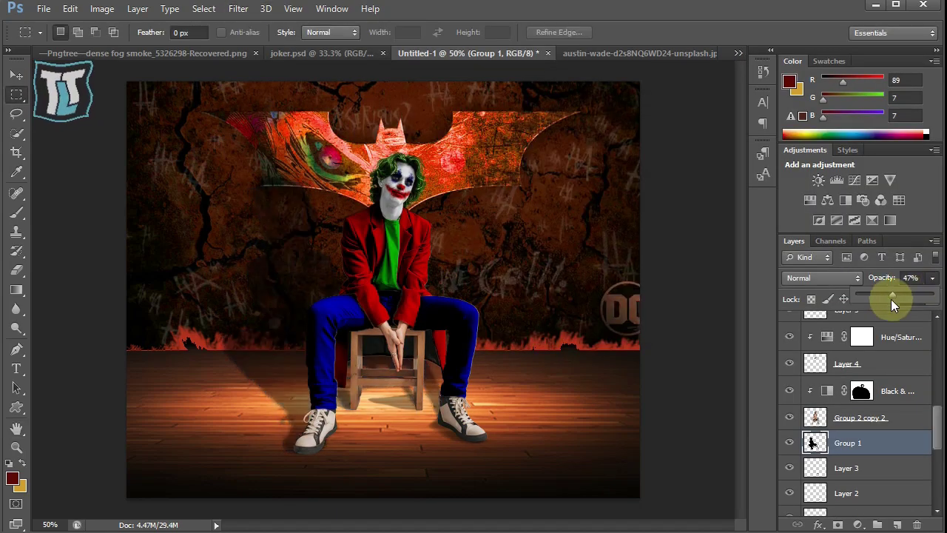
pyautogui.moveTo(891, 299); pyautogui.dragTo(894, 304)
# Step: Duplicate the Joker figure layer and zoom in on it
pyautogui.click(858, 417)
pyautogui.hotkey('ctrl', 'j')
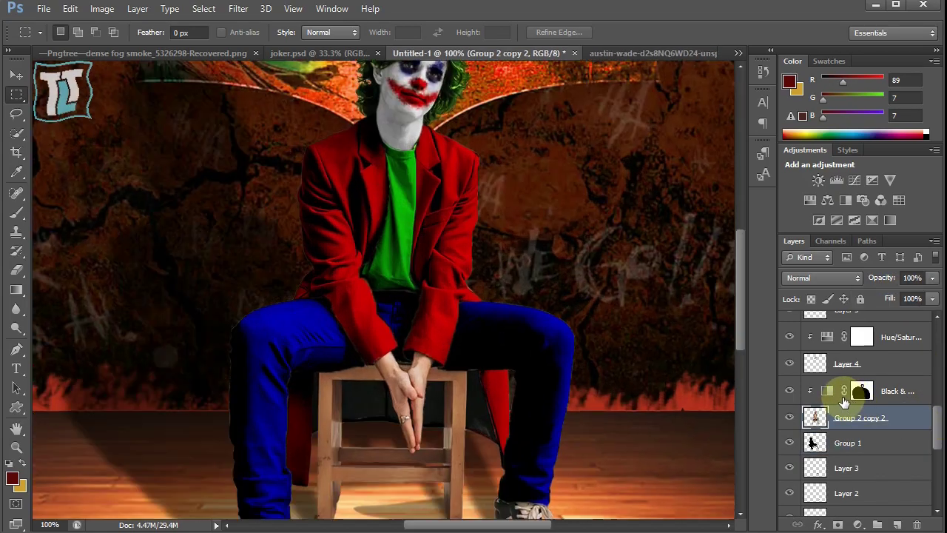
pyautogui.hotkey('ctrl', '+')
pyautogui.hotkey('ctrl', '+')
pyautogui.hotkey('ctrl', '+')
# Step: Hide the original figure layer and Quick Select the chair on the duplicate
pyautogui.click(873, 442)
pyautogui.scroll(-5, 743, 362)
pyautogui.click(790, 443)
pyautogui.click(859, 418)
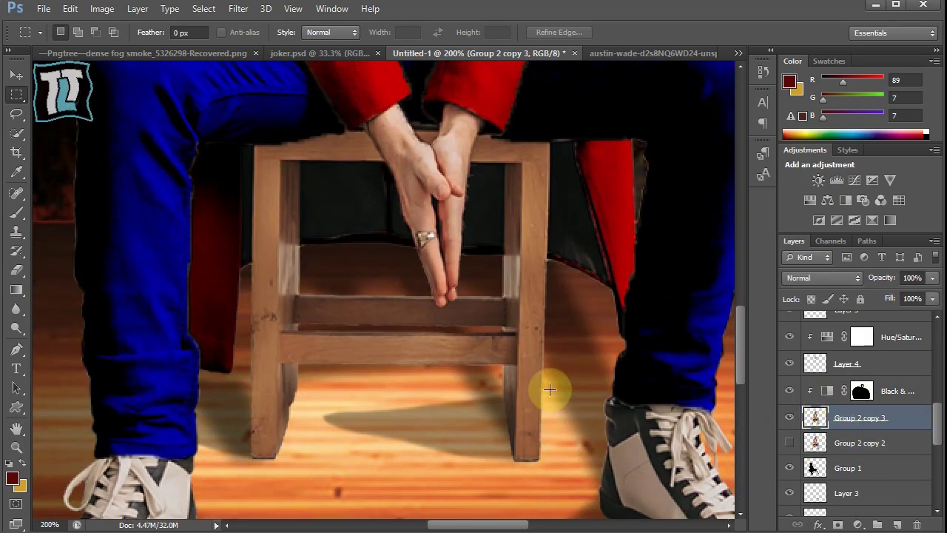
pyautogui.click(16, 133)
pyautogui.moveTo(287, 447)
pyautogui.mouseDown()
pyautogui.moveTo(391, 363)
pyautogui.moveTo(525, 450)
pyautogui.moveTo(528, 254)
pyautogui.moveTo(516, 222)
pyautogui.moveTo(369, 144)
pyautogui.moveTo(296, 173)
pyautogui.moveTo(331, 150)
pyautogui.mouseUp()
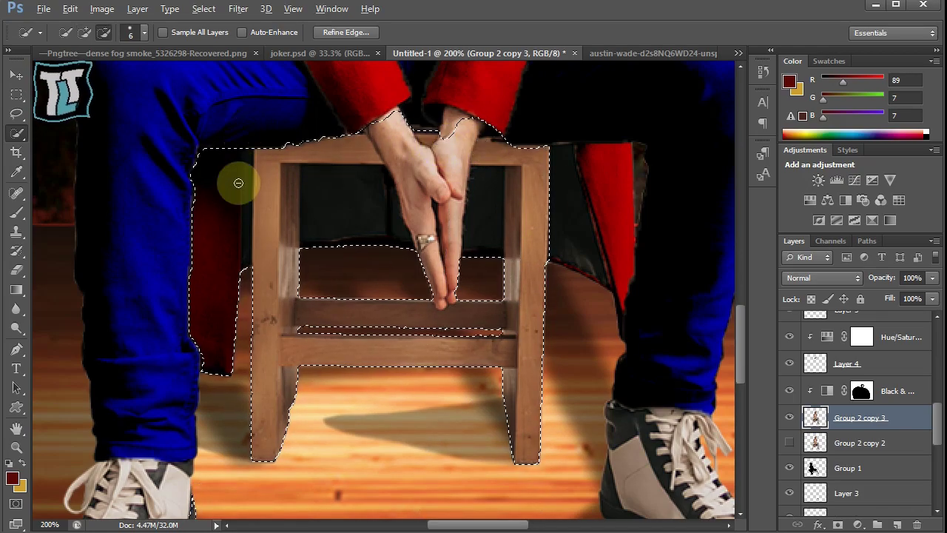
pyautogui.keyDown('alt'); pyautogui.click(239, 180); pyautogui.keyUp('alt')
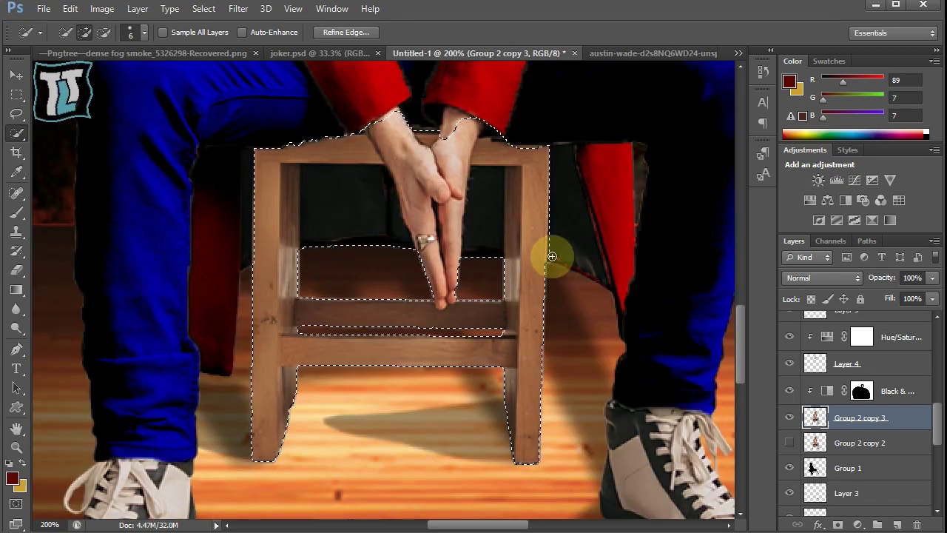
# Step: Subtract the Joker's fingers, wrists and the gap between chair posts from the selection
pyautogui.press('alt')
pyautogui.scroll(2, 469, 309)
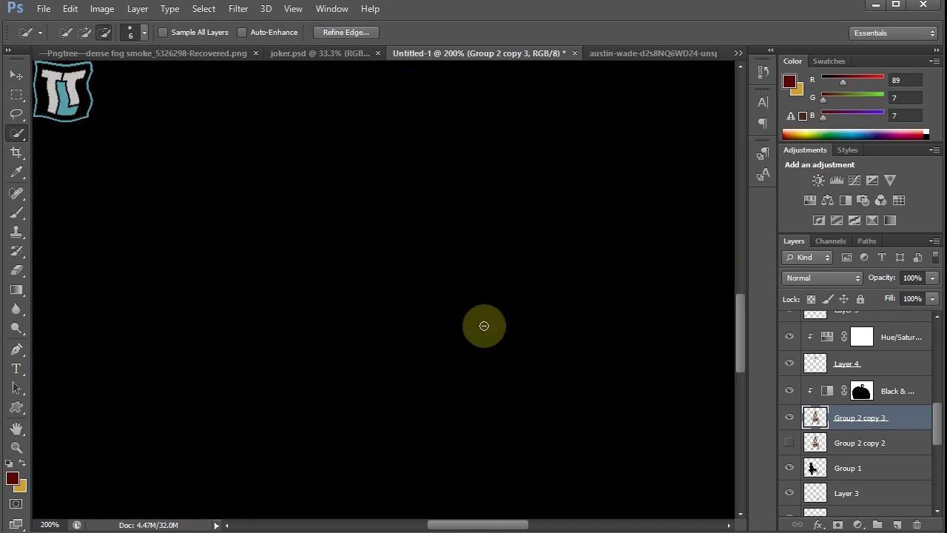
pyautogui.moveTo(486, 311); pyautogui.dragTo(469, 319)
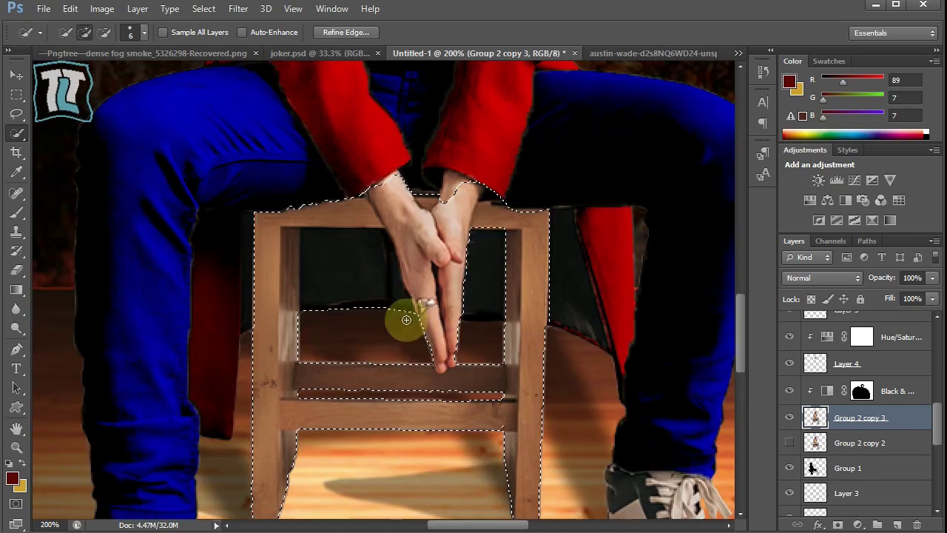
pyautogui.moveTo(406, 320)
pyautogui.mouseDown()
pyautogui.moveTo(286, 328)
pyautogui.moveTo(294, 356)
pyautogui.mouseUp()
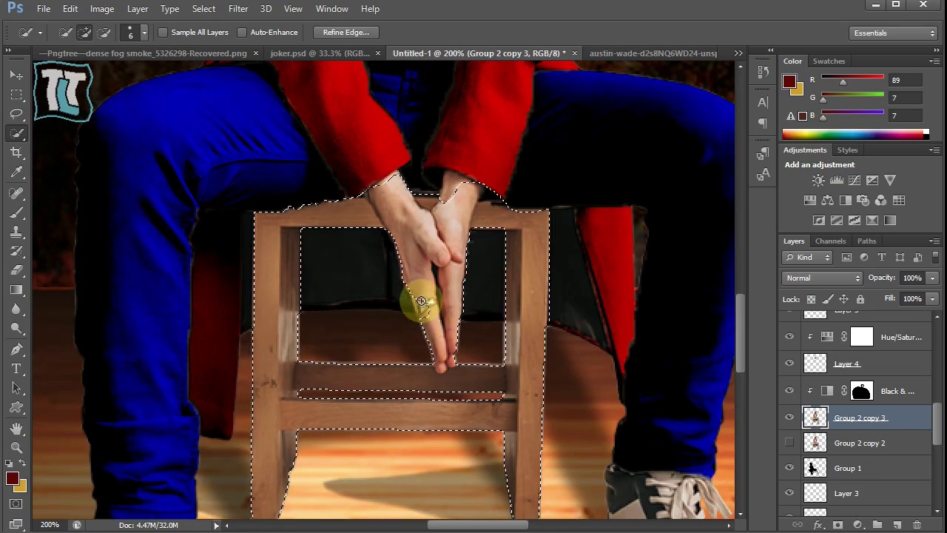
pyautogui.scroll(-3, 421, 301)
pyautogui.scroll(3, 429, 330)
pyautogui.scroll(2, 496, 343)
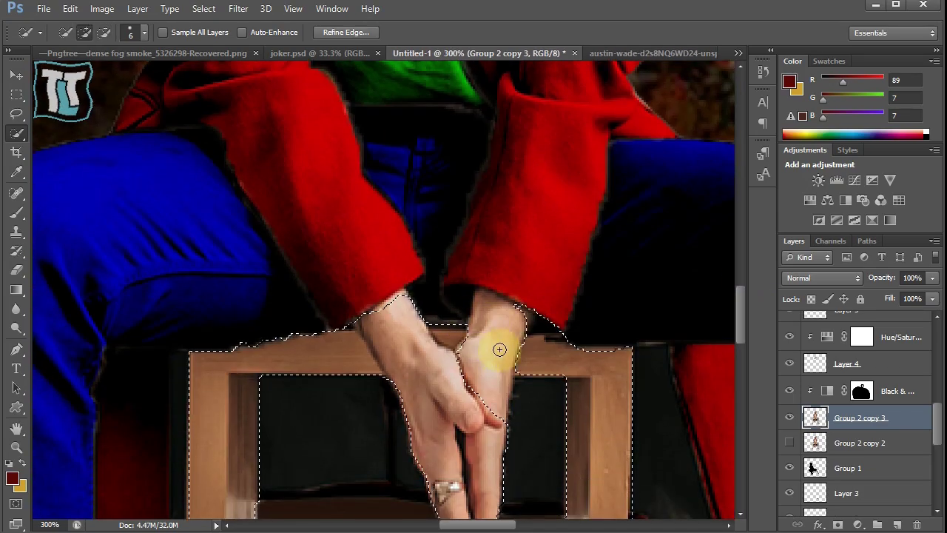
pyautogui.moveTo(500, 348); pyautogui.dragTo(531, 349)
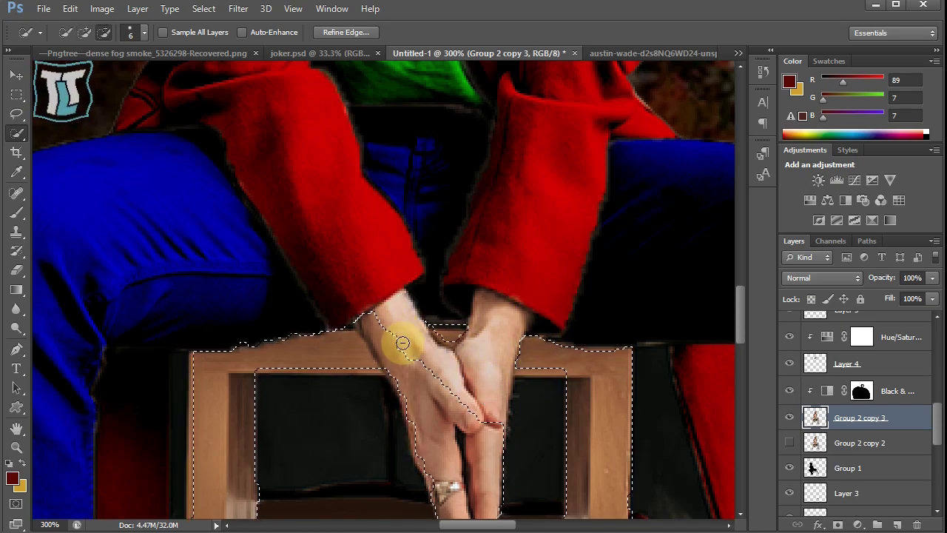
pyautogui.moveTo(392, 344); pyautogui.dragTo(376, 333)
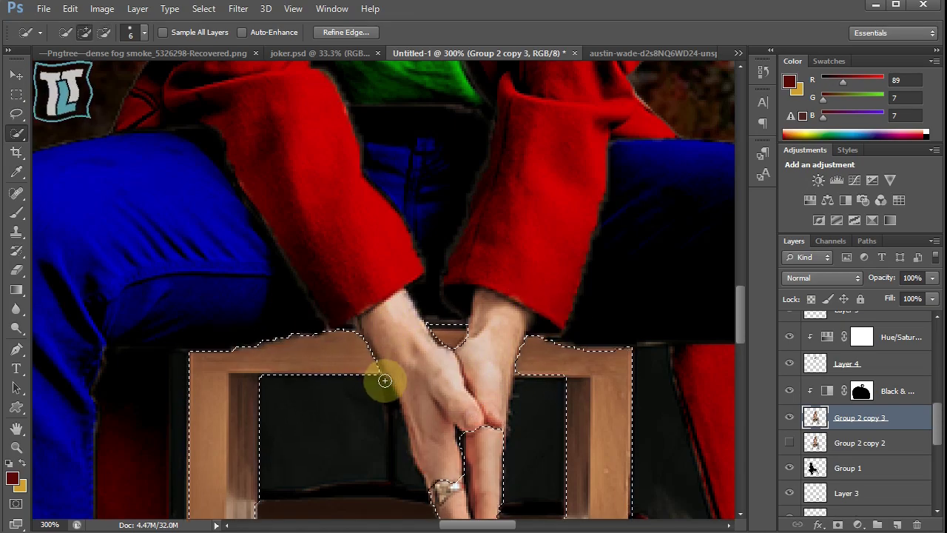
pyautogui.scroll(1, 456, 323)
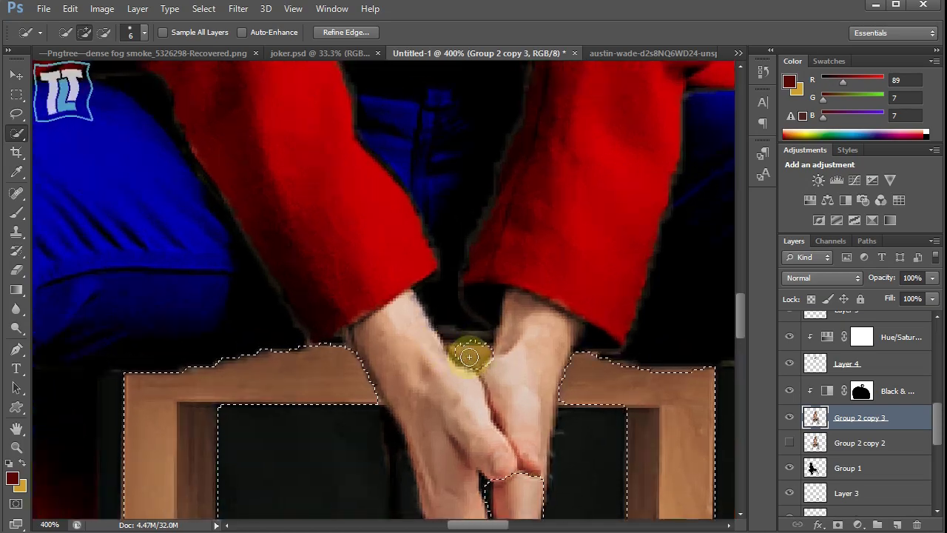
pyautogui.moveTo(479, 346); pyautogui.dragTo(461, 336)
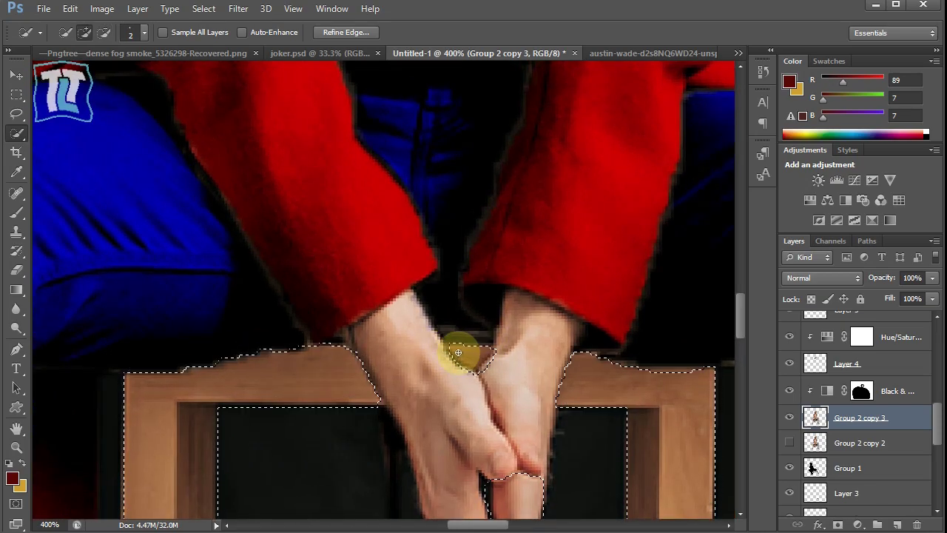
# Step: Fine-tune the chair selection between the hands, along the fingertips, and at the right edge
pyautogui.scroll(1, 456, 350)
pyautogui.press('[')
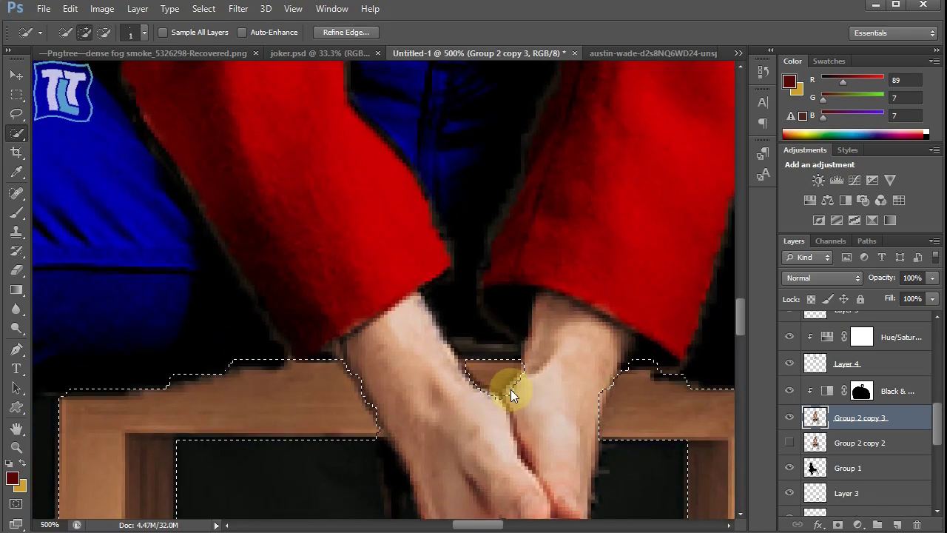
pyautogui.moveTo(519, 377); pyautogui.dragTo(481, 369)
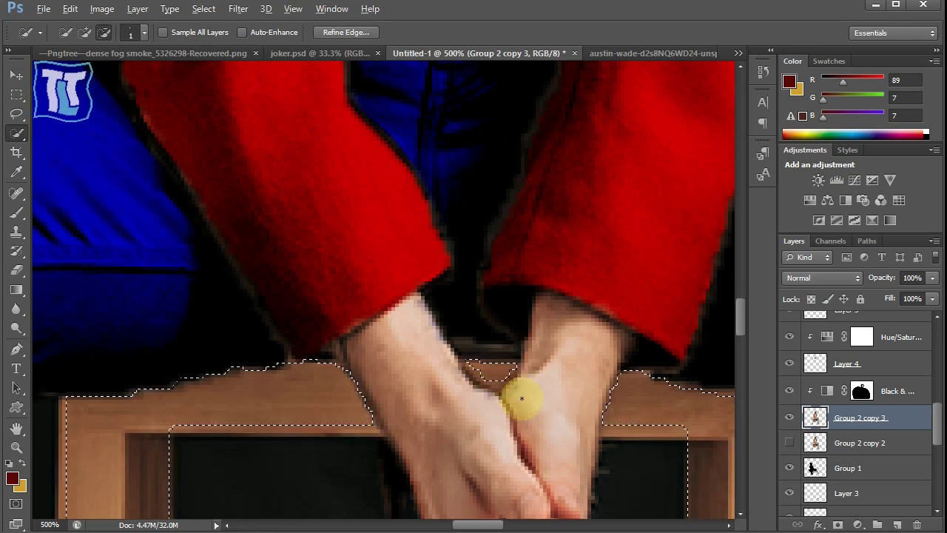
pyautogui.scroll(-1, 646, 376)
pyautogui.scroll(-1, 634, 402)
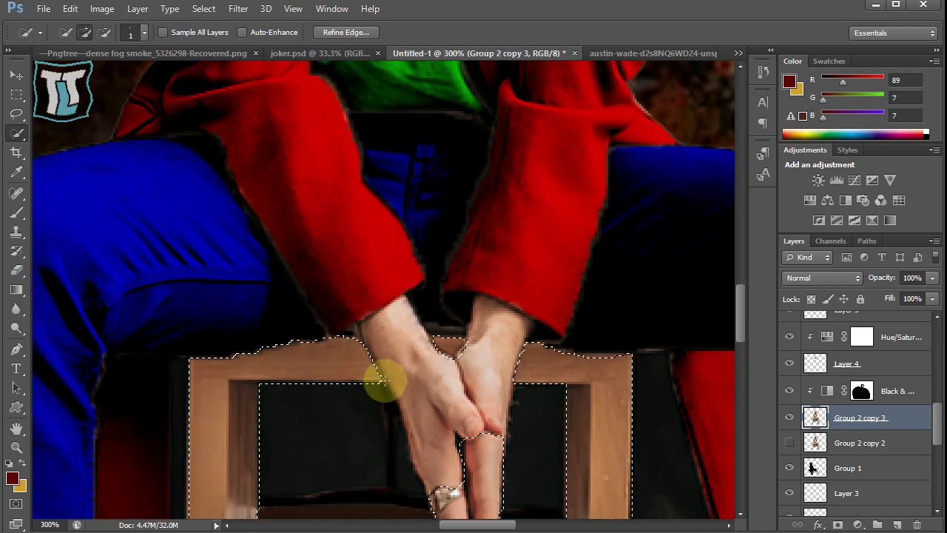
pyautogui.scroll(-1, 380, 380)
pyautogui.press(']')
pyautogui.press(']')
pyautogui.press(']')
pyautogui.press(']')
pyautogui.press(']')
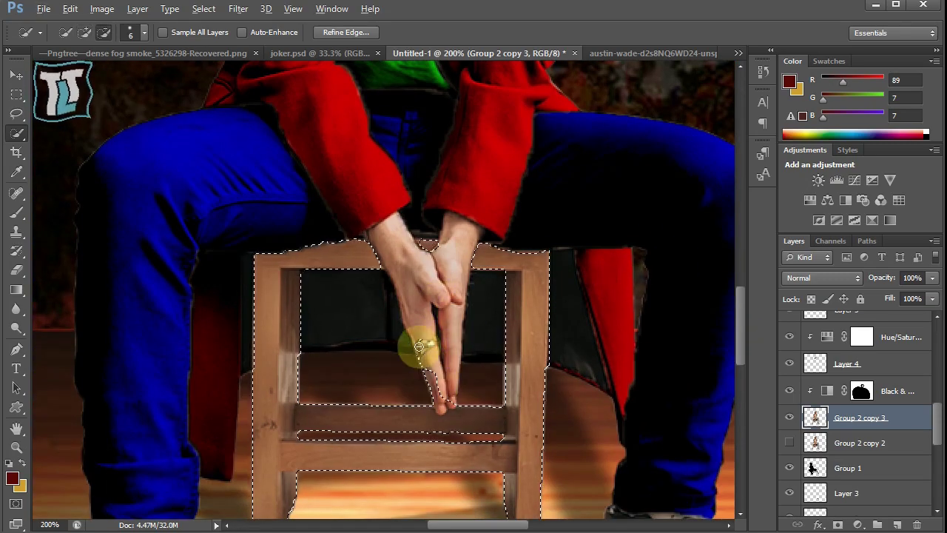
pyautogui.moveTo(439, 303); pyautogui.dragTo(441, 404)
pyautogui.press('alt')
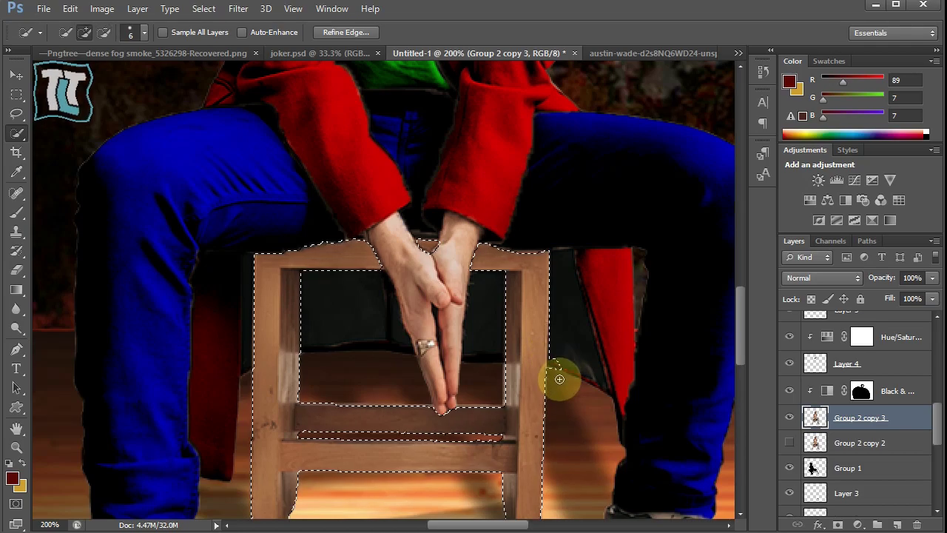
pyautogui.moveTo(529, 518); pyautogui.dragTo(561, 368)
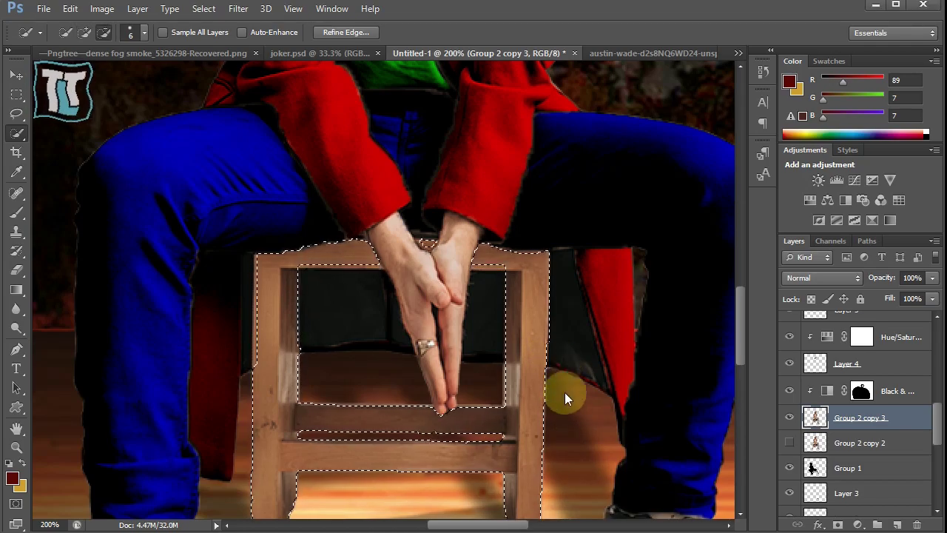
# Step: Add a chair-masked Solid Color fill layer above the figure, blended in Overlay mode
pyautogui.hotkey('ctrl', '-')
pyautogui.click(878, 444)
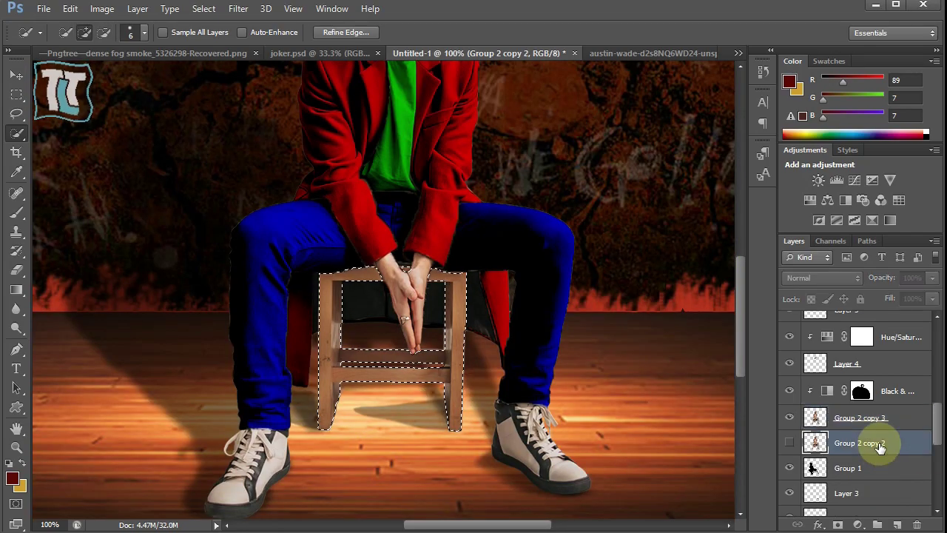
pyautogui.click(858, 524)
pyautogui.click(814, 199)
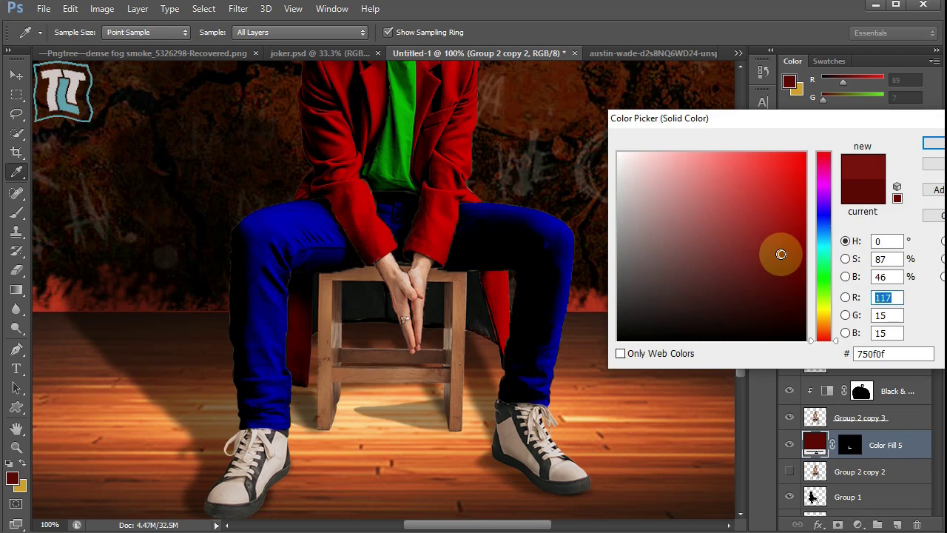
pyautogui.click(930, 148)
pyautogui.moveTo(873, 444); pyautogui.dragTo(888, 387)
pyautogui.click(821, 278)
pyautogui.click(803, 93)
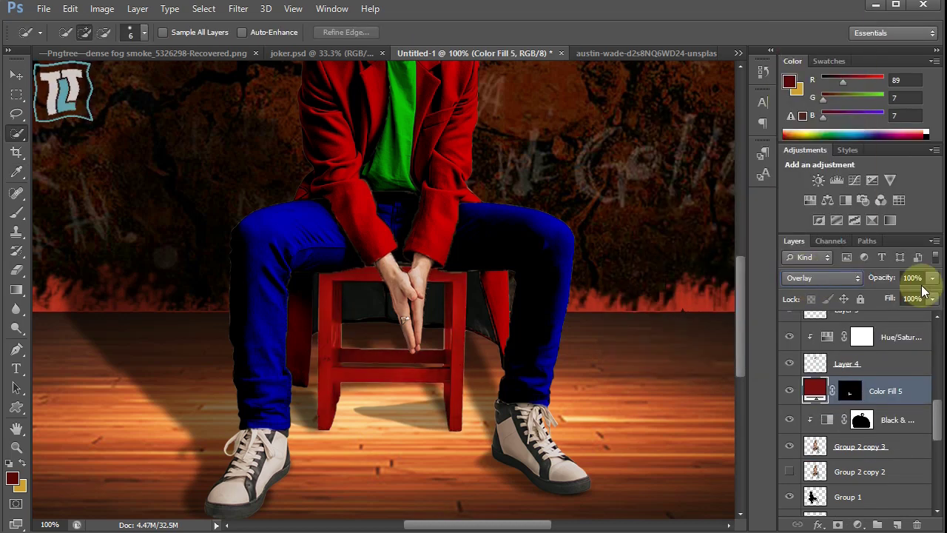
# Step: Set the chair fill colour to a deep reddish-brown #372102
pyautogui.doubleClick(814, 390)
pyautogui.moveTo(767, 275); pyautogui.dragTo(789, 311)
pyautogui.moveTo(823, 337); pyautogui.dragTo(837, 338)
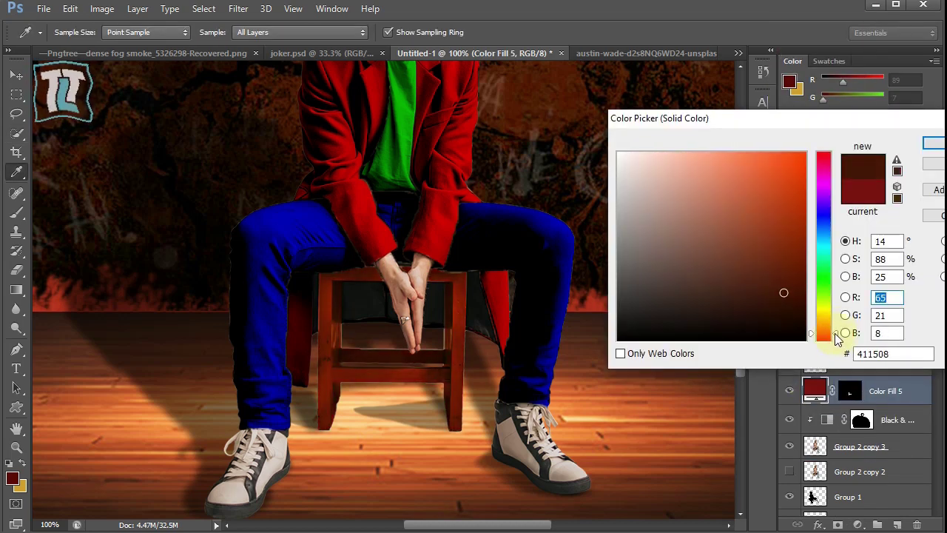
pyautogui.moveTo(788, 230); pyautogui.dragTo(787, 265)
pyautogui.moveTo(830, 338); pyautogui.dragTo(838, 333)
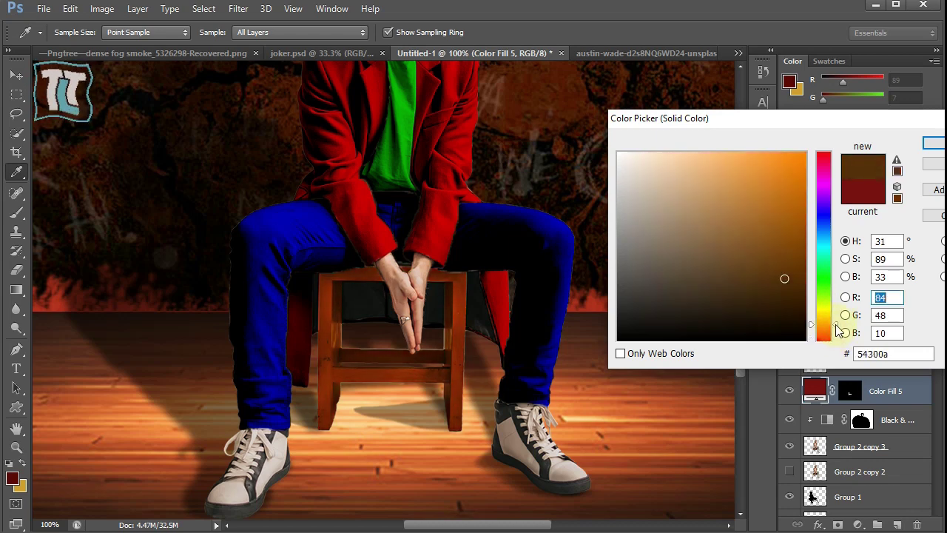
pyautogui.moveTo(777, 310); pyautogui.dragTo(796, 285)
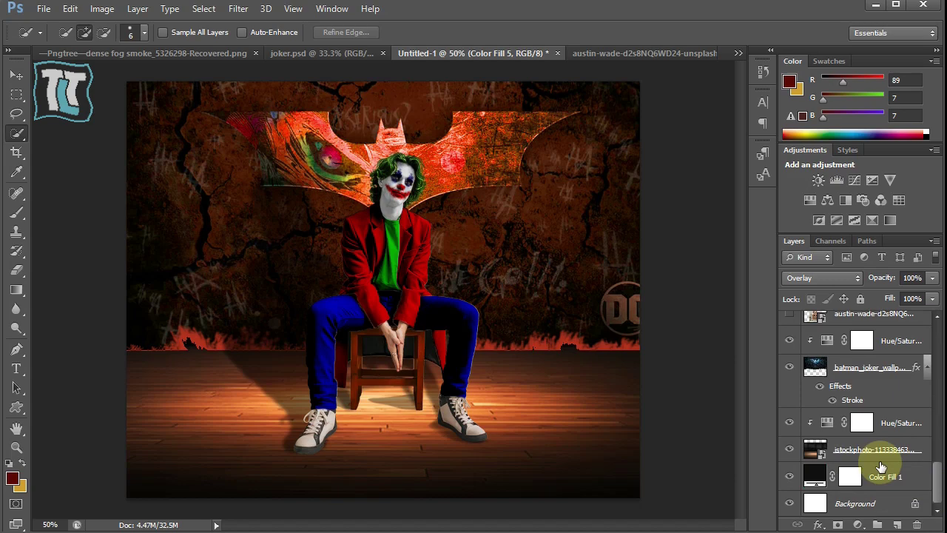
# Step: Paint a soft black shadow beneath the chair on a new layer using a large soft brush
pyautogui.click(862, 422)
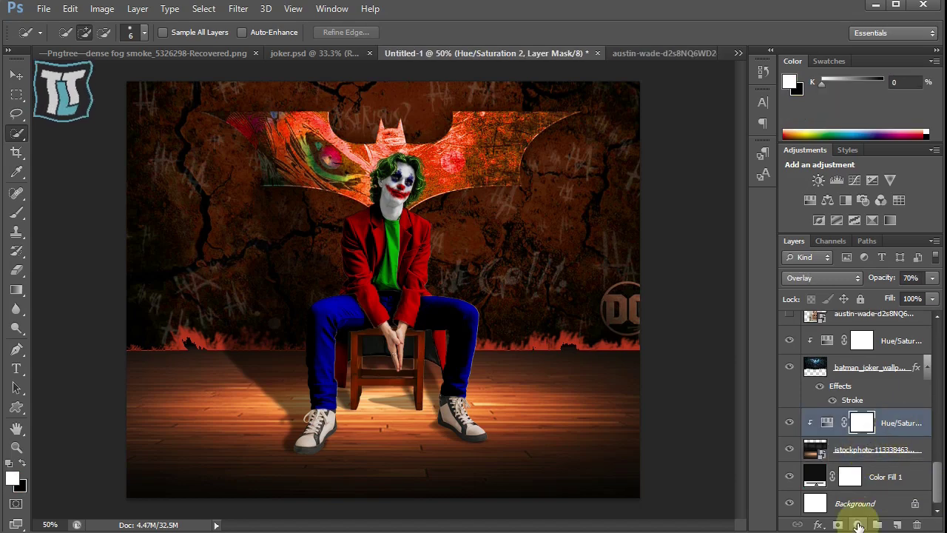
pyautogui.click(836, 179)
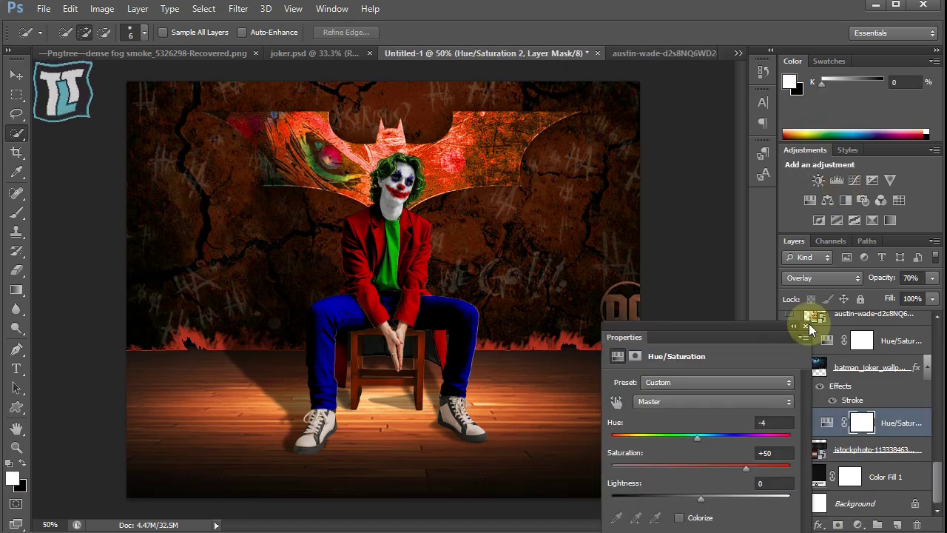
pyautogui.rightClick(346, 222)
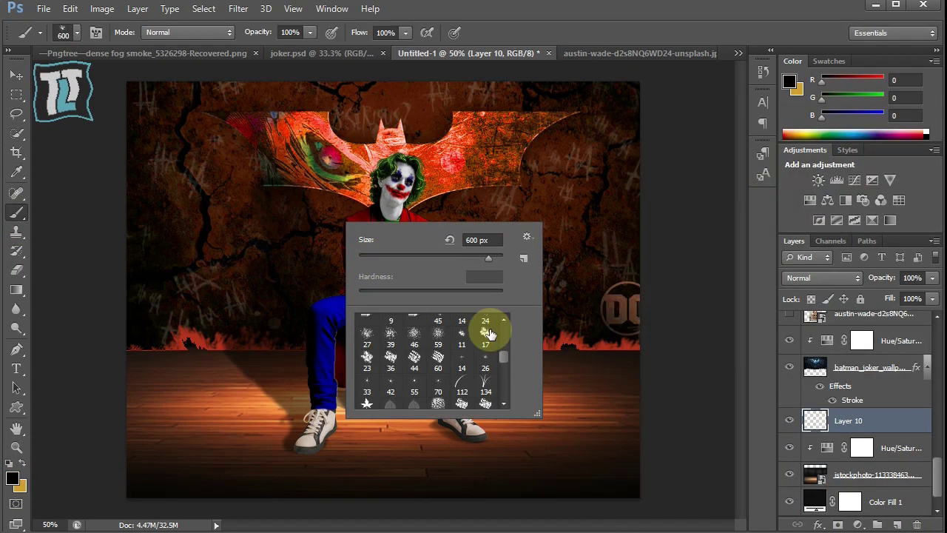
pyautogui.click(257, 372)
pyautogui.moveTo(251, 427); pyautogui.dragTo(493, 395)
# Step: Keep the floor shadow layer at Normal blending and fade it to 13% opacity
pyautogui.click(821, 277)
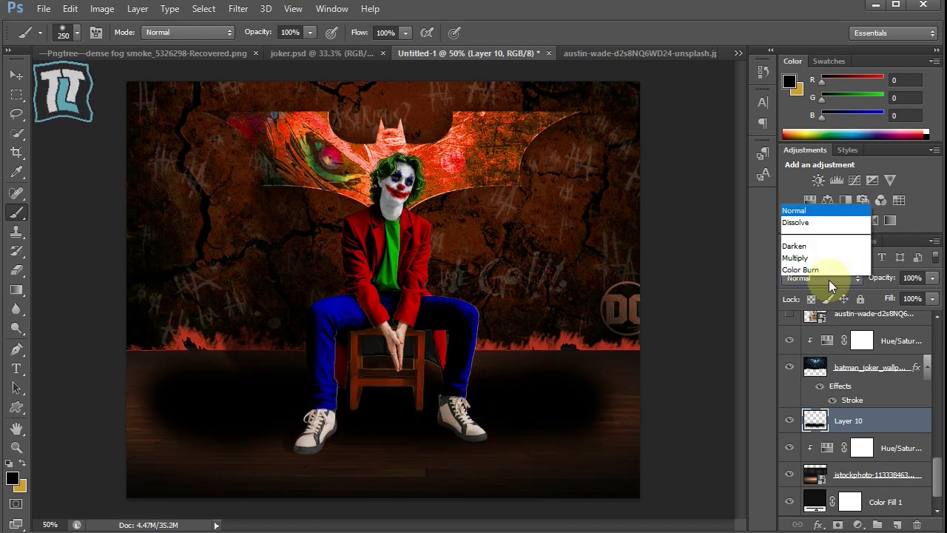
pyautogui.click(786, 97)
pyautogui.click(821, 277)
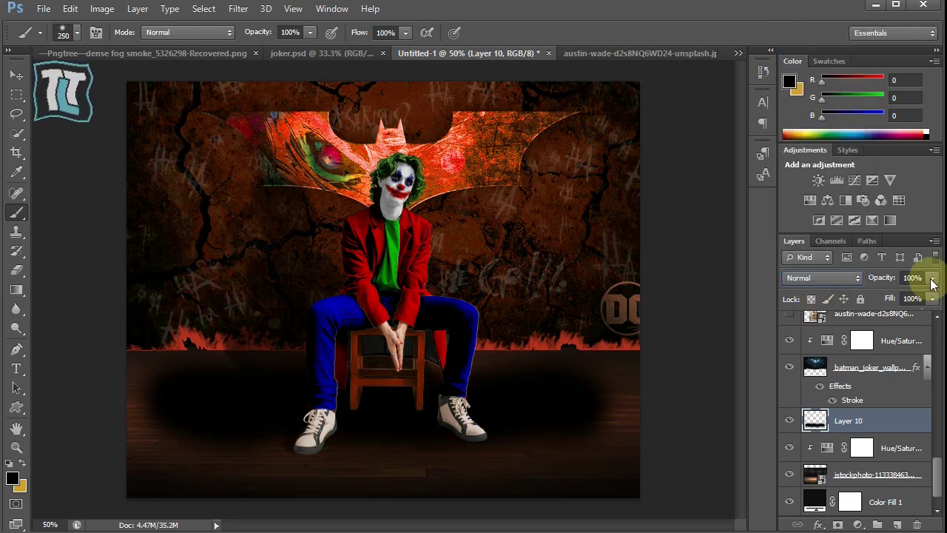
pyautogui.click(814, 10)
pyautogui.click(933, 277)
pyautogui.moveTo(861, 296)
pyautogui.mouseDown()
pyautogui.moveTo(846, 300)
pyautogui.moveTo(860, 309)
pyautogui.mouseUp()
# Step: Lower the floor photo's top edge slightly with Free Transform
pyautogui.click(877, 474)
pyautogui.hotkey('ctrl', 't')
pyautogui.moveTo(384, 139); pyautogui.dragTo(384, 163)
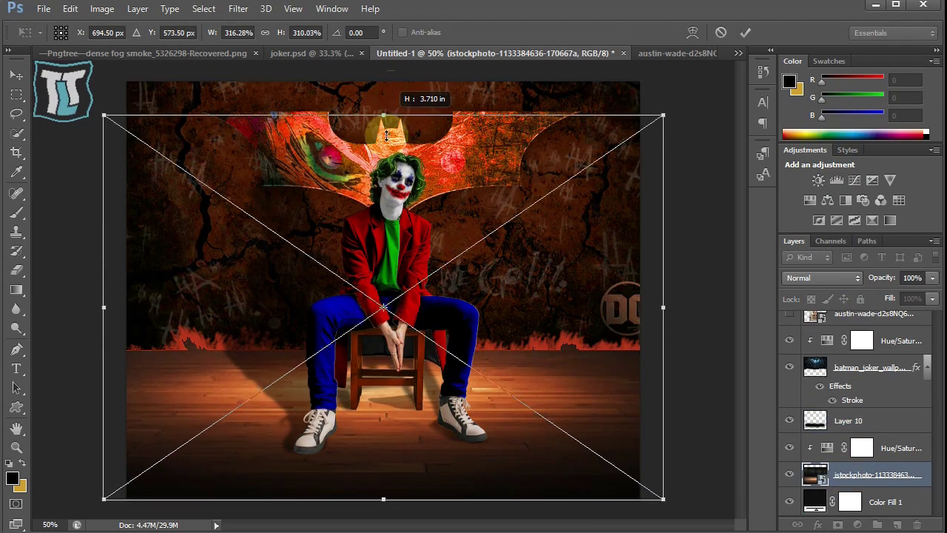
pyautogui.press('Return')
# Step: Zoom in on the chair and draw a freehand lasso selection around both shoes
pyautogui.press('b')
pyautogui.scroll(-3, 858, 415)
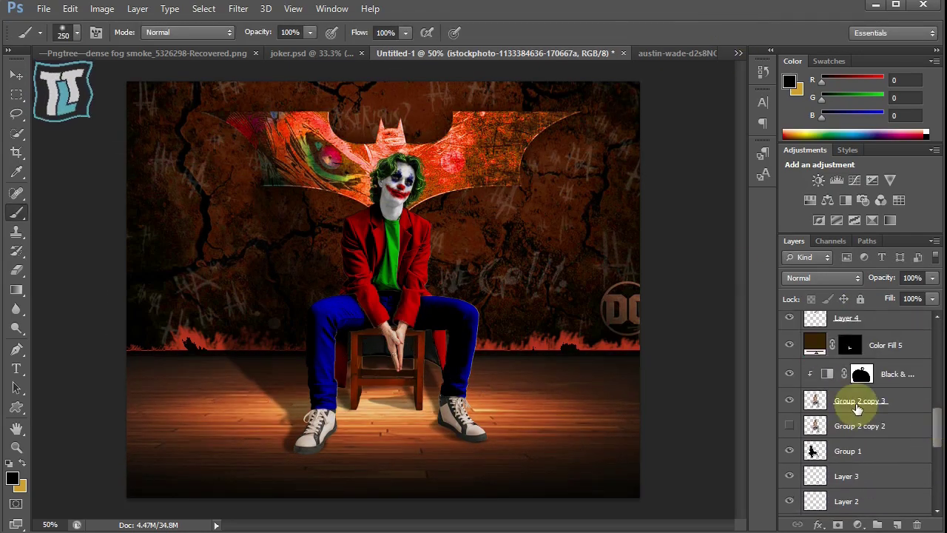
pyautogui.click(858, 400)
pyautogui.scroll(3, 733, 275)
pyautogui.moveTo(733, 274); pyautogui.dragTo(514, 528)
pyautogui.click(15, 113)
pyautogui.moveTo(159, 283); pyautogui.dragTo(103, 507)
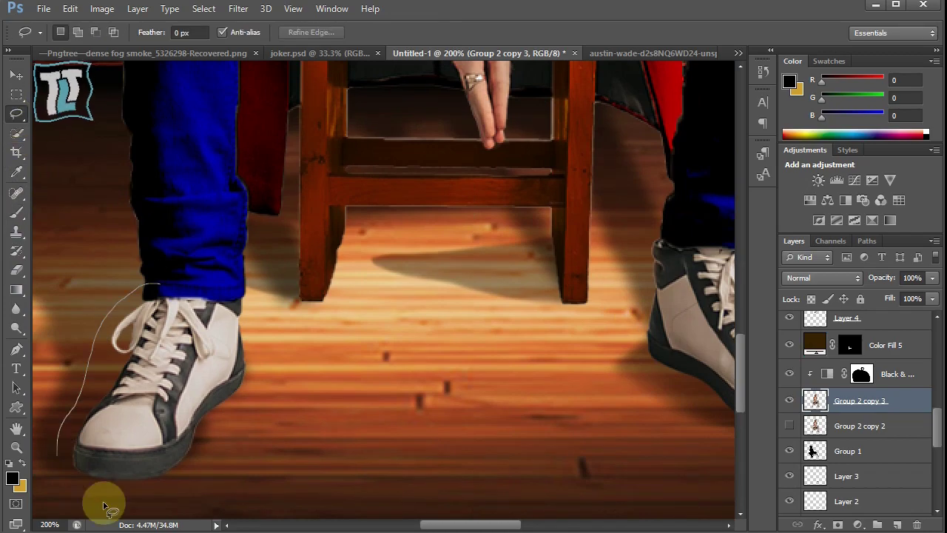
pyautogui.press('Escape')
pyautogui.hotkey('ctrl', '-')
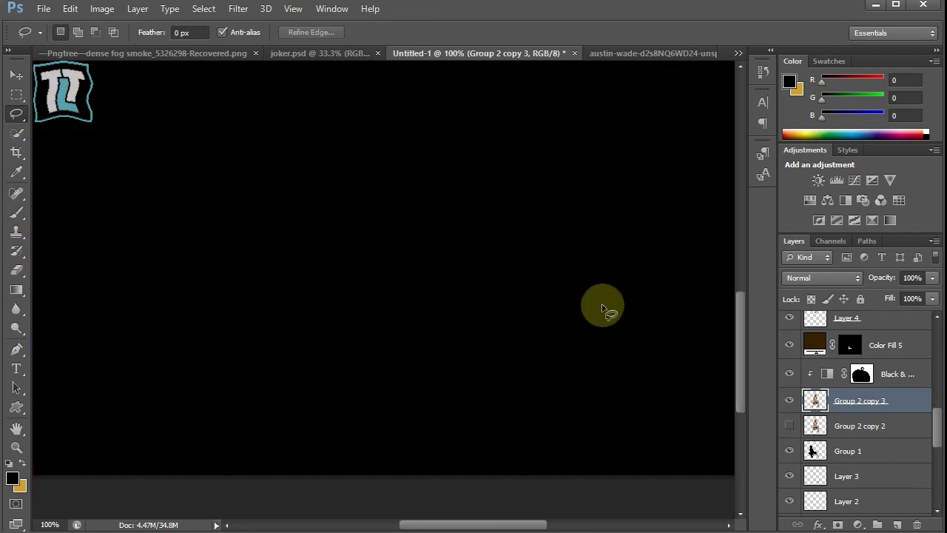
pyautogui.moveTo(222, 348); pyautogui.dragTo(211, 388)
# Step: Copy the selected shoes from Group 2 copy 2 onto their own layer, moved up the stack
pyautogui.click(794, 425)
pyautogui.rightClick(546, 333)
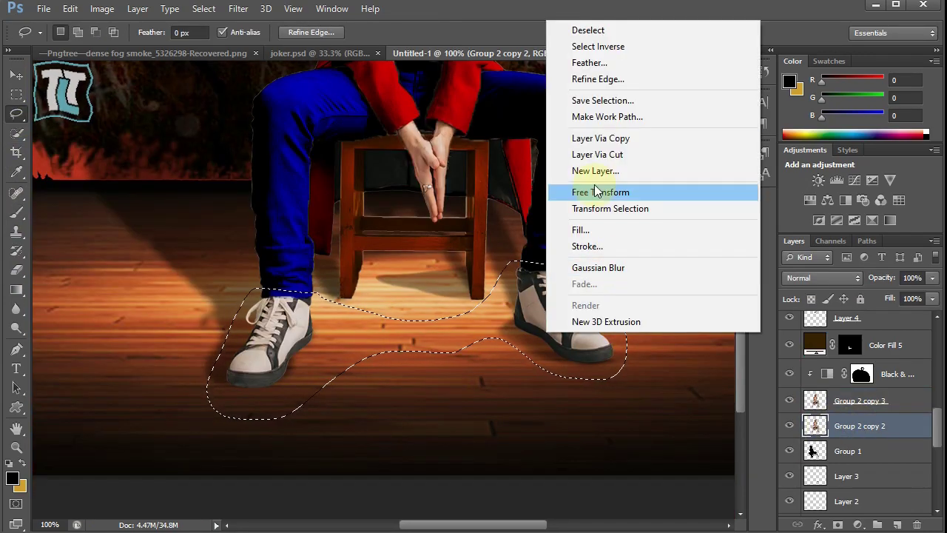
pyautogui.click(592, 141)
pyautogui.moveTo(786, 450); pyautogui.dragTo(845, 387)
# Step: Add a Hue/Saturation adjustment for the shoes with Saturation raised to +67
pyautogui.click(836, 180)
pyautogui.hotkey('ctrl', '-')
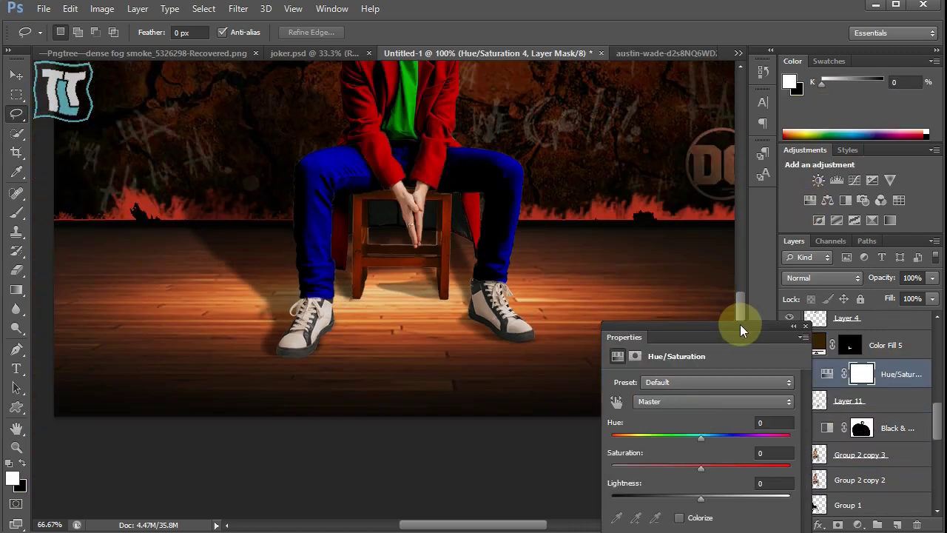
pyautogui.moveTo(698, 436); pyautogui.dragTo(751, 442)
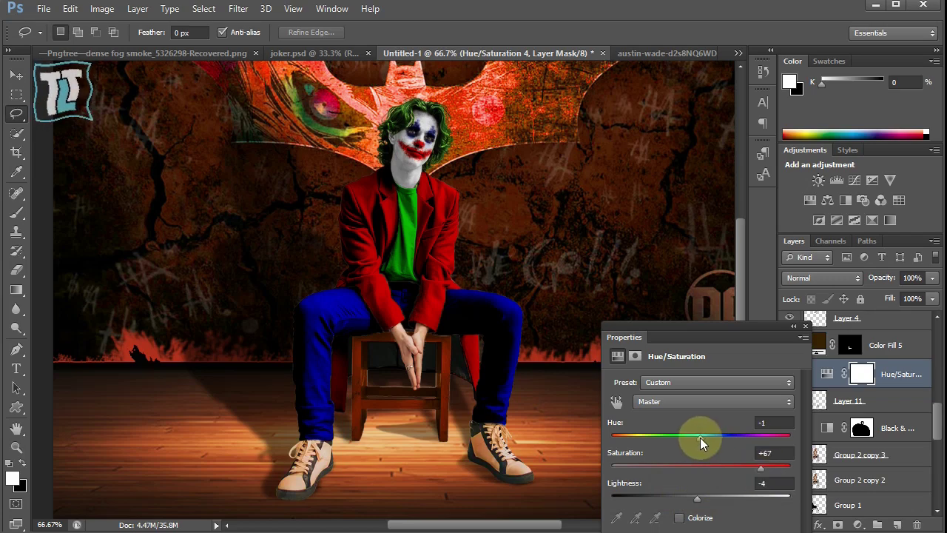
pyautogui.click(742, 493)
pyautogui.hscroll(1, 742, 493)
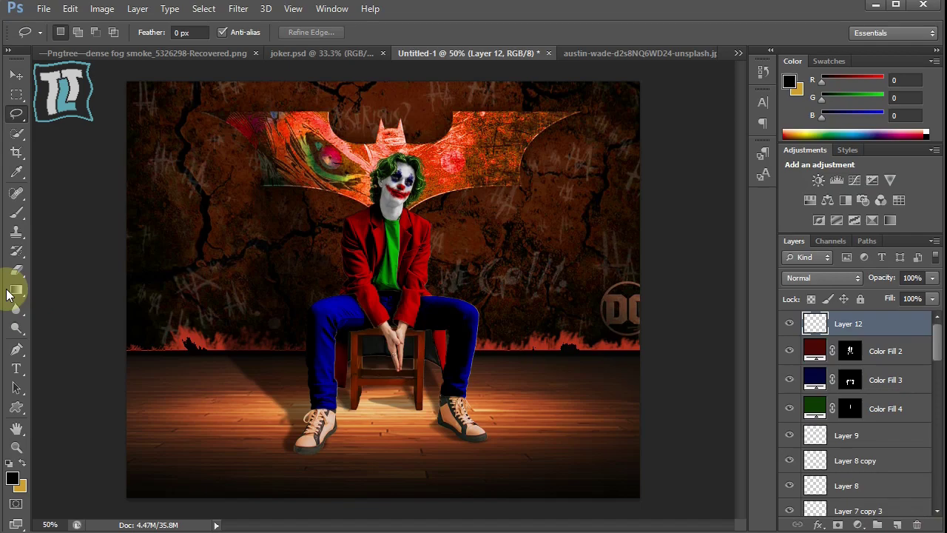
# Step: Paint black with a large soft brush around the image edges and the top with the bat logo
pyautogui.press('b')
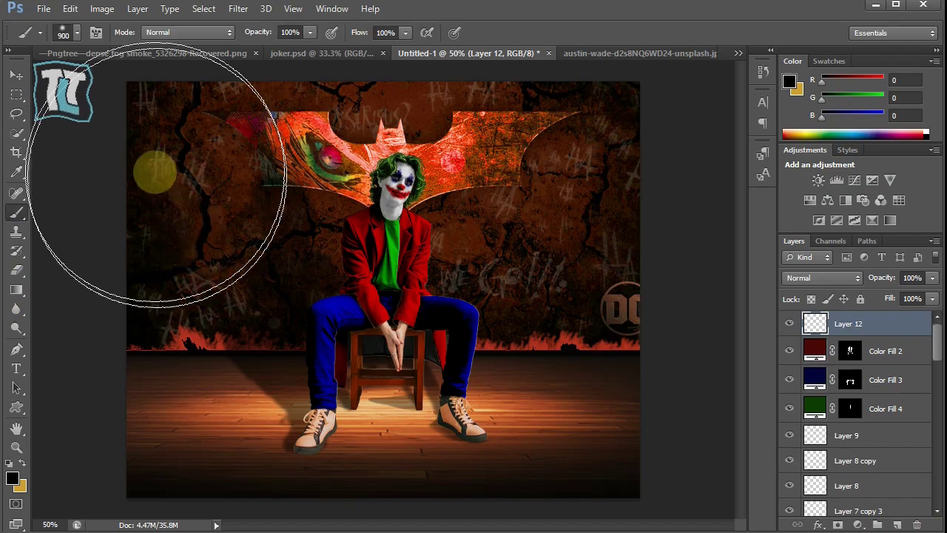
pyautogui.moveTo(153, 169)
pyautogui.mouseDown()
pyautogui.moveTo(84, 218)
pyautogui.moveTo(555, 529)
pyautogui.moveTo(102, 9)
pyautogui.mouseUp()
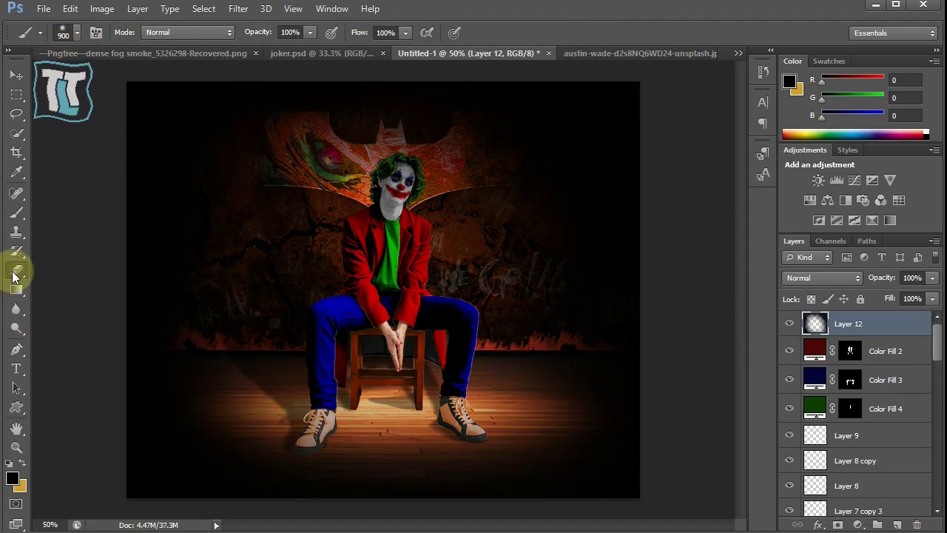
pyautogui.moveTo(57, 200); pyautogui.dragTo(658, 370)
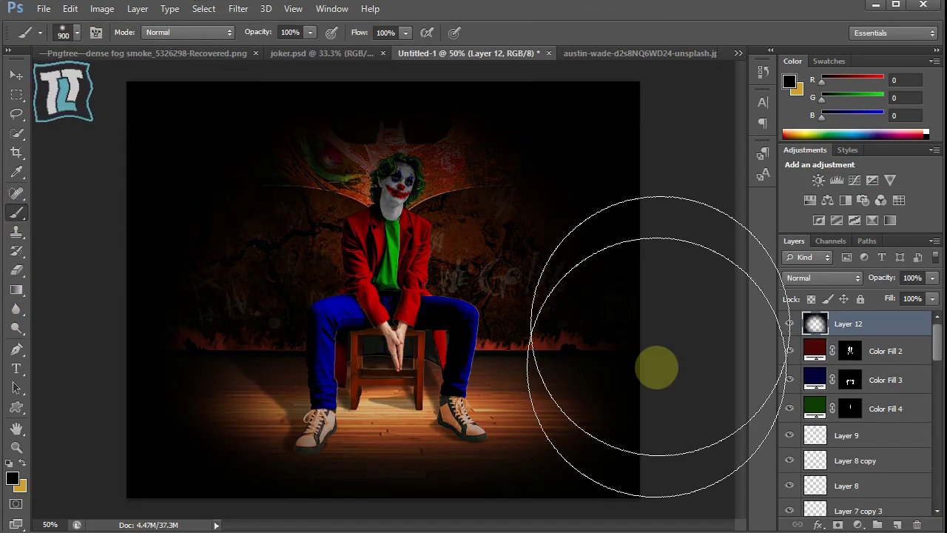
# Step: Erase the darkness above the figure using a soft round eraser tip
pyautogui.click(16, 270)
pyautogui.moveTo(359, 233)
pyautogui.mouseDown()
pyautogui.moveTo(318, 381)
pyautogui.moveTo(374, 237)
pyautogui.mouseUp()
pyautogui.rightClick(348, 219)
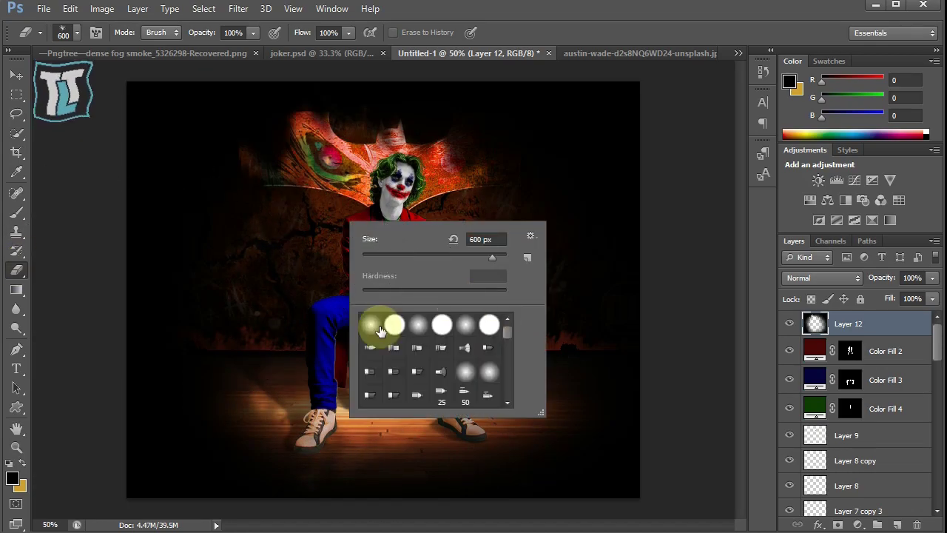
pyautogui.doubleClick(376, 321)
pyautogui.moveTo(524, 338)
pyautogui.mouseDown()
pyautogui.moveTo(443, 237)
pyautogui.moveTo(296, 194)
pyautogui.mouseUp()
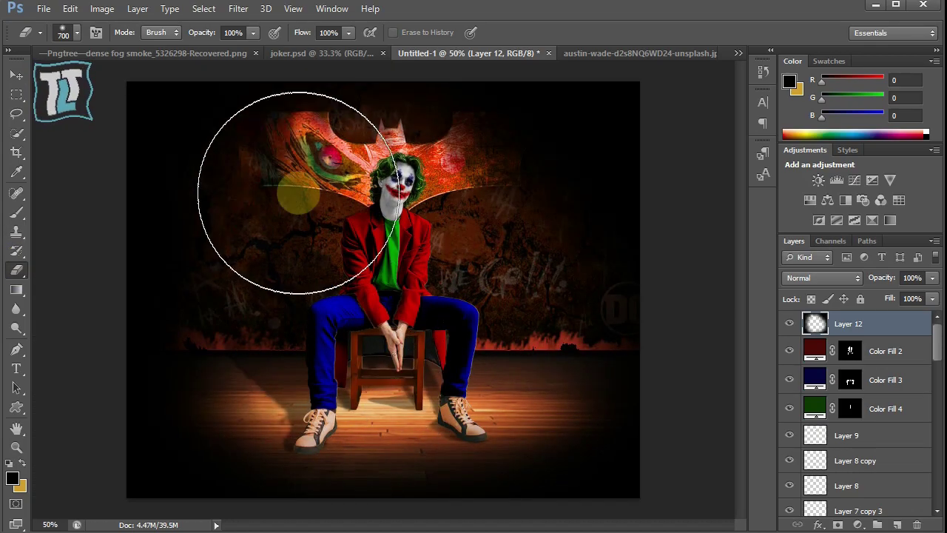
# Step: Paint fine black detail around the Joker's face with a smaller brush
pyautogui.press('b')
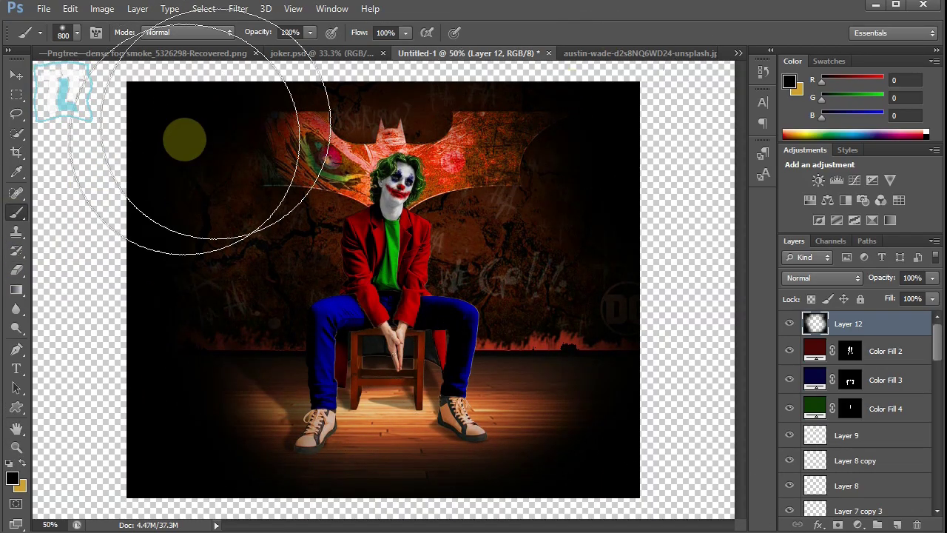
pyautogui.hotkey('ctrl', '+')
pyautogui.hotkey('ctrl', '+')
pyautogui.hotkey('ctrl', '+')
pyautogui.moveTo(739, 370); pyautogui.dragTo(738, 225)
pyautogui.press('[')
pyautogui.press('[')
pyautogui.press('[')
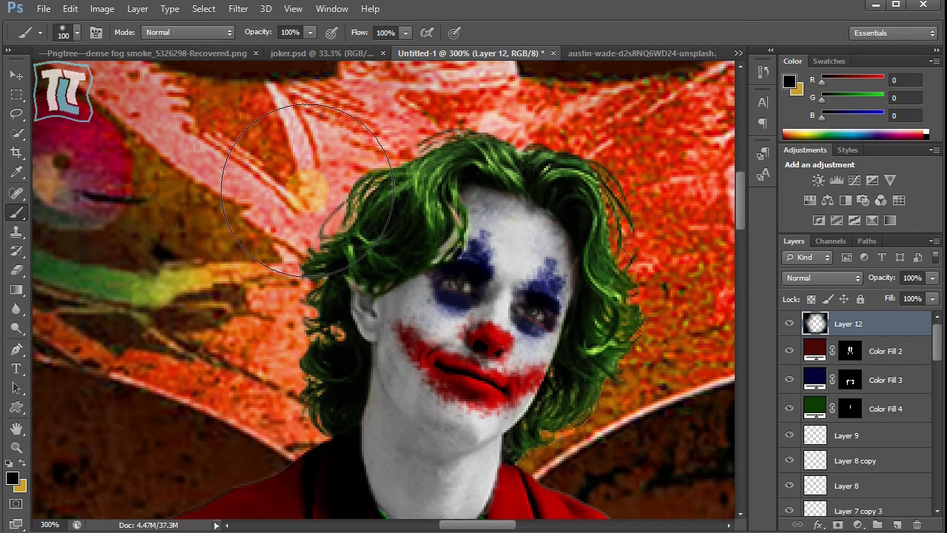
pyautogui.moveTo(266, 240); pyautogui.dragTo(258, 385)
pyautogui.hotkey('ctrl', '-')
pyautogui.scroll(-5, 256, 218)
pyautogui.scroll(1, 708, 264)
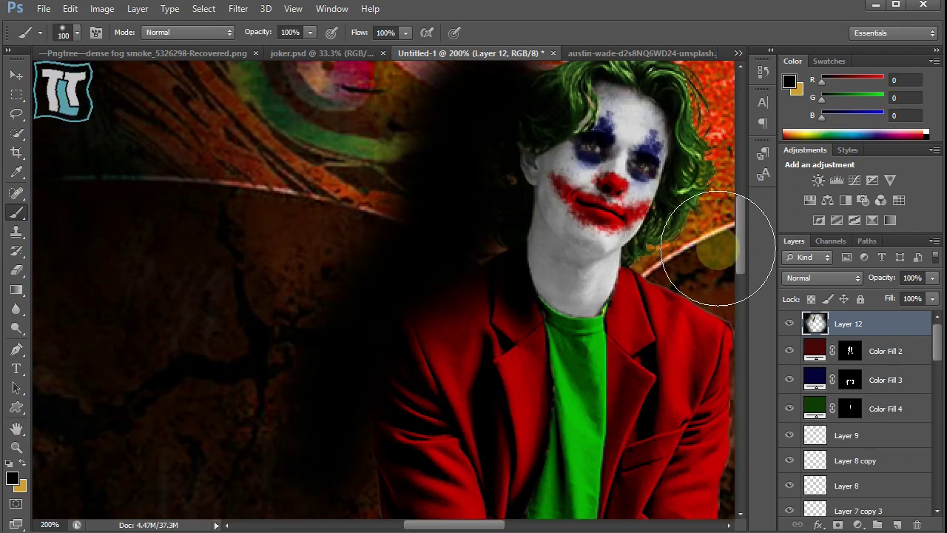
pyautogui.scroll(-3, 338, 395)
pyautogui.scroll(-3, 746, 322)
pyautogui.scroll(-3, 629, 329)
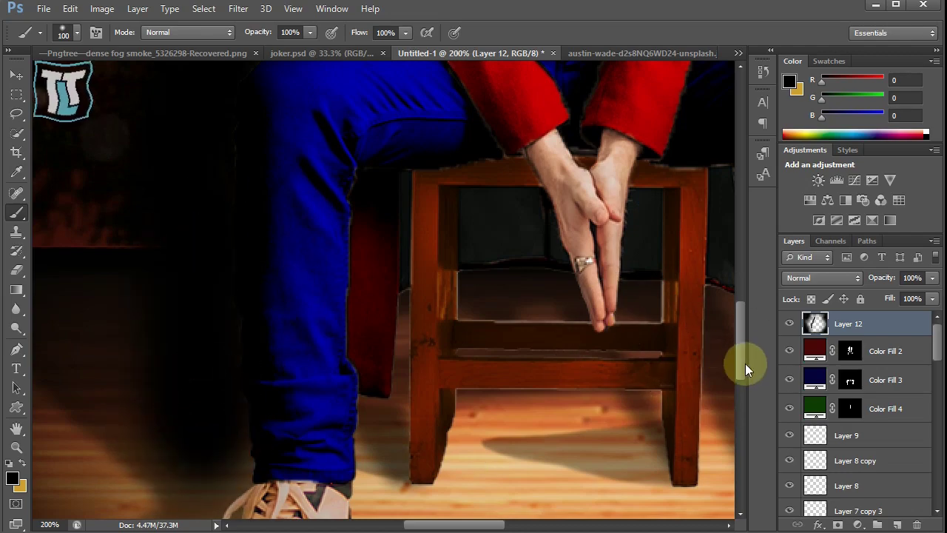
pyautogui.scroll(-3, 126, 444)
pyautogui.hscroll(-3, 359, 318)
# Step: Darken the upper-left corner around the bat logo and the right side over the DC logo with a bigger brush
pyautogui.hotkey('ctrl', '-')
pyautogui.hotkey('ctrl', '-')
pyautogui.hotkey('ctrl', '-')
pyautogui.press(']')
pyautogui.press(']')
pyautogui.press(']')
pyautogui.press(']')
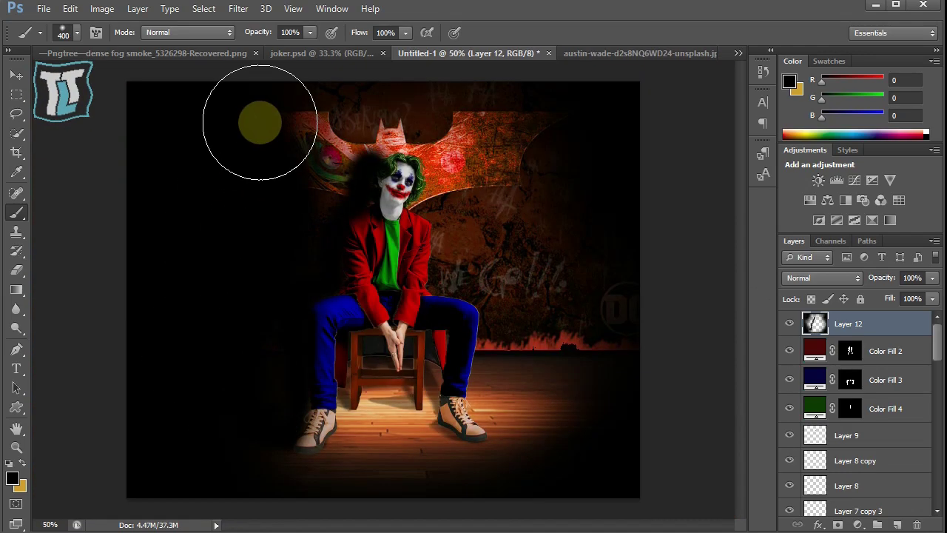
pyautogui.moveTo(243, 116); pyautogui.dragTo(306, 121)
pyautogui.press(']')
pyautogui.press(']')
pyautogui.press(']')
pyautogui.moveTo(589, 430); pyautogui.dragTo(635, 115)
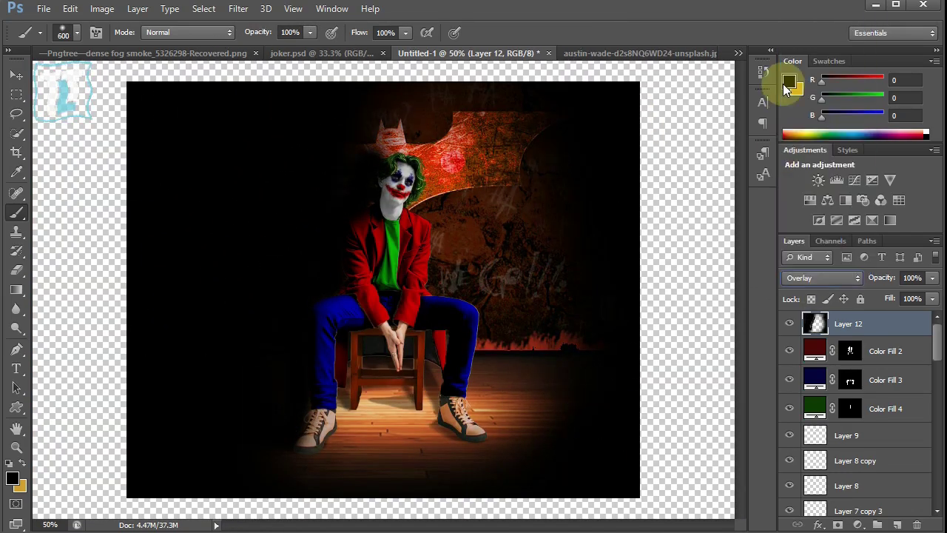
# Step: Set the vignette layer to Soft Light blending at about 88% opacity
pyautogui.click(821, 277)
pyautogui.click(799, 91)
pyautogui.click(805, 277)
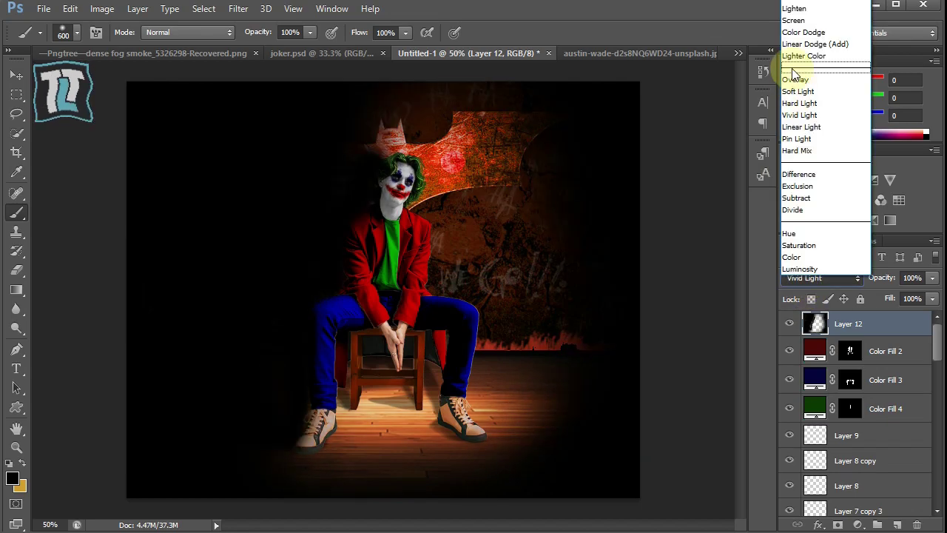
pyautogui.click(799, 91)
pyautogui.click(933, 278)
pyautogui.moveTo(934, 294)
pyautogui.mouseDown()
pyautogui.moveTo(912, 294)
pyautogui.moveTo(925, 297)
pyautogui.mouseUp()
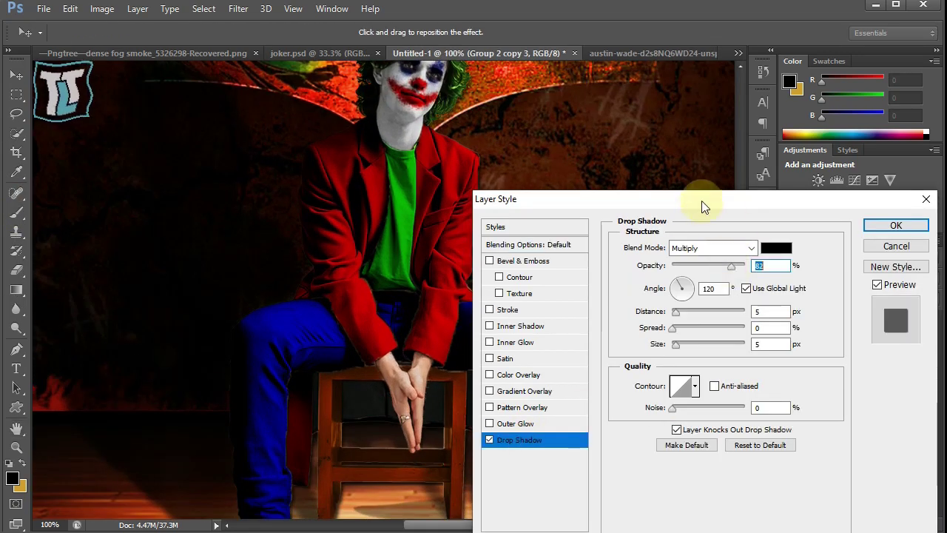
# Step: Give Group 2 copy 3 a drop shadow at 94 opacity with reduced size and distance
pyautogui.moveTo(703, 207); pyautogui.dragTo(679, 276)
pyautogui.press('Down')
pyautogui.press('Down')
pyautogui.moveTo(651, 413); pyautogui.dragTo(648, 413)
pyautogui.click(654, 380)
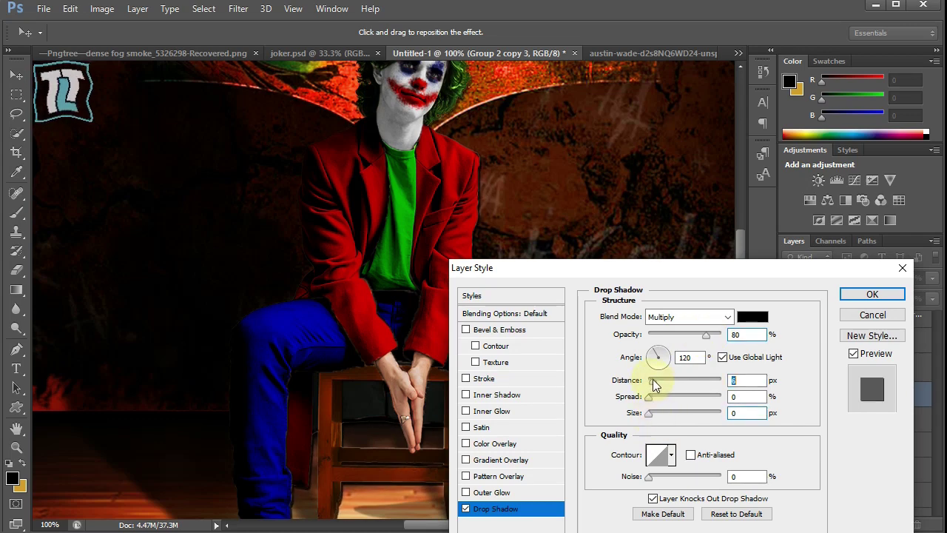
pyautogui.click(653, 414)
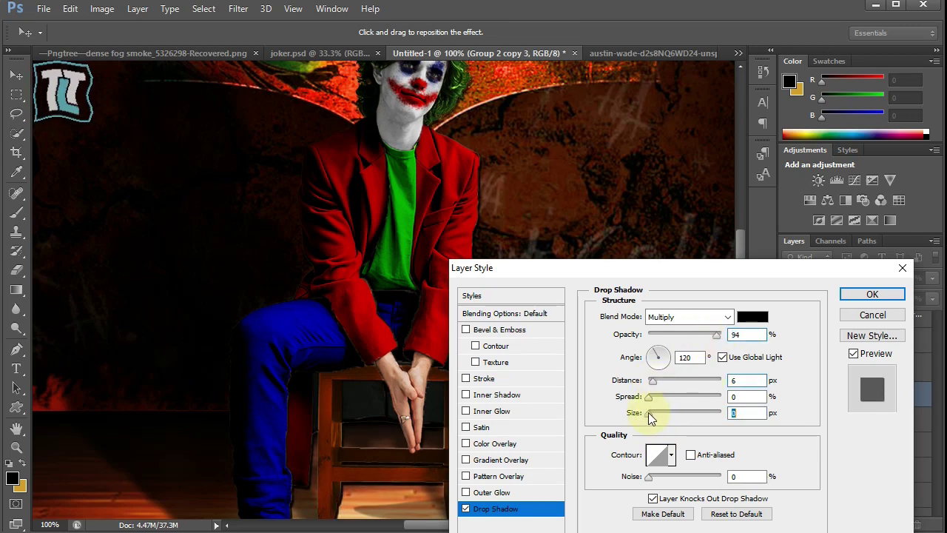
pyautogui.click(872, 294)
# Step: Revise Group 2 copy 3's drop shadow to a 144° angle, distance 0 and adjusted size
pyautogui.doubleClick(866, 313)
pyautogui.click(510, 508)
pyautogui.moveTo(655, 355); pyautogui.dragTo(745, 339)
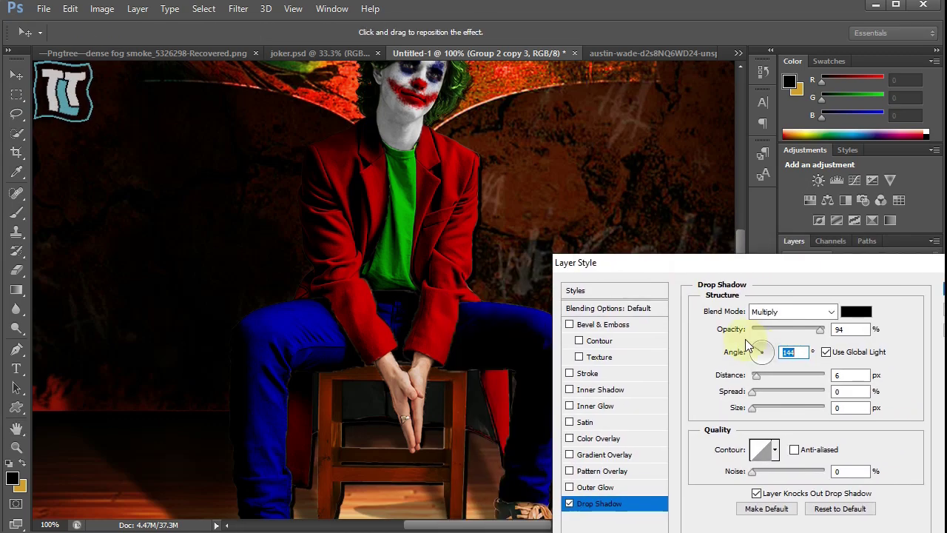
pyautogui.click(756, 408)
pyautogui.moveTo(754, 376); pyautogui.dragTo(752, 403)
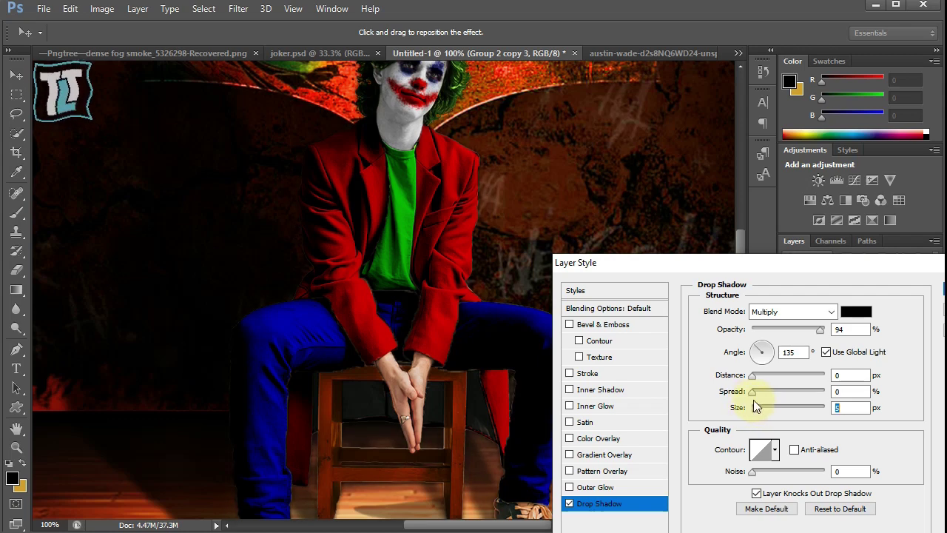
pyautogui.moveTo(873, 264); pyautogui.dragTo(824, 267)
pyautogui.click(918, 288)
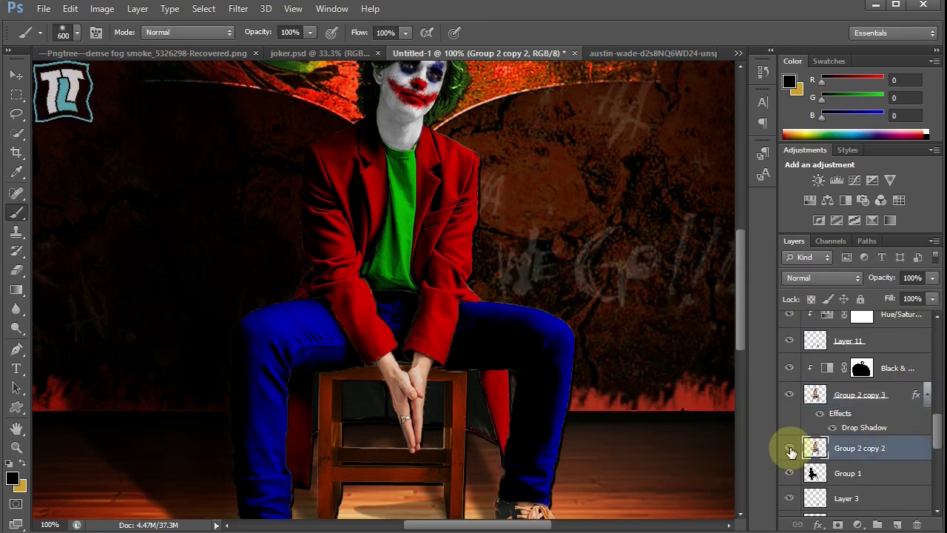
# Step: Apply a drop shadow to Group 2 copy 2 as well
pyautogui.doubleClick(909, 448)
pyautogui.press('Escape')
pyautogui.doubleClick(841, 439)
pyautogui.click(550, 502)
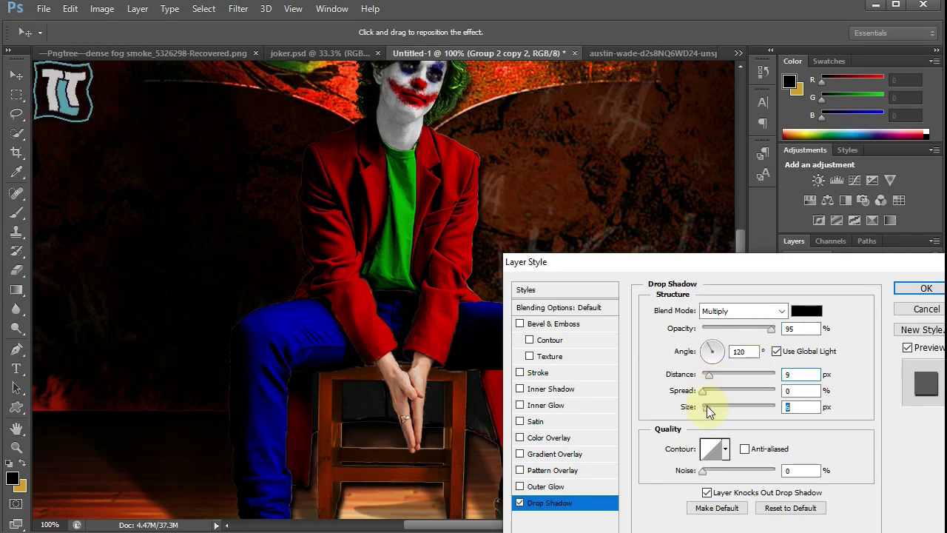
pyautogui.click(925, 288)
pyautogui.press('b')
pyautogui.click(17, 135)
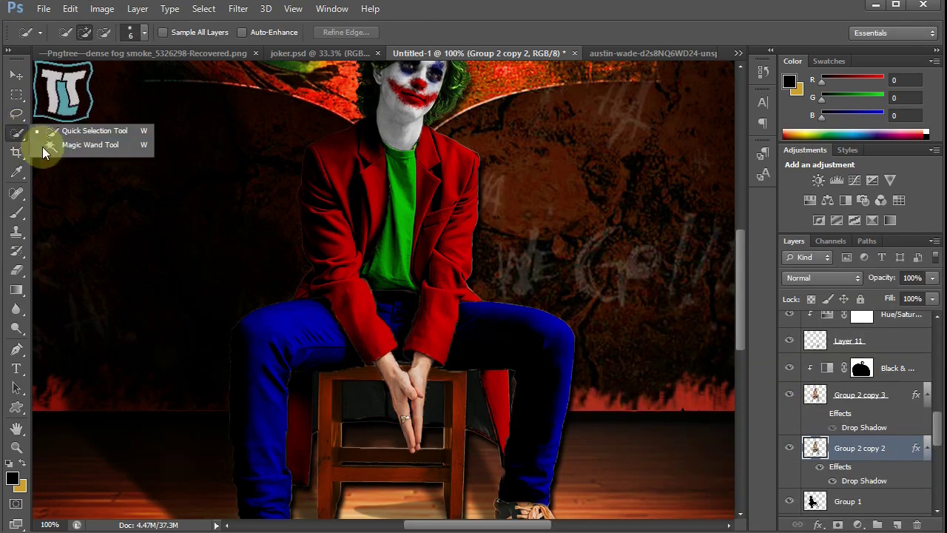
# Step: Magic Wand select the Joker, copy it to Layer 13 with Ctrl+J, and hide Layer 13
pyautogui.click(42, 145)
pyautogui.rightClick(136, 222)
pyautogui.click(158, 374)
pyautogui.click(16, 270)
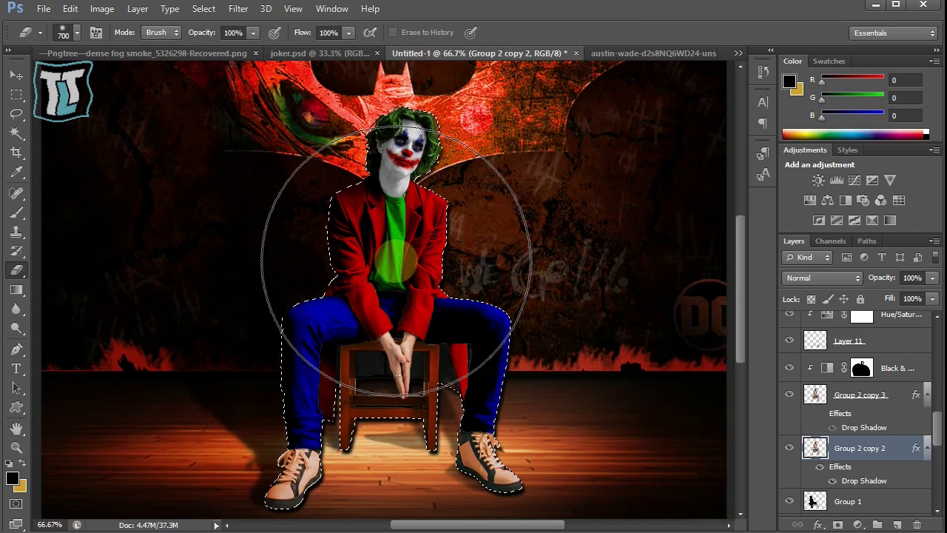
pyautogui.hotkey('ctrl', 'j')
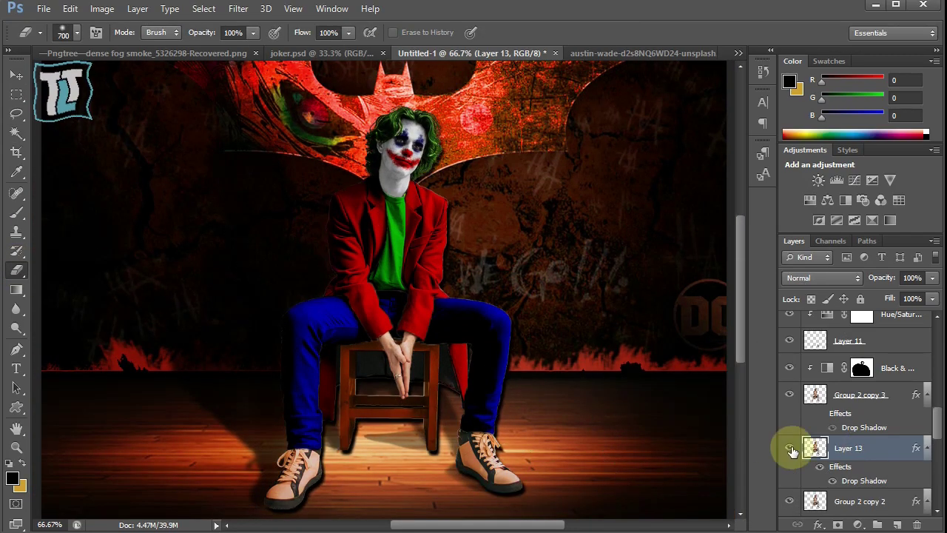
pyautogui.press('w')
pyautogui.scroll(-1, 925, 481)
pyautogui.rightClick(851, 422)
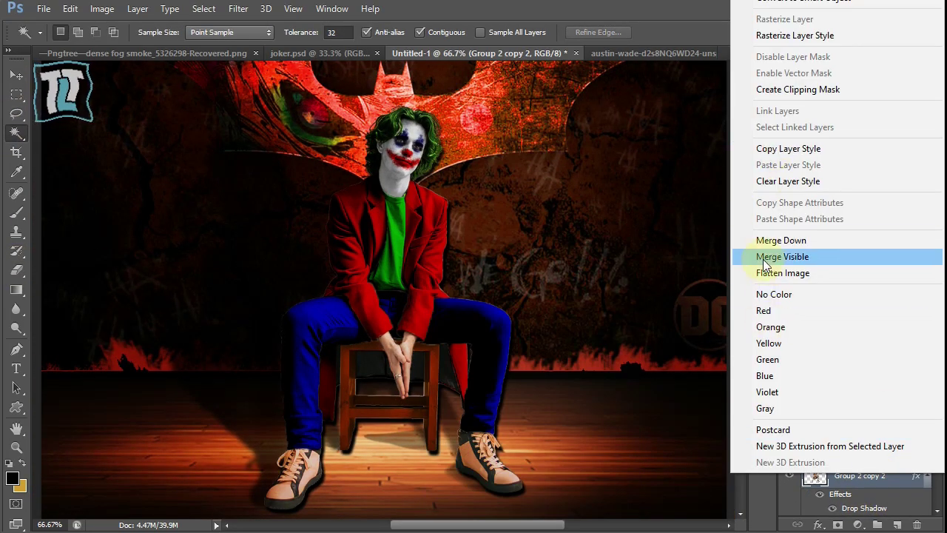
pyautogui.keyDown('alt'); pyautogui.click(782, 218); pyautogui.keyUp('alt')
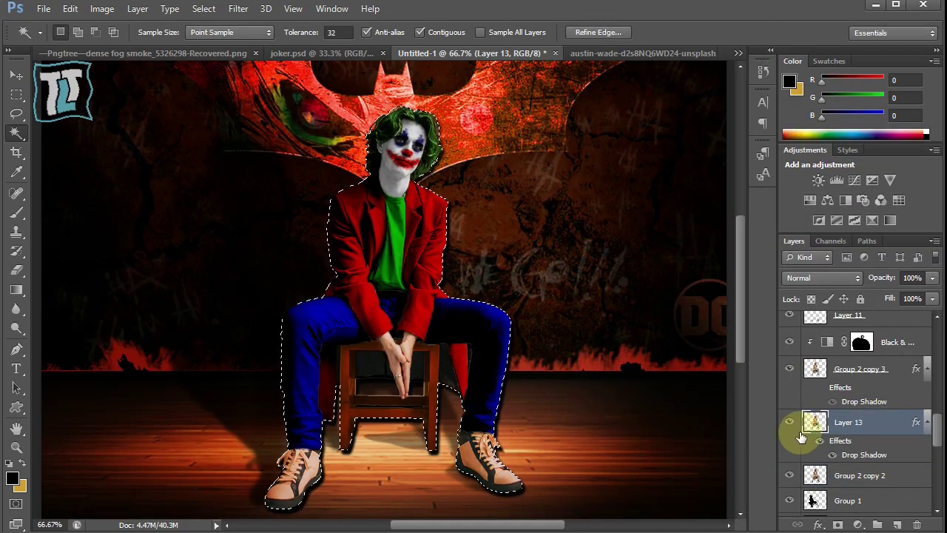
pyautogui.click(789, 422)
# Step: Delete the selected Joker pixels from Group 2 copy 2, leaving only its shadow
pyautogui.click(858, 475)
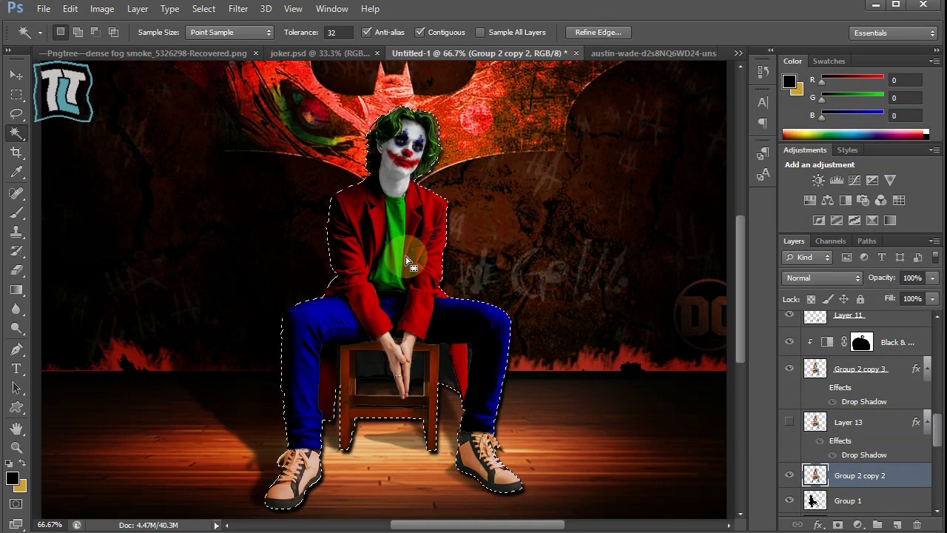
pyautogui.rightClick(405, 266)
pyautogui.click(451, 448)
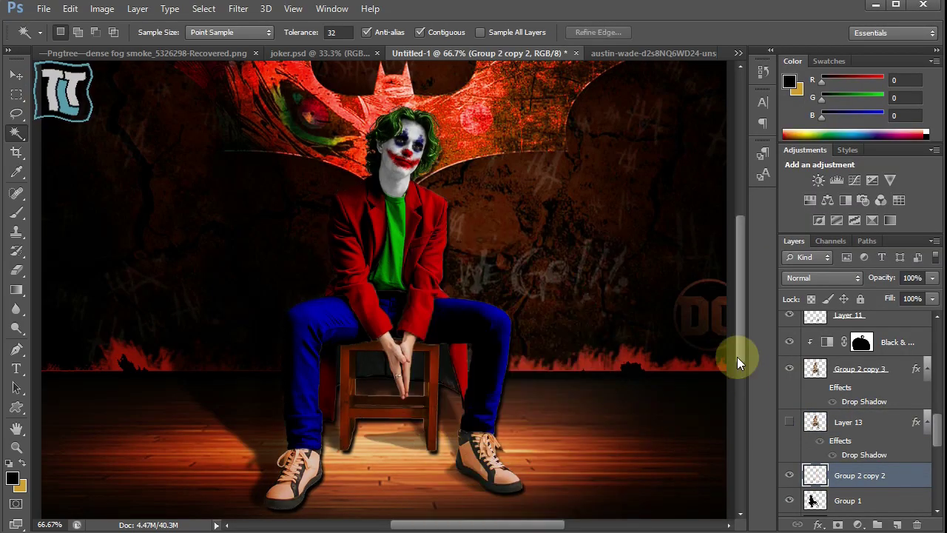
pyautogui.hotkey('ctrl', '+')
# Step: Erase stray shadow on the floor and fade Group 2 copy 2 to 48% opacity
pyautogui.press('e')
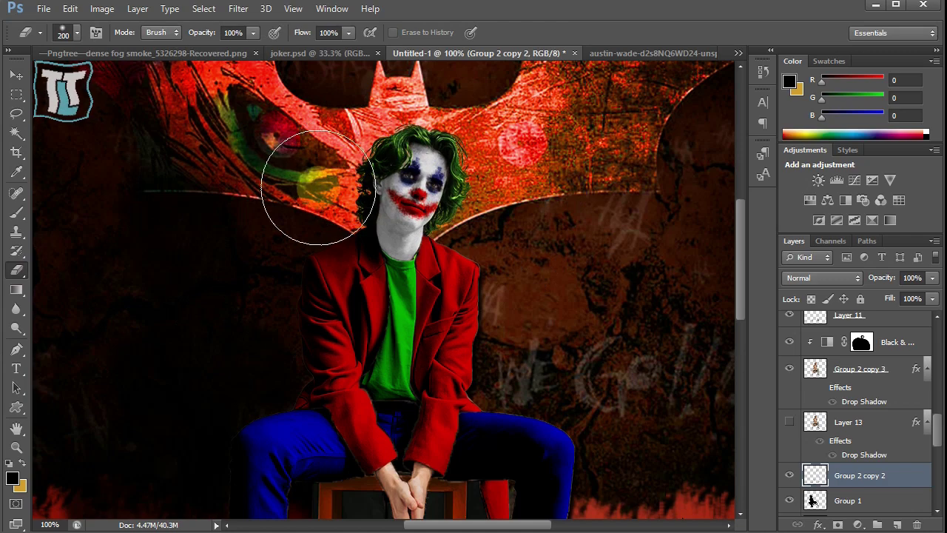
pyautogui.click(763, 74)
pyautogui.moveTo(739, 259); pyautogui.dragTo(745, 329)
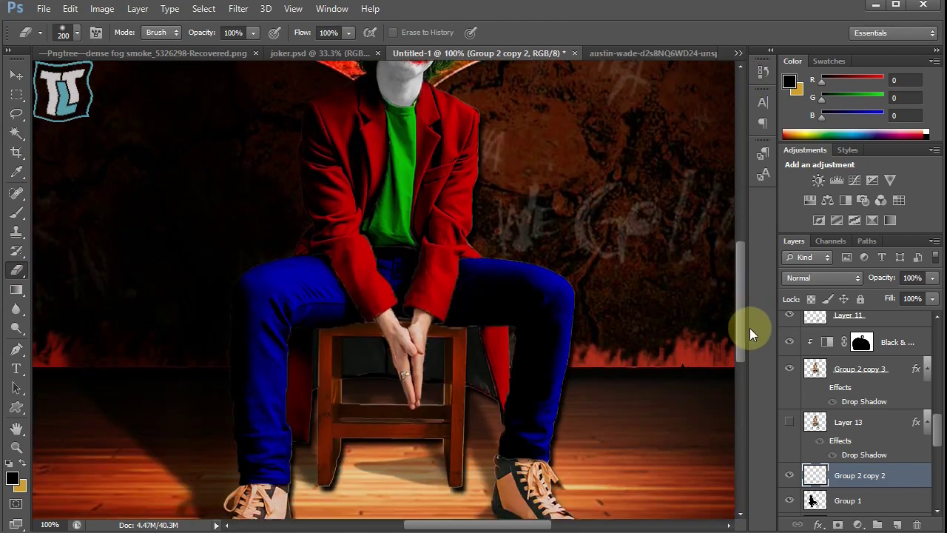
pyautogui.click(427, 368)
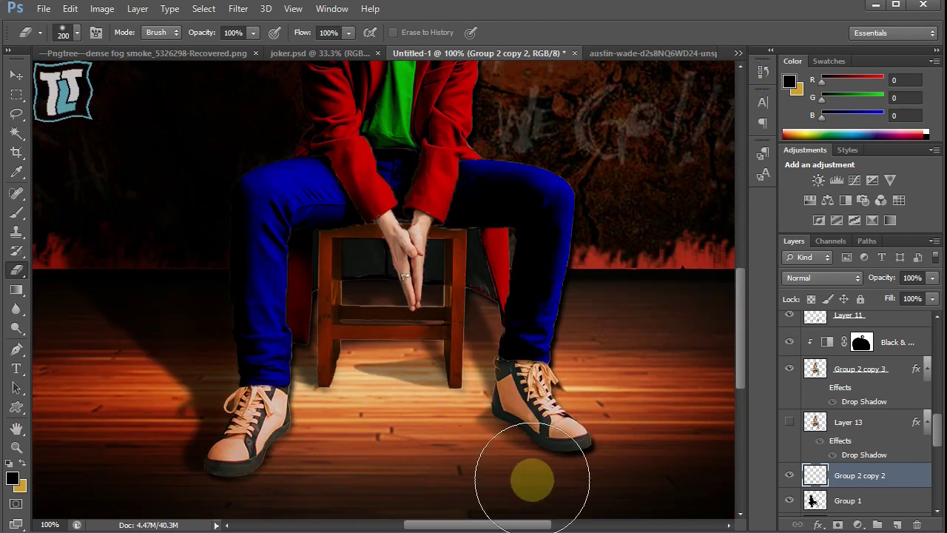
pyautogui.moveTo(739, 384); pyautogui.dragTo(740, 344)
pyautogui.moveTo(900, 294); pyautogui.dragTo(877, 291)
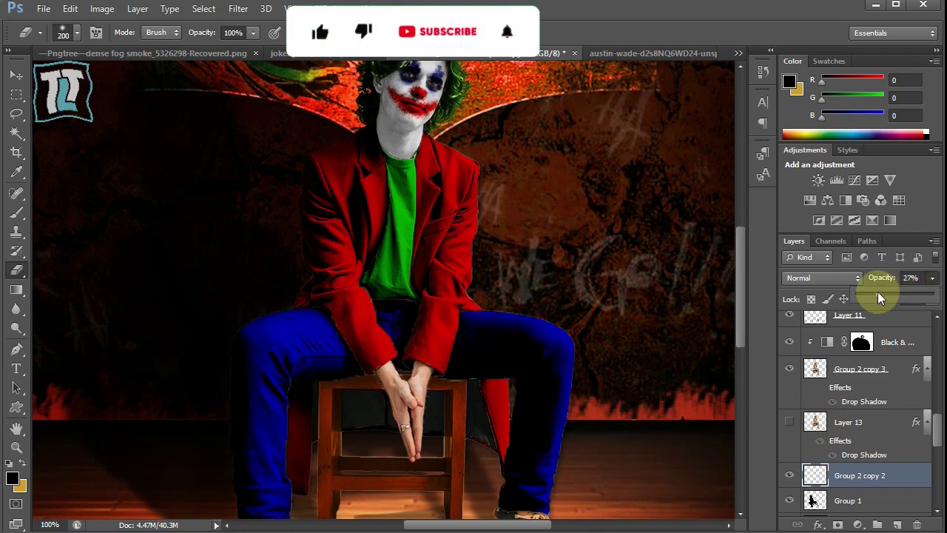
pyautogui.hotkey('ctrl', '-')
pyautogui.hotkey('ctrl', '-')
pyautogui.moveTo(936, 437); pyautogui.dragTo(936, 485)
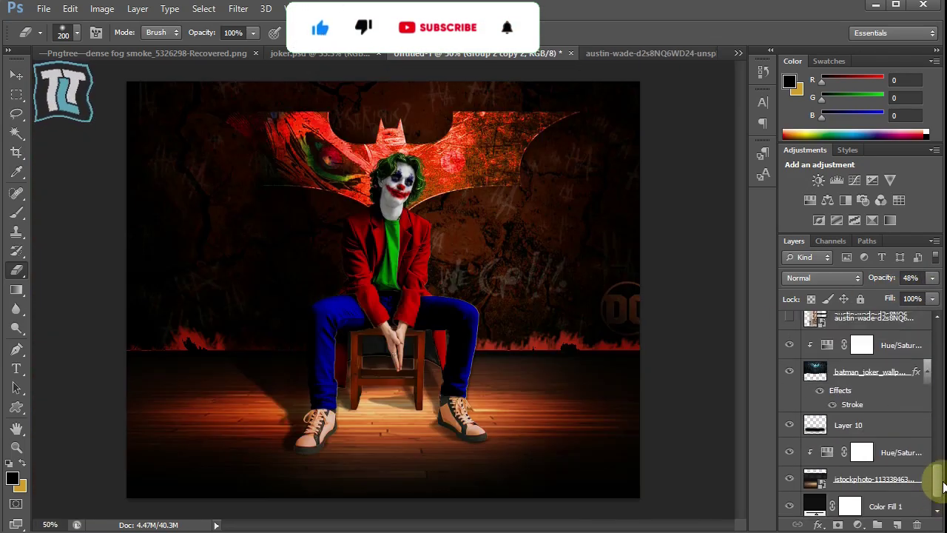
# Step: On new Layer 14, paint black over the left side, logos and right-side flames, trying Soft Light
pyautogui.click(897, 524)
pyautogui.press('b')
pyautogui.moveTo(159, 200); pyautogui.dragTo(42, 325)
pyautogui.press('[')
pyautogui.press('[')
pyautogui.moveTo(614, 311)
pyautogui.mouseDown()
pyautogui.moveTo(518, 52)
pyautogui.moveTo(698, 476)
pyautogui.moveTo(480, 116)
pyautogui.moveTo(934, 336)
pyautogui.mouseUp()
pyautogui.click(821, 278)
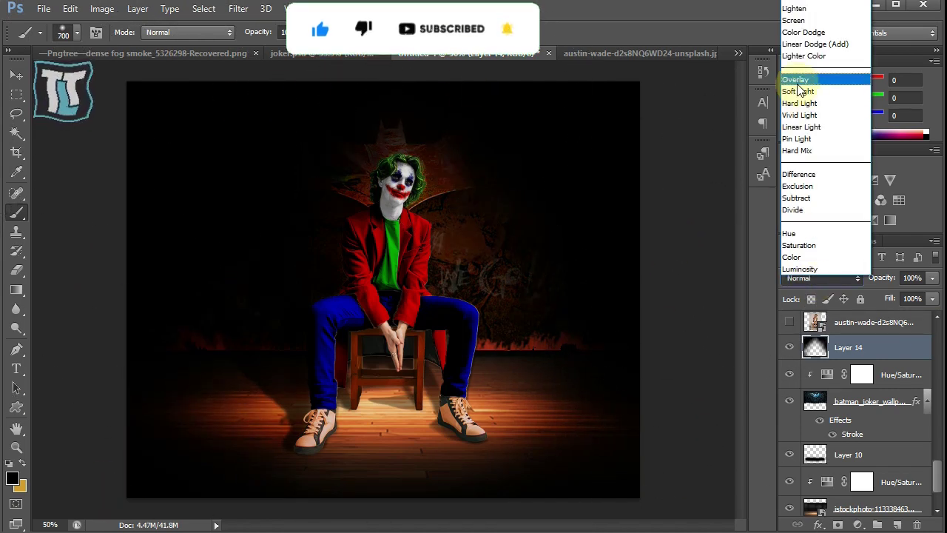
pyautogui.click(790, 91)
# Step: Erase the darkness off the Batman logo, flames and floor with a large 700 eraser
pyautogui.press(']')
pyautogui.press(']')
pyautogui.press(']')
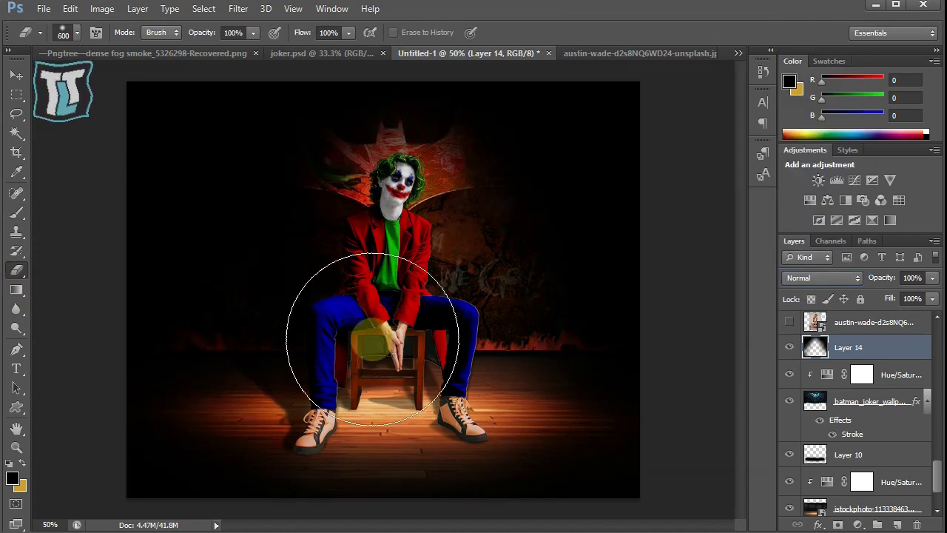
pyautogui.press(']')
pyautogui.press(']')
pyautogui.moveTo(348, 328); pyautogui.dragTo(380, 318)
pyautogui.moveTo(172, 439)
pyautogui.mouseDown()
pyautogui.moveTo(503, 412)
pyautogui.moveTo(77, 437)
pyautogui.moveTo(407, 196)
pyautogui.moveTo(437, 279)
pyautogui.mouseUp()
pyautogui.press(']')
pyautogui.press(']')
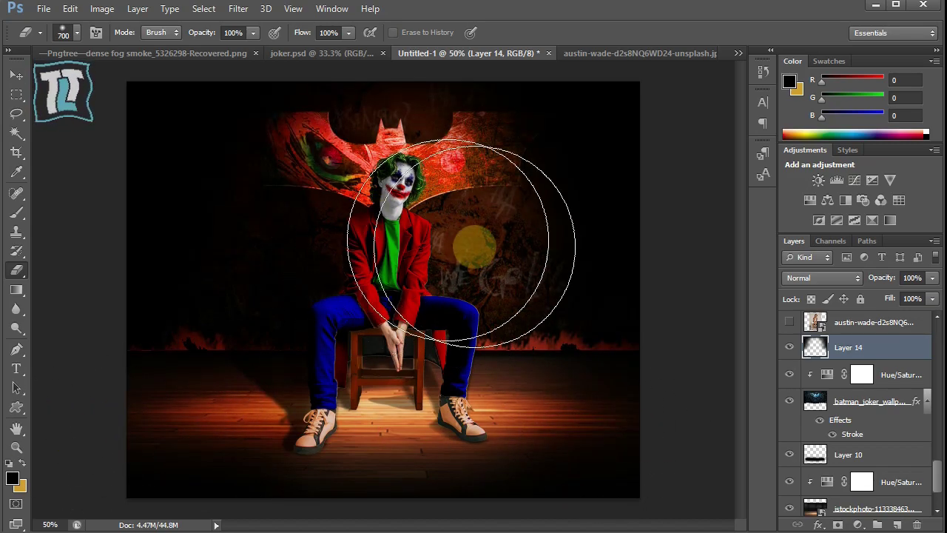
# Step: Darken the top edge above the Batman logo and set Layer 14 to 62% opacity
pyautogui.press('b')
pyautogui.moveTo(503, 74); pyautogui.dragTo(296, 74)
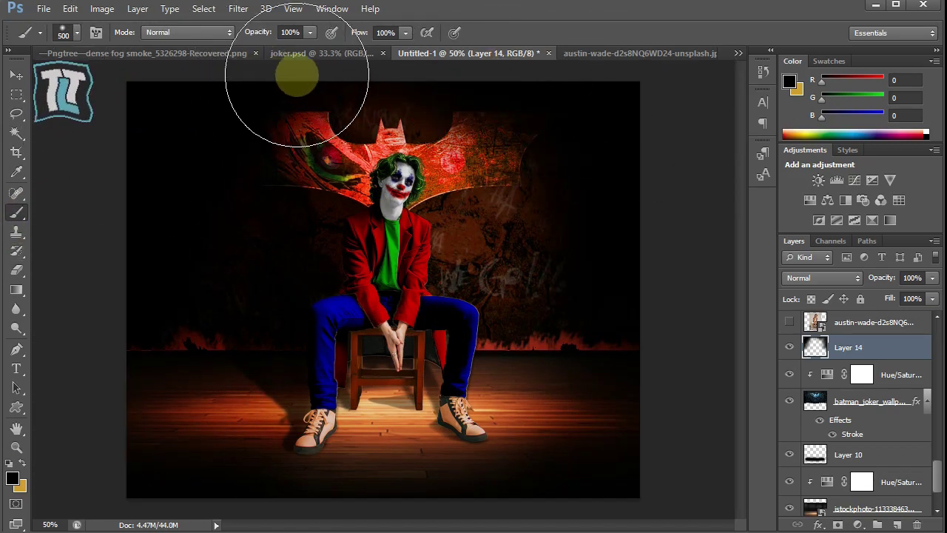
pyautogui.click(933, 277)
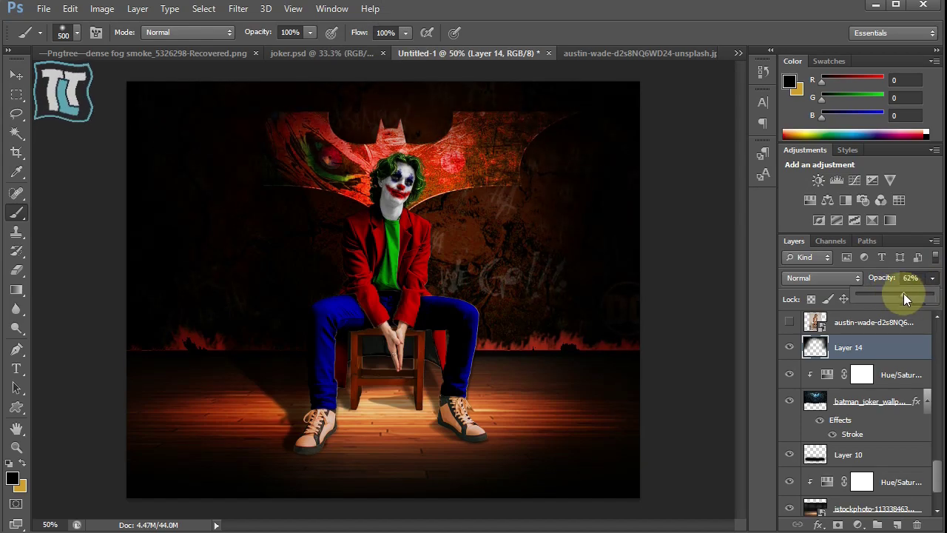
pyautogui.hotkey('ctrl', '+')
pyautogui.hotkey('ctrl', '+')
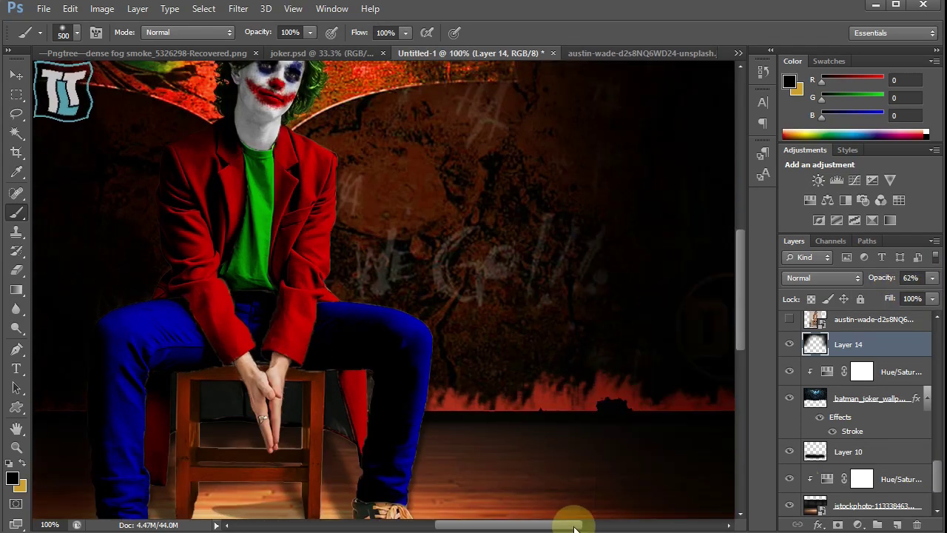
pyautogui.hotkey('ctrl', '+')
pyautogui.hotkey('ctrl', '-')
pyautogui.hotkey('ctrl', '-')
# Step: Lasso the Joker's hands from Layer 13 and copy them to Layer 15, moved up the stack
pyautogui.scroll(-5, 858, 414)
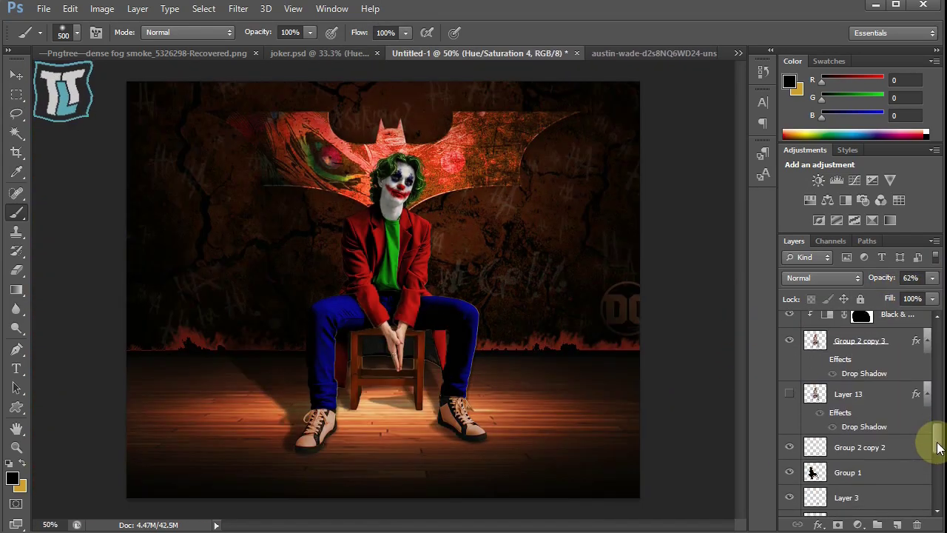
pyautogui.scroll(1, 858, 429)
pyautogui.click(856, 429)
pyautogui.click(17, 113)
pyautogui.hotkey('ctrl', '+')
pyautogui.hotkey('ctrl', '+')
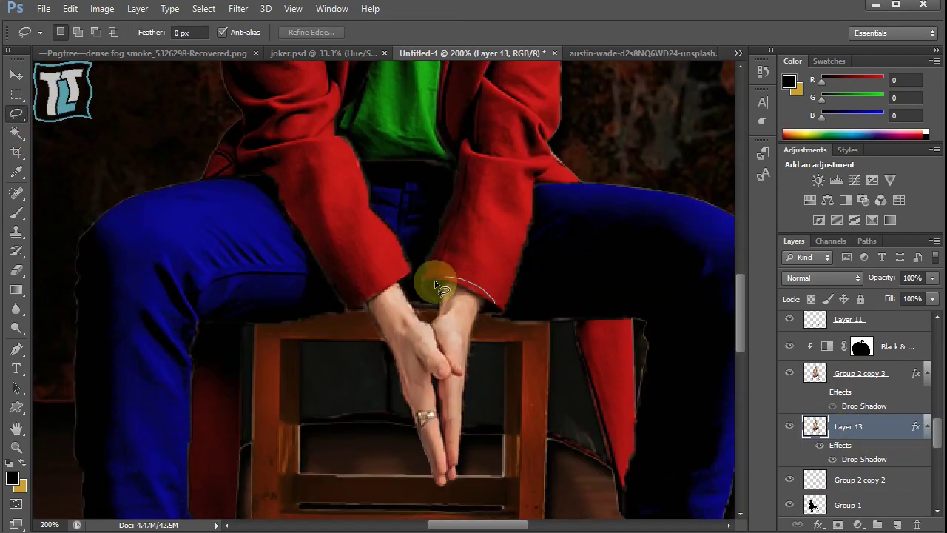
pyautogui.rightClick(494, 305)
pyautogui.click(474, 144)
pyautogui.moveTo(850, 427)
pyautogui.mouseDown()
pyautogui.moveTo(881, 328)
pyautogui.moveTo(894, 345)
pyautogui.mouseUp()
# Step: Add a clipped Hue/Saturation adjustment at +37 saturation and prepare the eraser for the hand edges
pyautogui.click(810, 200)
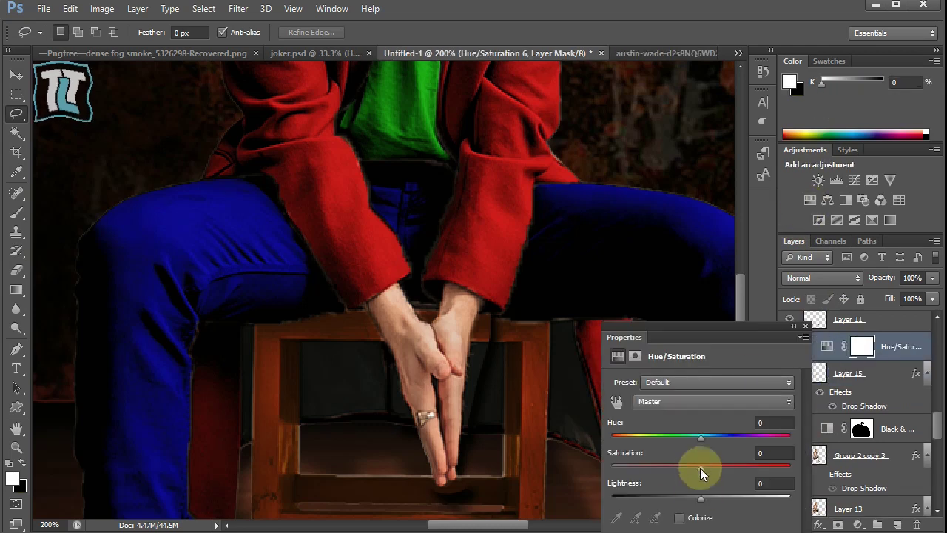
pyautogui.moveTo(700, 466); pyautogui.dragTo(650, 462)
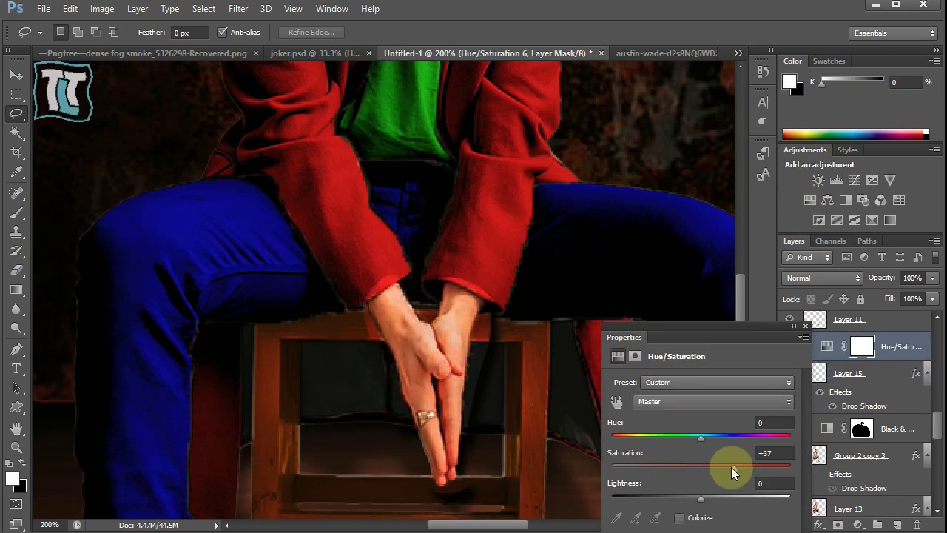
pyautogui.click(16, 270)
pyautogui.rightClick(402, 328)
pyautogui.press('Return')
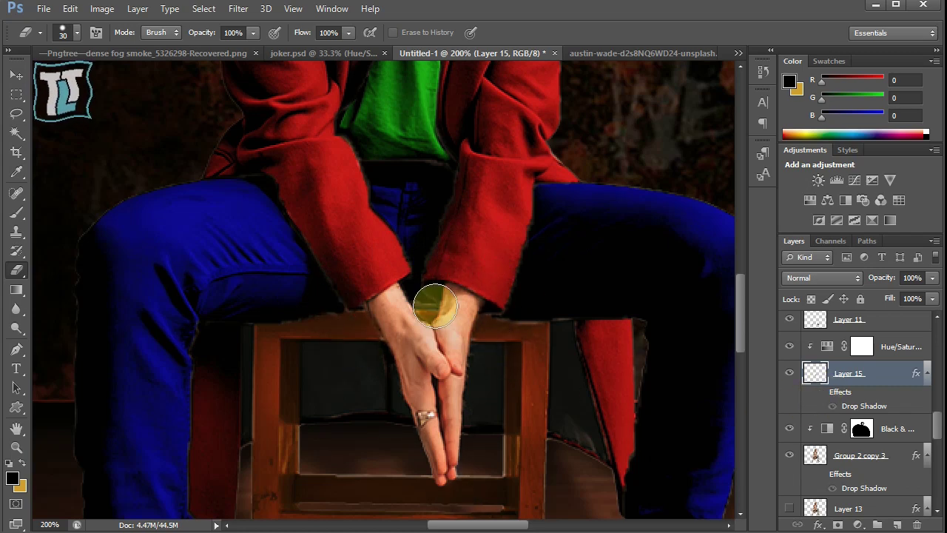
pyautogui.hotkey('ctrl', '-')
pyautogui.hotkey('ctrl', '-')
pyautogui.hotkey('ctrl', '-')
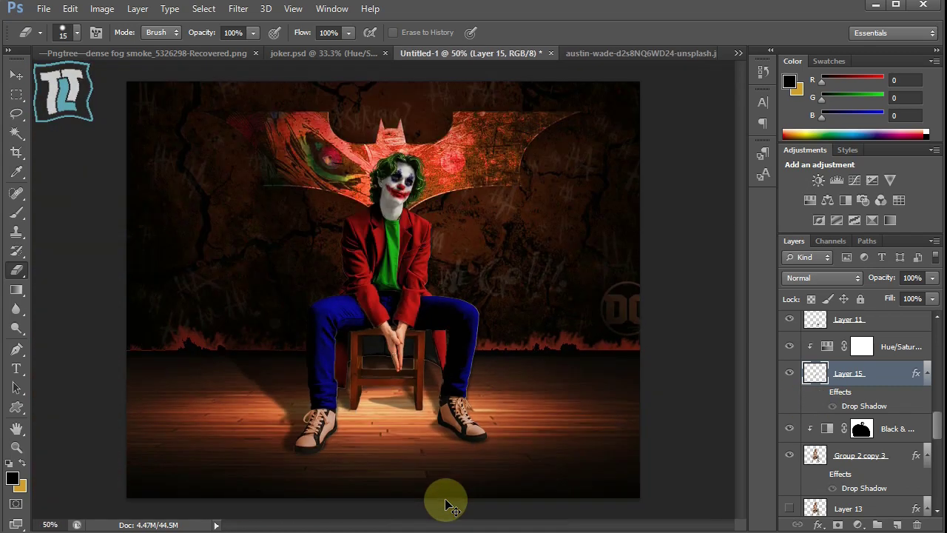